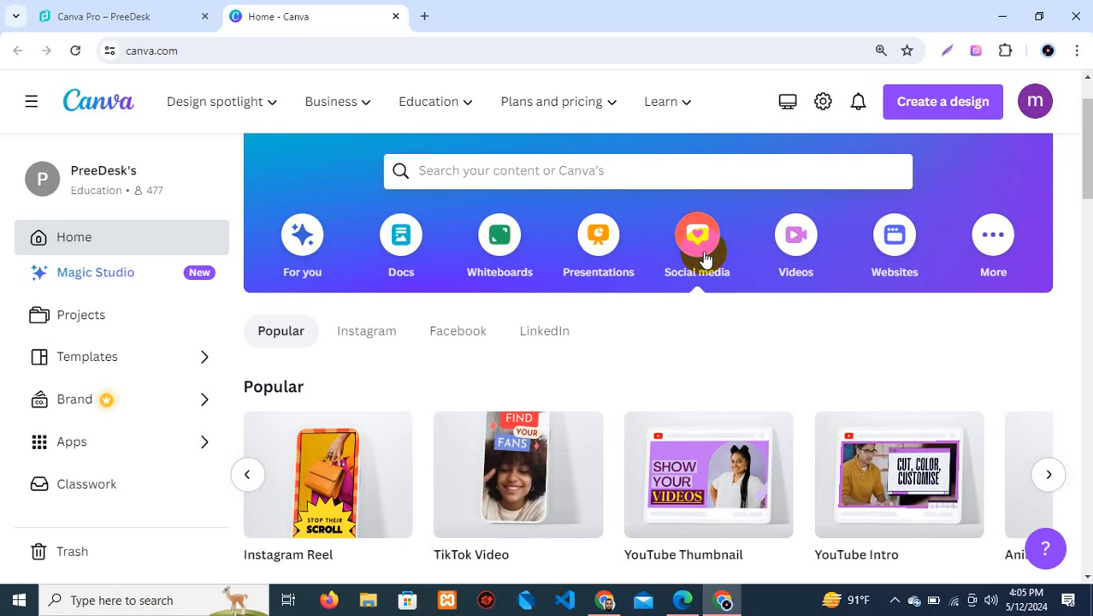
Create a blank YouTube Thumbnail design from the popular social media formats
click(895, 600)
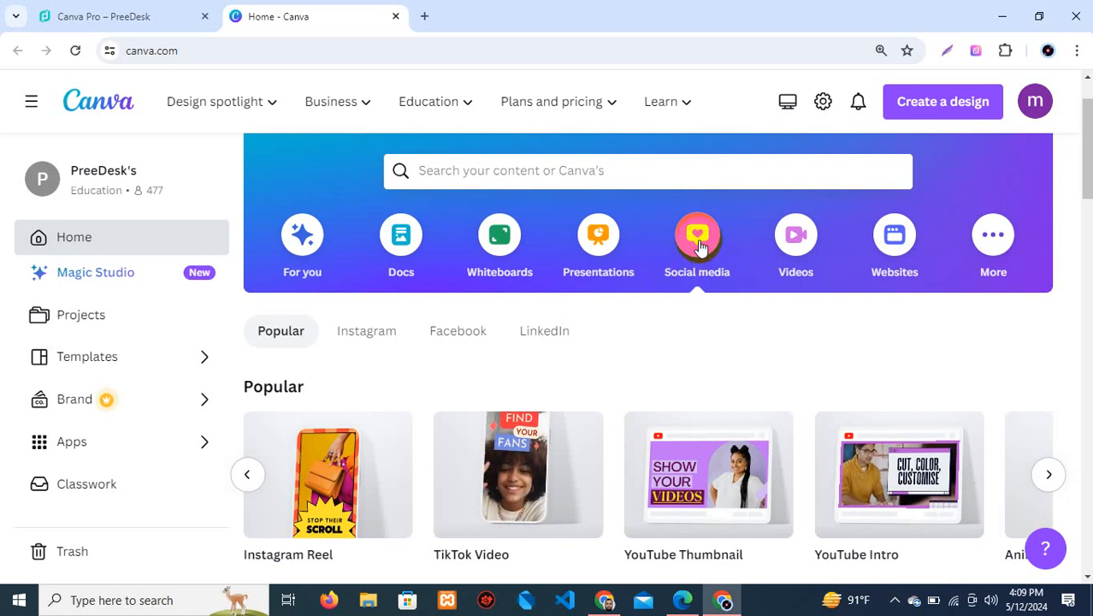
scroll(719, 295, down, 3)
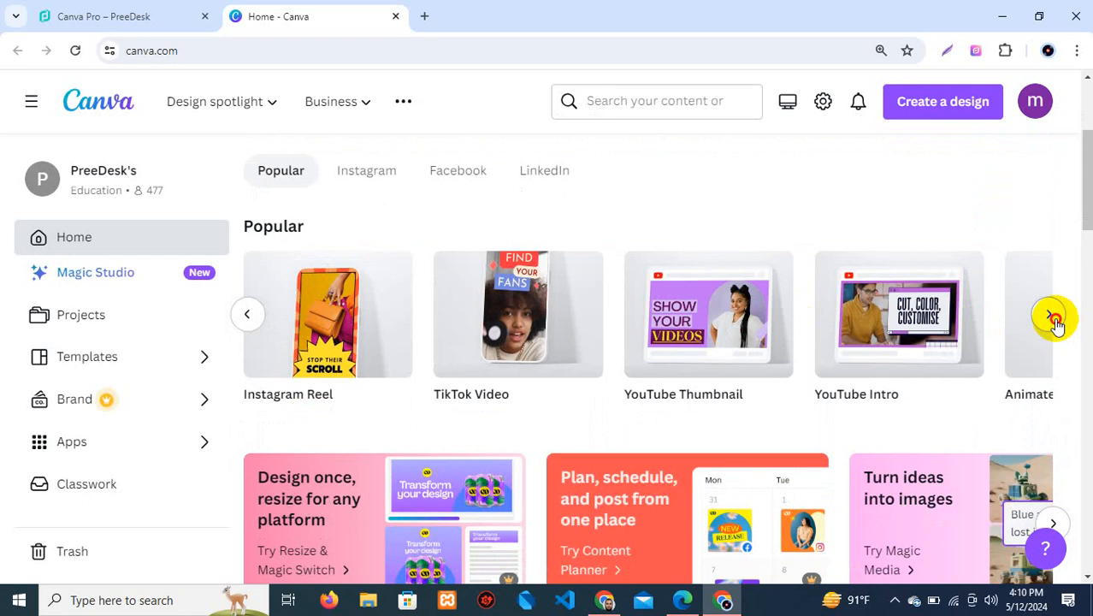
mouse_move(720, 419)
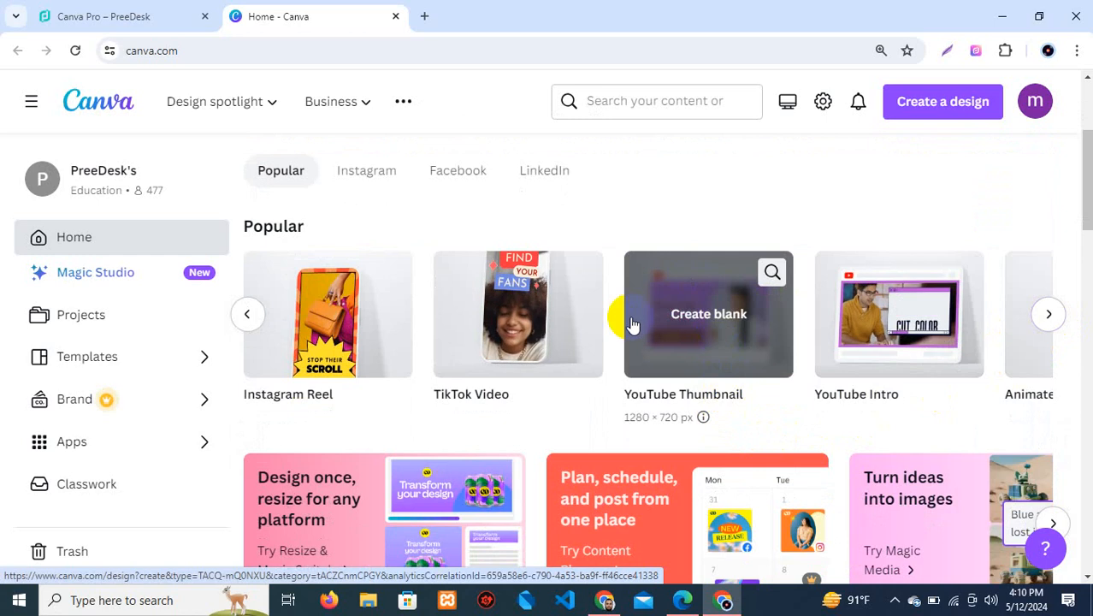
click(717, 338)
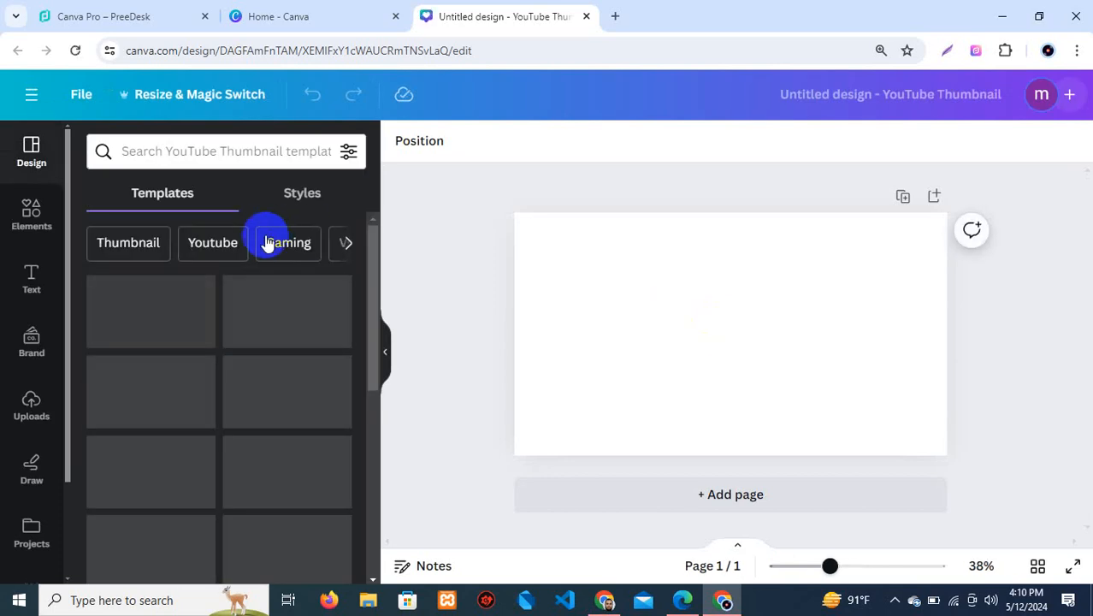
Apply the blue "The Most Attractive Thumbnail" template to the blank page
scroll(222, 427, down, 2)
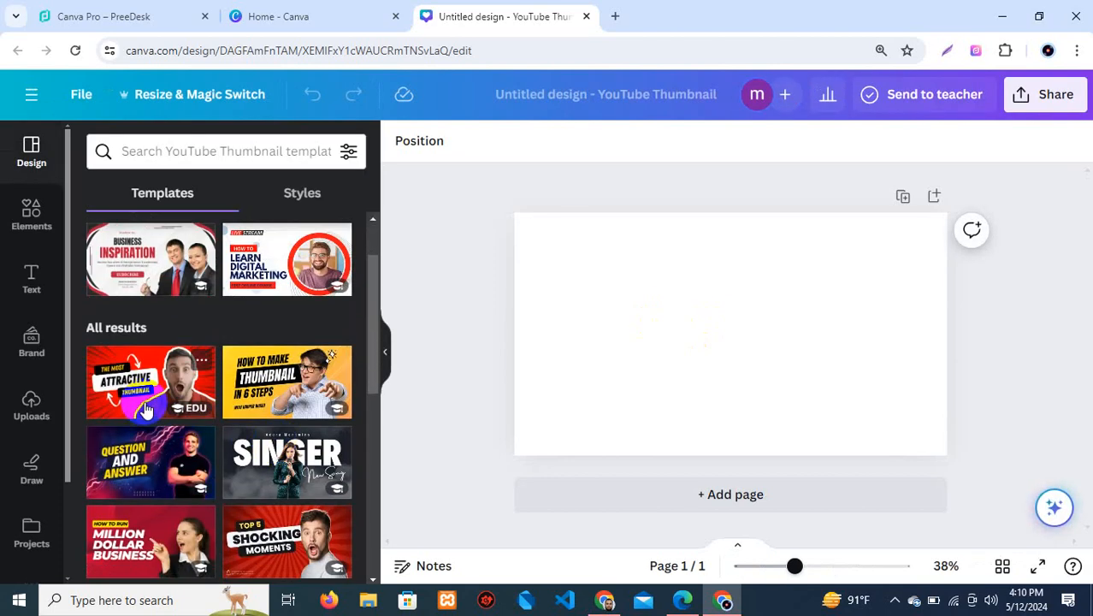
scroll(152, 410, down, 2)
scroll(152, 410, down, 4)
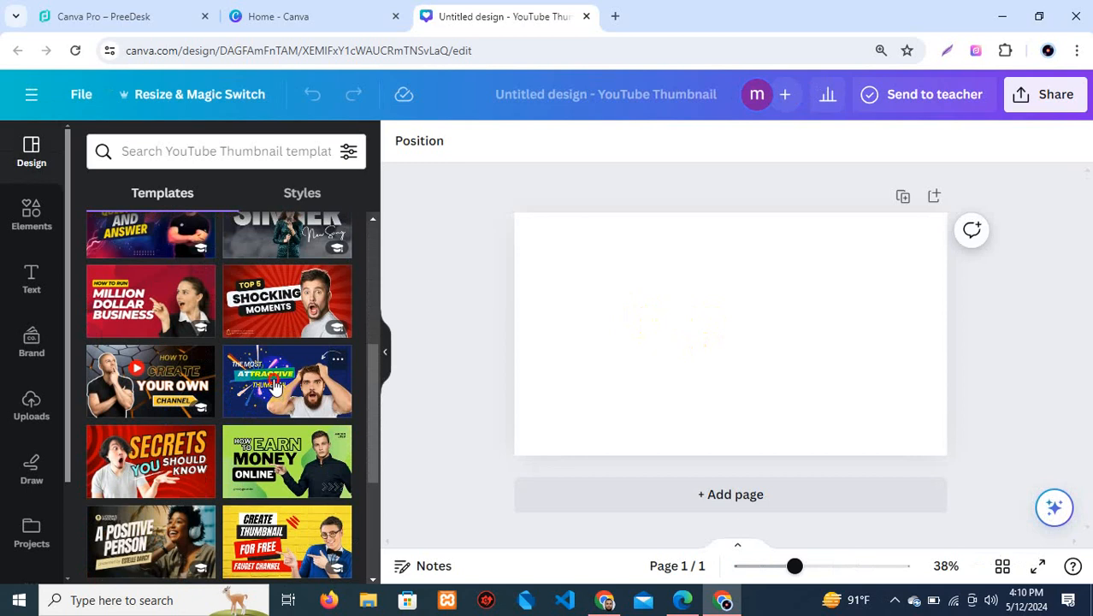
click(276, 386)
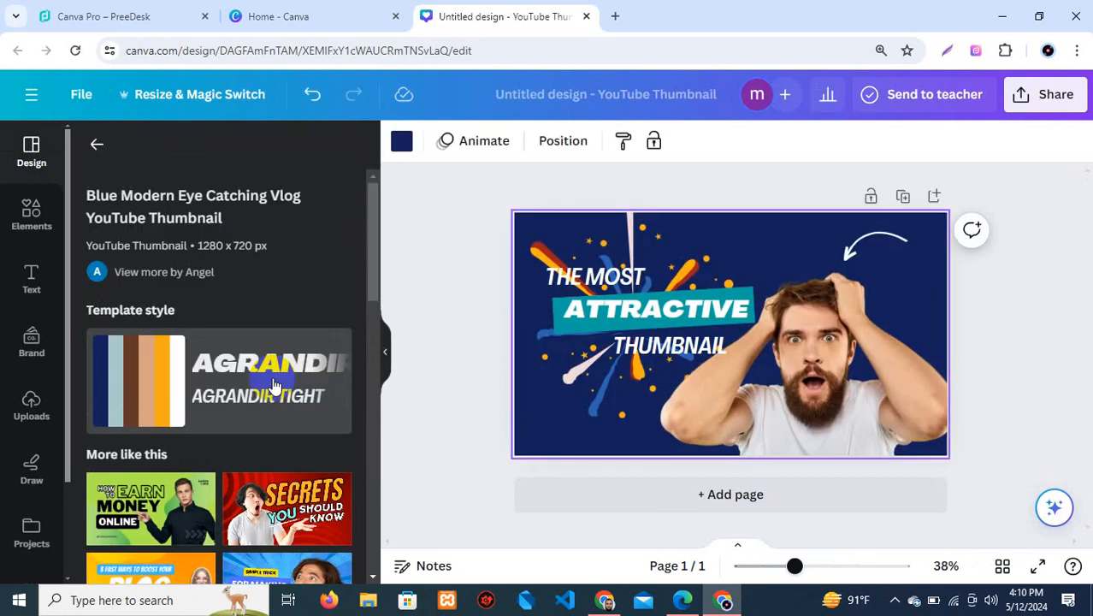
Apply the green "How to Earn Money Online" template to the page and look over its elements and similar templates
scroll(276, 423, down, 6)
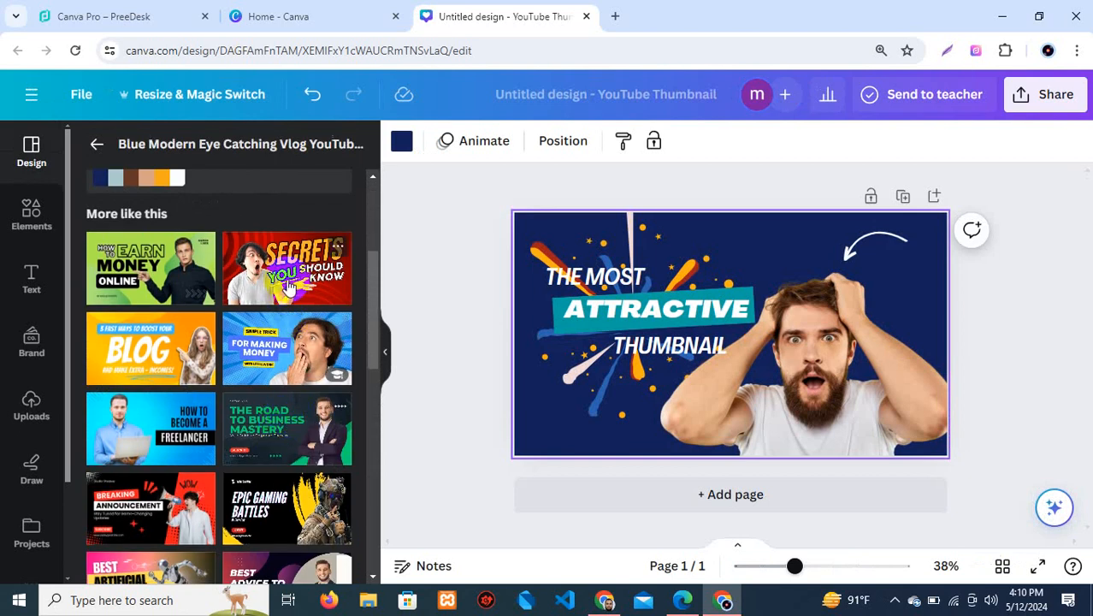
click(141, 272)
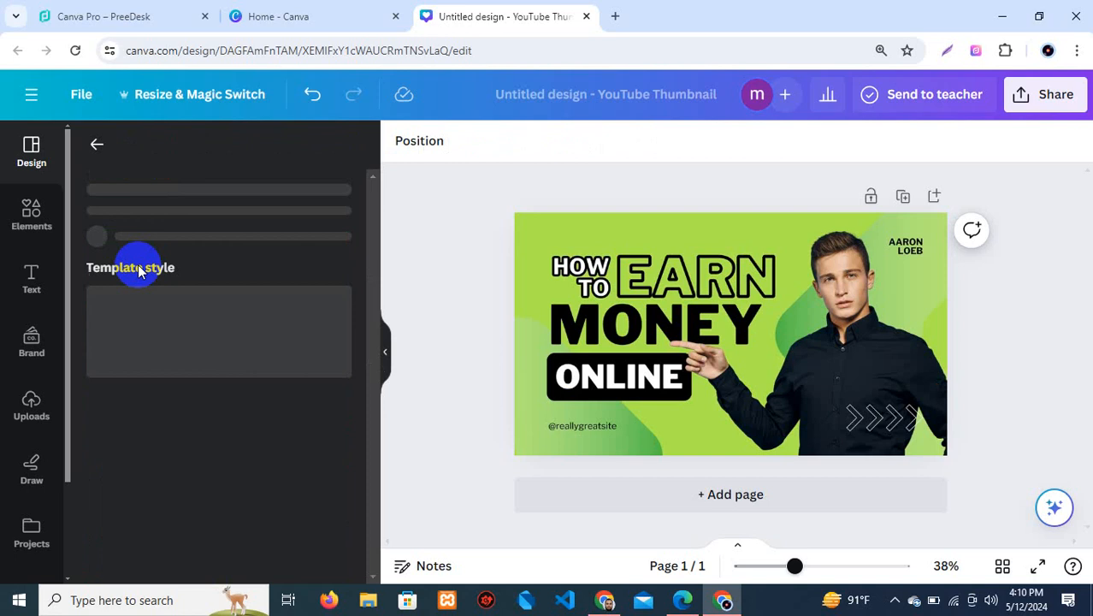
click(851, 376)
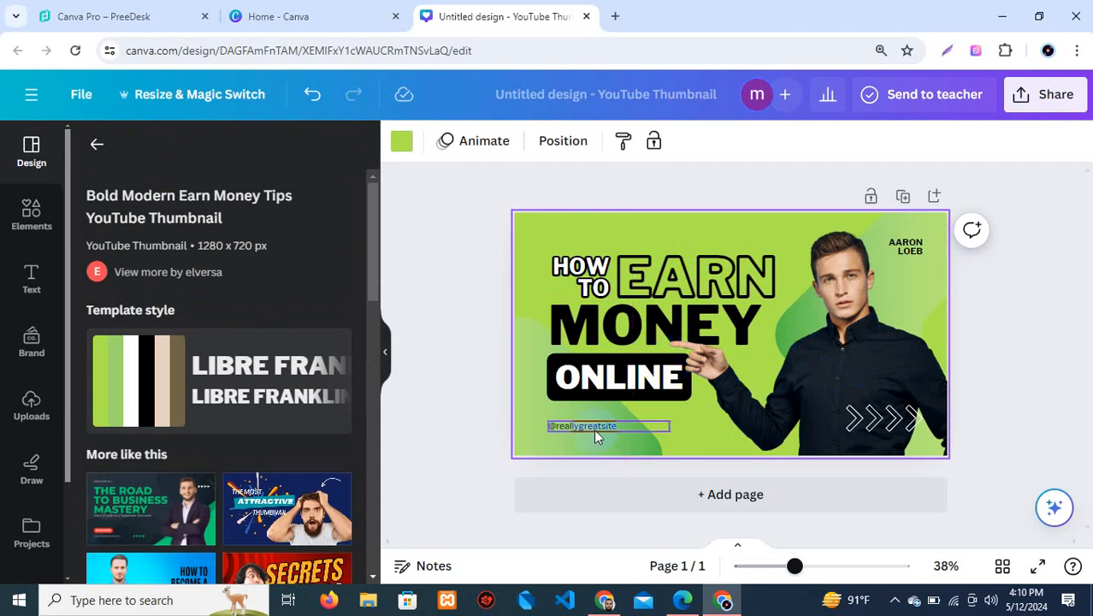
click(617, 381)
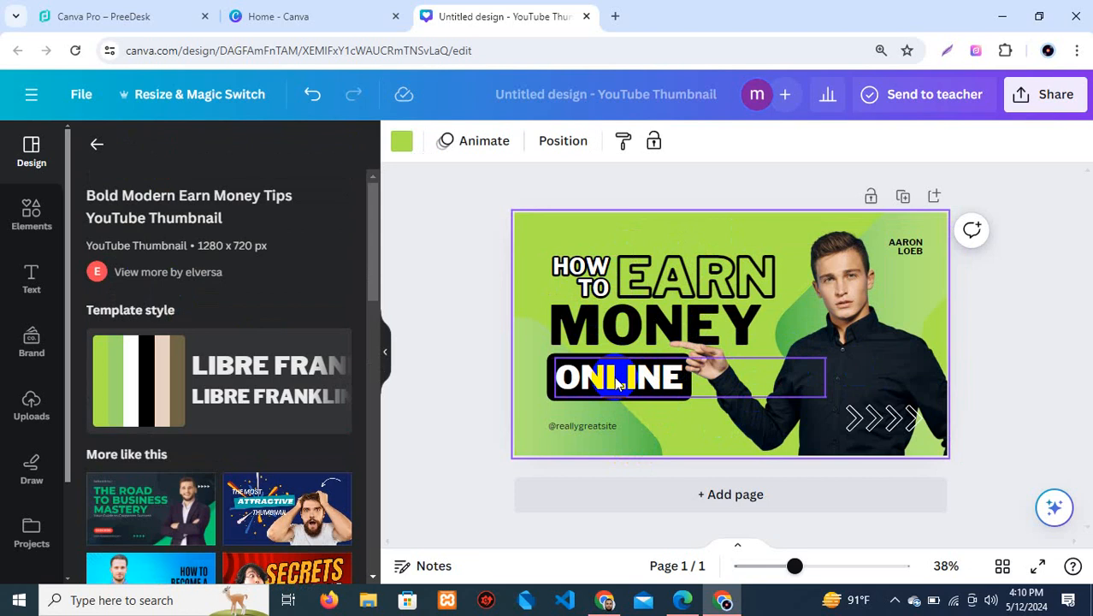
scroll(265, 436, down, 10)
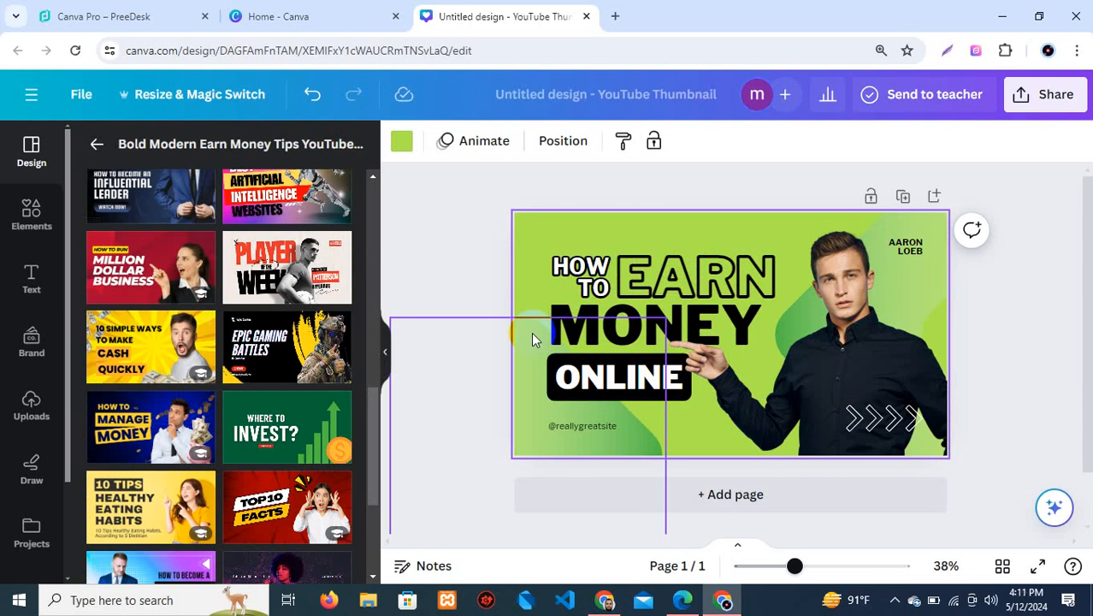
Switch to the other Chrome window and bring up the second open Facebook page
click(609, 601)
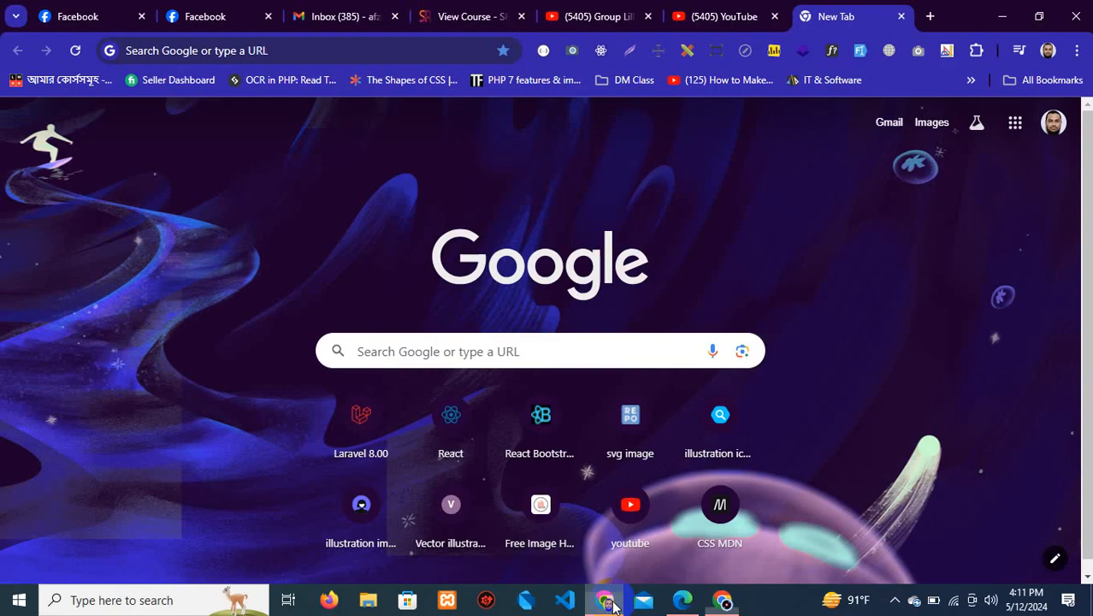
click(929, 16)
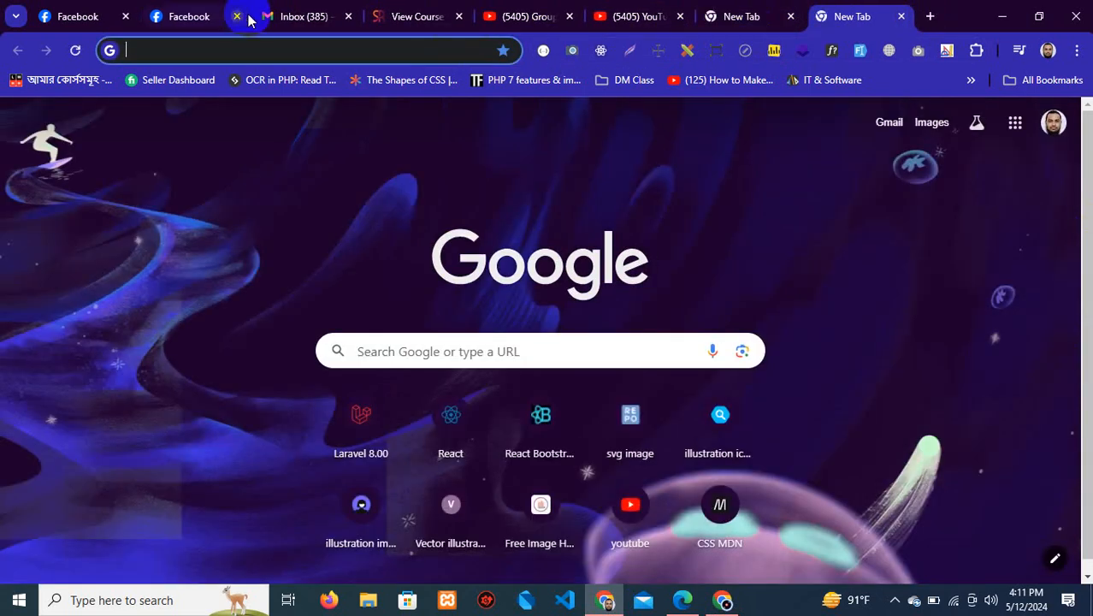
click(184, 8)
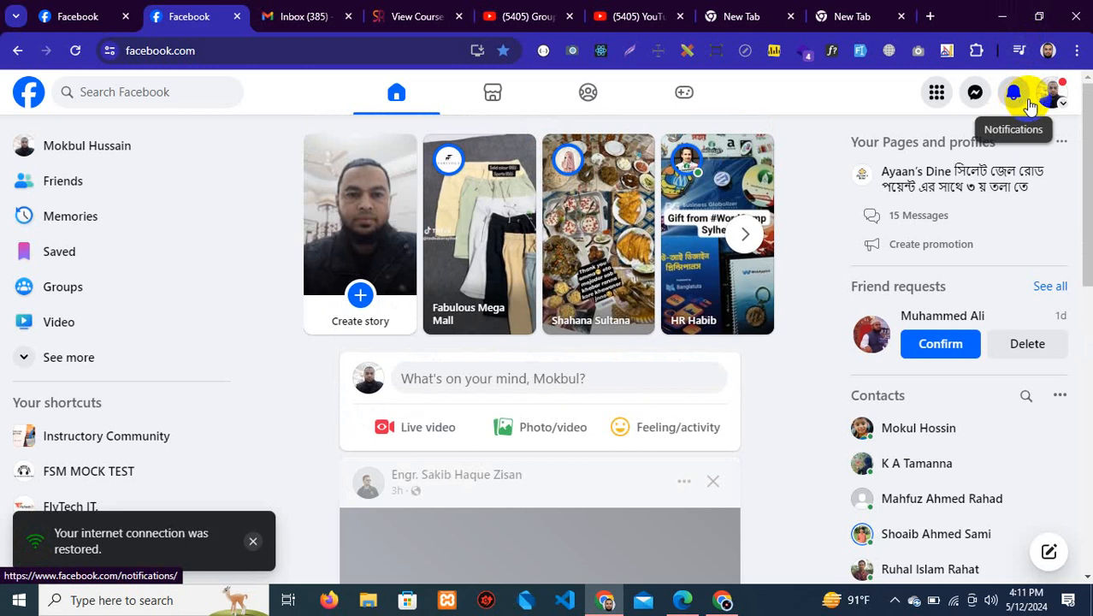
Switch the Facebook profile to FlyTech IT. and open that page's own timeline
click(1050, 101)
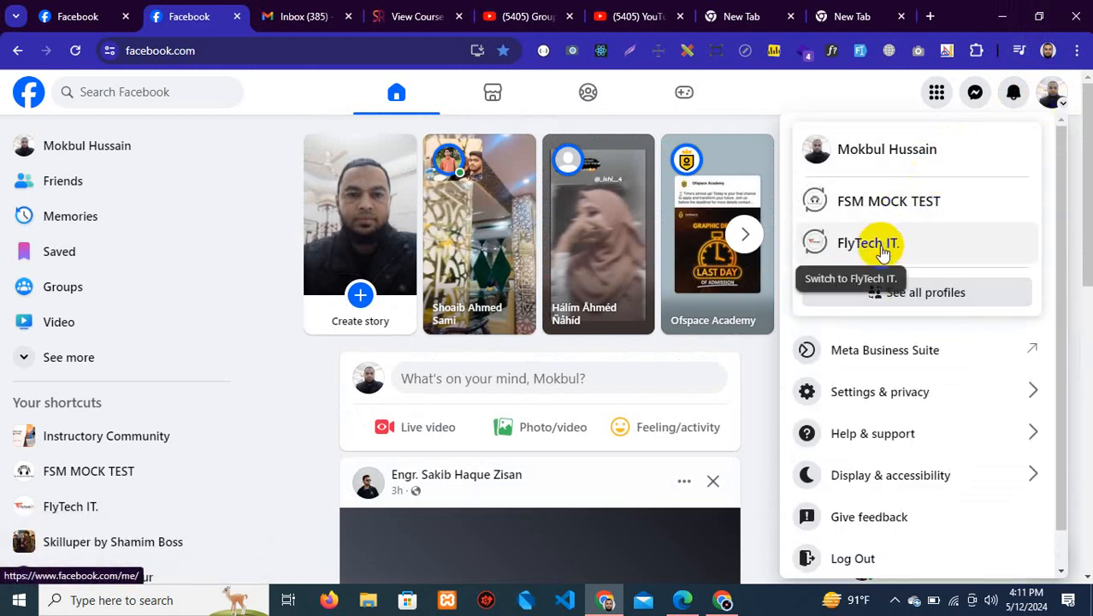
click(881, 251)
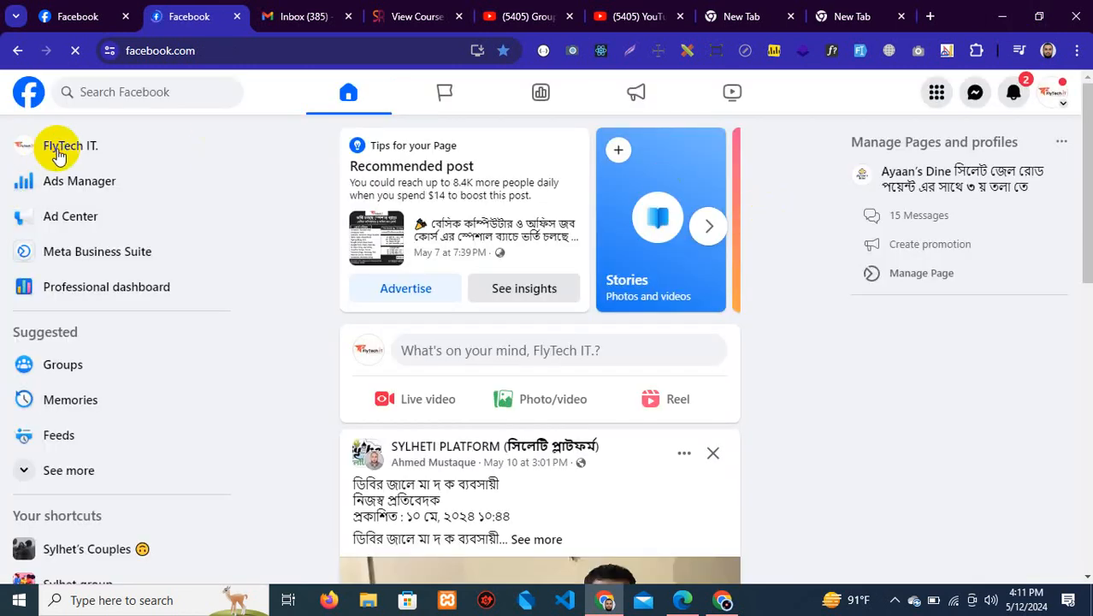
click(57, 153)
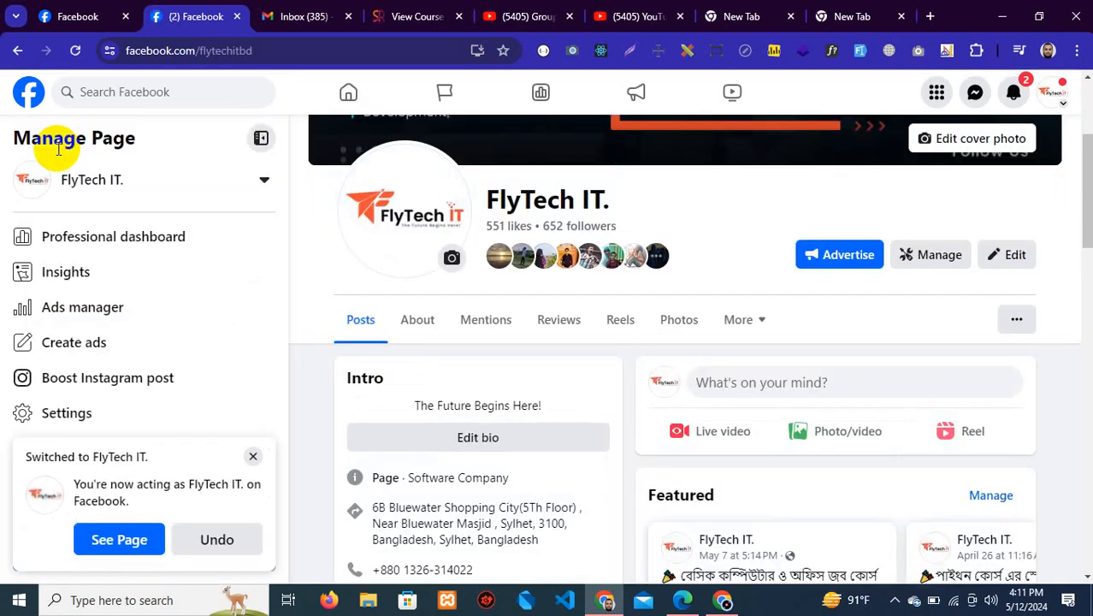
Look through the FlyTech IT. page's posts and open its Videos section
scroll(663, 285, down, 7)
scroll(666, 294, down, 15)
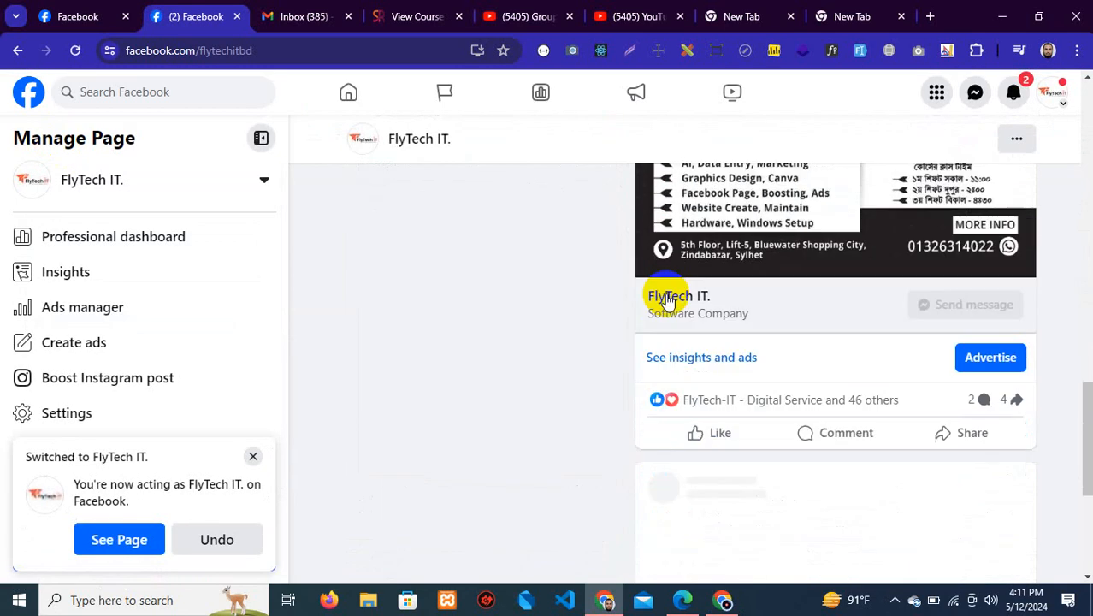
scroll(667, 299, down, 15)
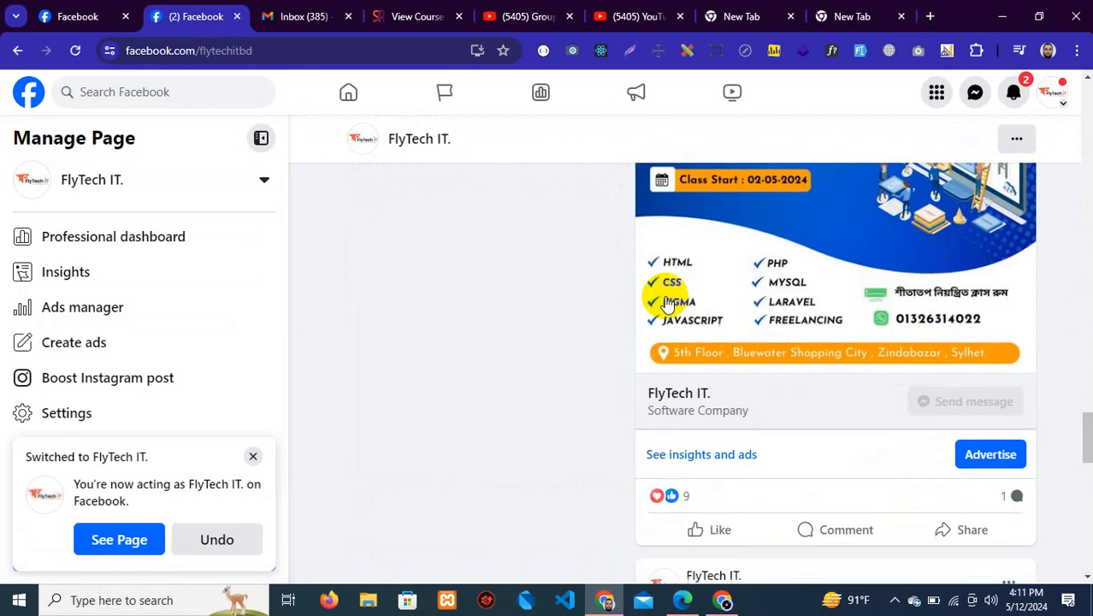
scroll(663, 290, up, 15)
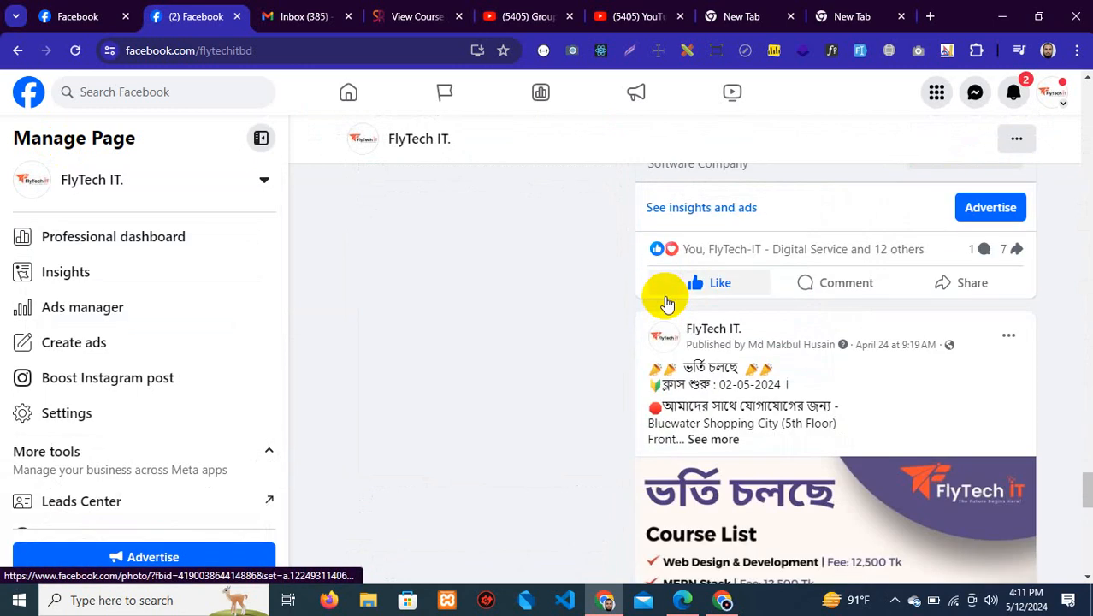
scroll(654, 304, up, 15)
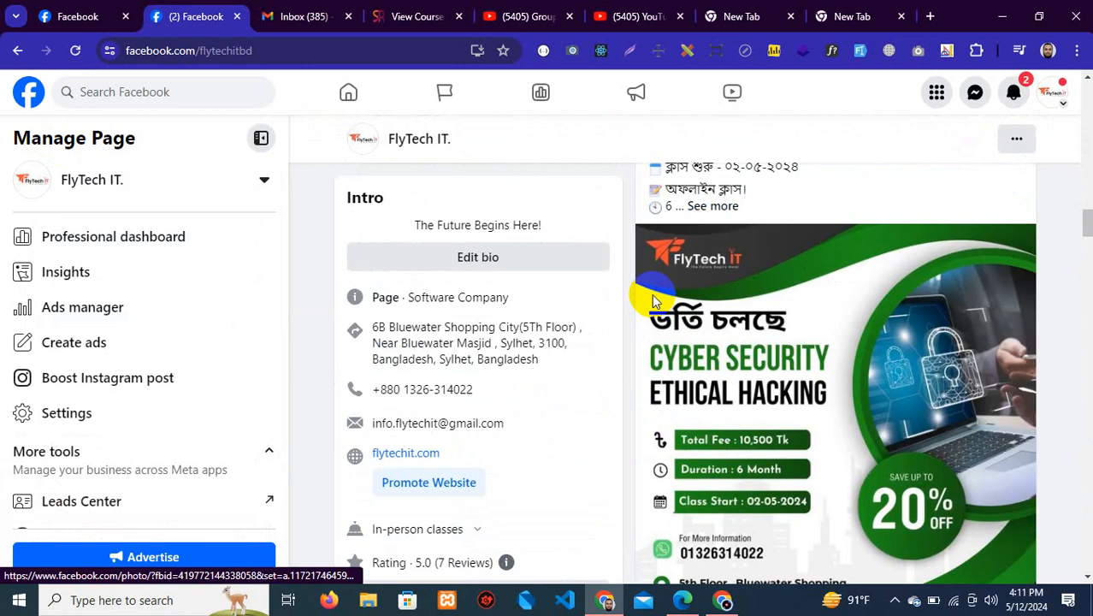
scroll(646, 315, down, 3)
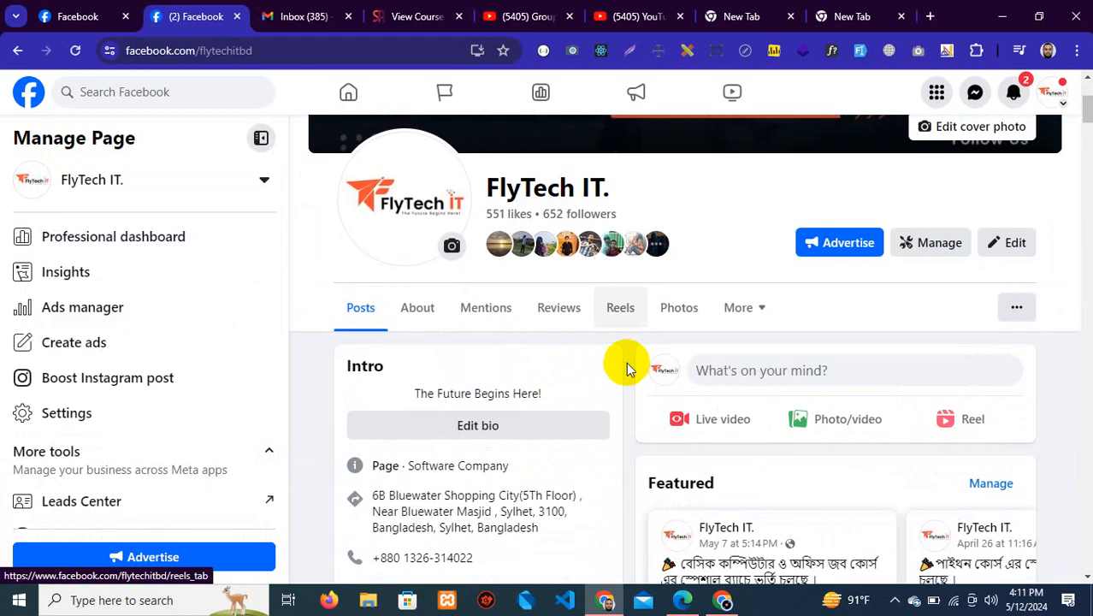
click(756, 310)
click(740, 351)
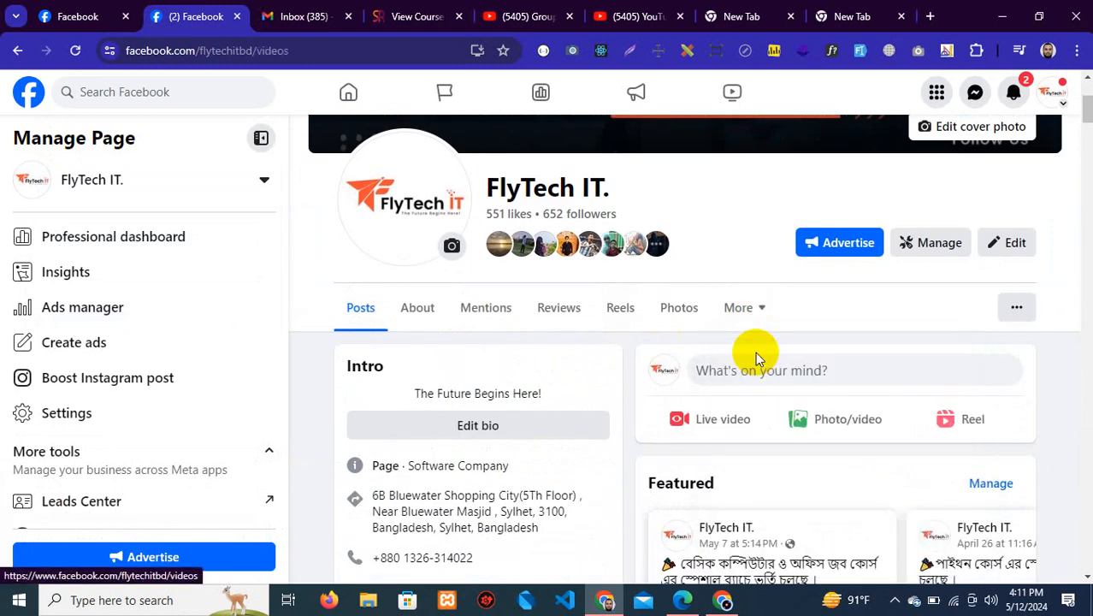
Examine the page's video list and the post options available for the 2:17 and 0:16 videos
scroll(755, 357, down, 2)
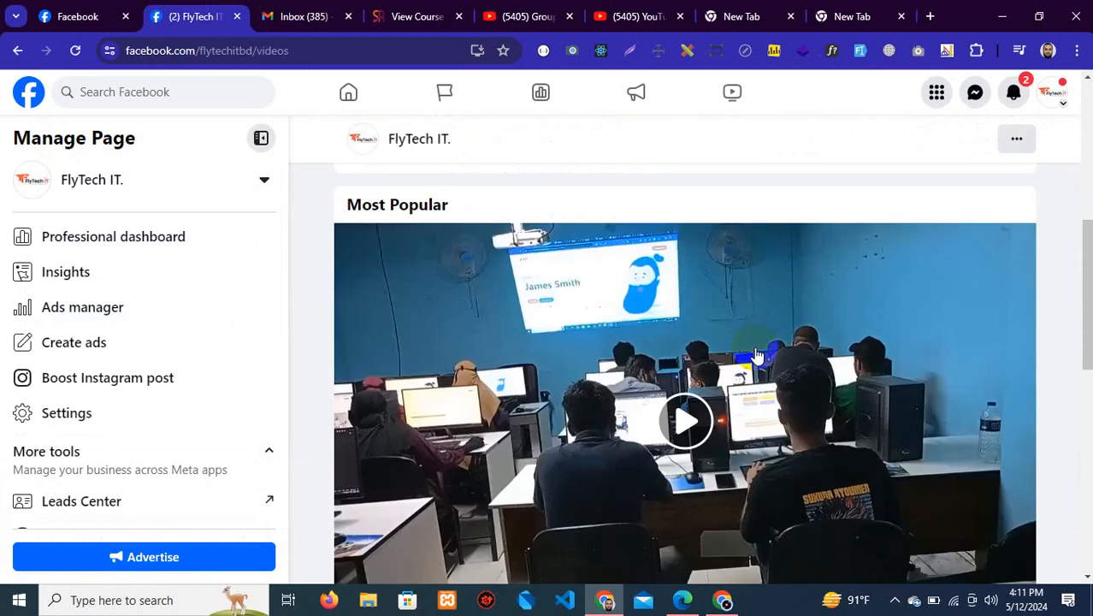
scroll(907, 309, up, 3)
scroll(987, 427, down, 6)
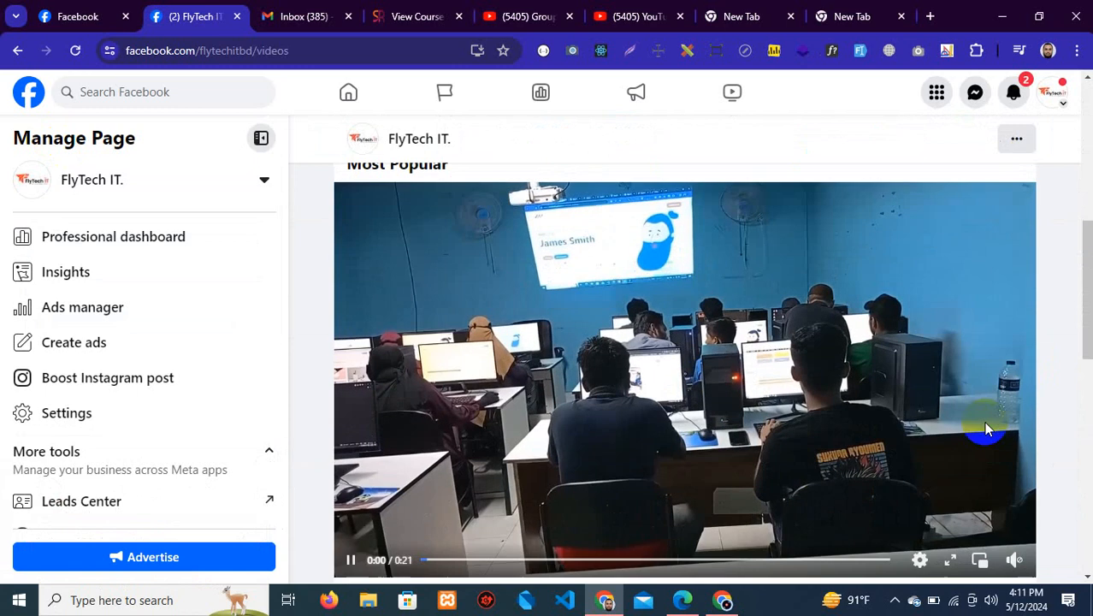
scroll(984, 423, down, 3)
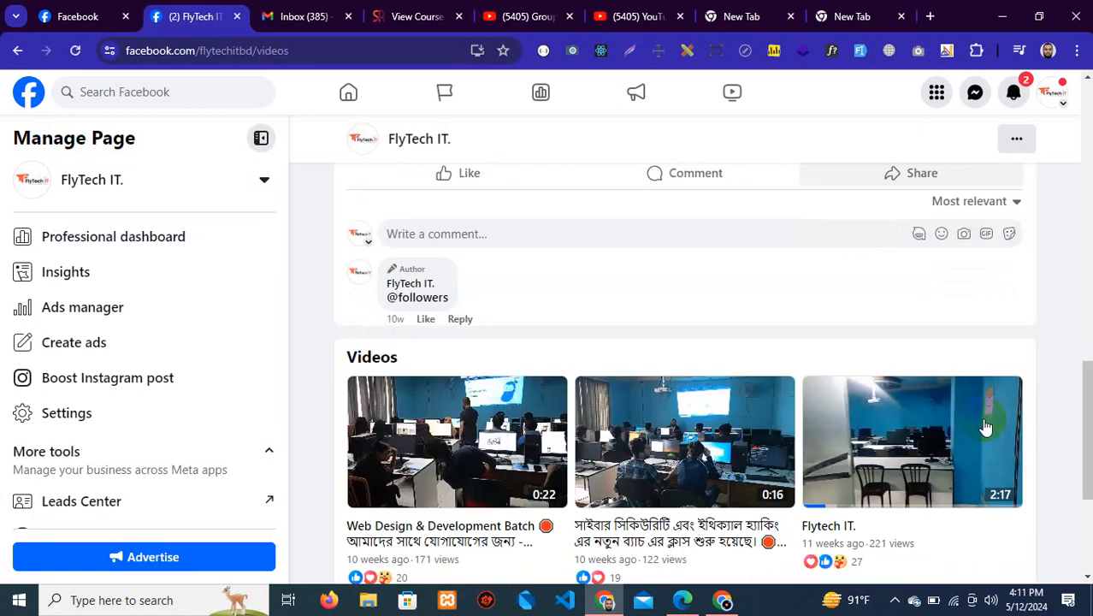
scroll(982, 425, down, 2)
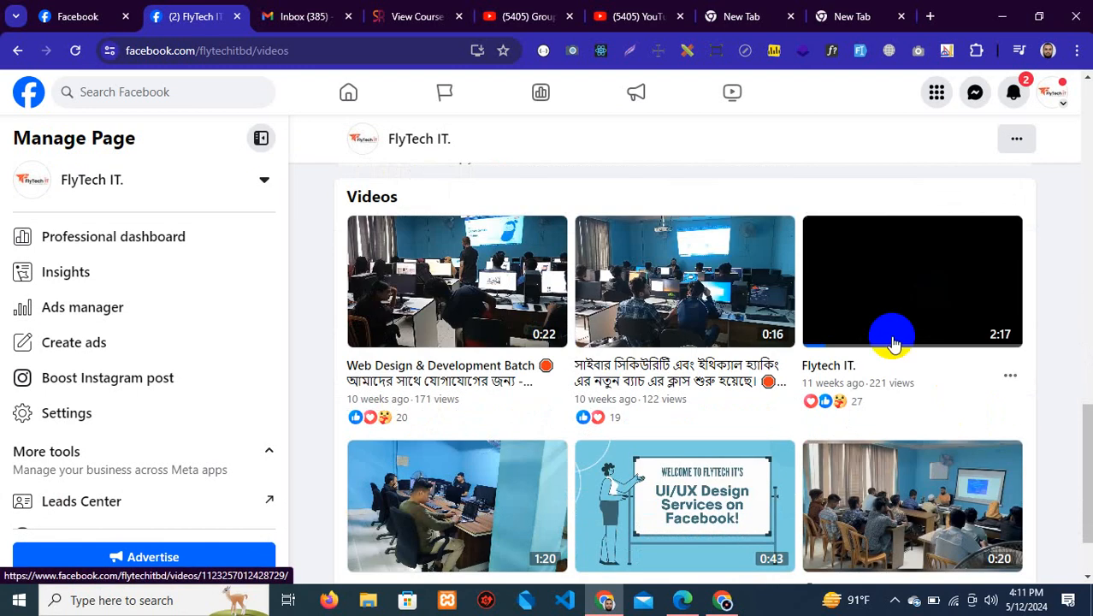
click(1010, 376)
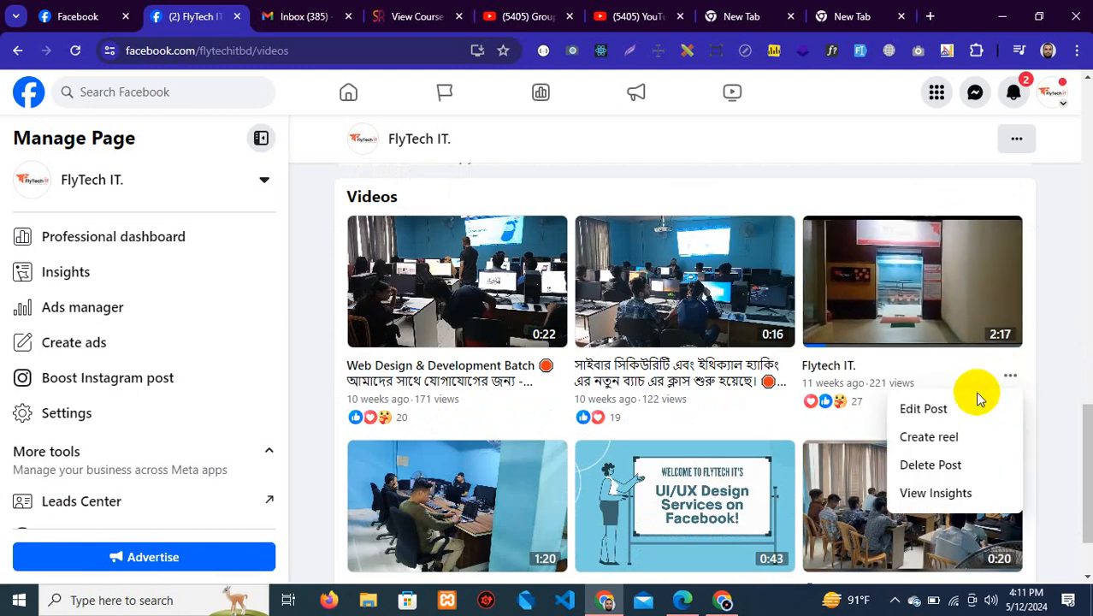
click(685, 323)
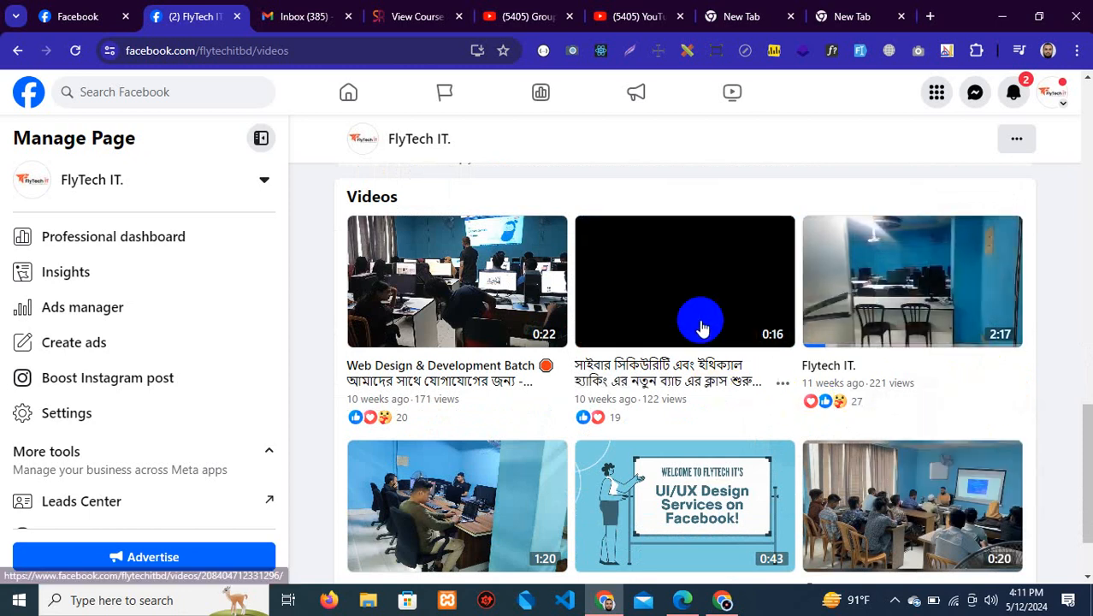
click(778, 382)
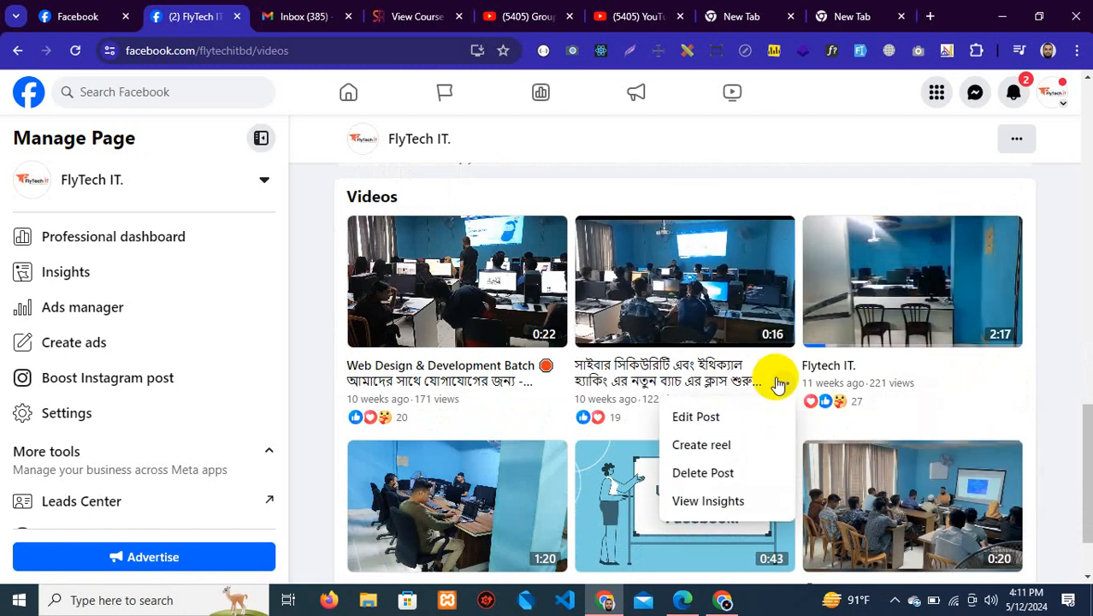
Open the 2:17 Flytech IT. video's post for editing and show the Change Thumbnail choices in its video options
click(1011, 378)
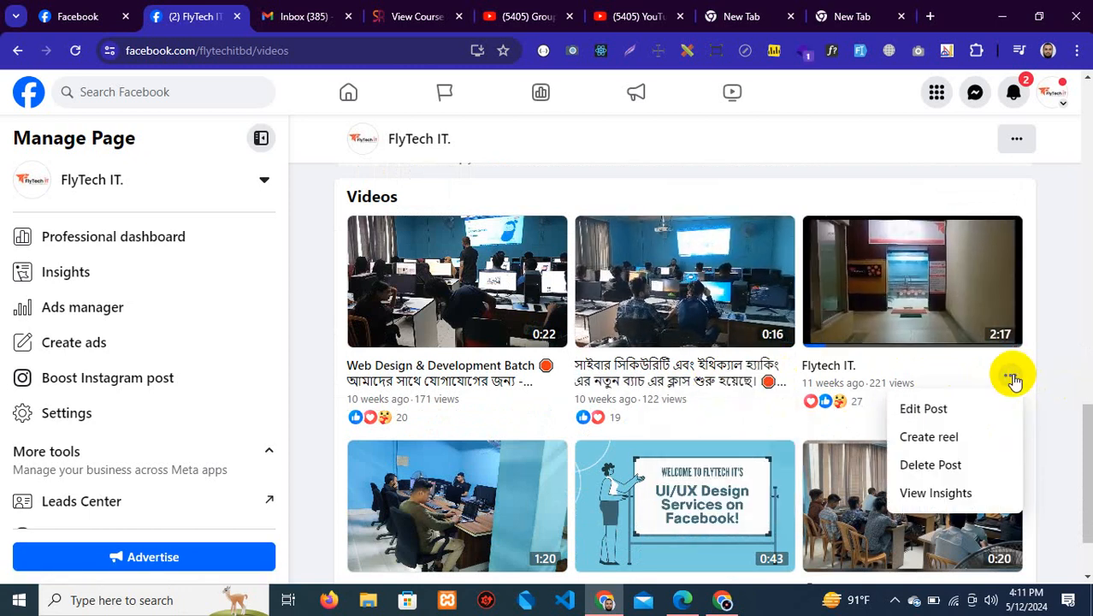
click(952, 407)
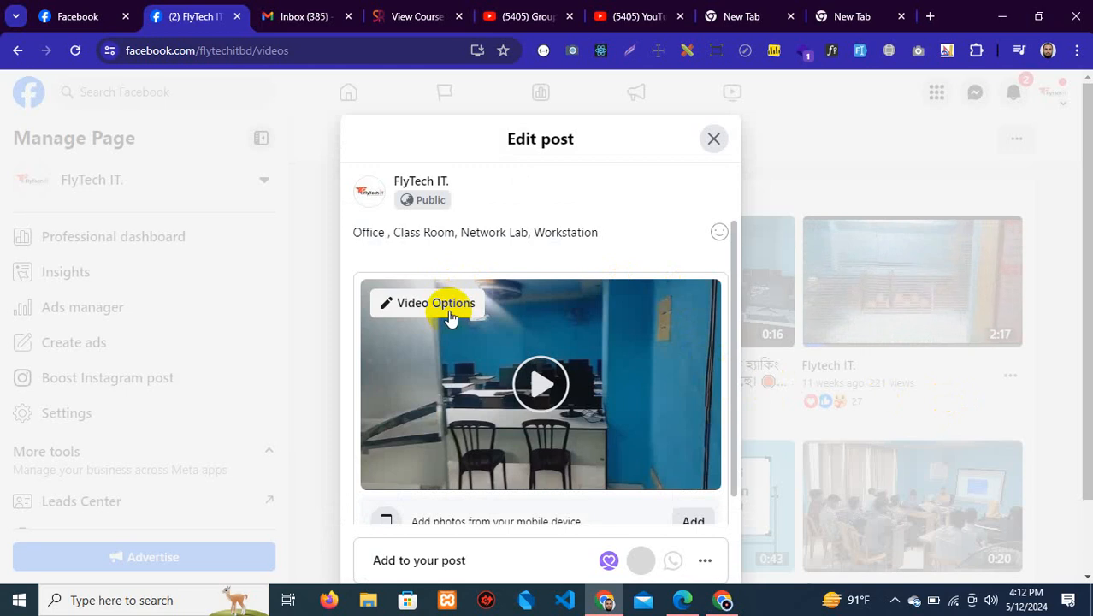
click(451, 315)
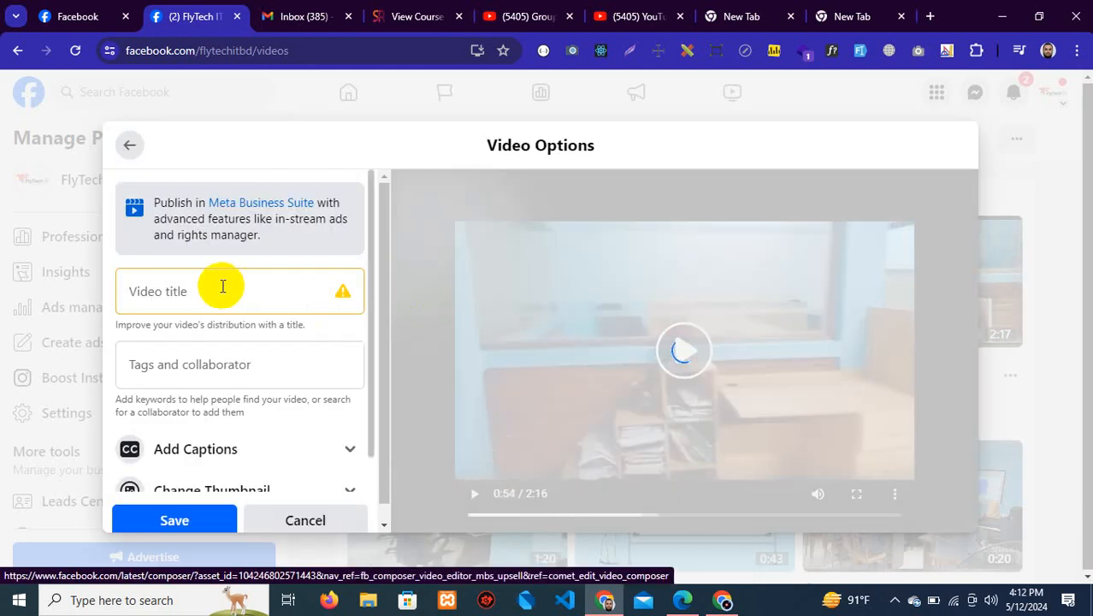
scroll(231, 287, down, 1)
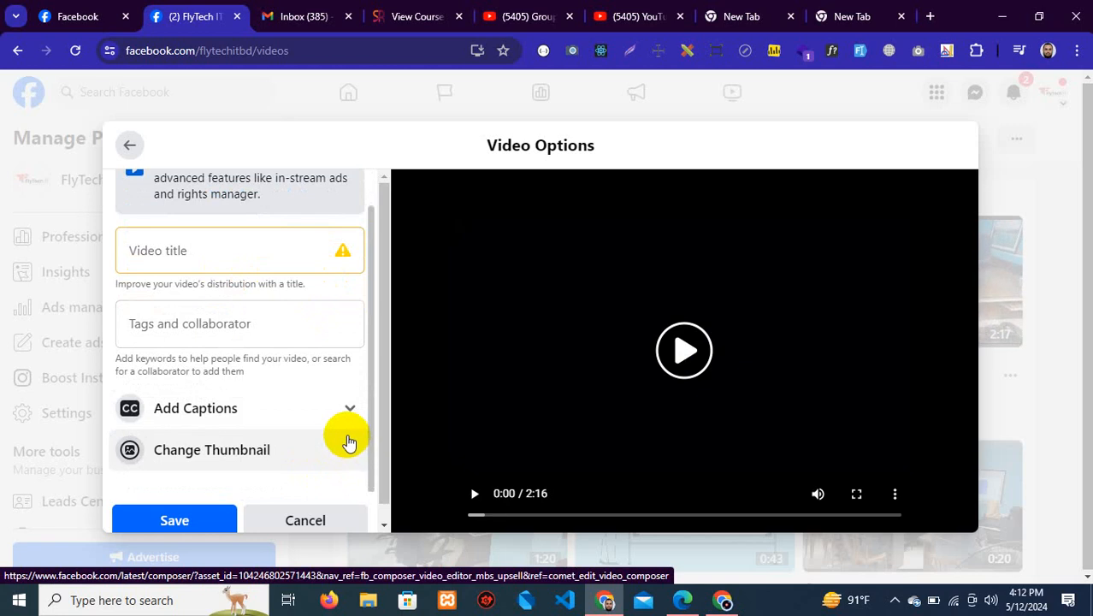
click(352, 451)
scroll(332, 397, down, 2)
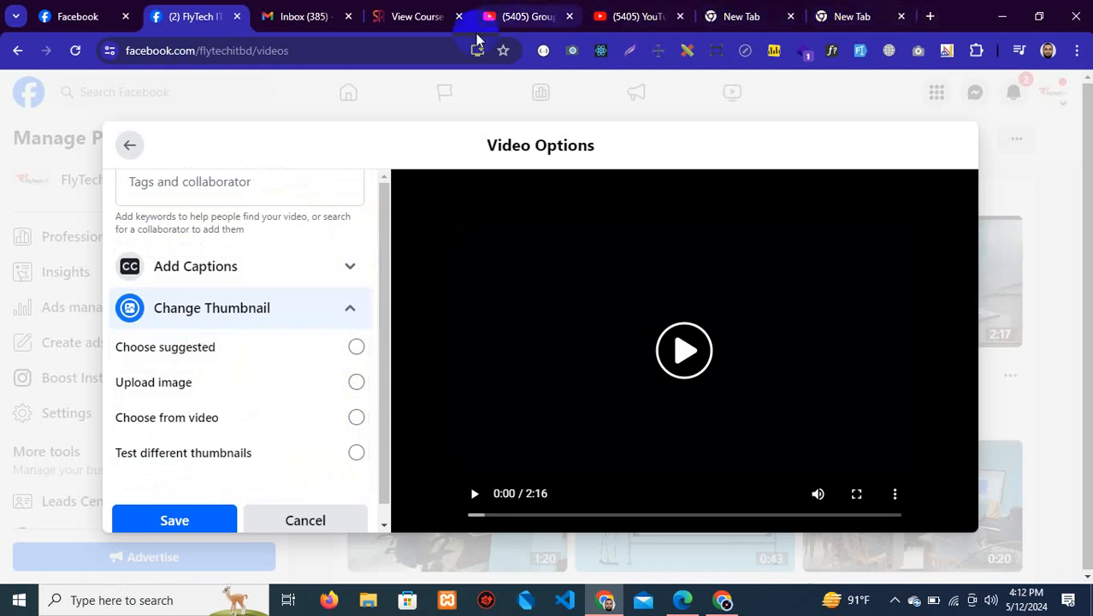
Switch to the Canva design, look through the thumbnail templates, and return to Facebook's video options
click(723, 600)
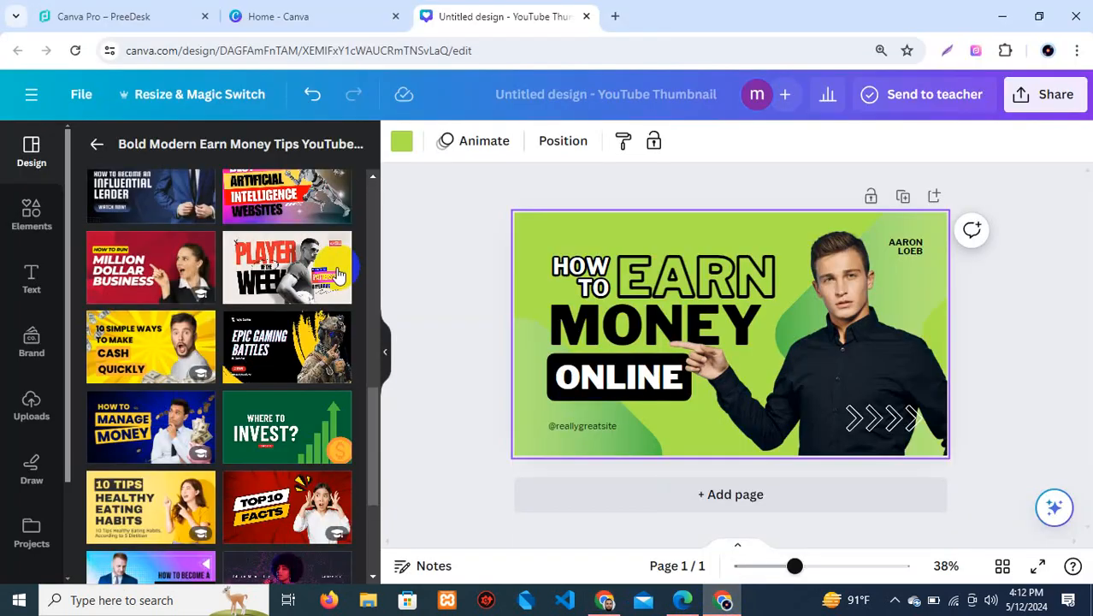
scroll(287, 363, down, 1)
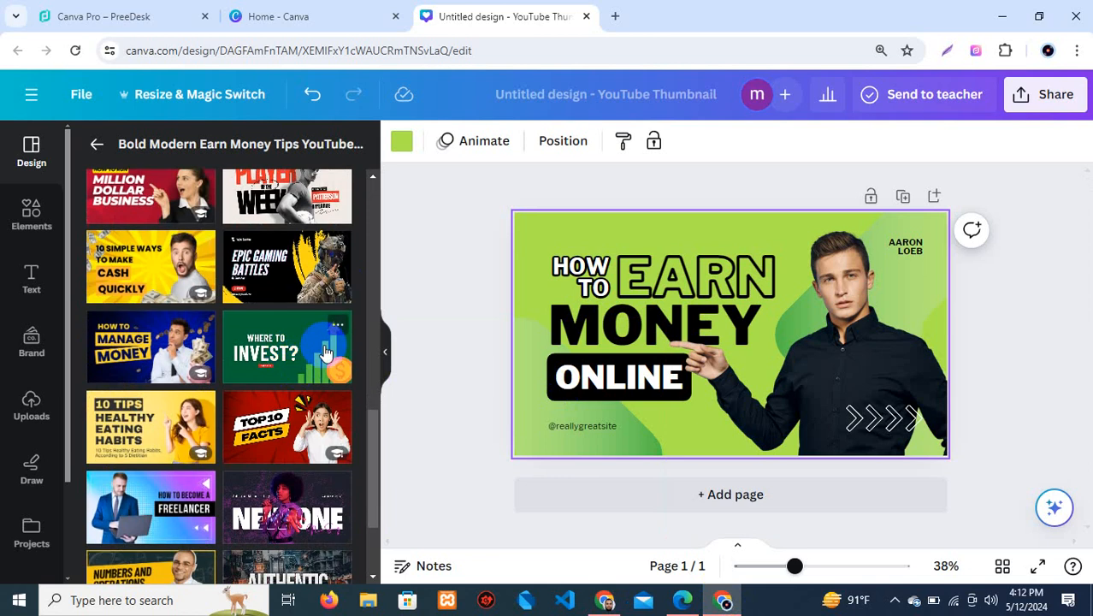
scroll(325, 353, down, 2)
scroll(324, 352, up, 4)
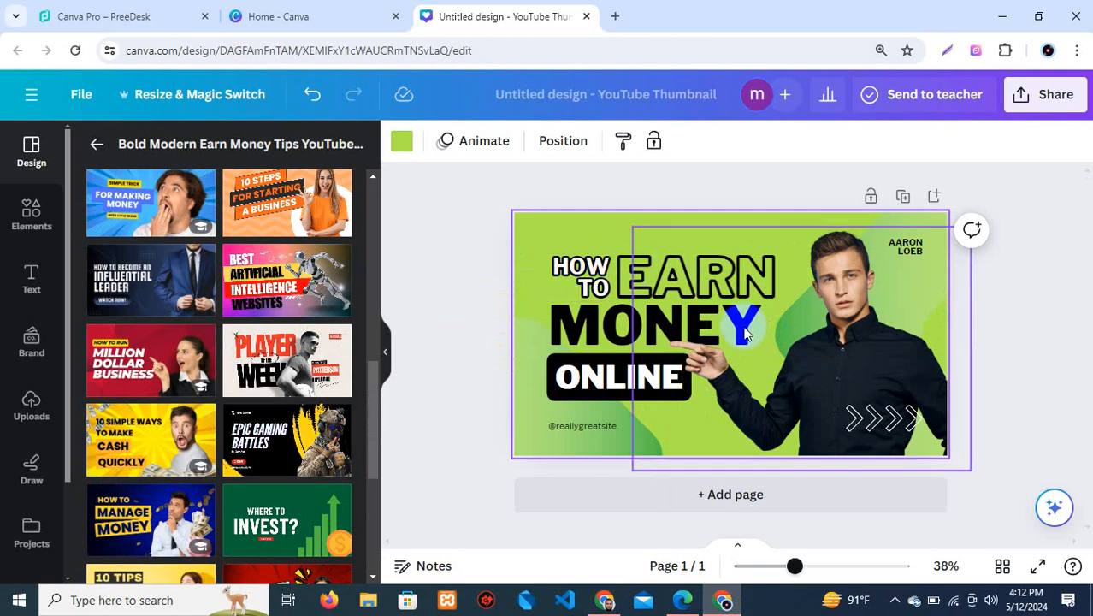
click(604, 599)
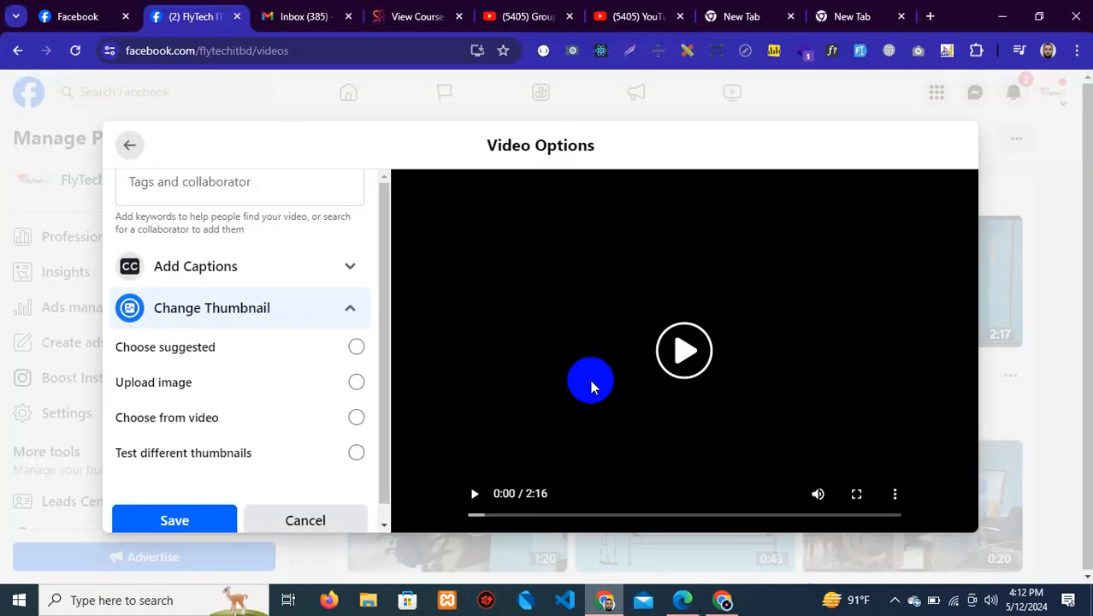
Try uploading ContactMe.png from Downloads as the video's custom thumbnail, and leave the video options without saving
click(186, 380)
scroll(274, 411, down, 2)
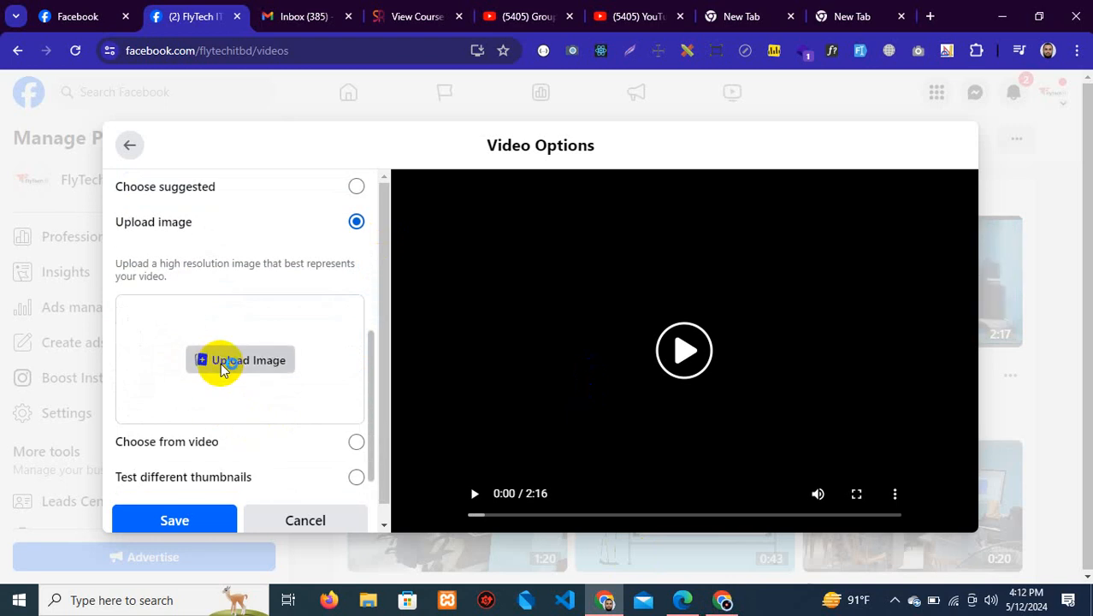
click(221, 363)
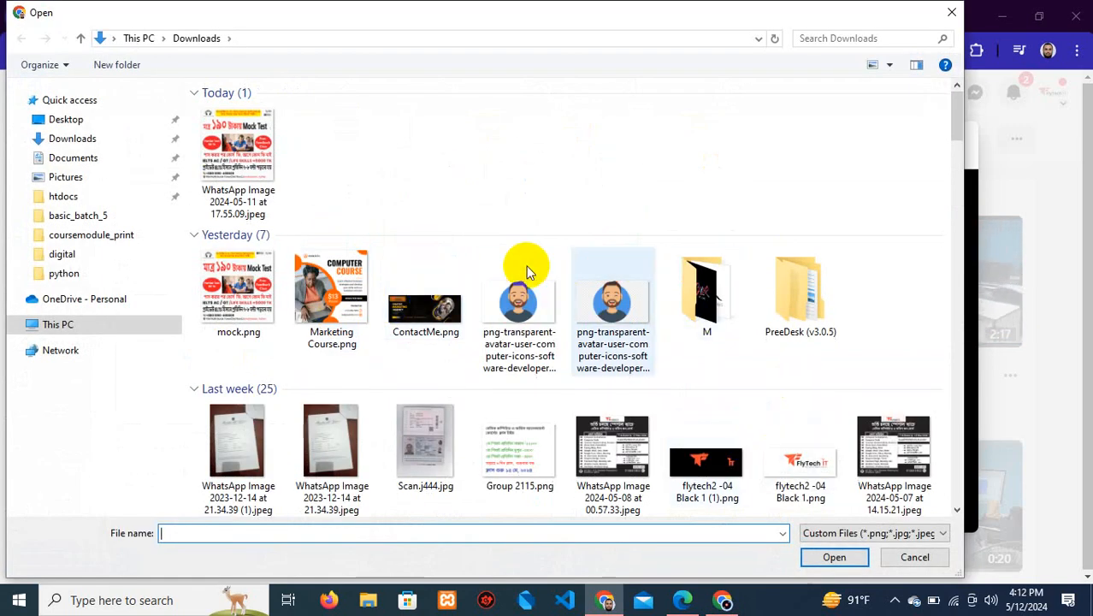
double_click(426, 315)
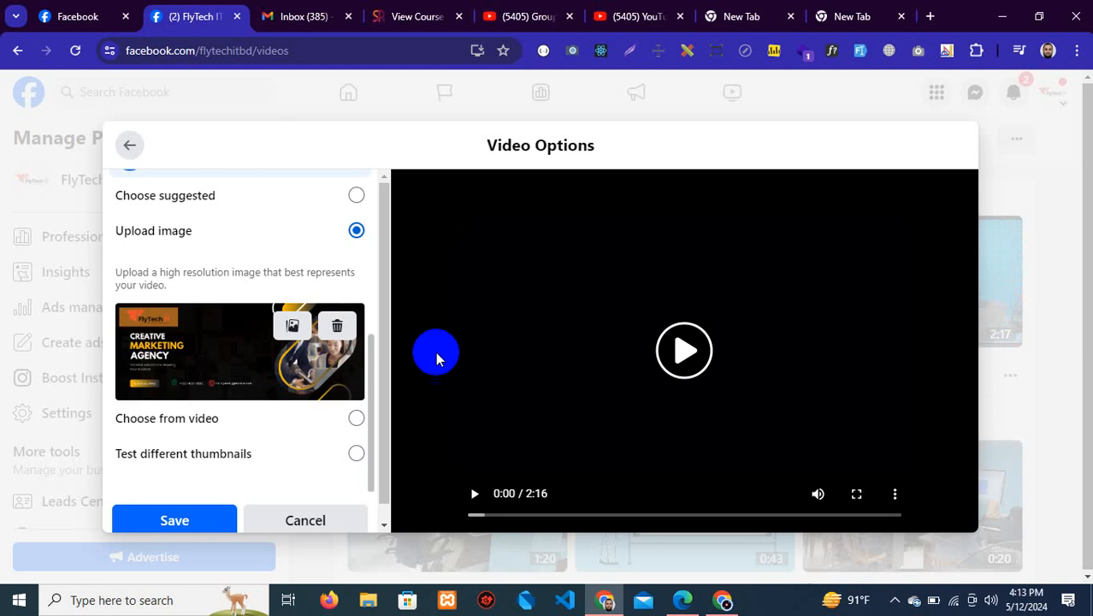
click(1061, 208)
Leave the page's video list and go to the Facebook home feed
scroll(941, 333, down, 1)
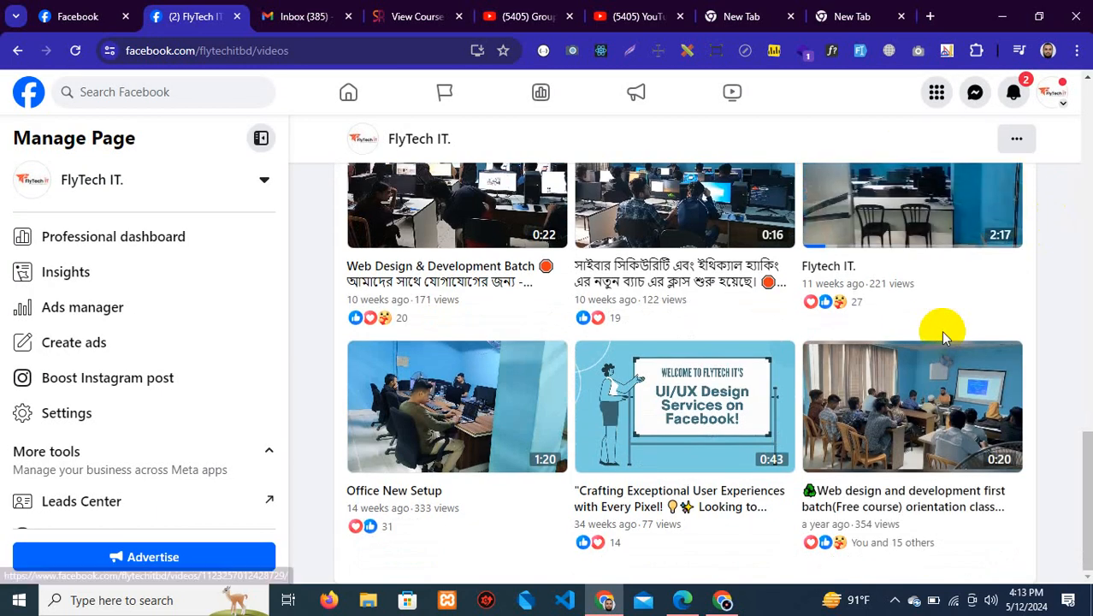
scroll(942, 333, up, 15)
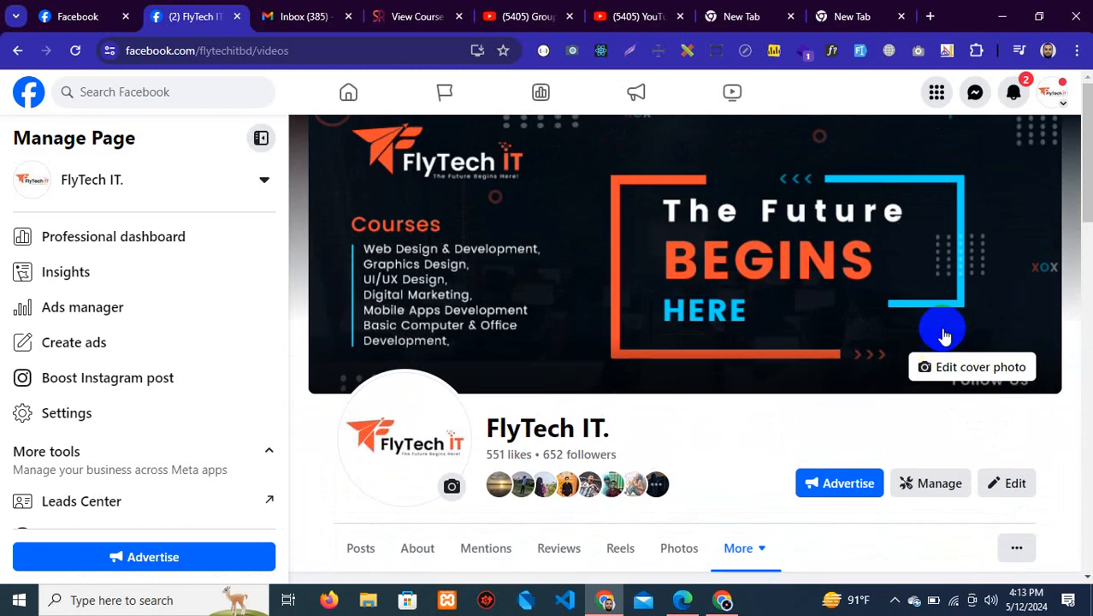
click(364, 106)
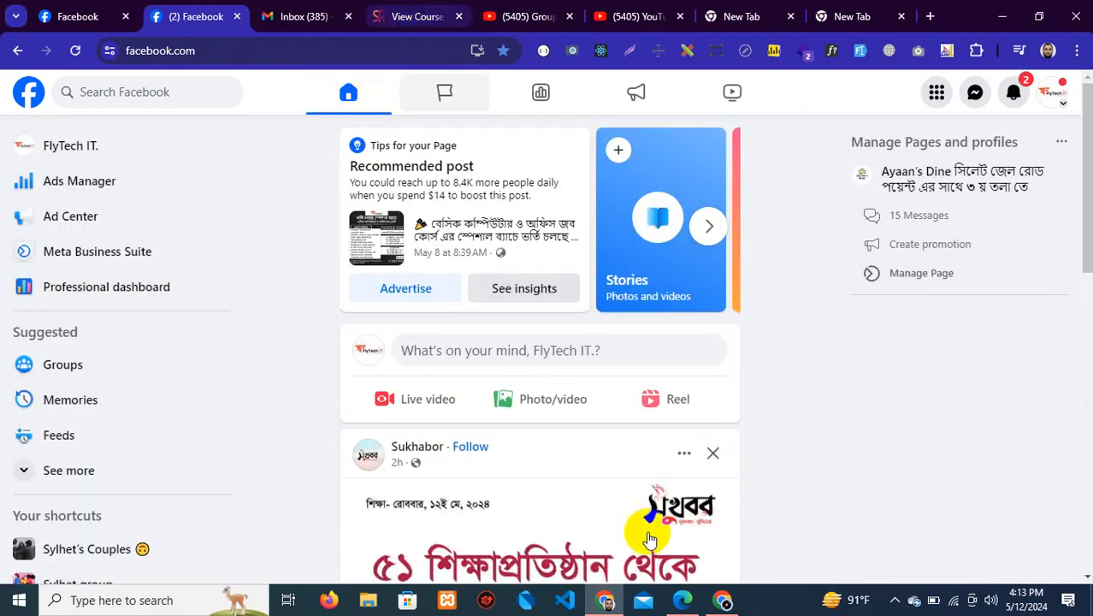
Switch to the Canva window and download the thumbnail design as a PNG at 1,280 × 720 px
mouse_move(608, 603)
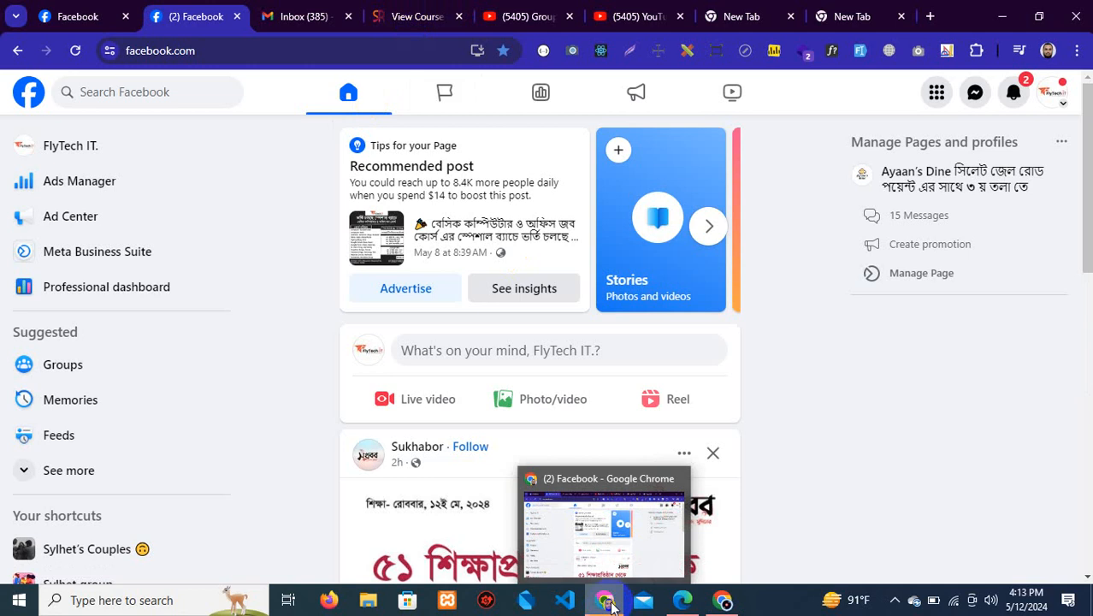
click(723, 600)
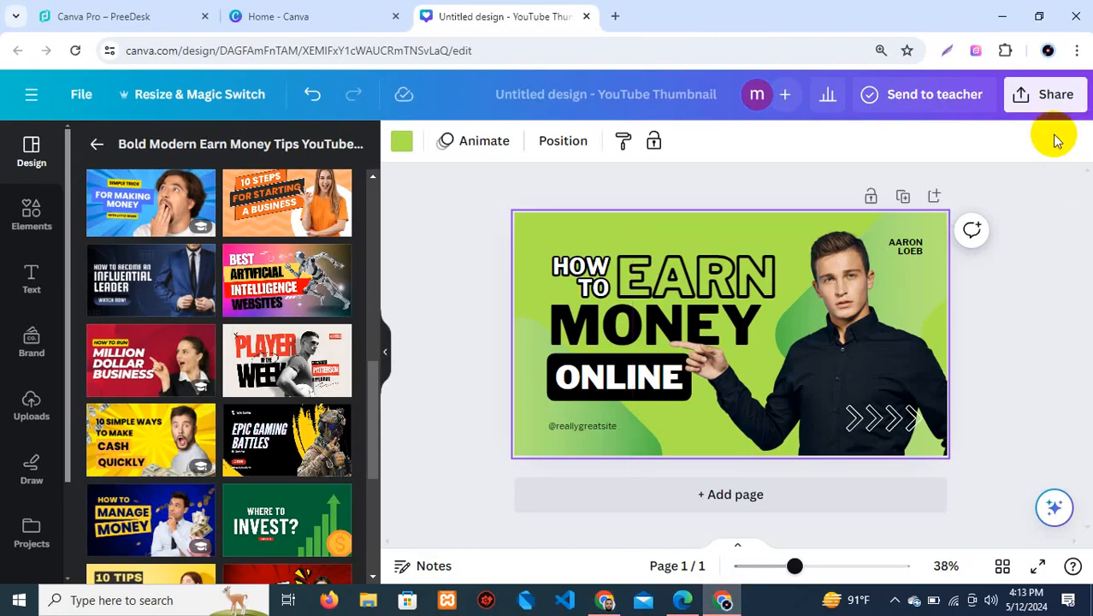
click(1050, 94)
scroll(956, 387, down, 2)
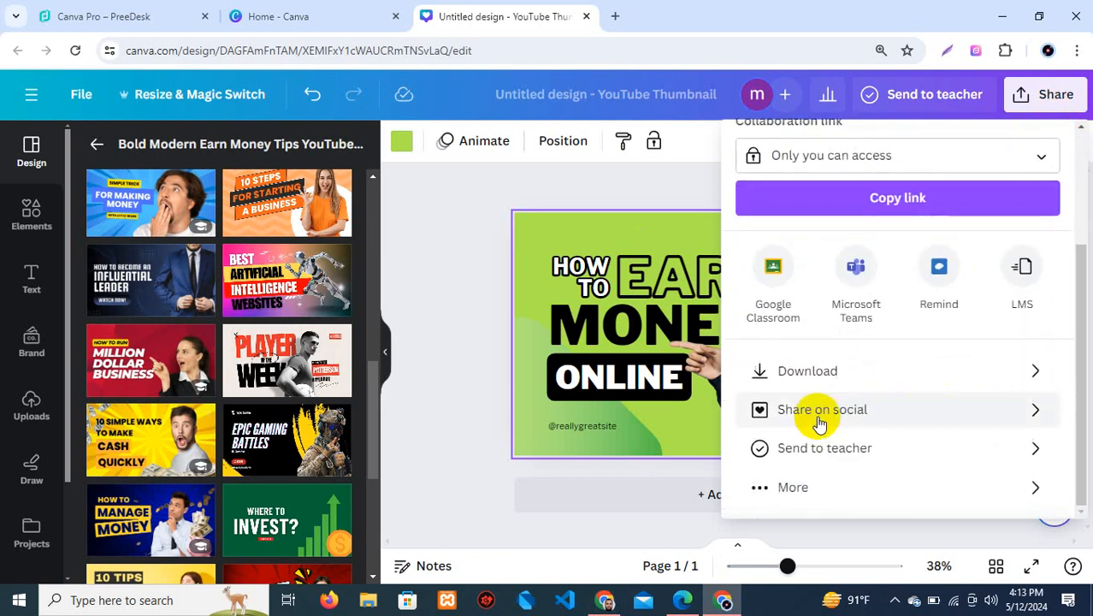
click(800, 373)
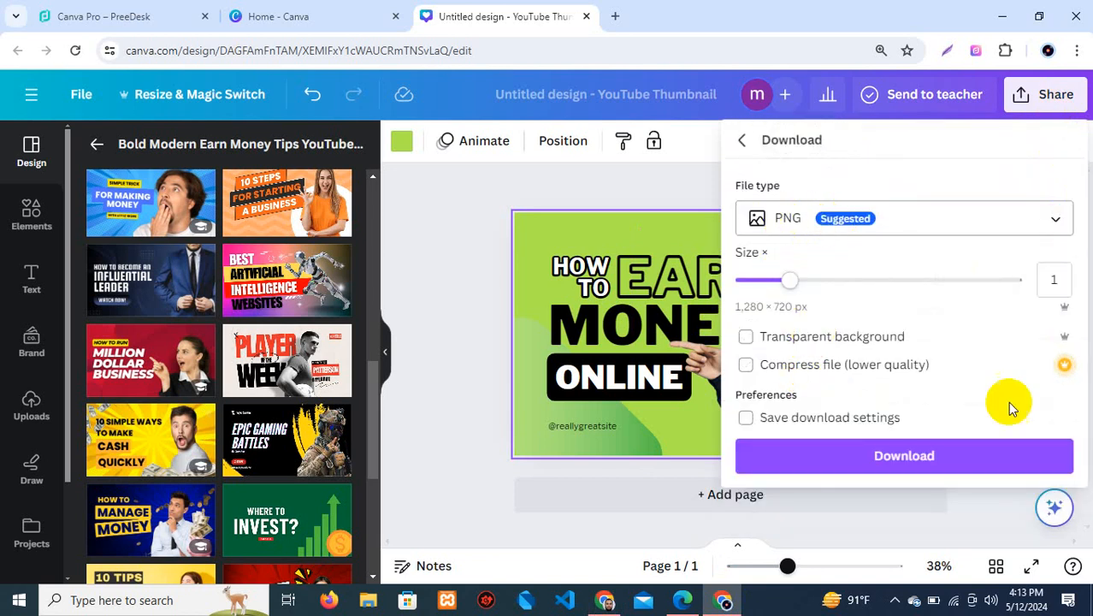
click(969, 457)
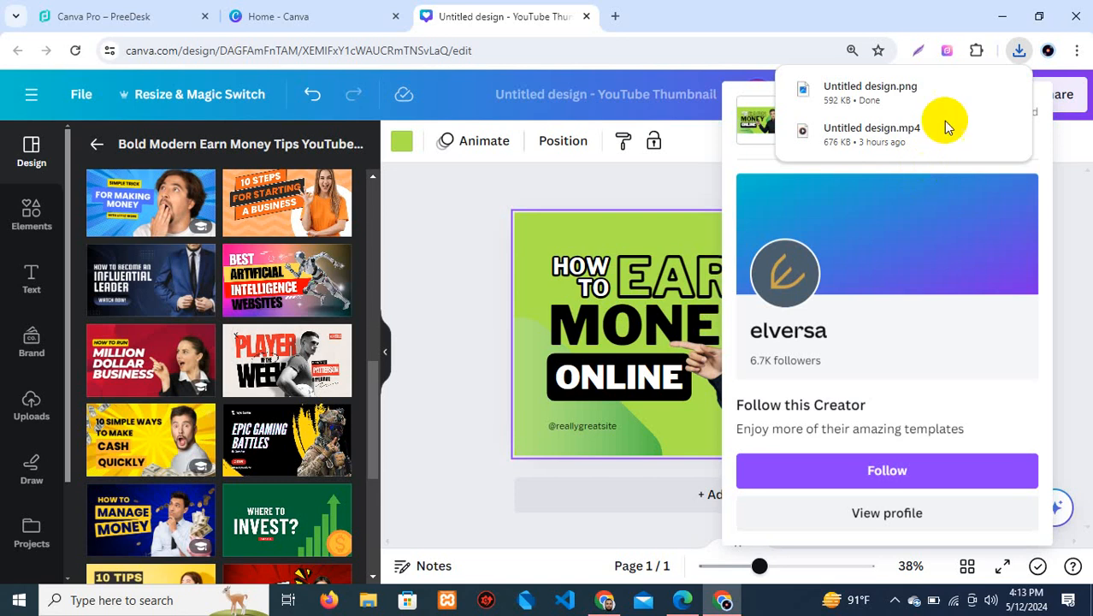
click(481, 308)
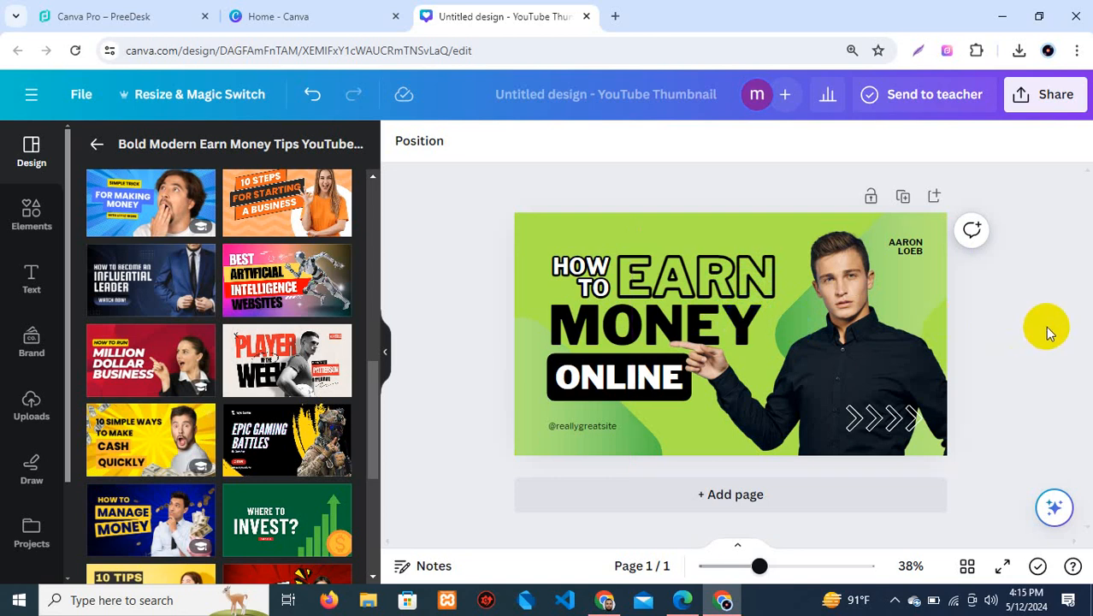
Examine the thumbnail's editable elements by selecting the background, the man's photo, and the MONEY and ONLINE texts in turn
click(559, 224)
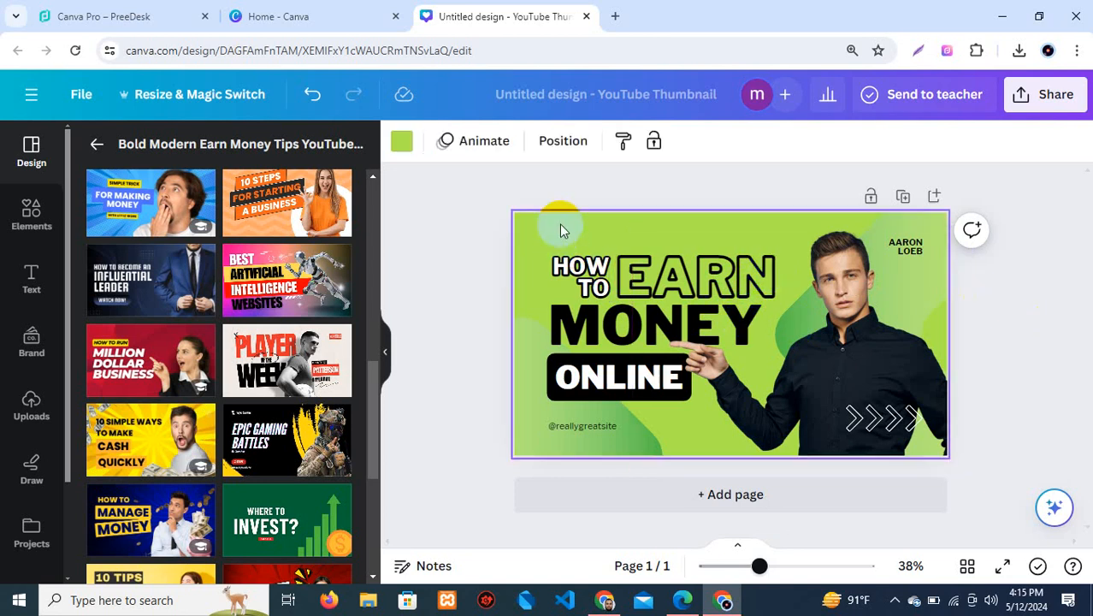
click(698, 289)
double_click(642, 299)
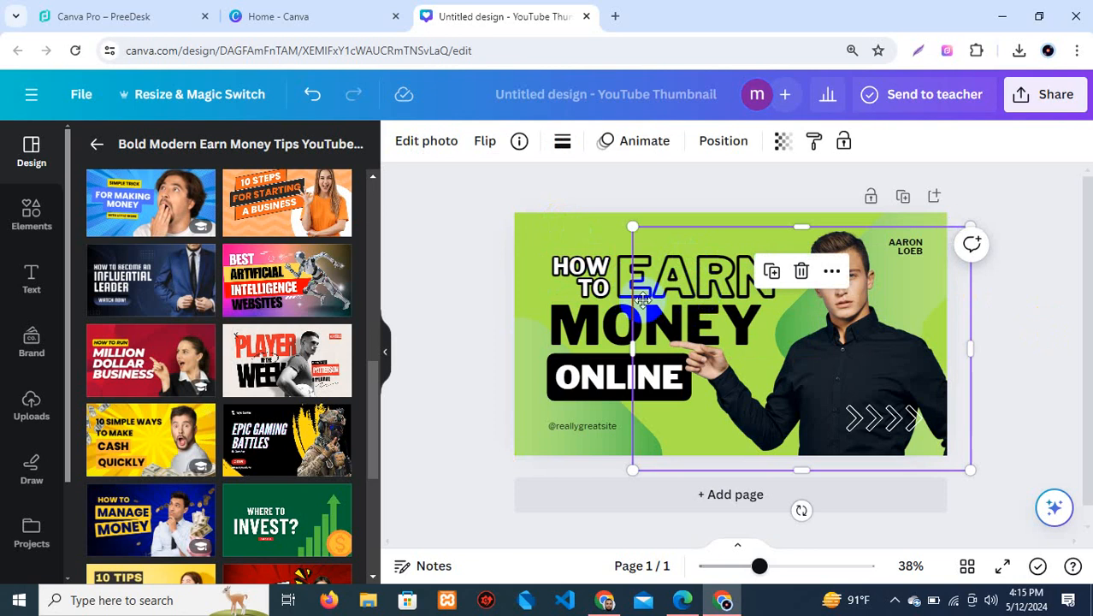
click(488, 286)
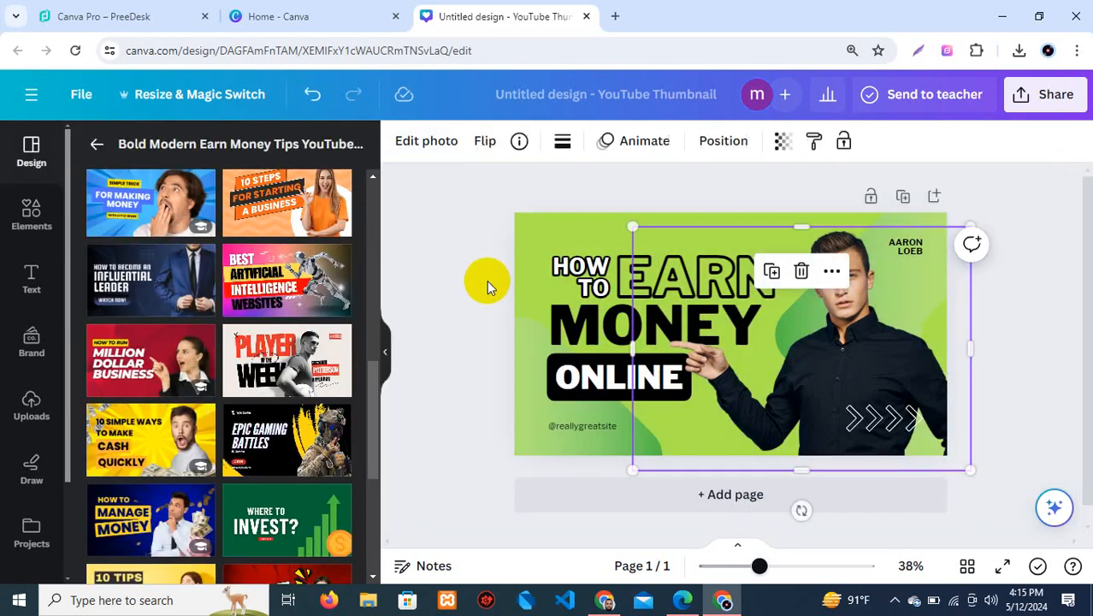
click(581, 278)
click(609, 329)
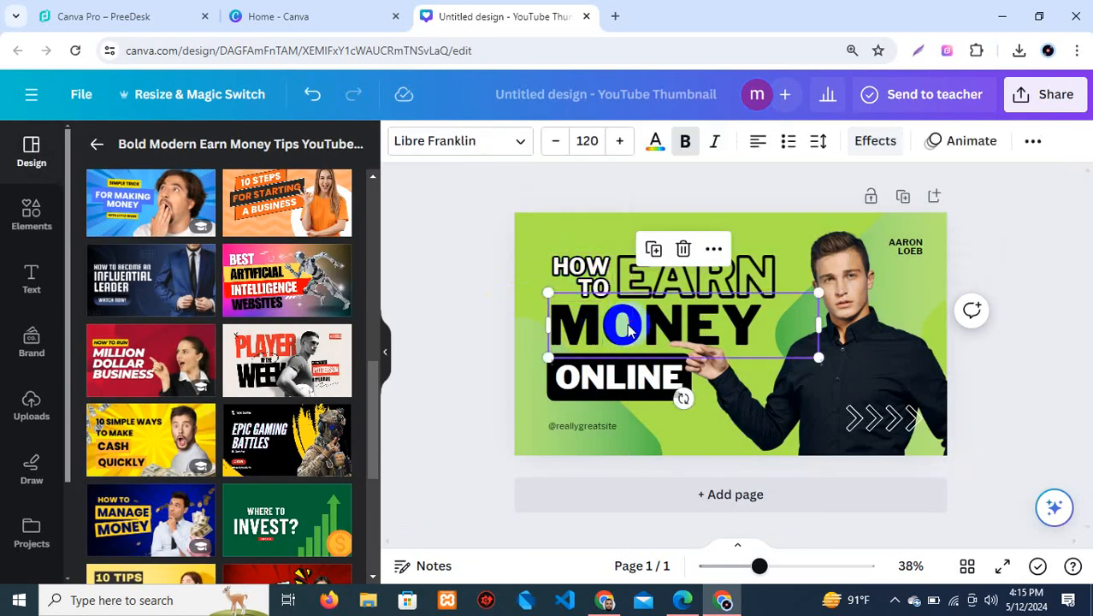
click(648, 366)
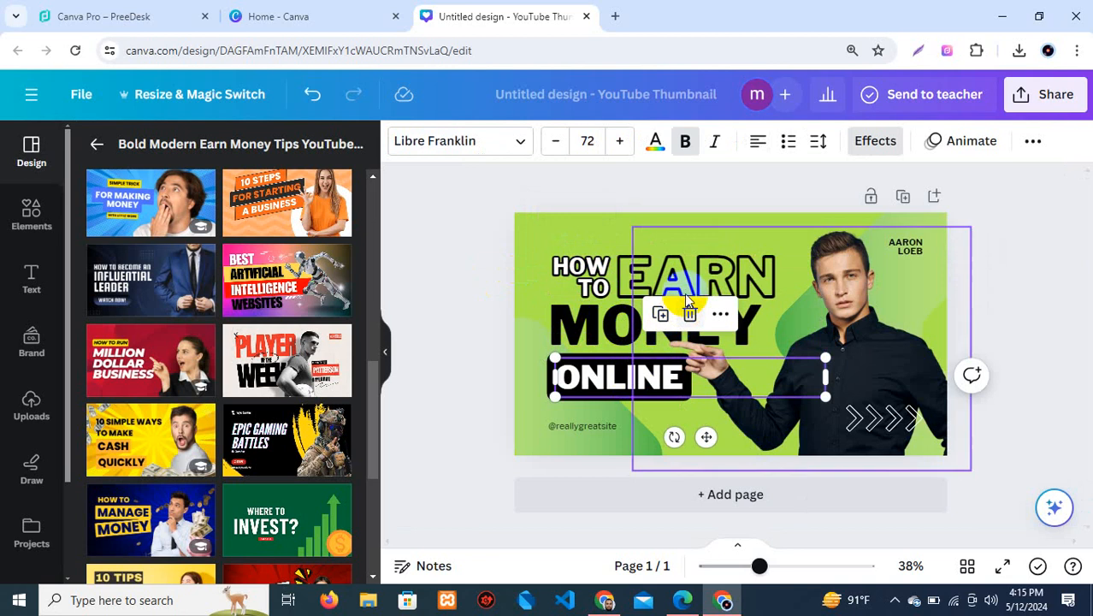
Look further through the thumbnail templates and select the design's green background
click(894, 599)
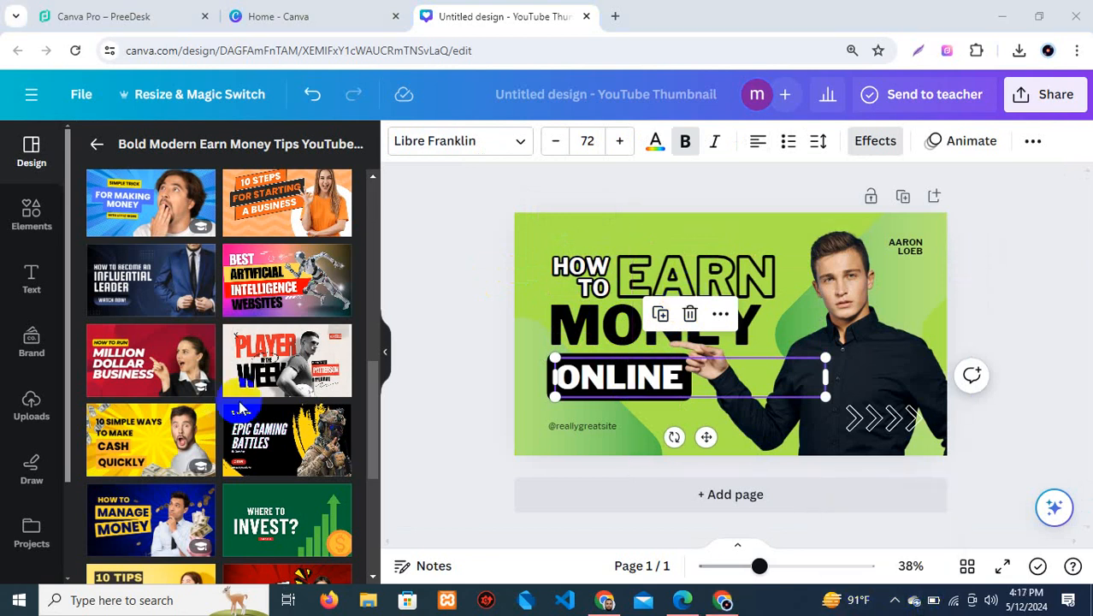
scroll(272, 471, down, 1)
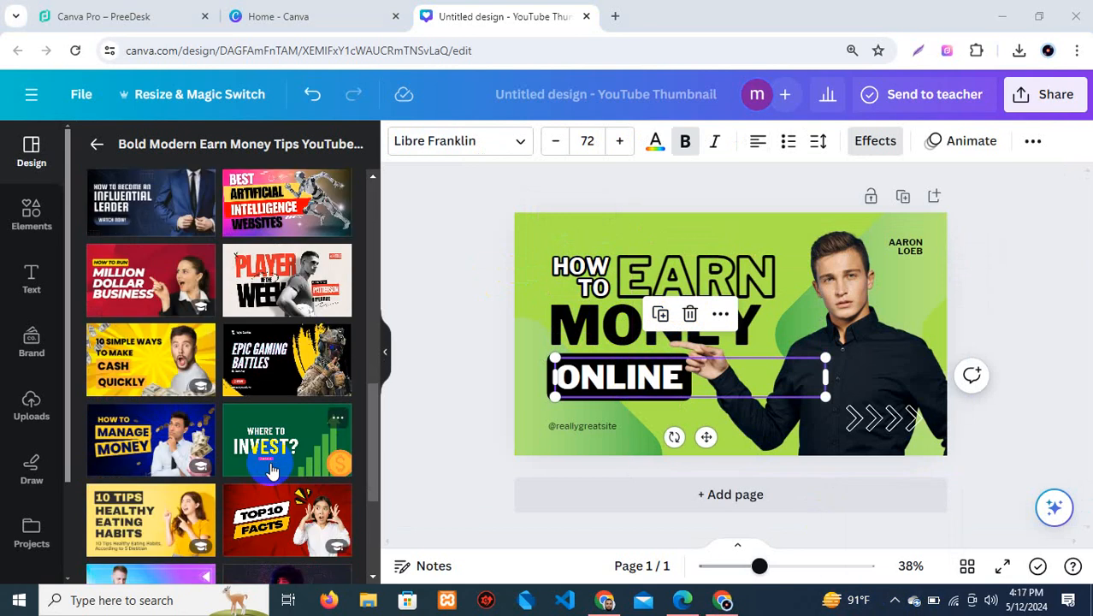
scroll(272, 470, down, 1)
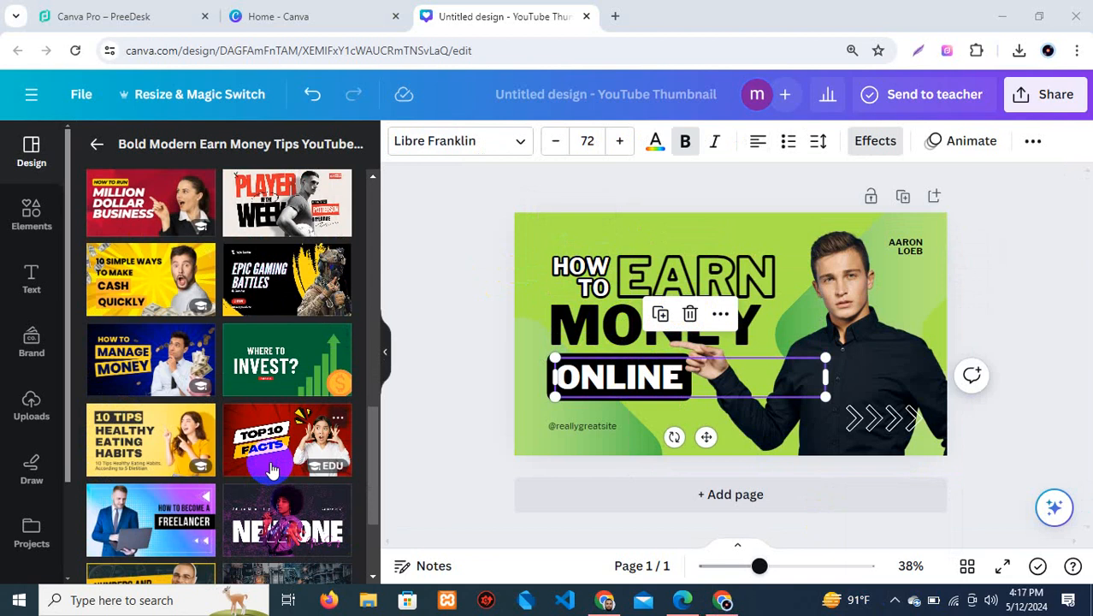
click(563, 224)
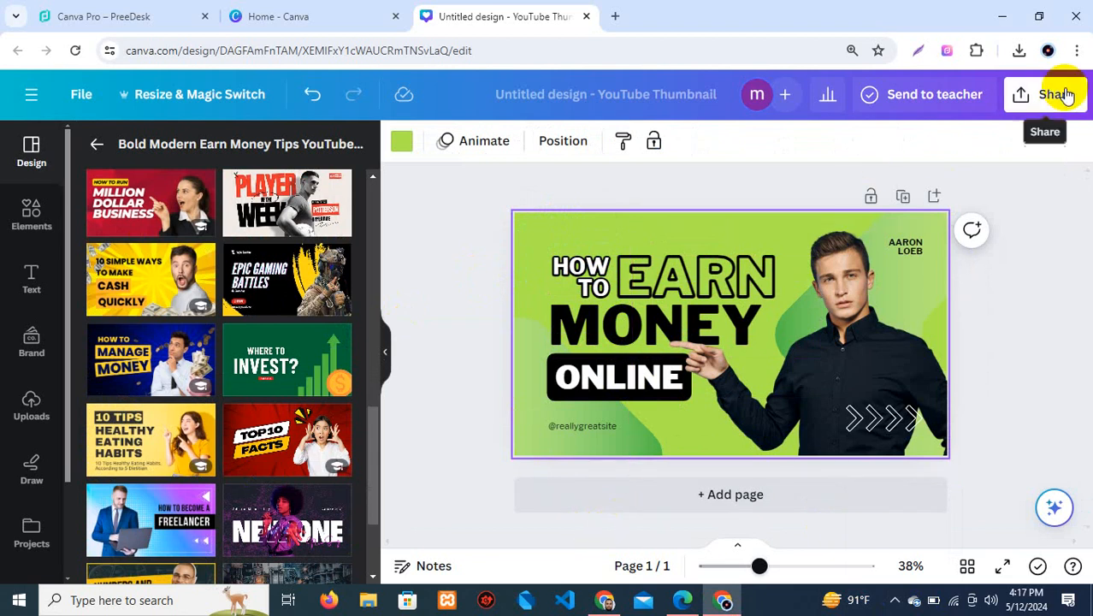
Switch back to the Facebook window, open the FlyTech IT. page, and look through its posts
click(605, 599)
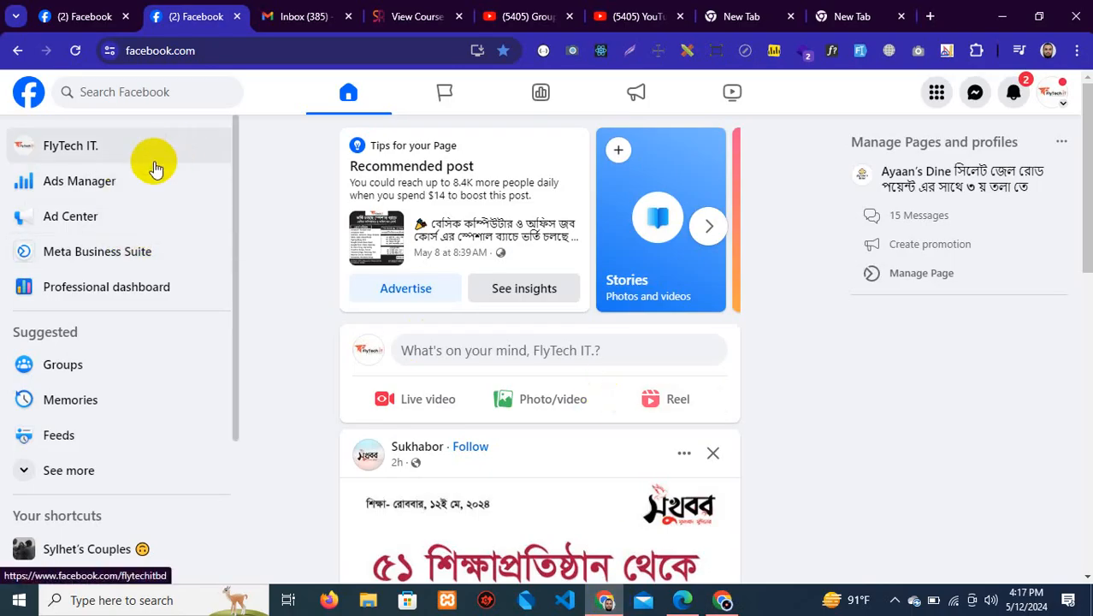
click(99, 153)
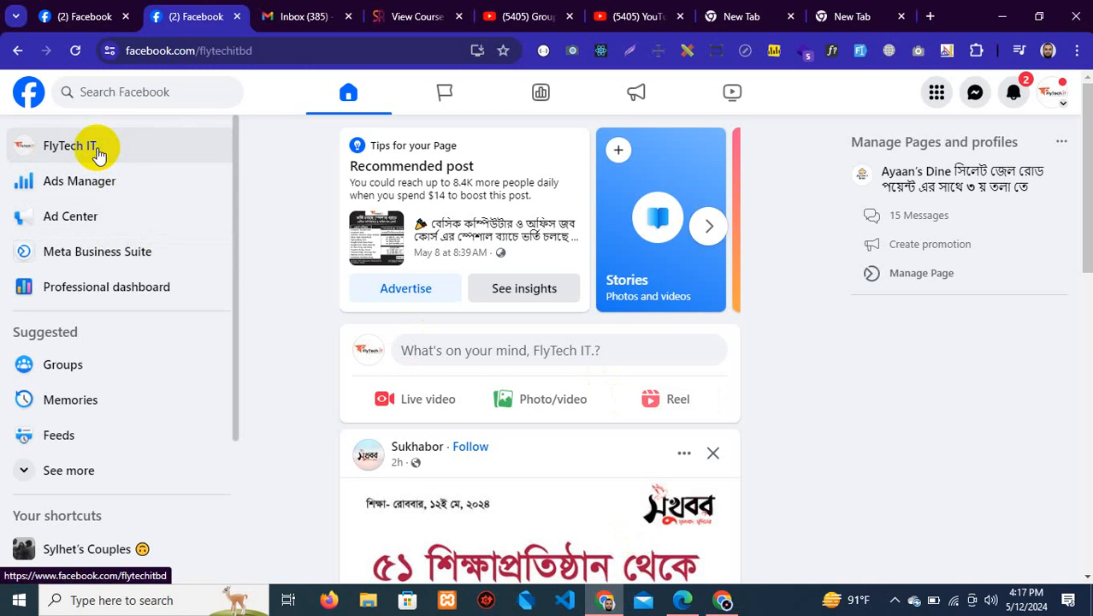
scroll(742, 433, down, 10)
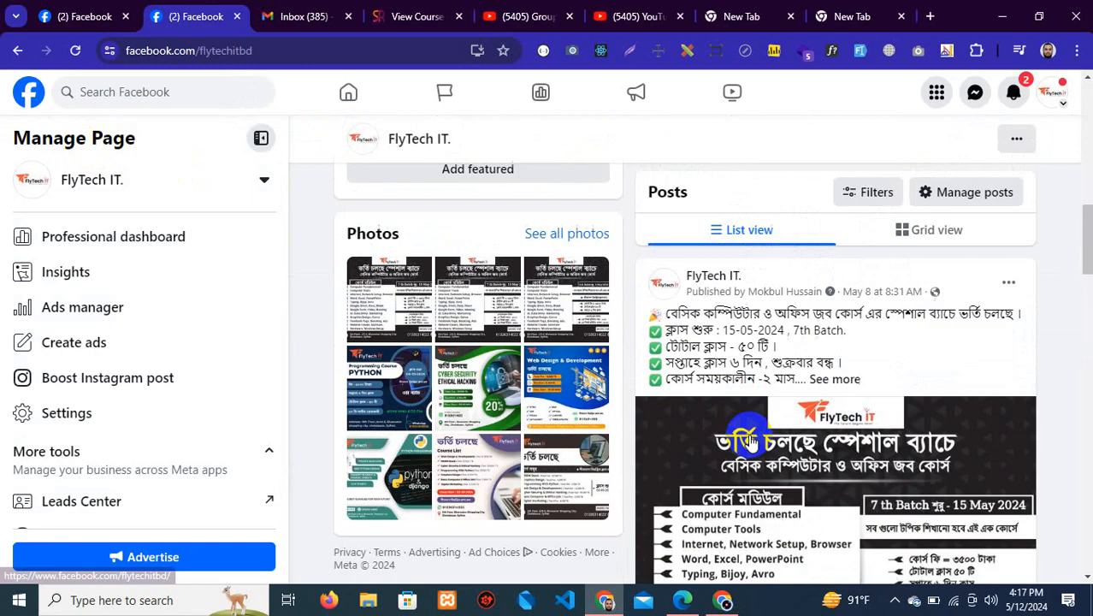
scroll(749, 441, down, 9)
scroll(816, 301, up, 8)
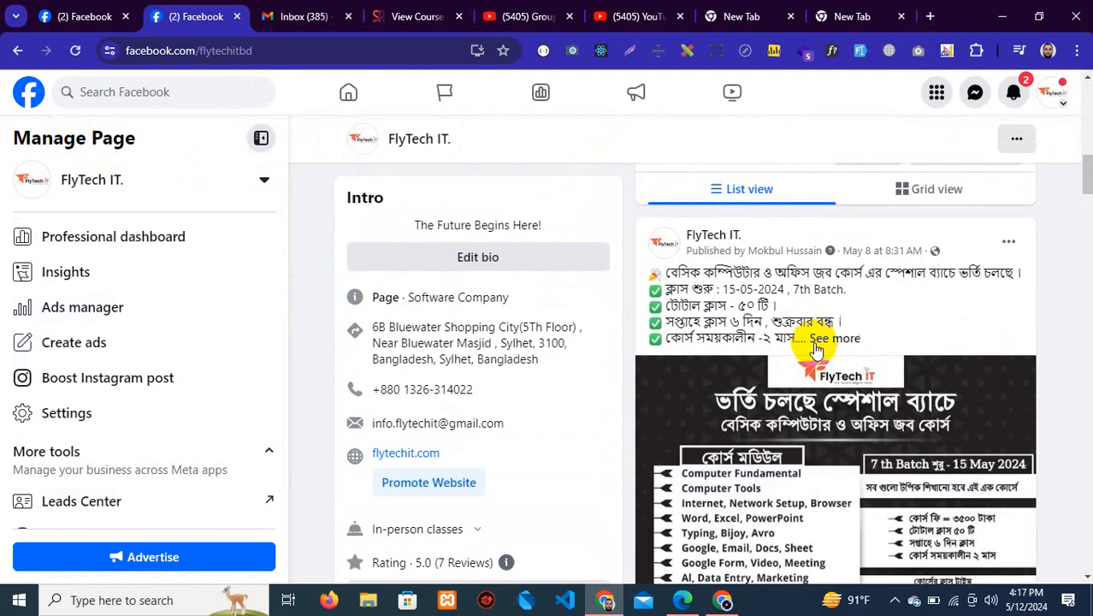
scroll(806, 350, up, 5)
scroll(792, 362, down, 3)
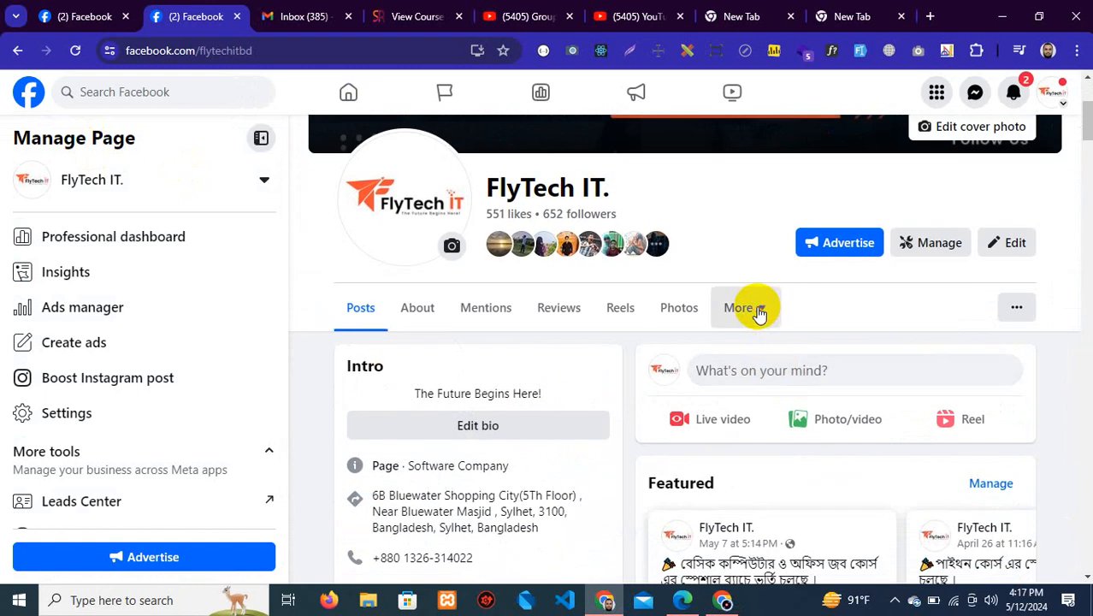
Open the FlyTech IT. page's Videos section and go to the last row of its video list
click(759, 313)
click(744, 354)
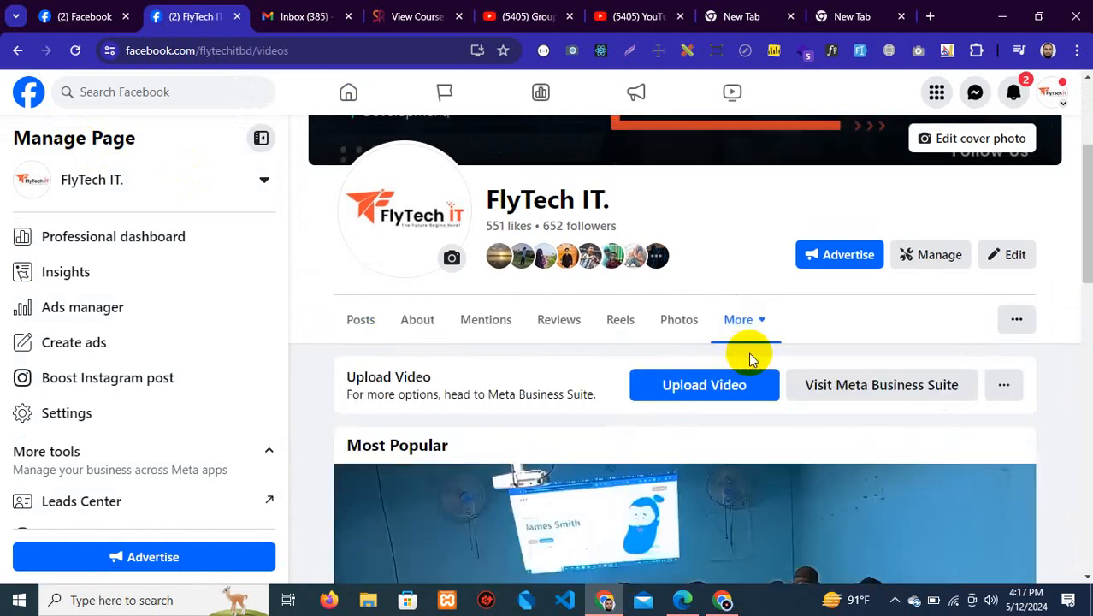
scroll(749, 357, down, 10)
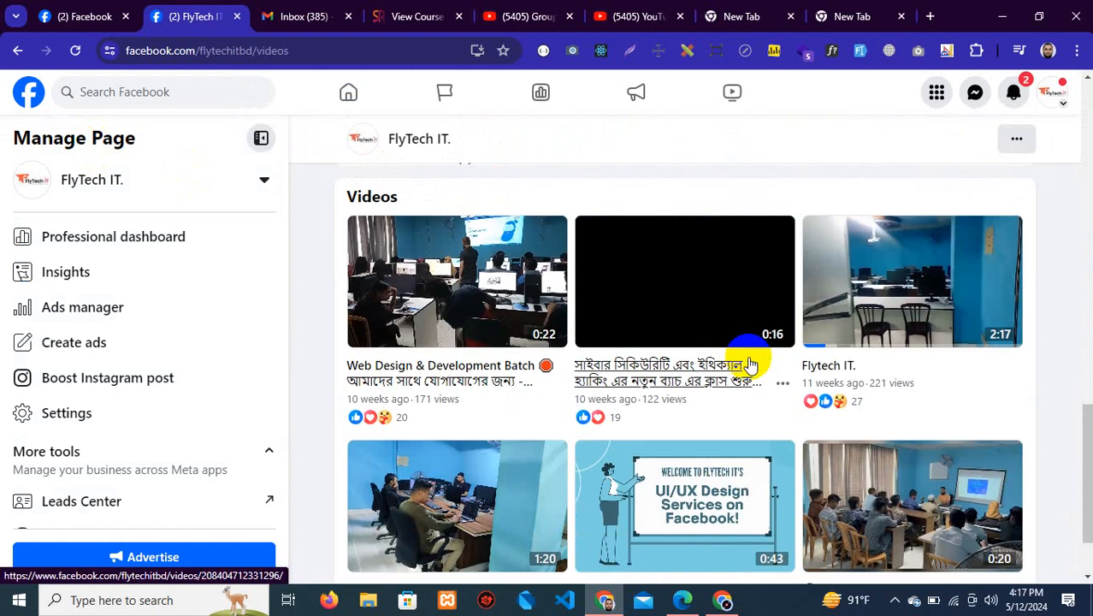
scroll(749, 359, down, 1)
scroll(684, 385, down, 1)
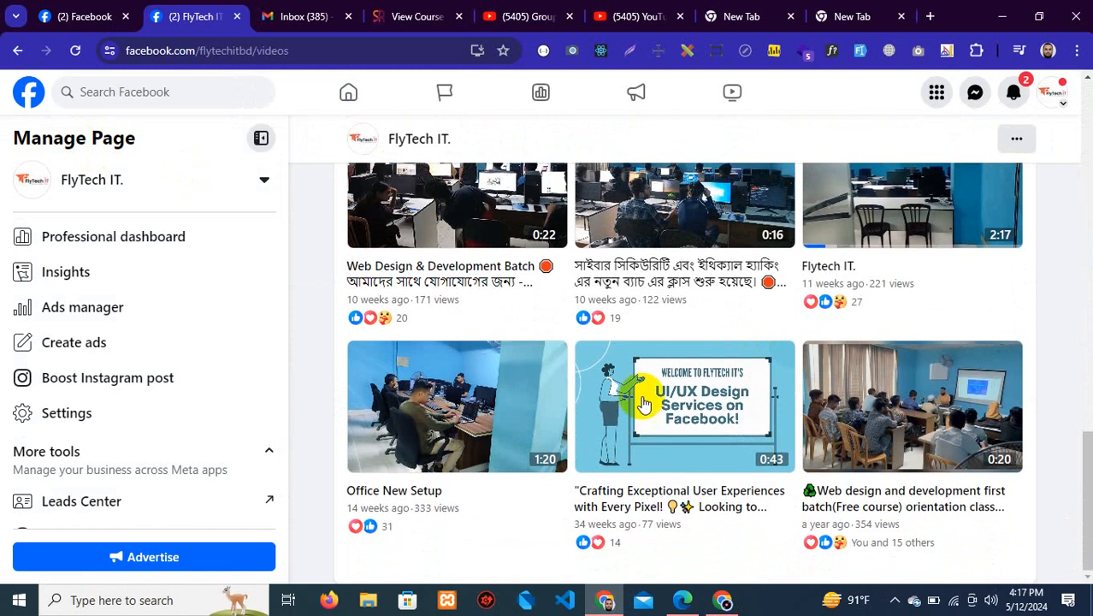
click(780, 508)
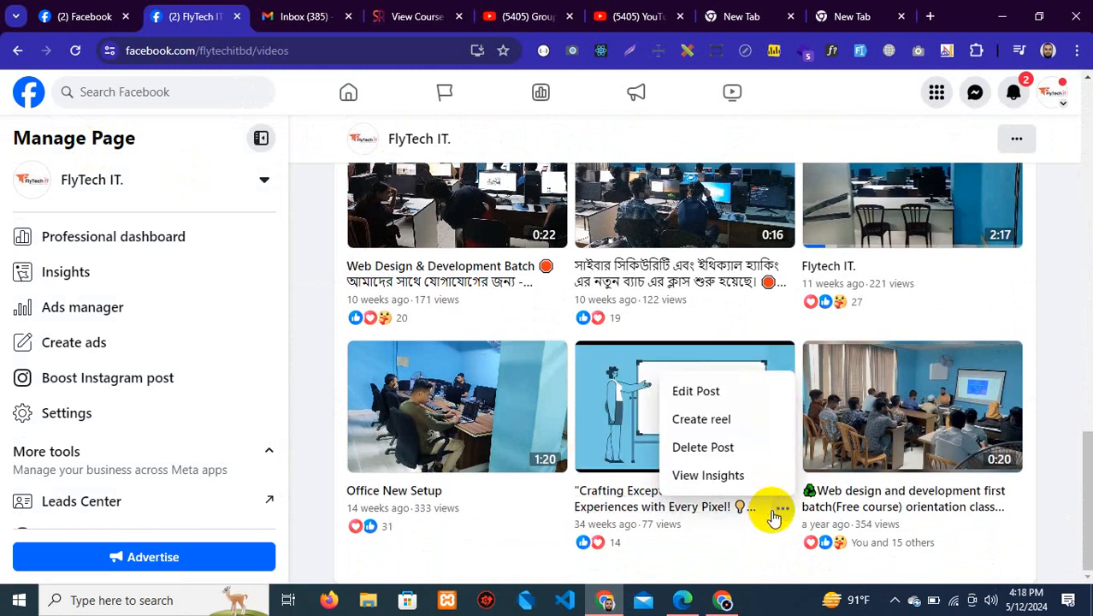
click(717, 395)
scroll(616, 367, down, 3)
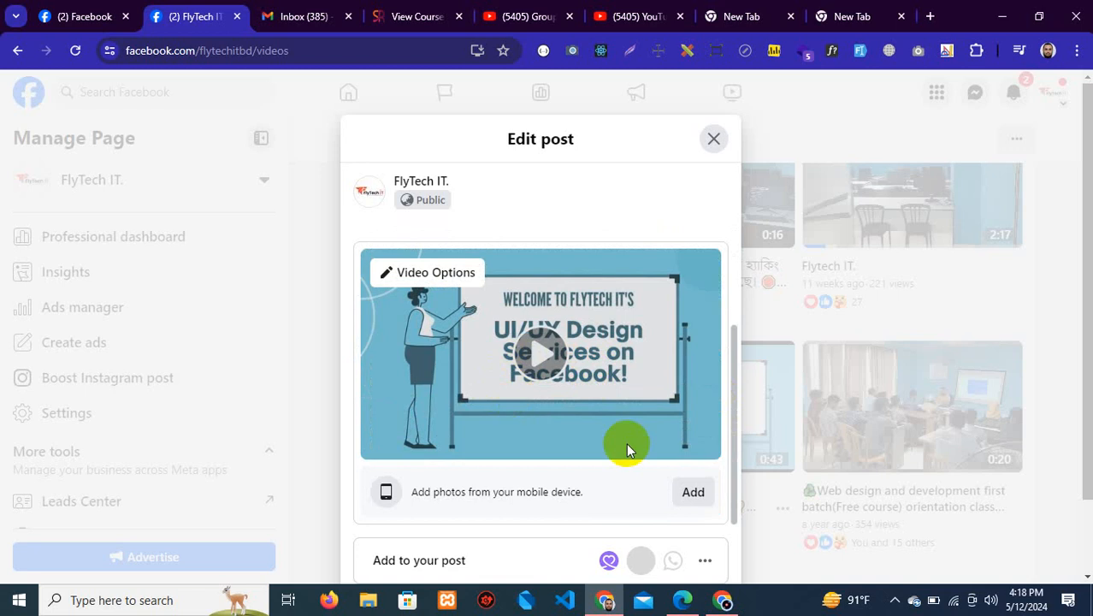
scroll(626, 442, up, 3)
scroll(632, 428, down, 3)
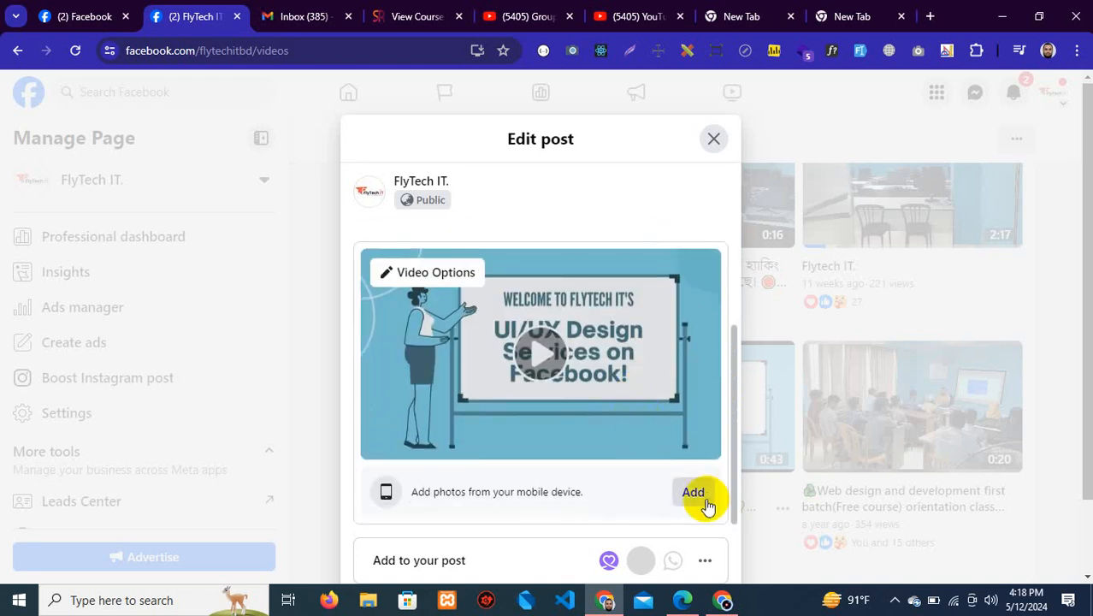
click(706, 561)
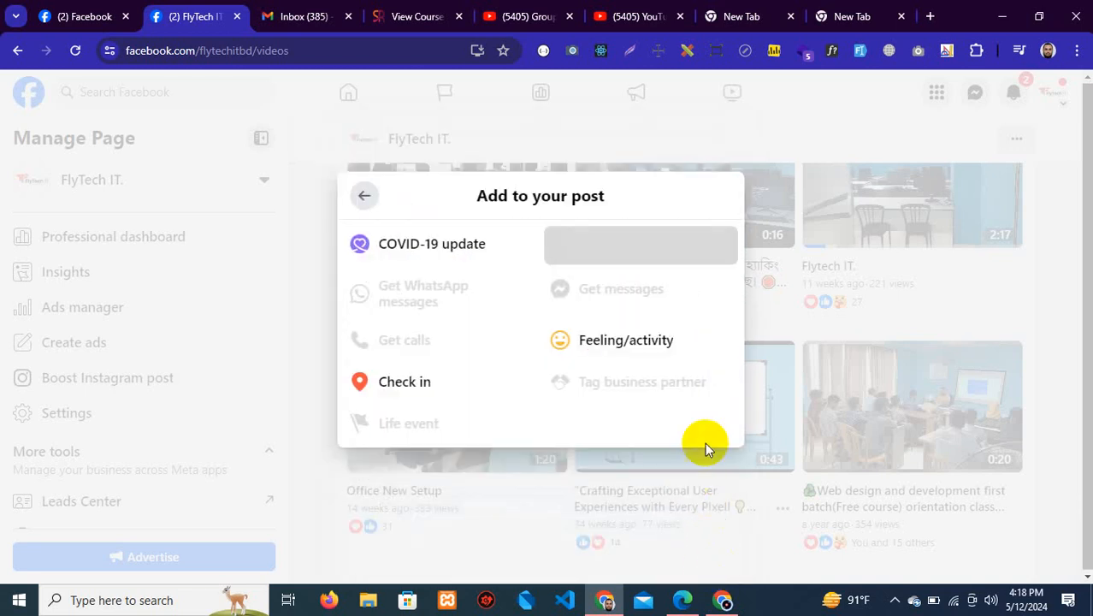
click(783, 442)
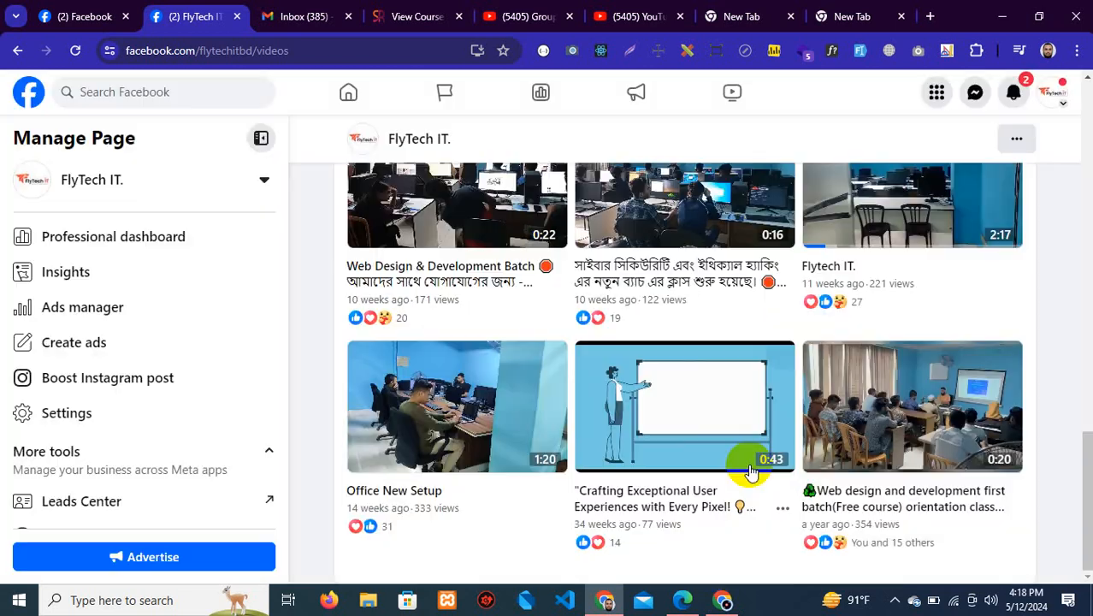
Open the Office New Setup video post for editing and expand the thumbnail settings in its video options
click(555, 504)
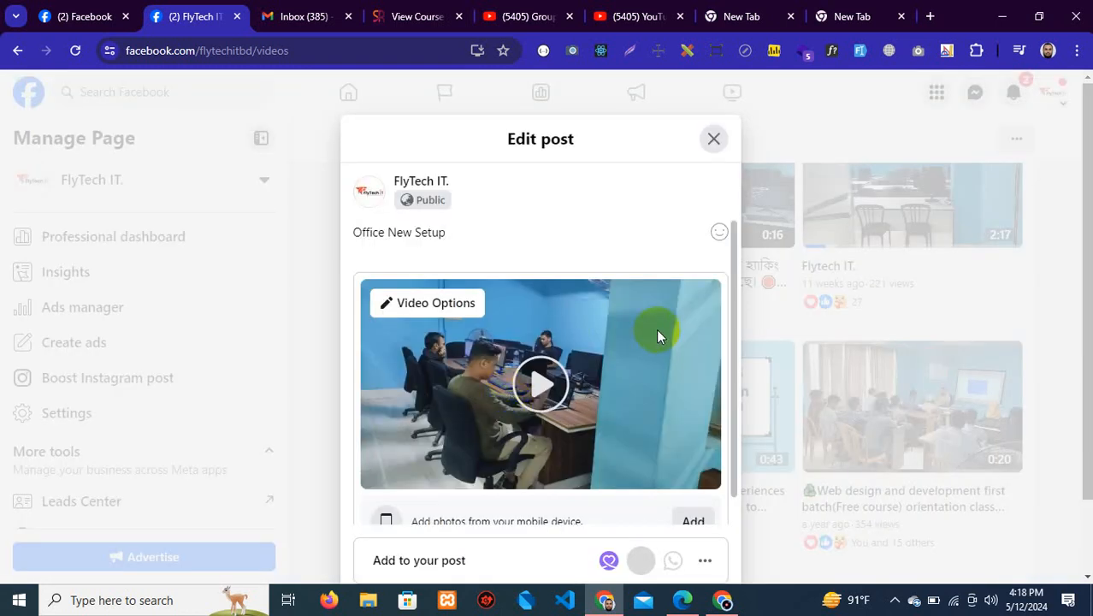
click(451, 304)
scroll(334, 337, down, 1)
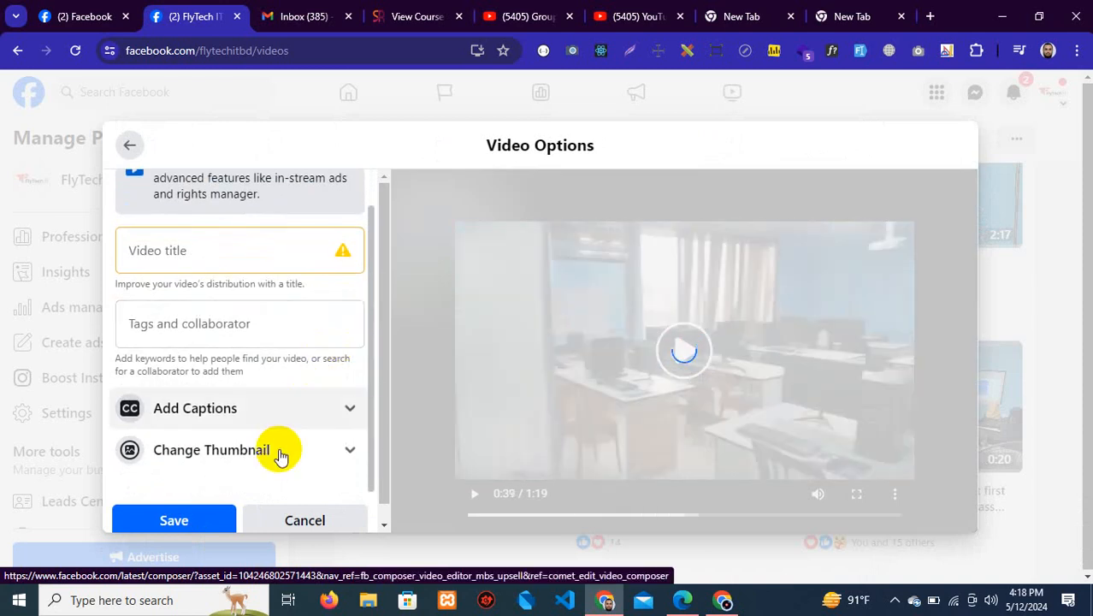
click(275, 453)
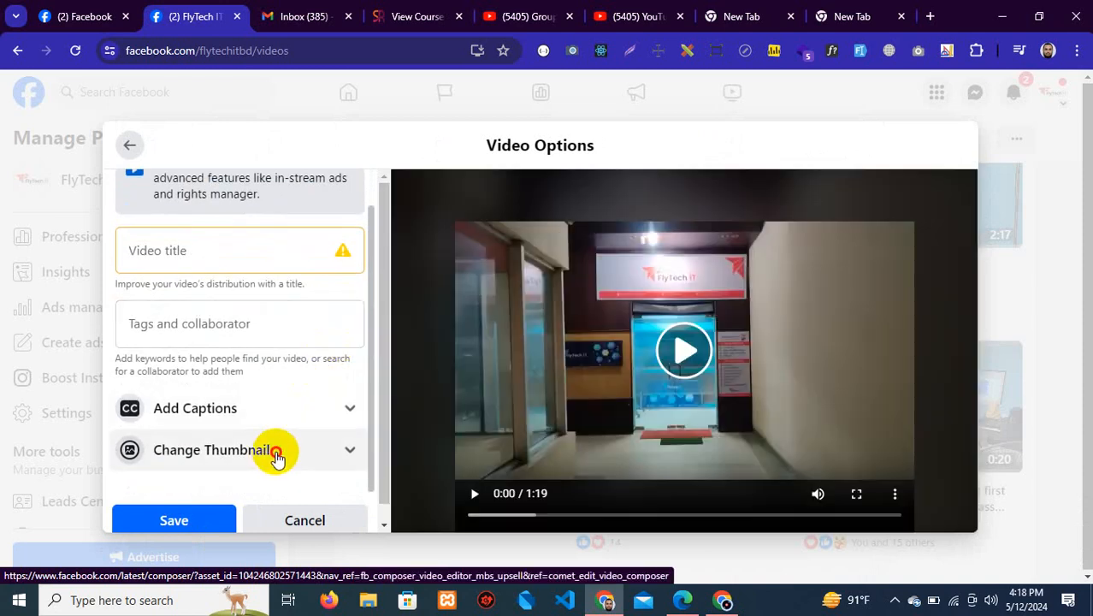
Upload Untitled design.png from Downloads as the video's custom thumbnail and save the video options
scroll(312, 412, down, 2)
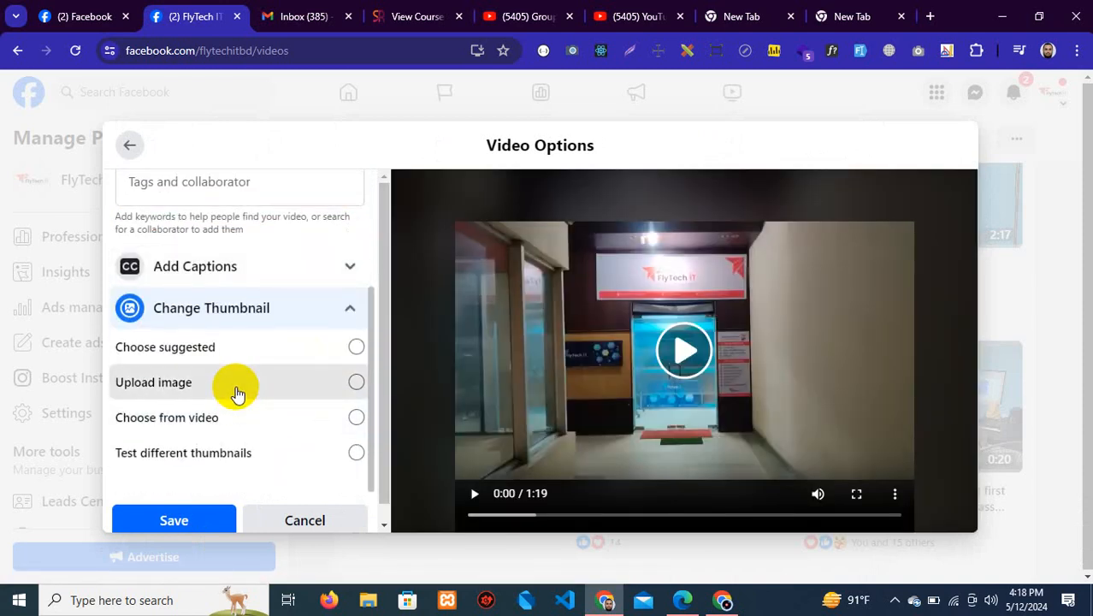
click(236, 386)
scroll(257, 354, down, 2)
click(250, 340)
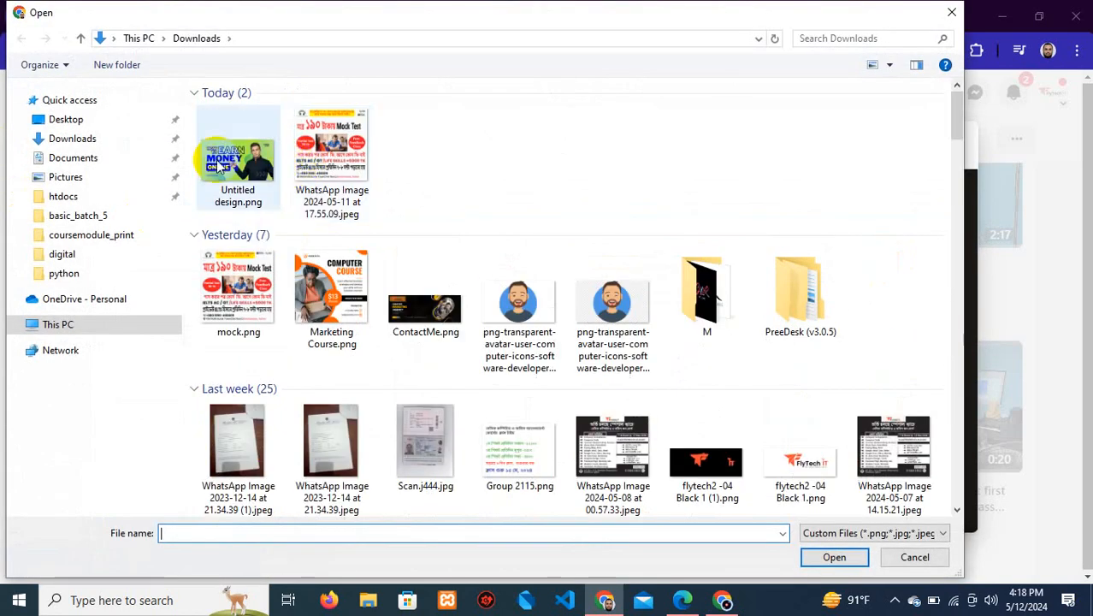
click(214, 167)
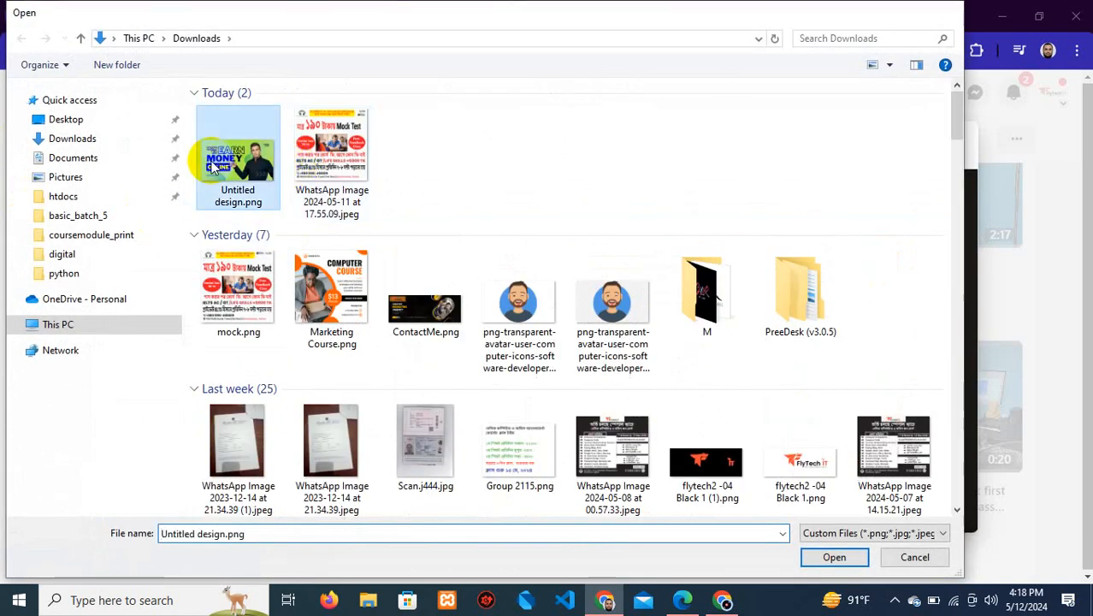
double_click(214, 166)
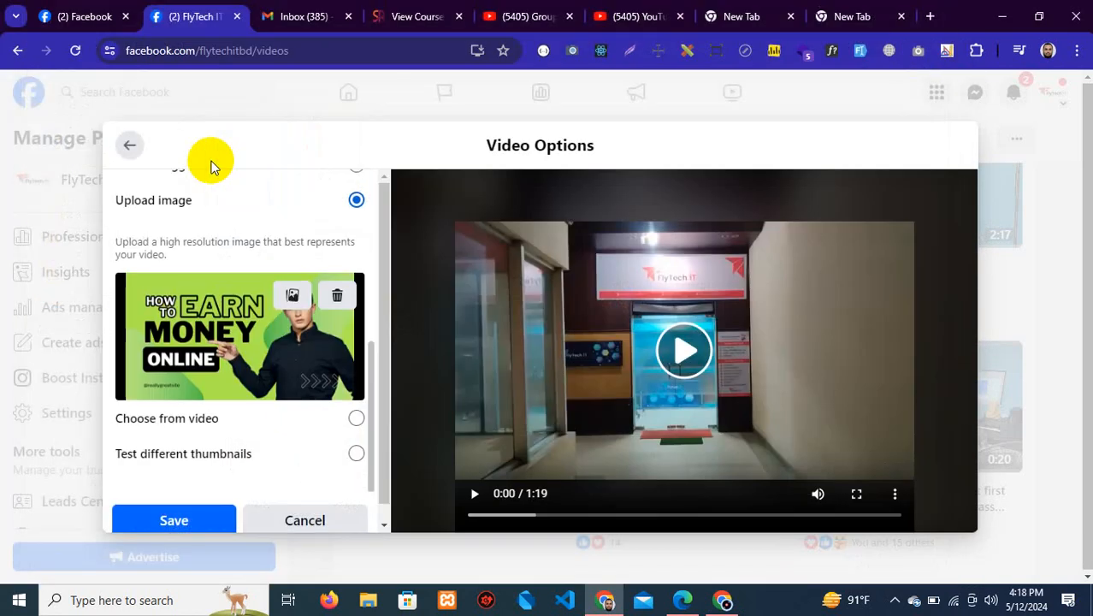
click(176, 520)
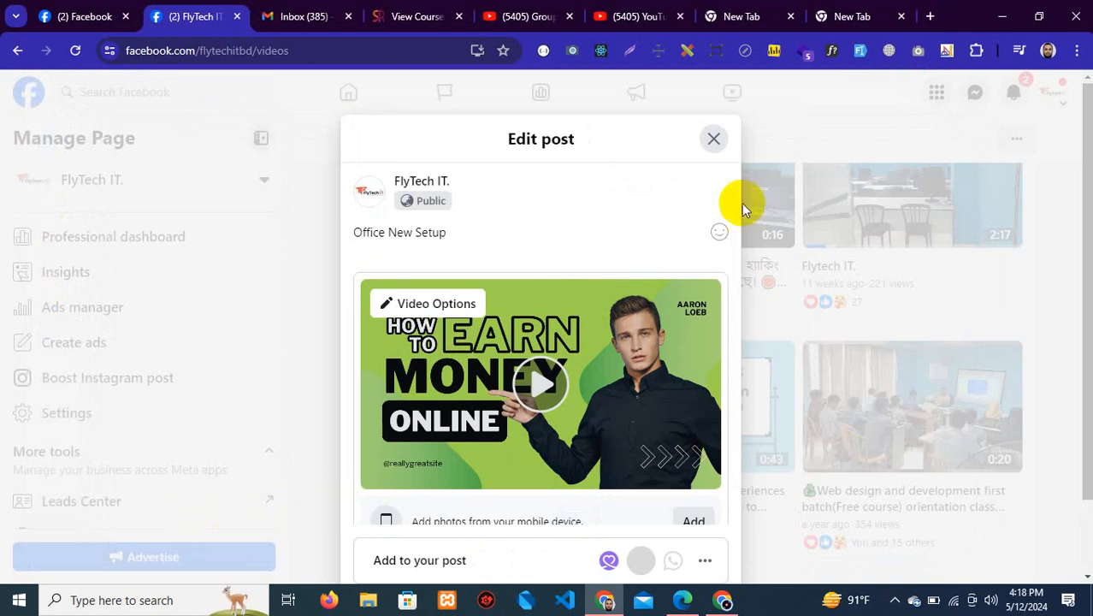
Examine the new thumbnail preview in the Office New Setup post and close the post editor
drag(525, 140, 643, 168)
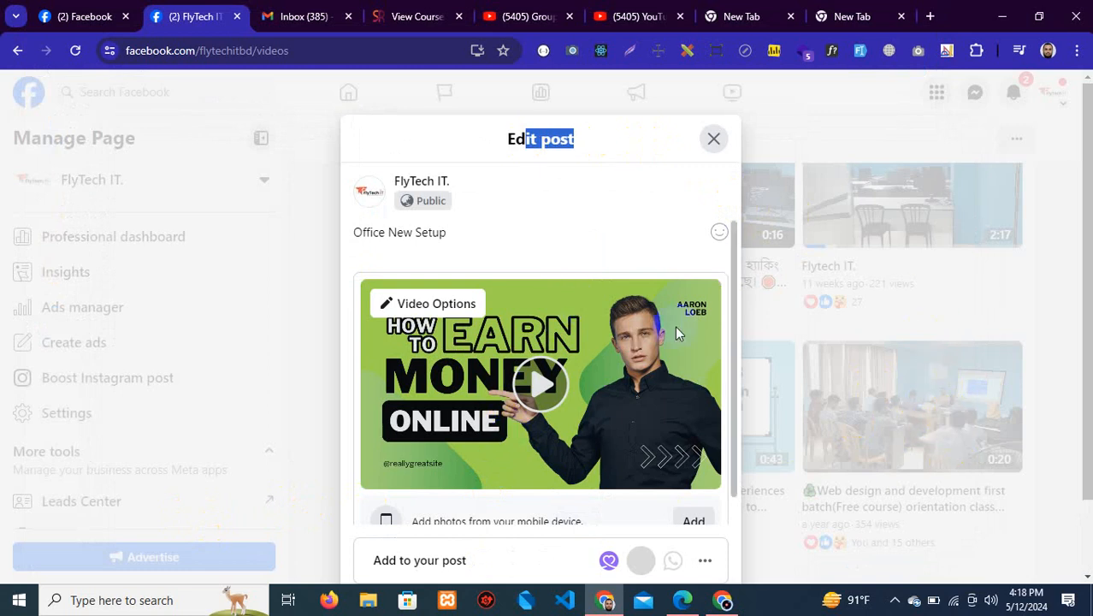
click(574, 451)
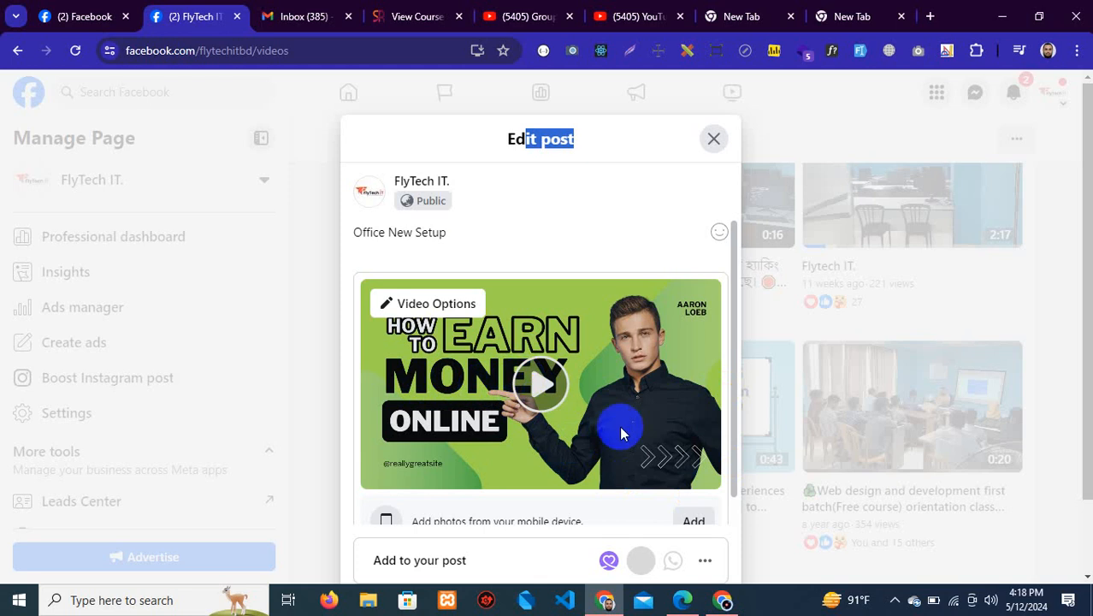
scroll(619, 426, down, 1)
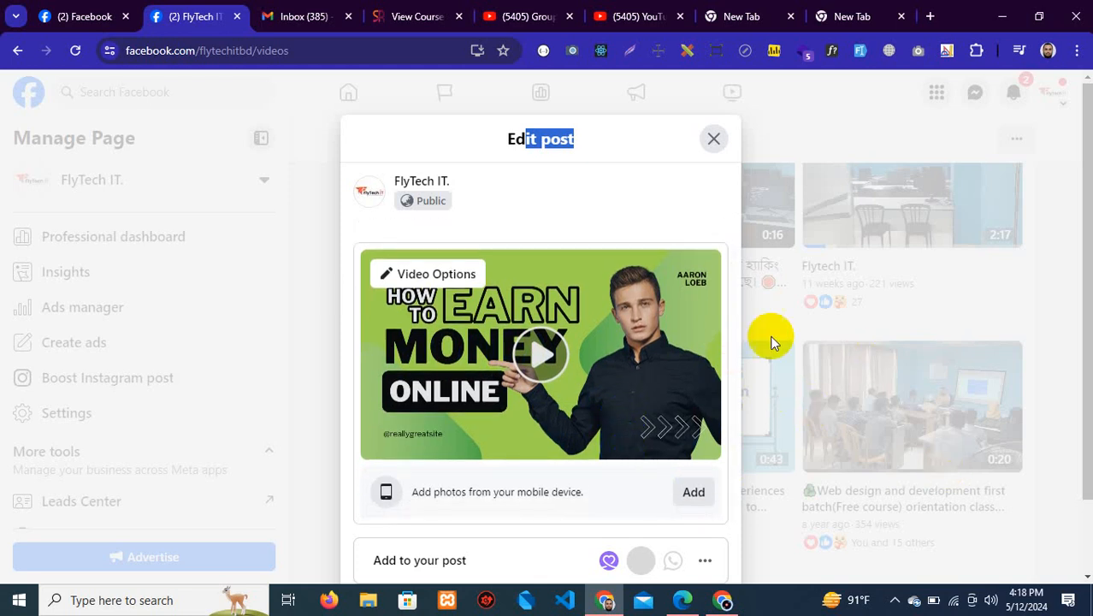
click(670, 435)
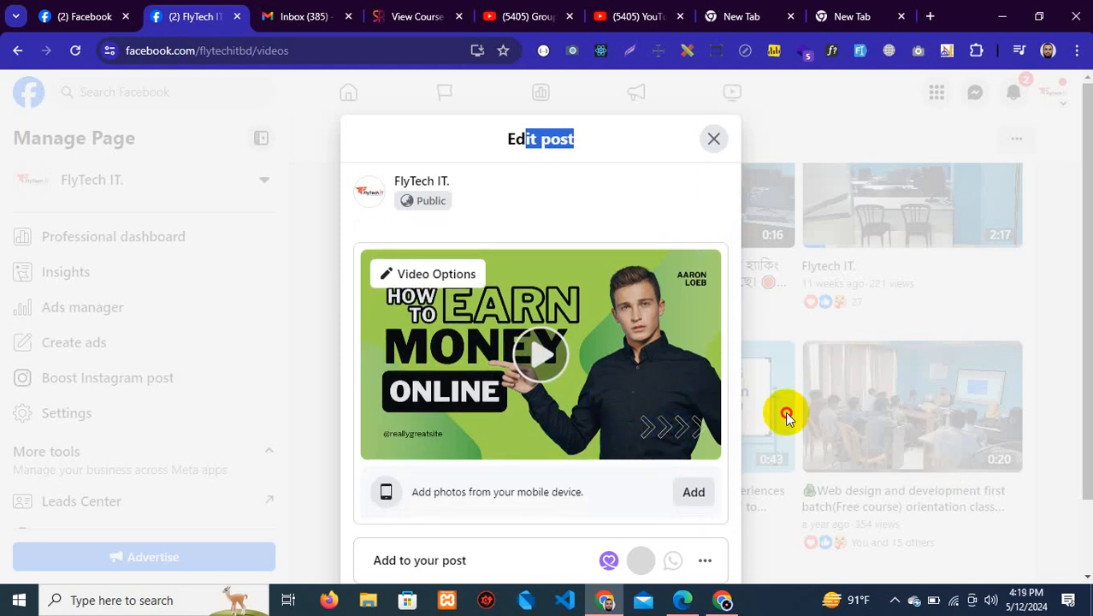
click(821, 407)
click(958, 455)
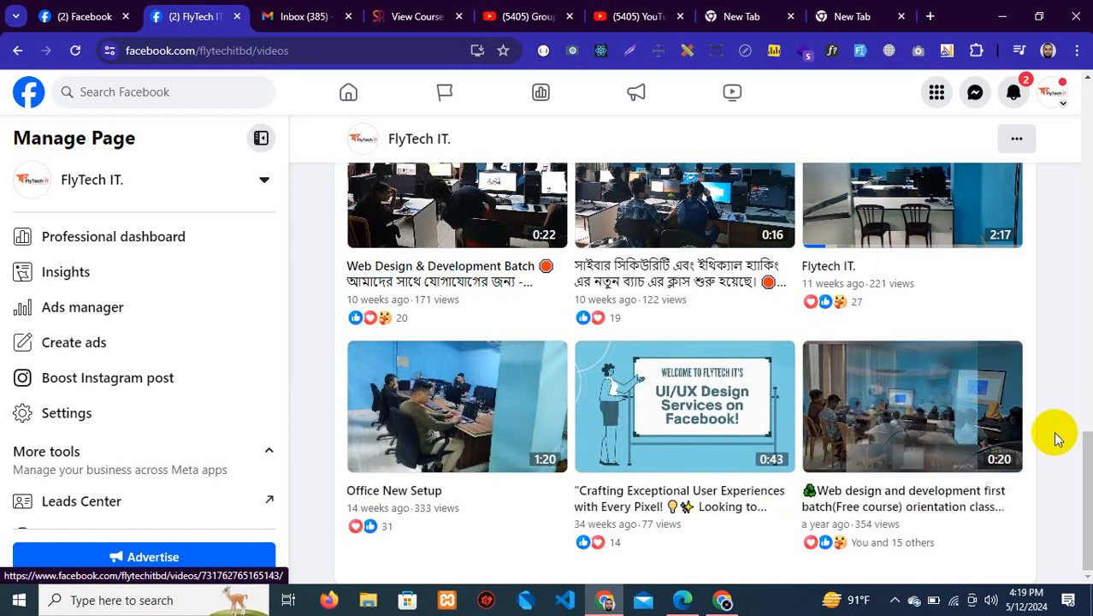
Reload the page's Videos section and check the thumbnail of the Office New Setup video
scroll(1054, 434, up, 1)
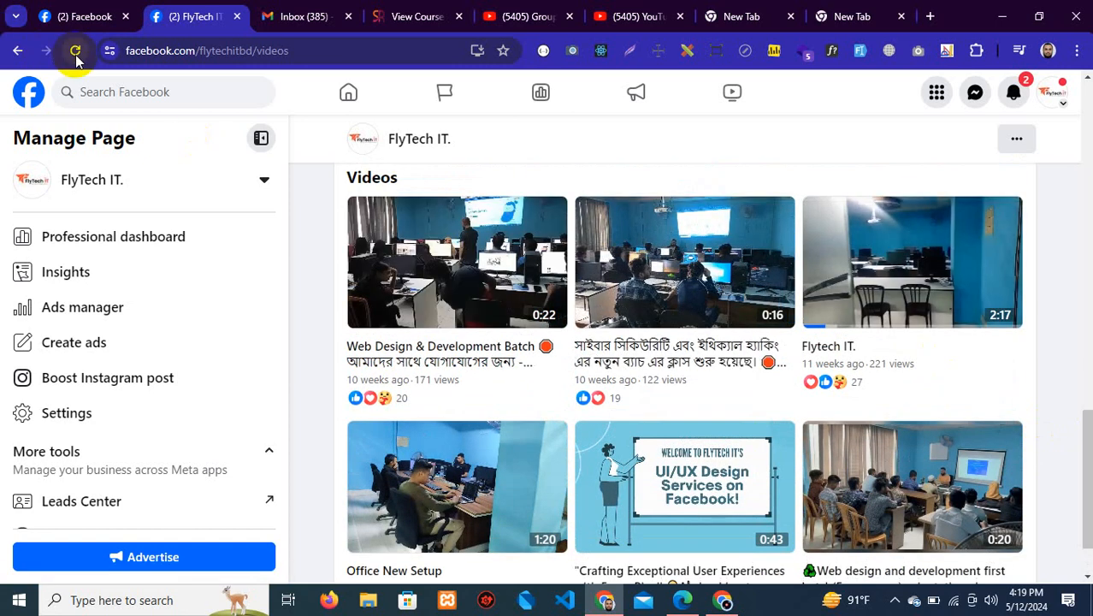
scroll(519, 435, down, 1)
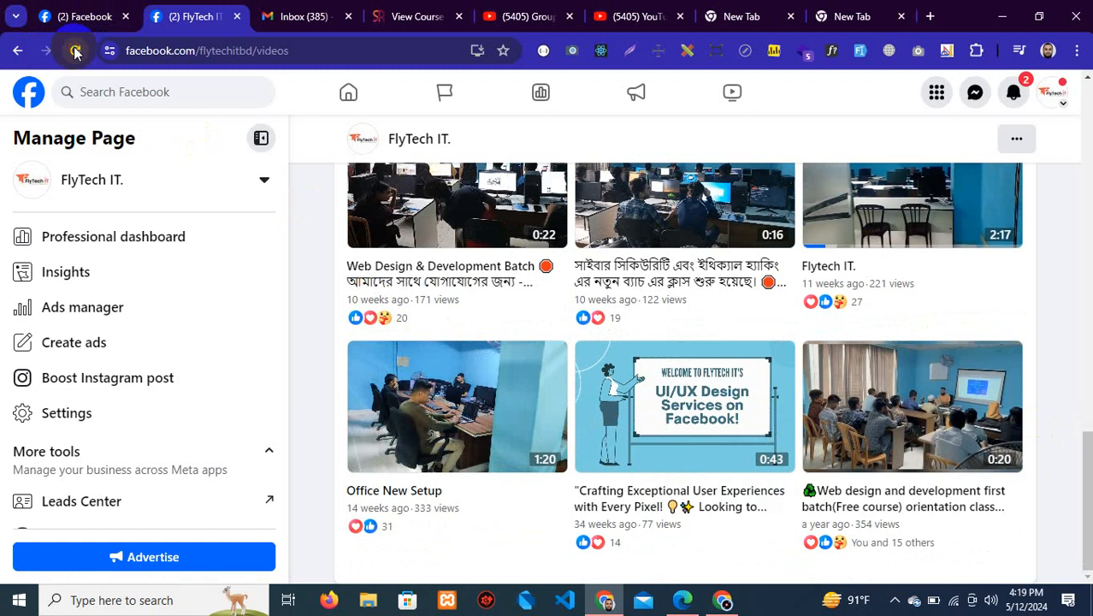
click(75, 52)
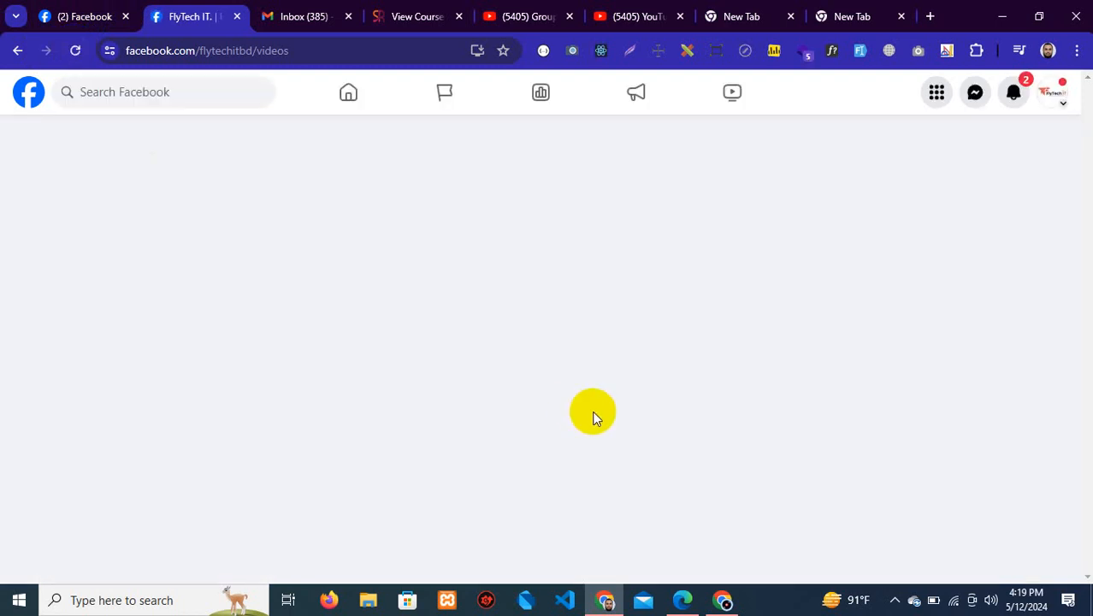
scroll(594, 417, down, 12)
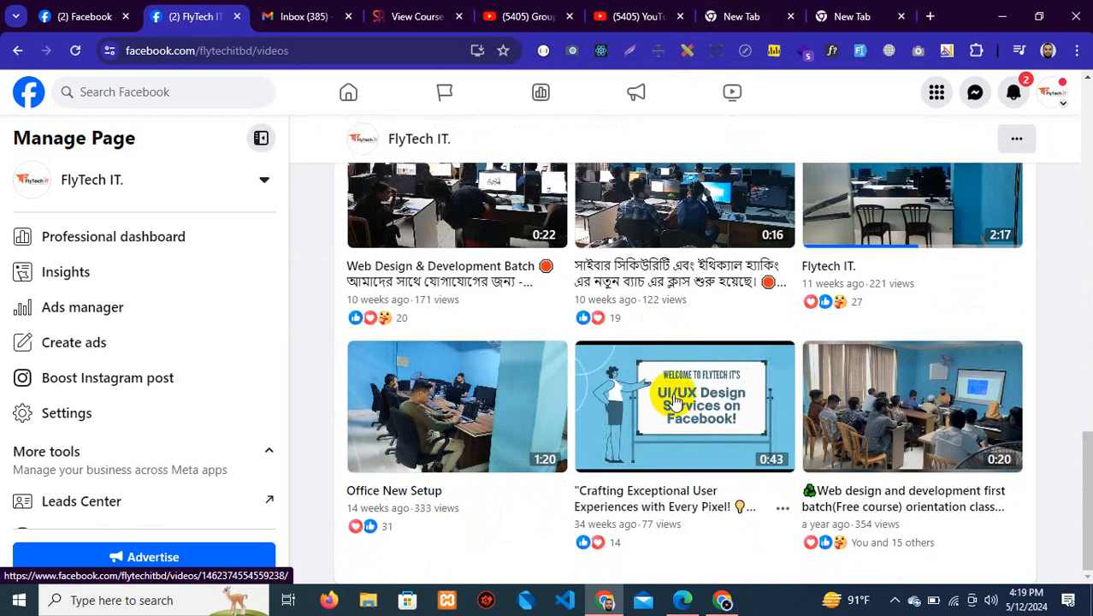
scroll(654, 398, up, 15)
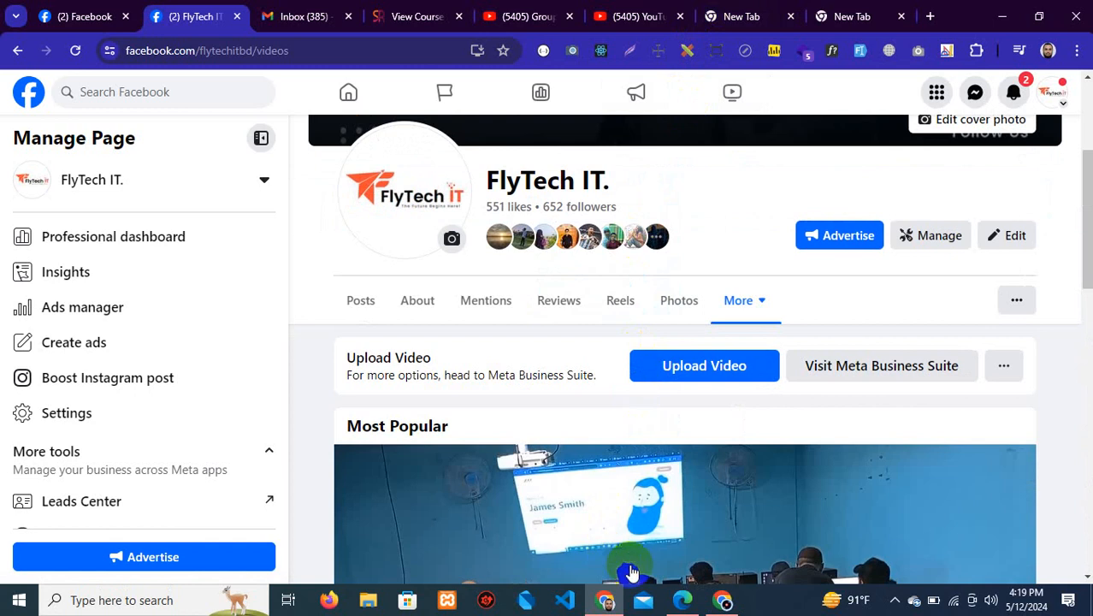
Switch to the Canva window, deselect the design's background, and return to the full YouTube Thumbnail template list
click(720, 598)
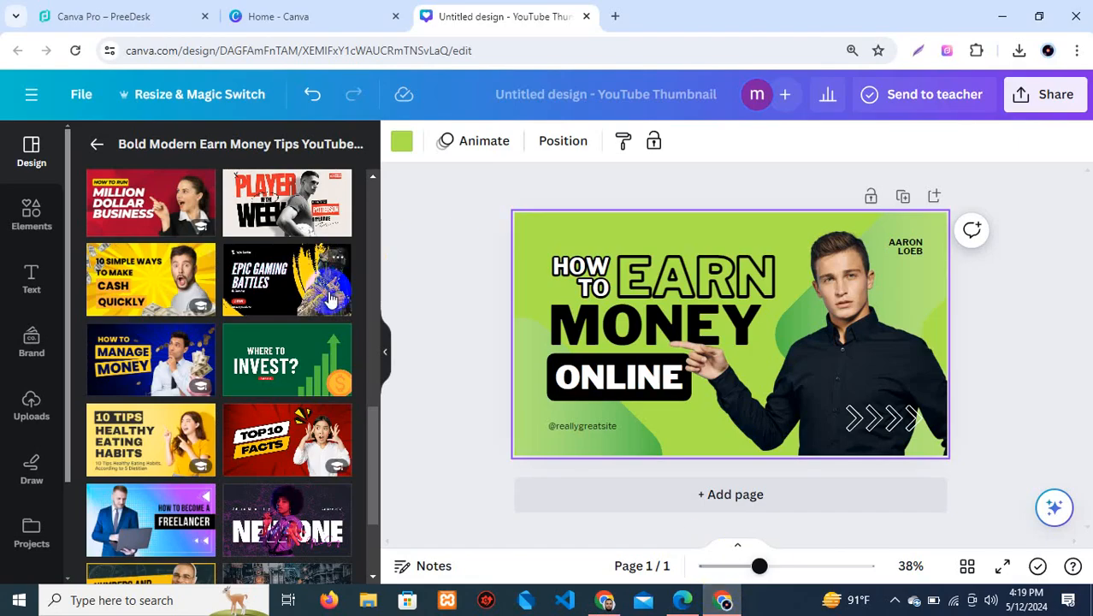
click(457, 248)
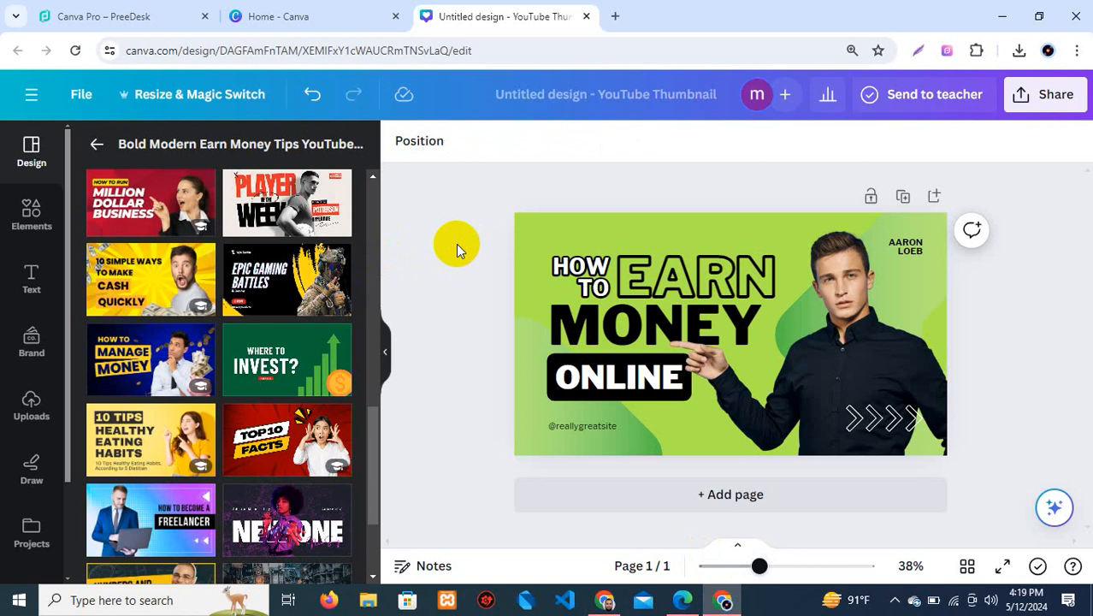
click(932, 602)
click(932, 604)
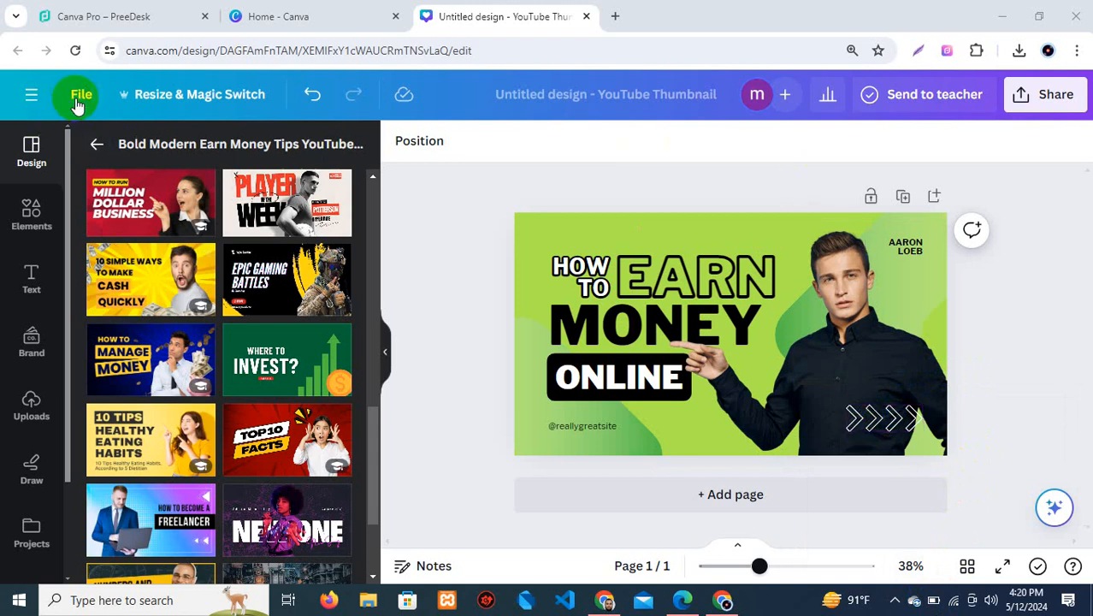
click(97, 147)
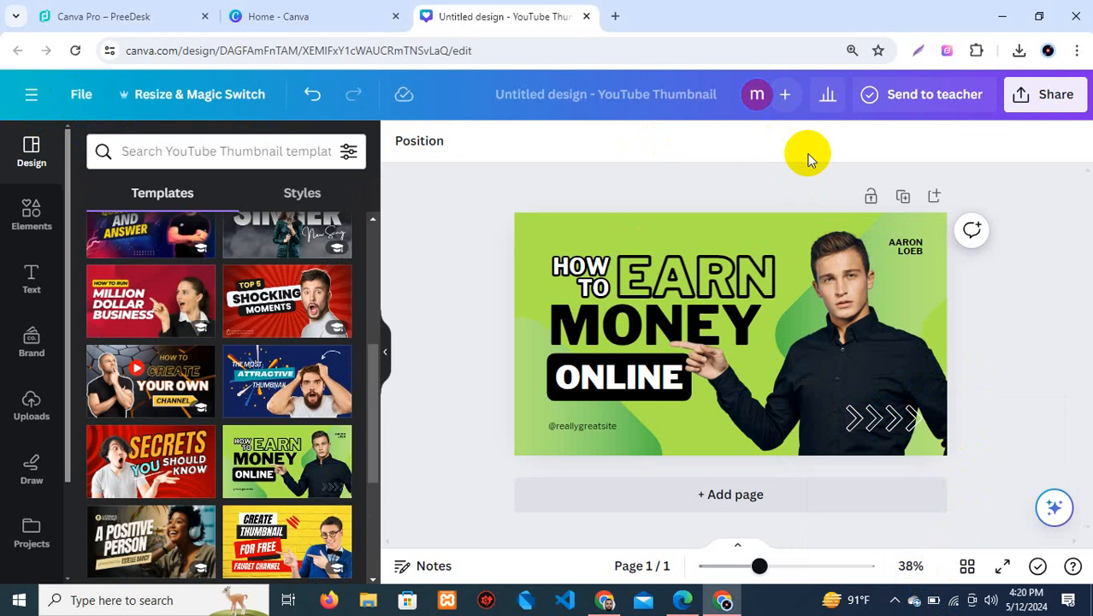
Go to the Canva home page and search the templates for "youtube thum"
click(292, 15)
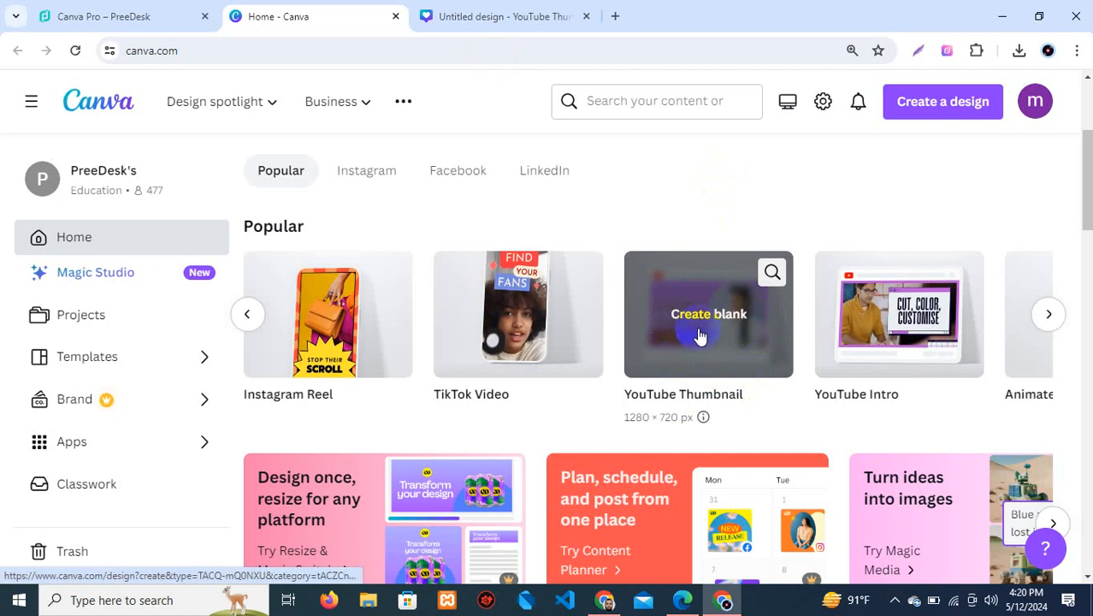
click(667, 102)
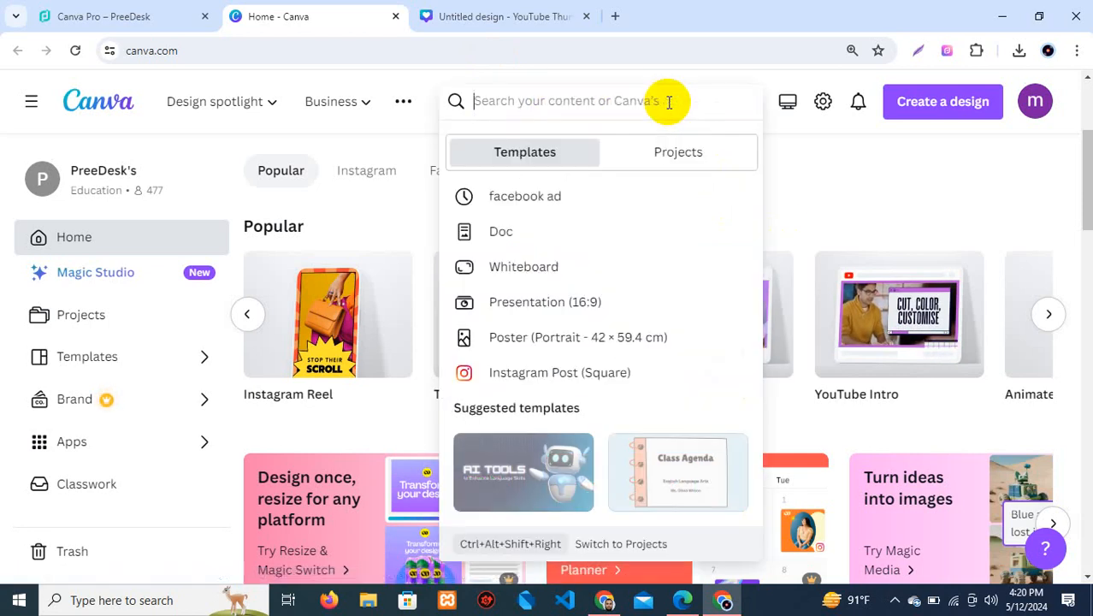
text(yout)
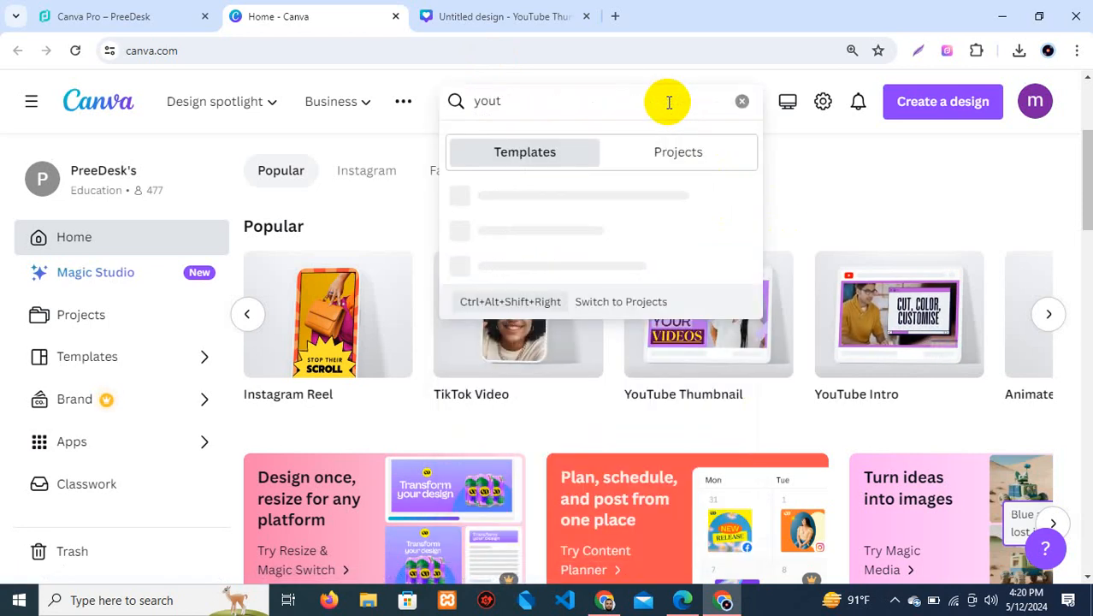
key(BackSpace)
text(tube)
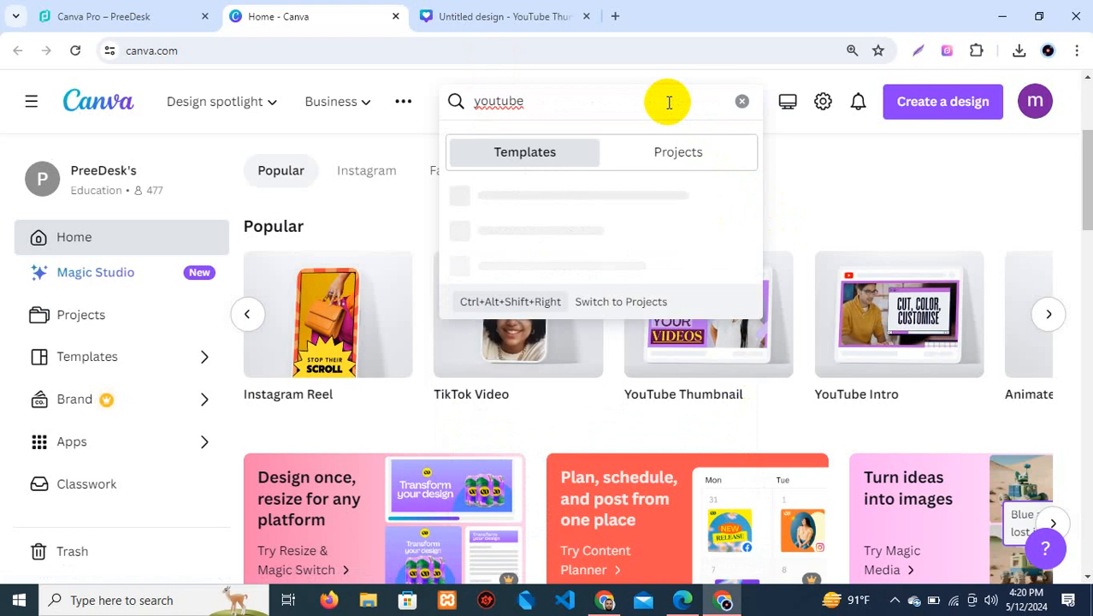
text( thum)
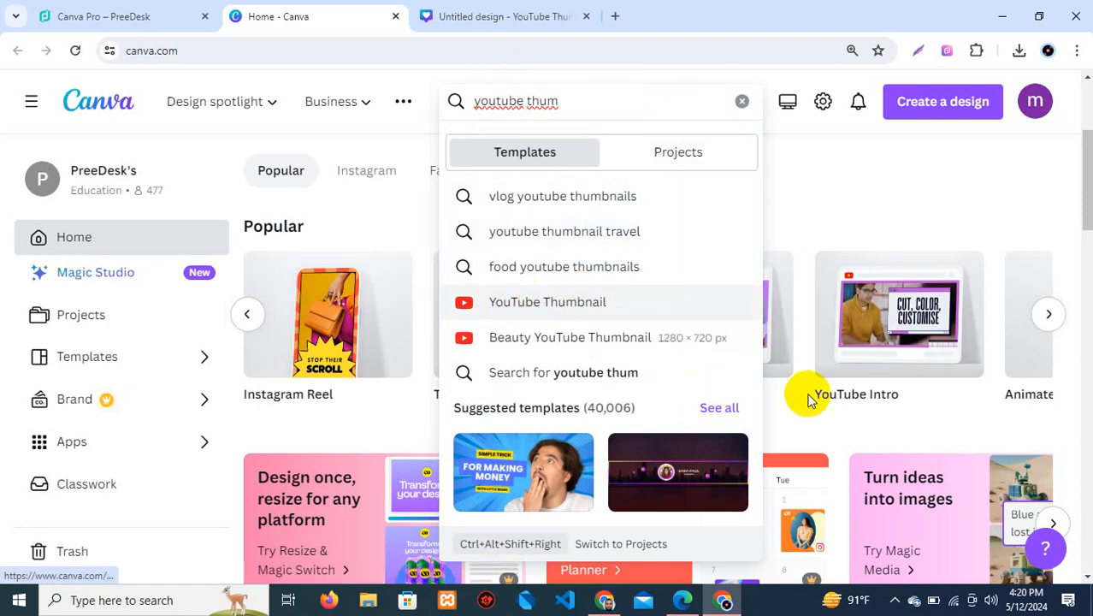
Dismiss the search suggestions and look through the Popular social media design types on the home page
click(824, 422)
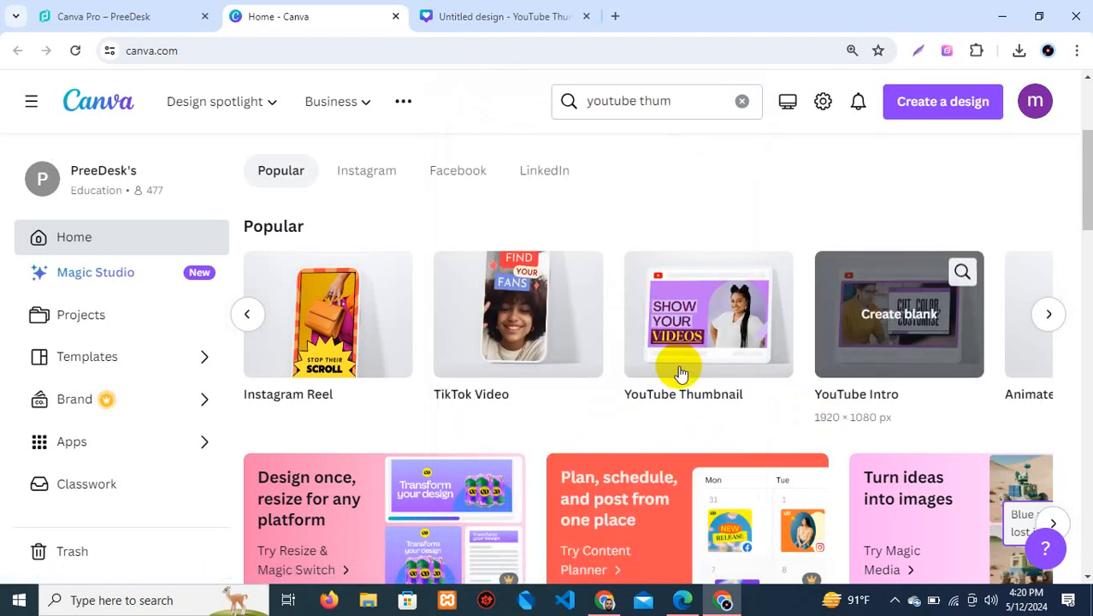
click(1045, 314)
click(1043, 315)
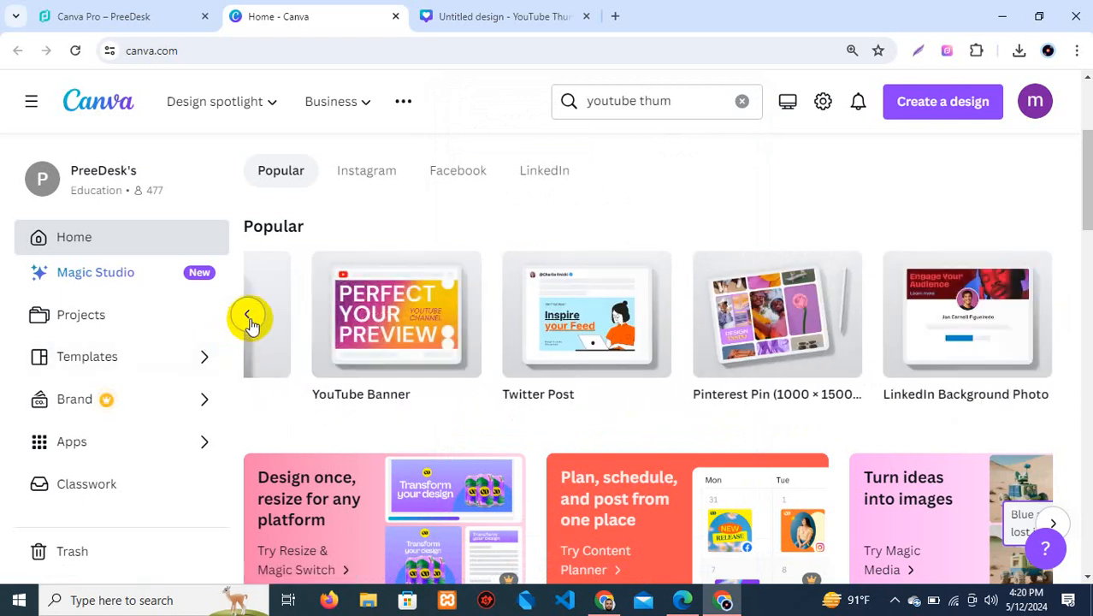
click(247, 320)
click(249, 318)
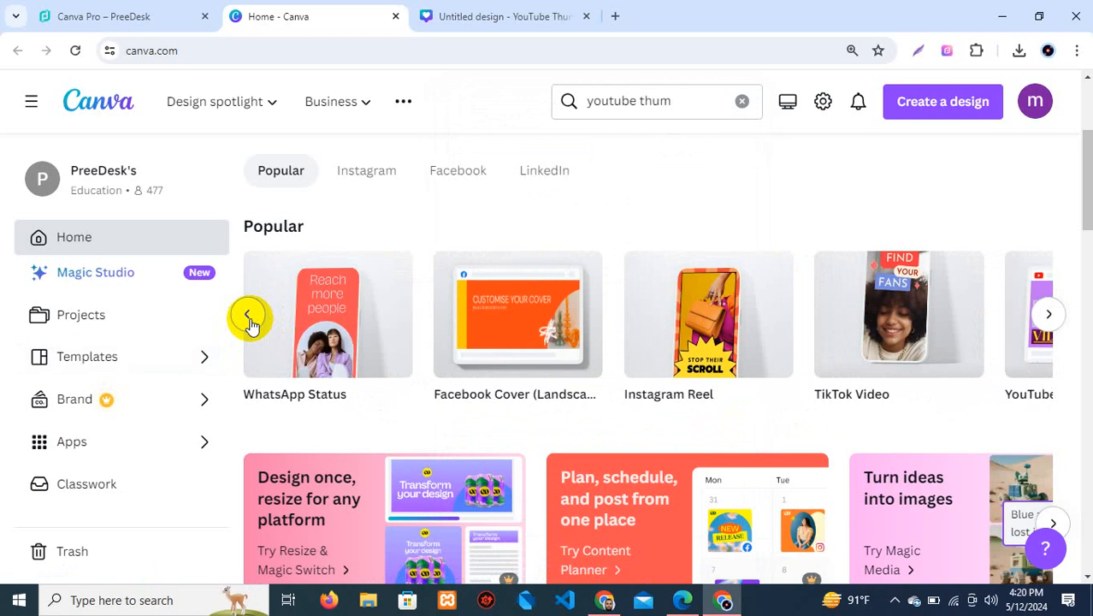
click(248, 319)
click(248, 322)
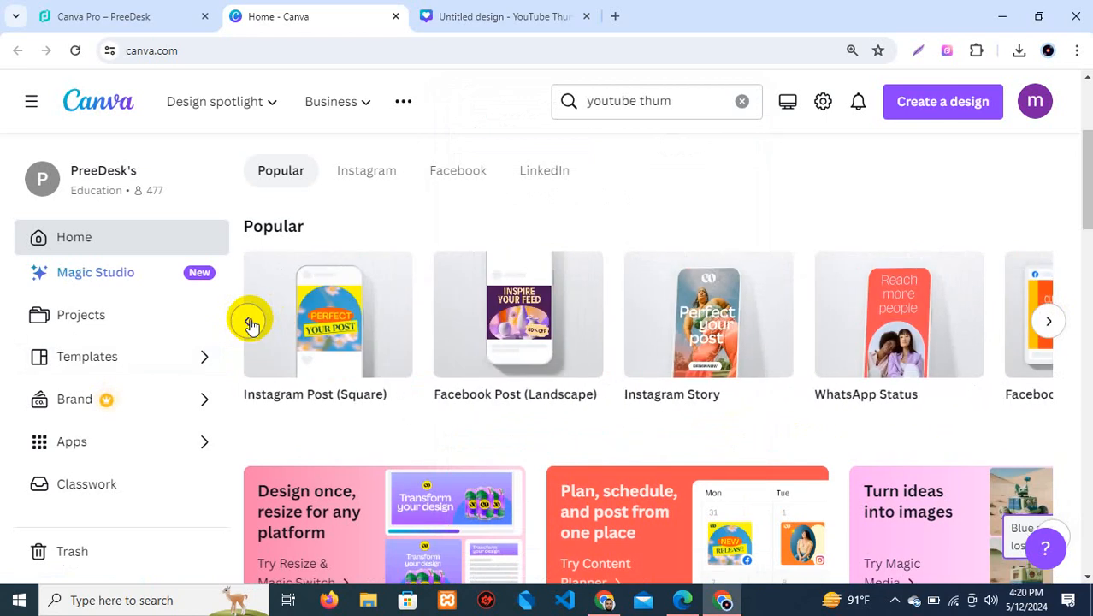
click(249, 320)
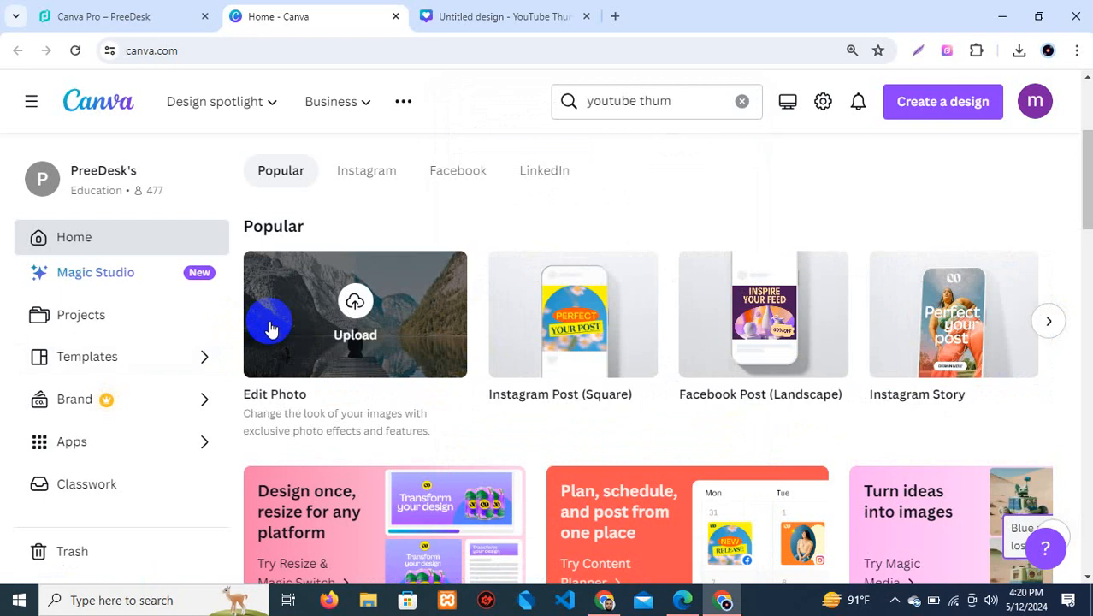
scroll(776, 369, up, 3)
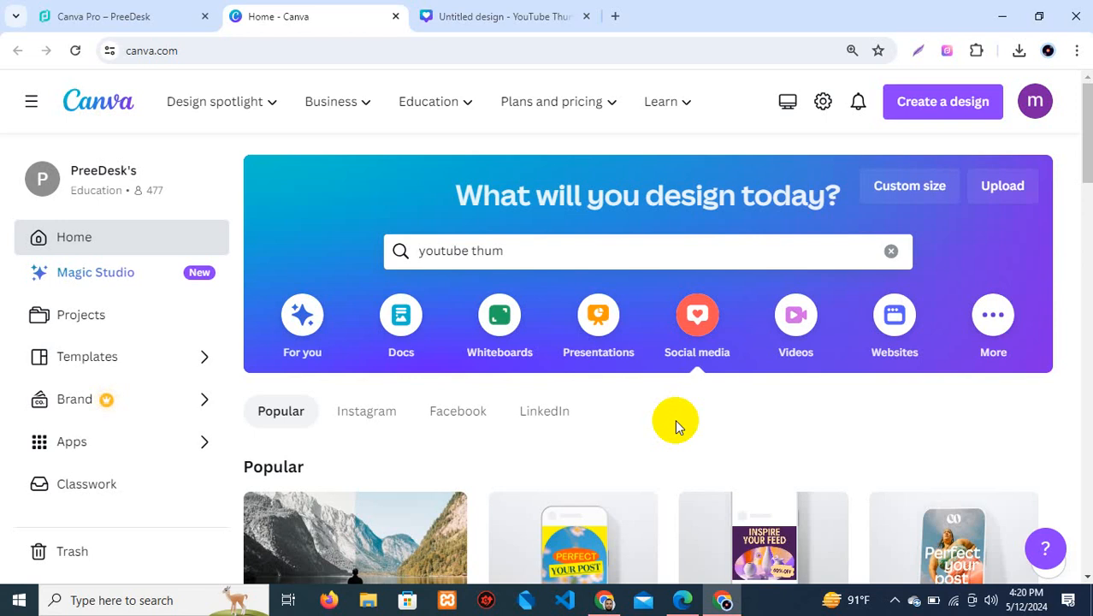
Search the new-design types for "facebook post" and create a blank Facebook Post (Square) design
click(956, 102)
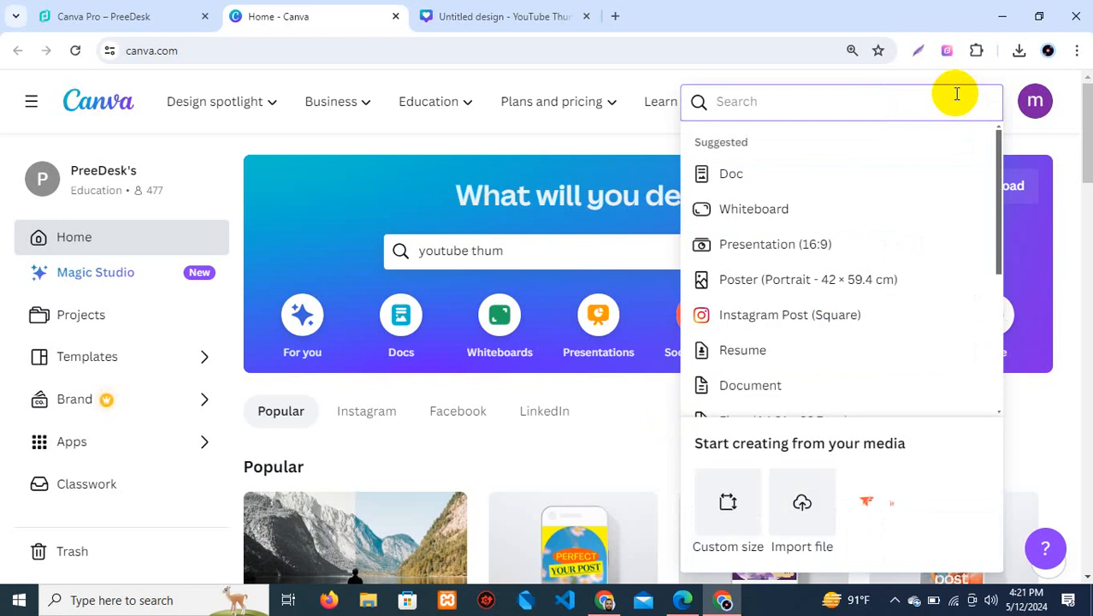
scroll(926, 226, down, 3)
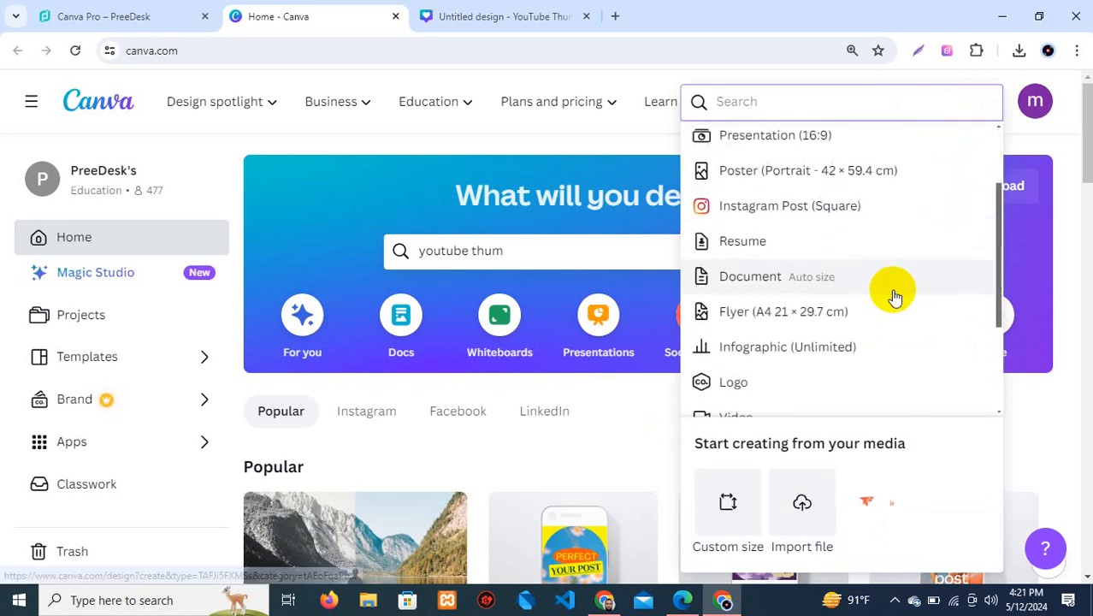
scroll(889, 295, up, 3)
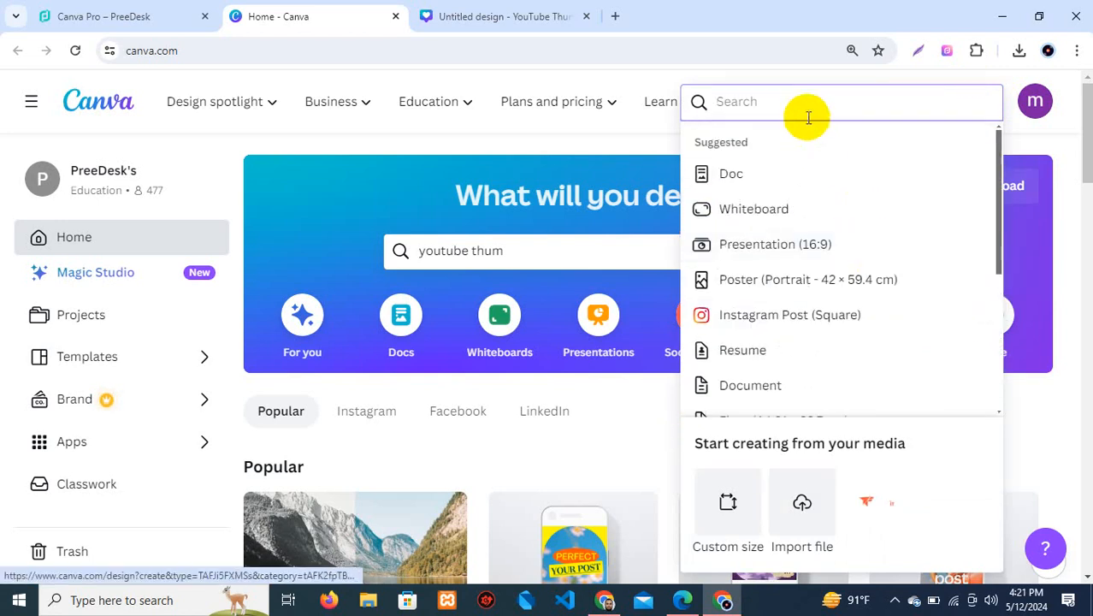
text(fac)
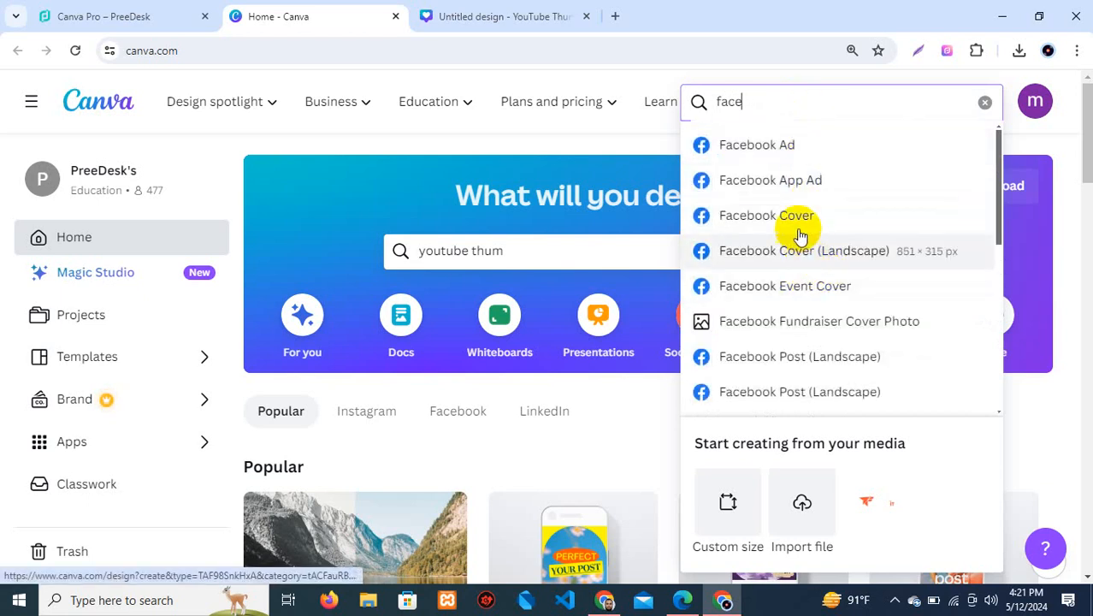
text(e)
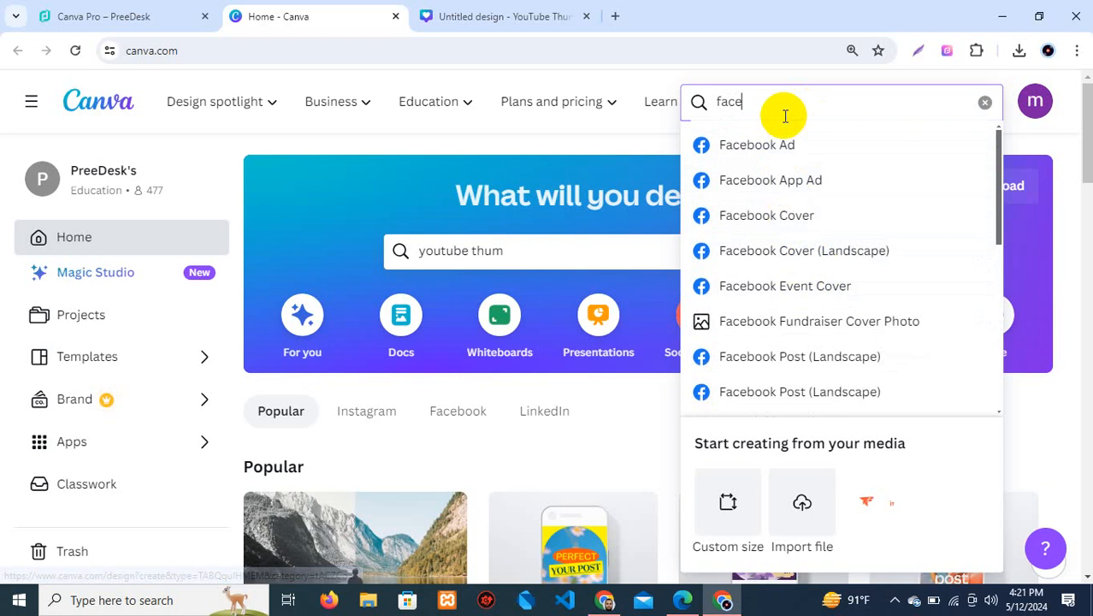
text(boo)
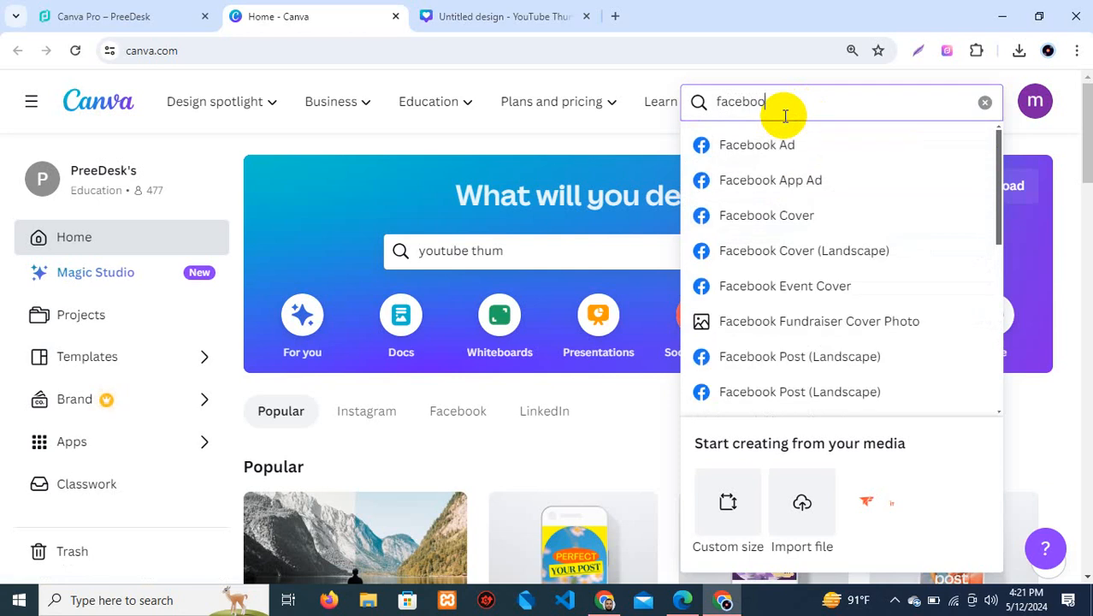
text(k pos)
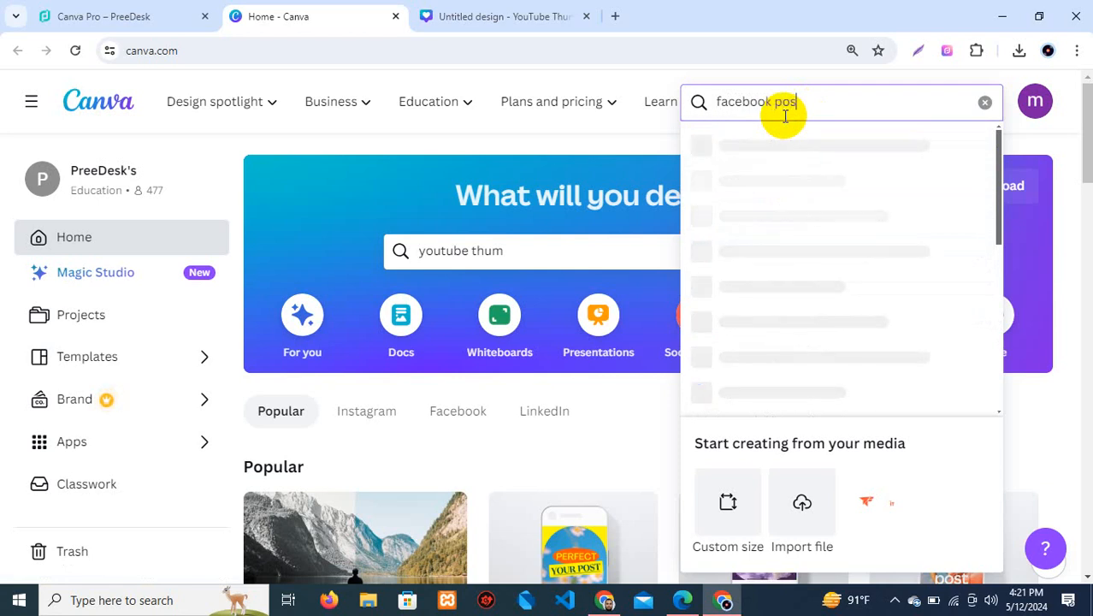
text(t)
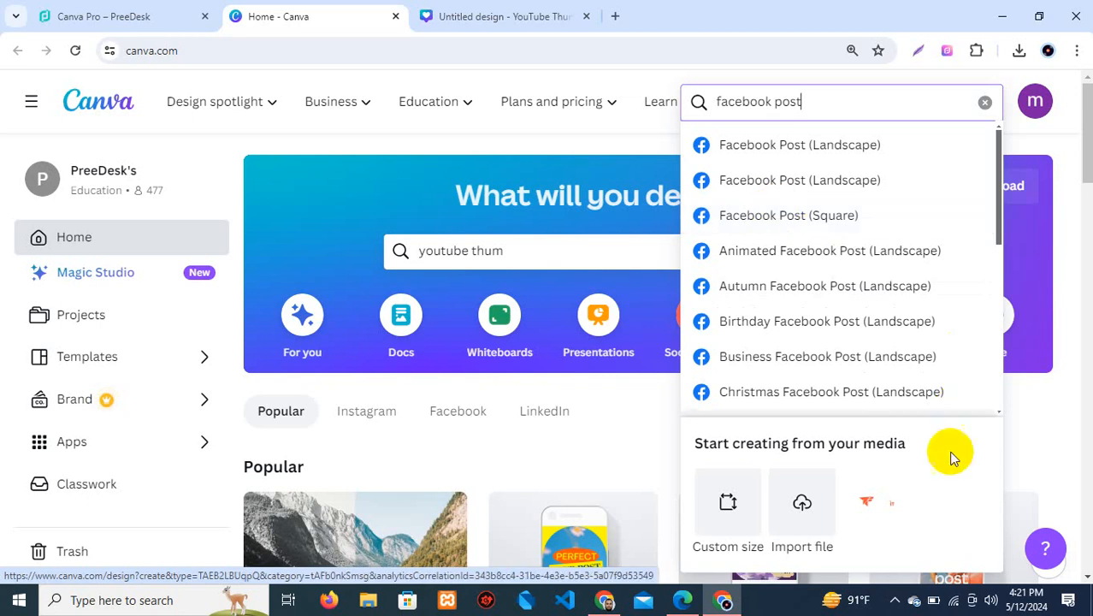
click(894, 599)
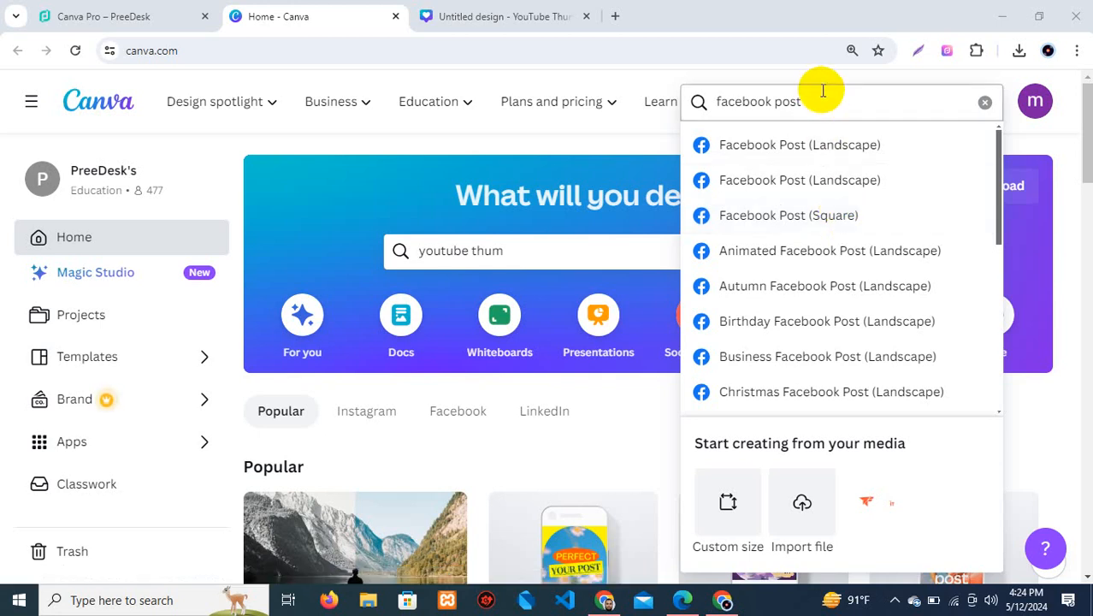
click(781, 218)
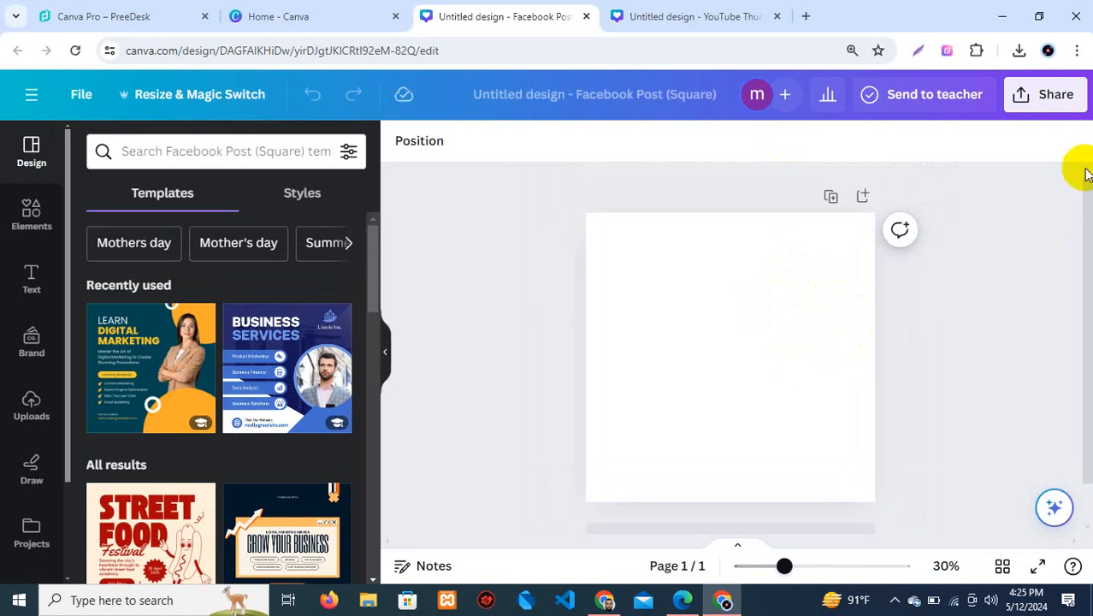
Start a file upload for the design and look through the Downloads and Desktop folders for a photo
scroll(304, 364, down, 1)
scroll(304, 364, down, 10)
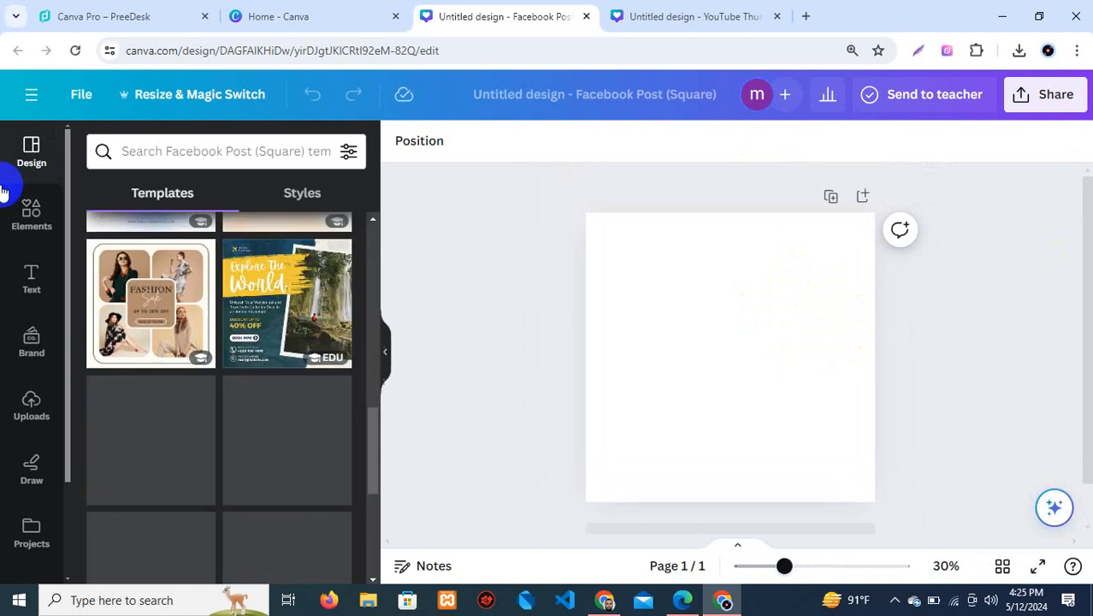
click(28, 400)
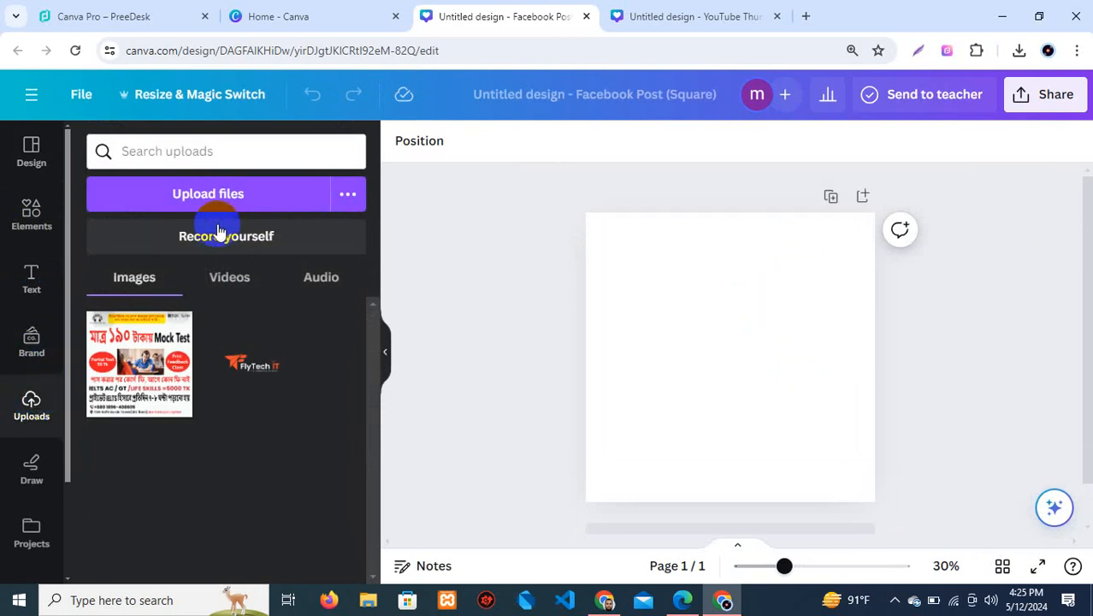
click(217, 195)
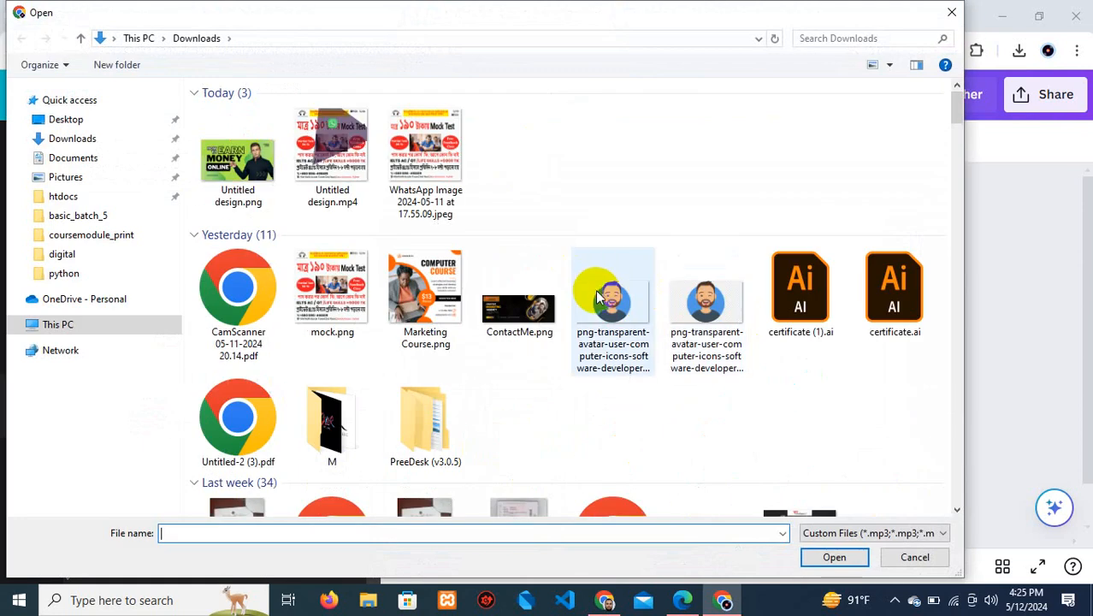
scroll(517, 367, down, 5)
scroll(517, 360, down, 12)
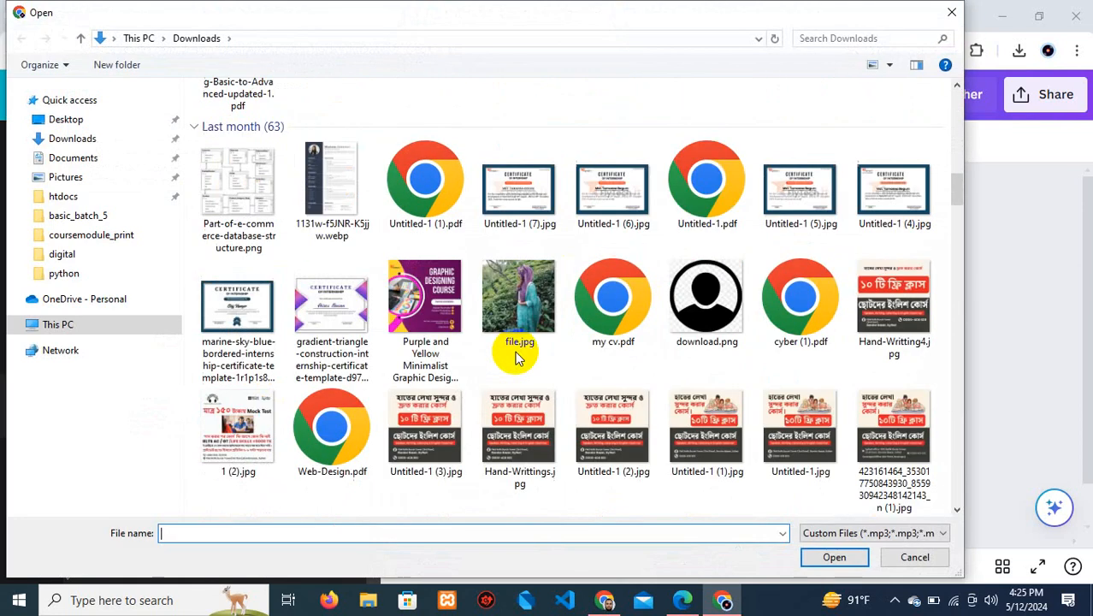
scroll(517, 355, down, 10)
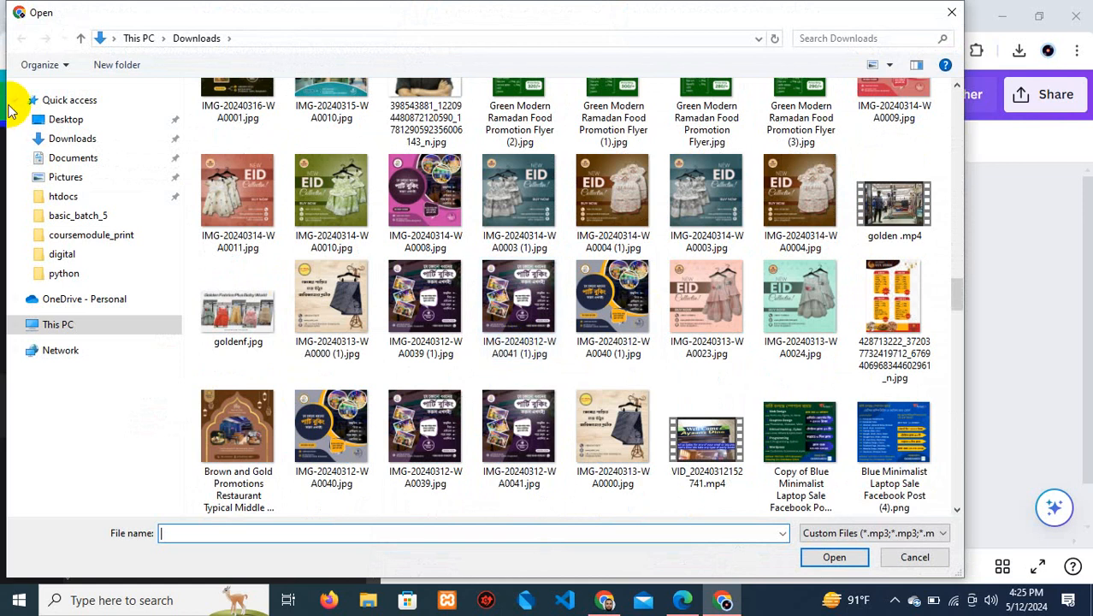
click(64, 118)
scroll(599, 282, down, 1)
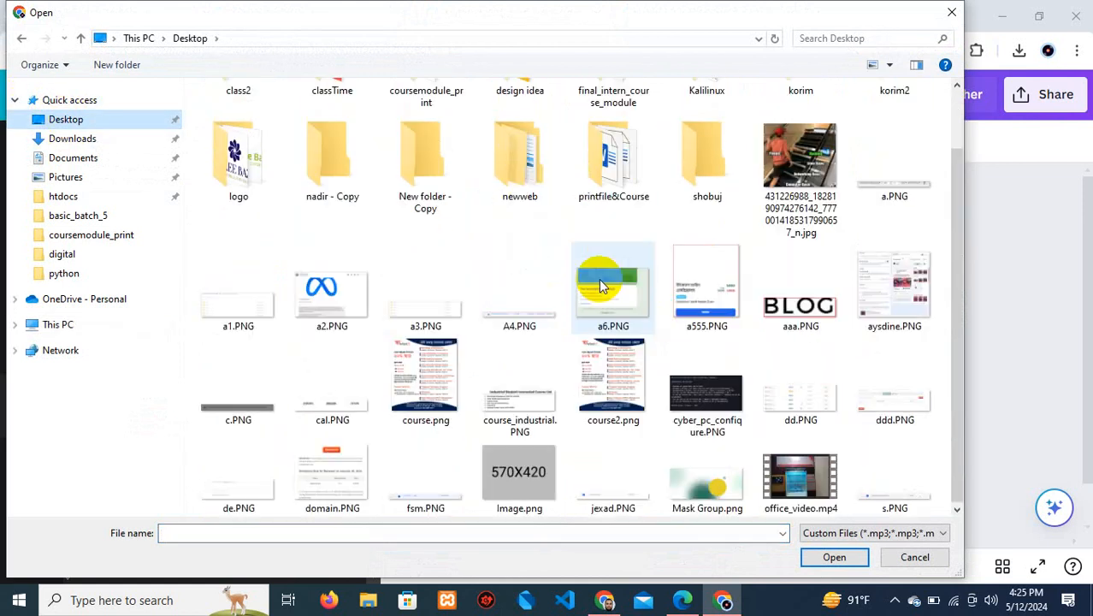
scroll(603, 275, up, 1)
Upload the man's portrait photo from the DESKTOP FILE folder on the Course (I:) drive
click(51, 324)
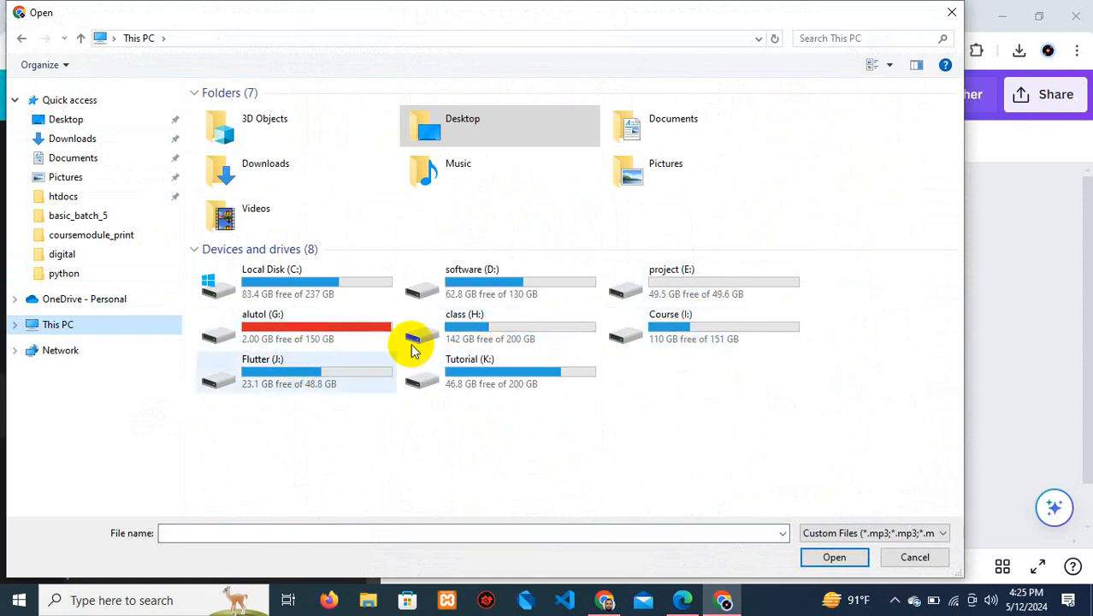
double_click(703, 337)
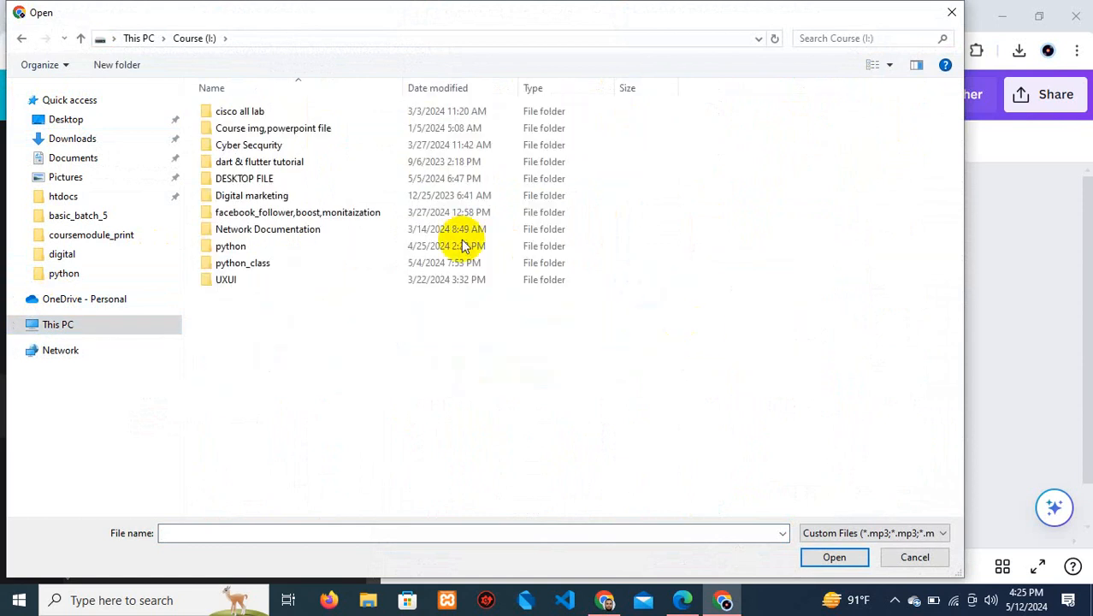
click(288, 177)
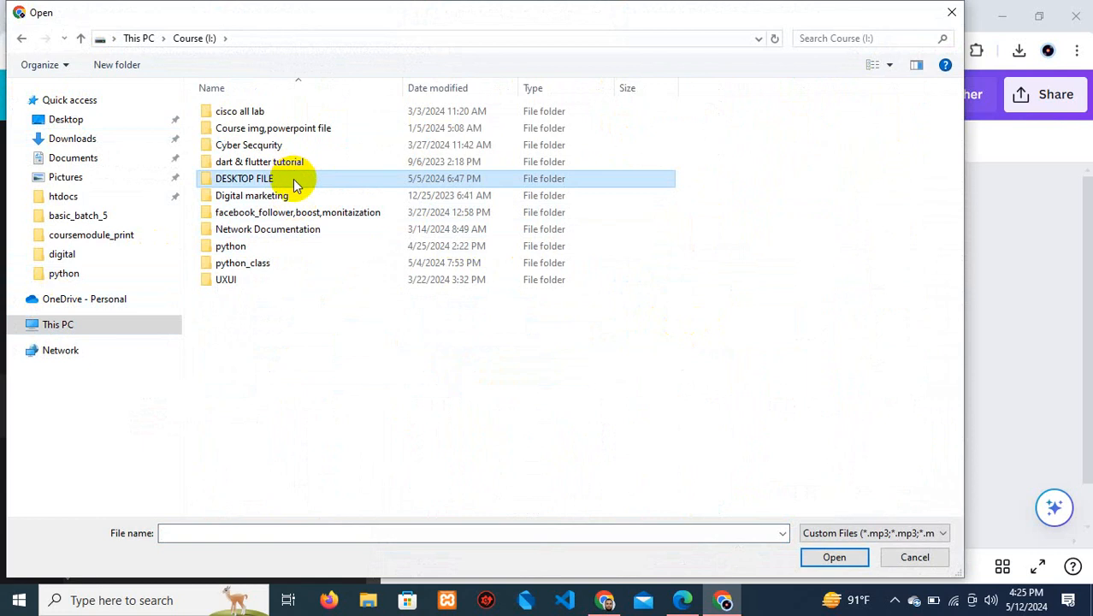
double_click(293, 179)
scroll(700, 257, down, 4)
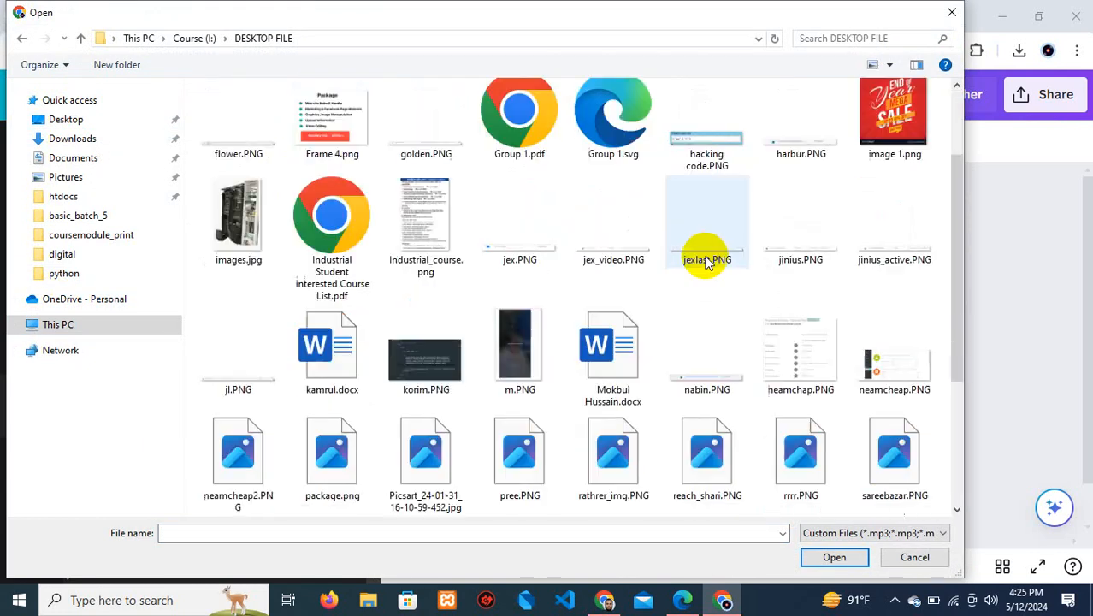
scroll(702, 256, up, 4)
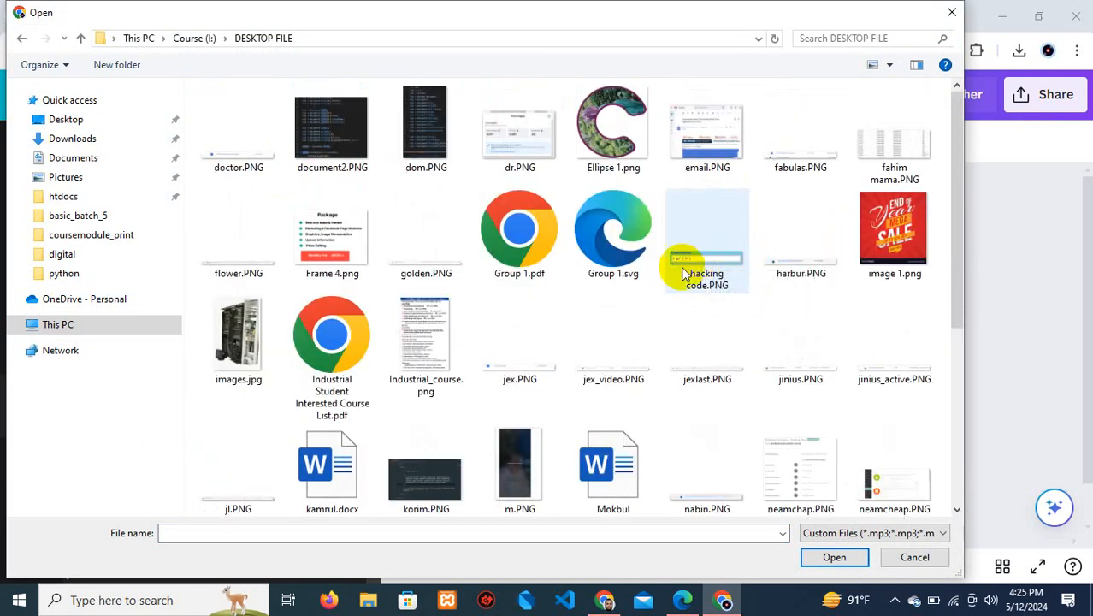
scroll(702, 257, down, 4)
double_click(410, 248)
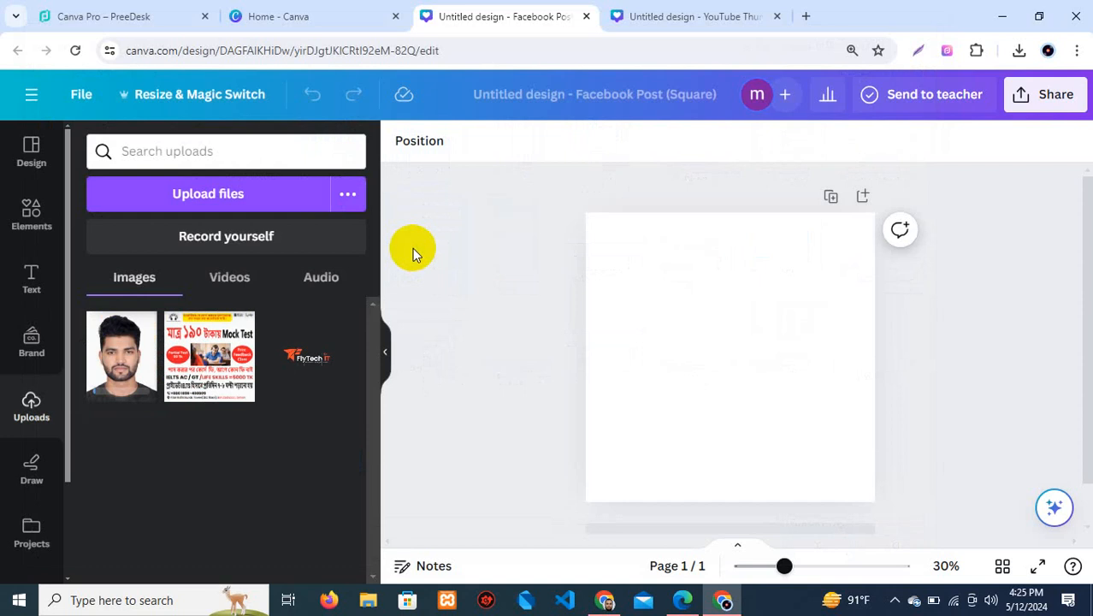
Place the uploaded portrait on the page, scale it down to a small picture, and position it right of the page's centre
click(124, 360)
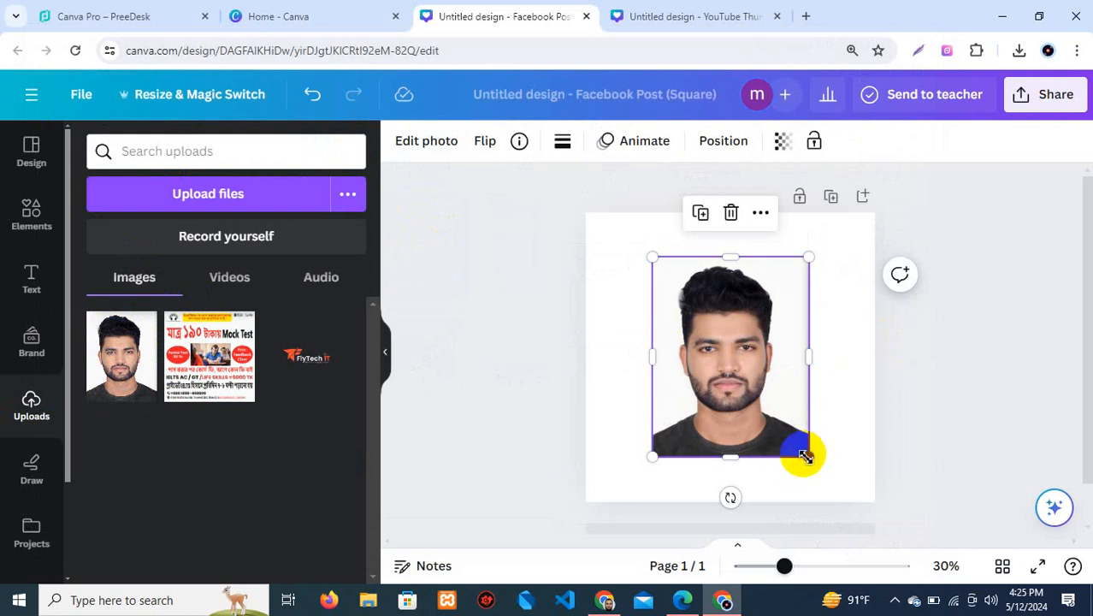
scroll(859, 374, up, 4)
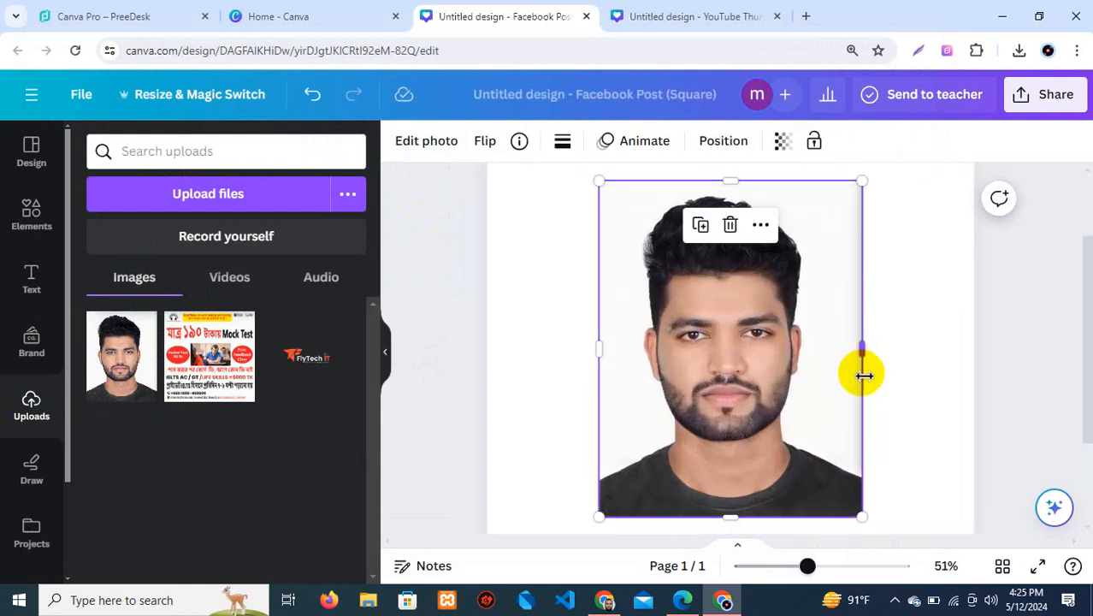
scroll(859, 385, down, 2)
drag(839, 489, 806, 475)
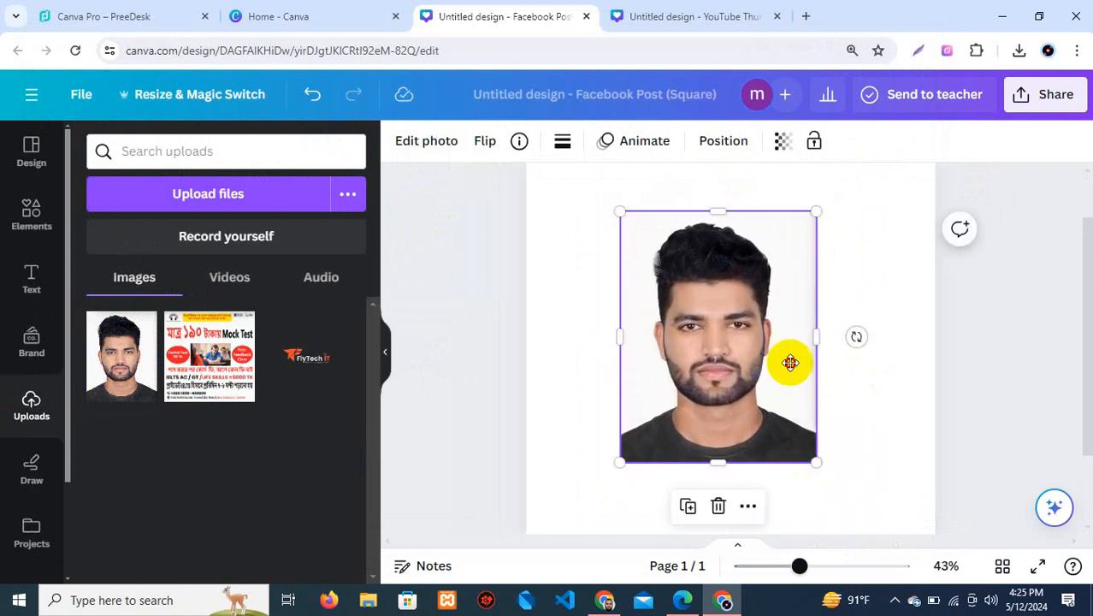
drag(790, 363, 885, 371)
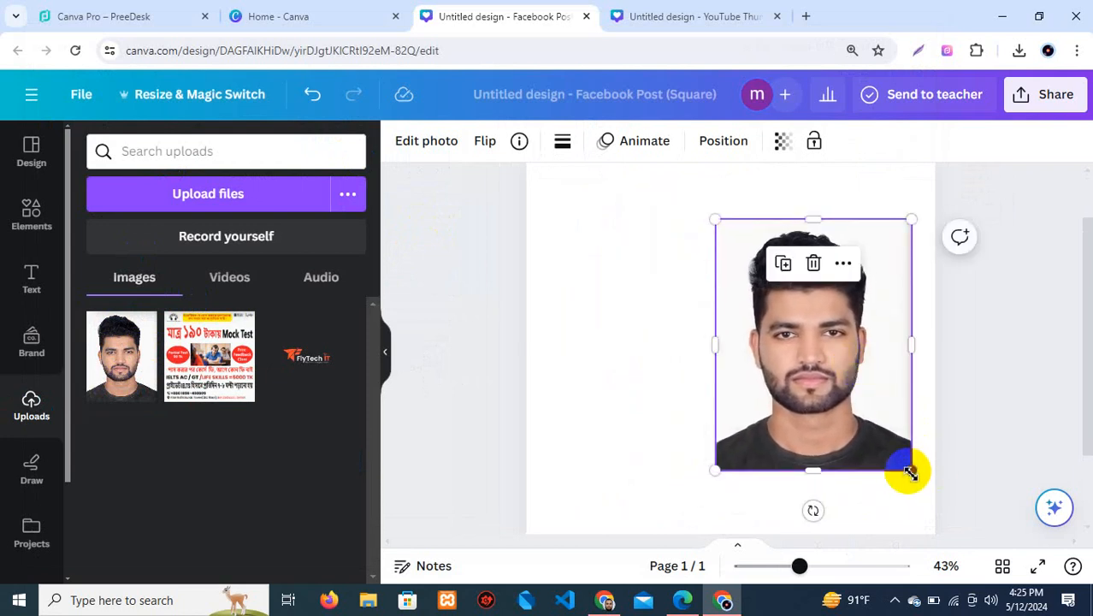
drag(909, 471, 857, 345)
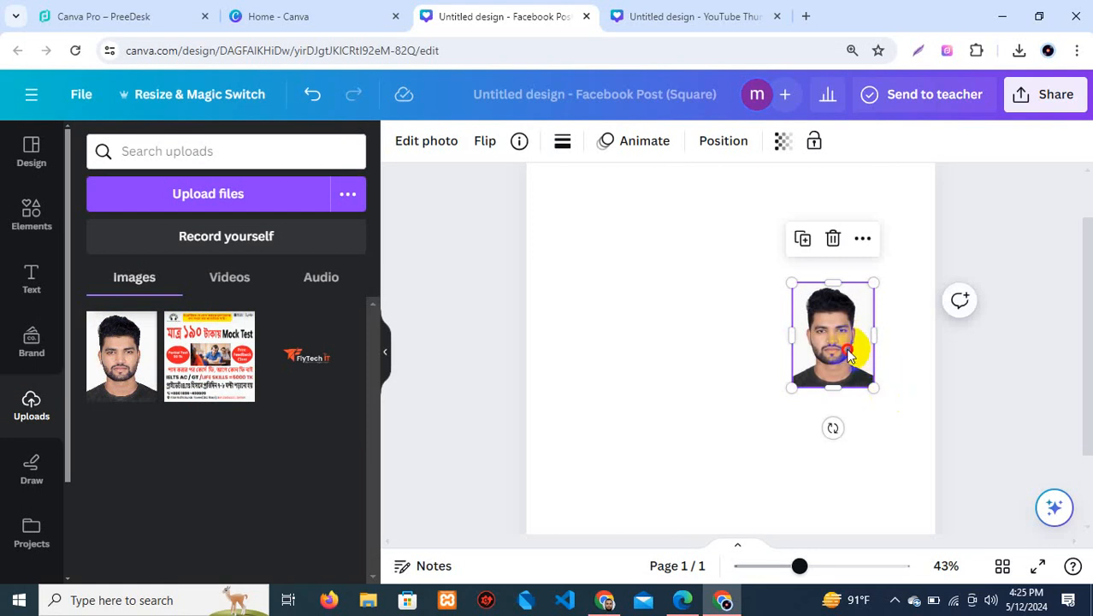
drag(848, 350, 839, 347)
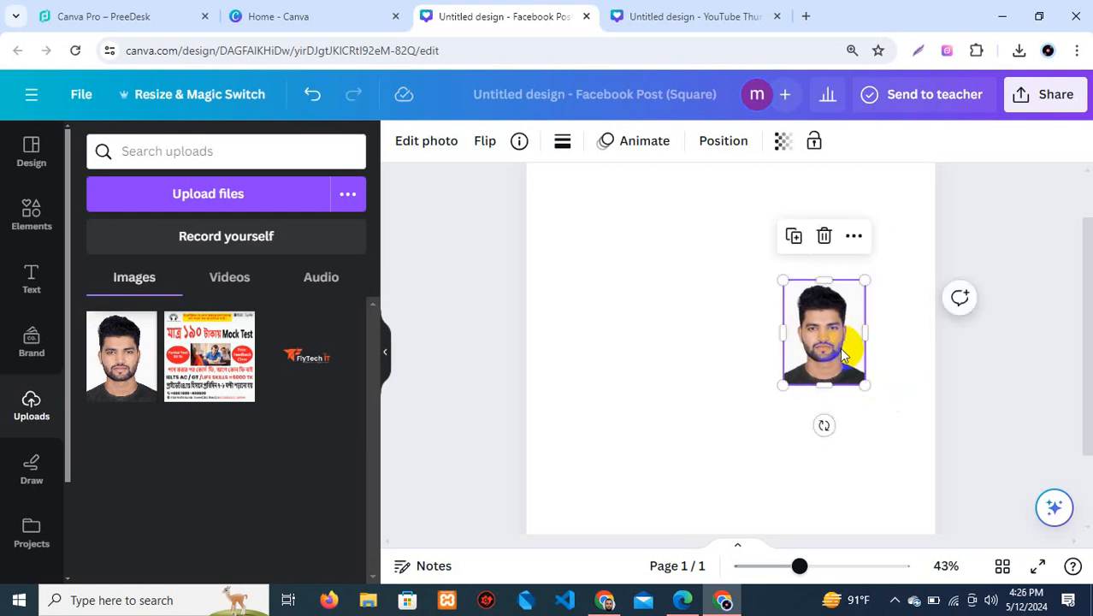
click(700, 348)
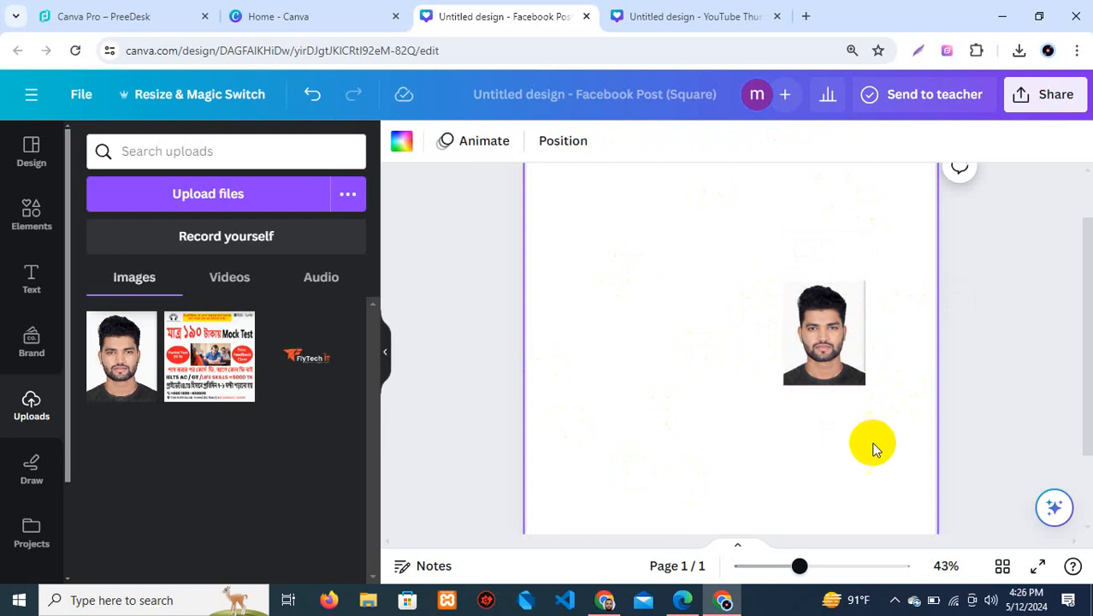
Set the page background to the brown swatch from the portrait's photo colors
scroll(722, 324, up, 1)
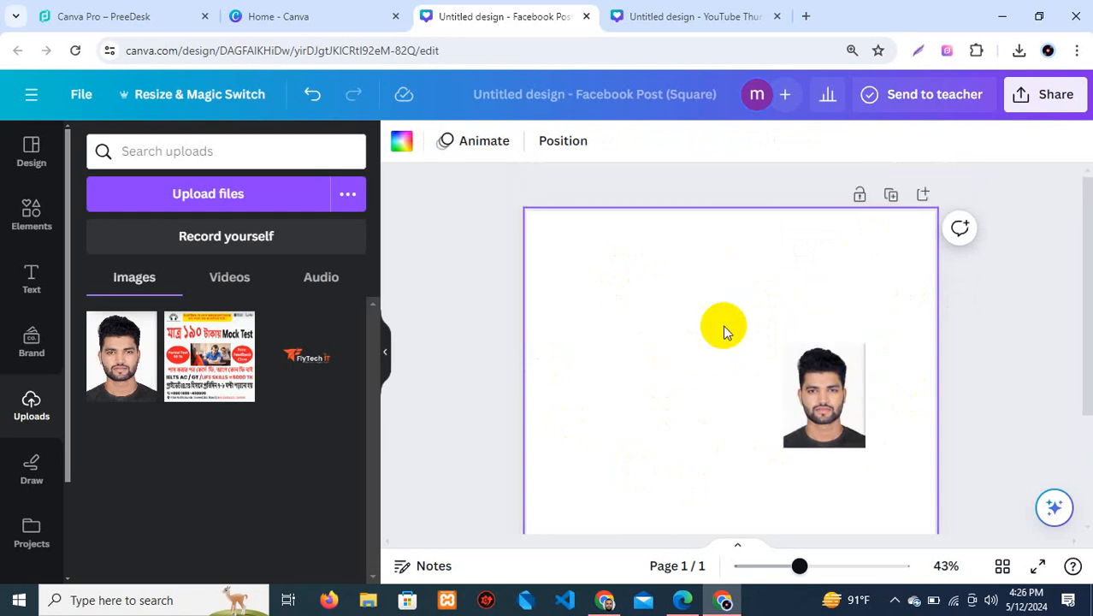
scroll(723, 325, down, 1)
click(656, 248)
scroll(605, 253, up, 1)
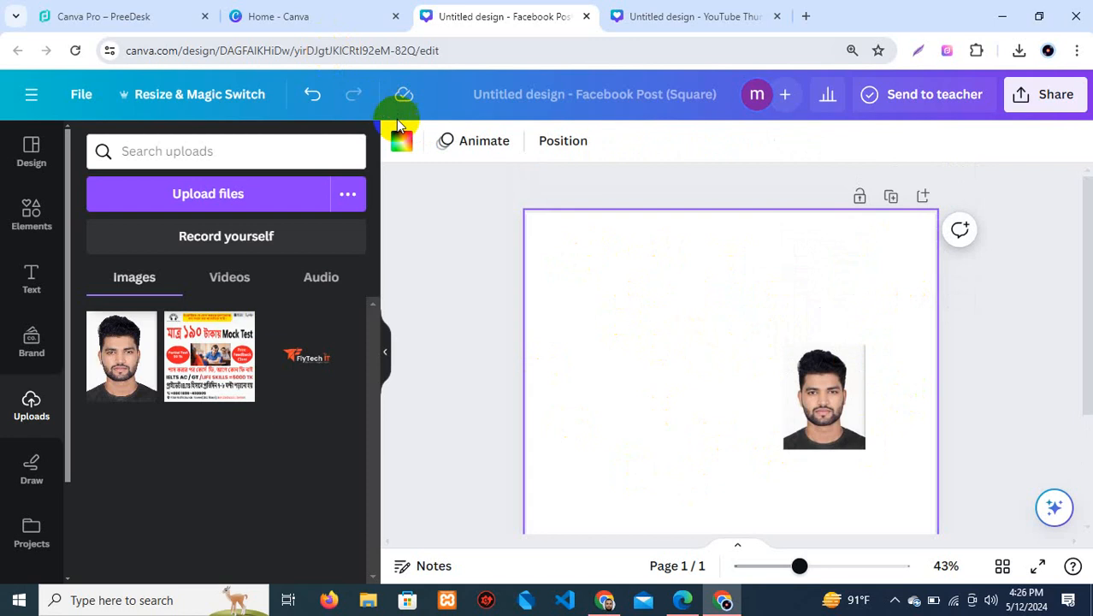
click(402, 141)
scroll(140, 318, down, 2)
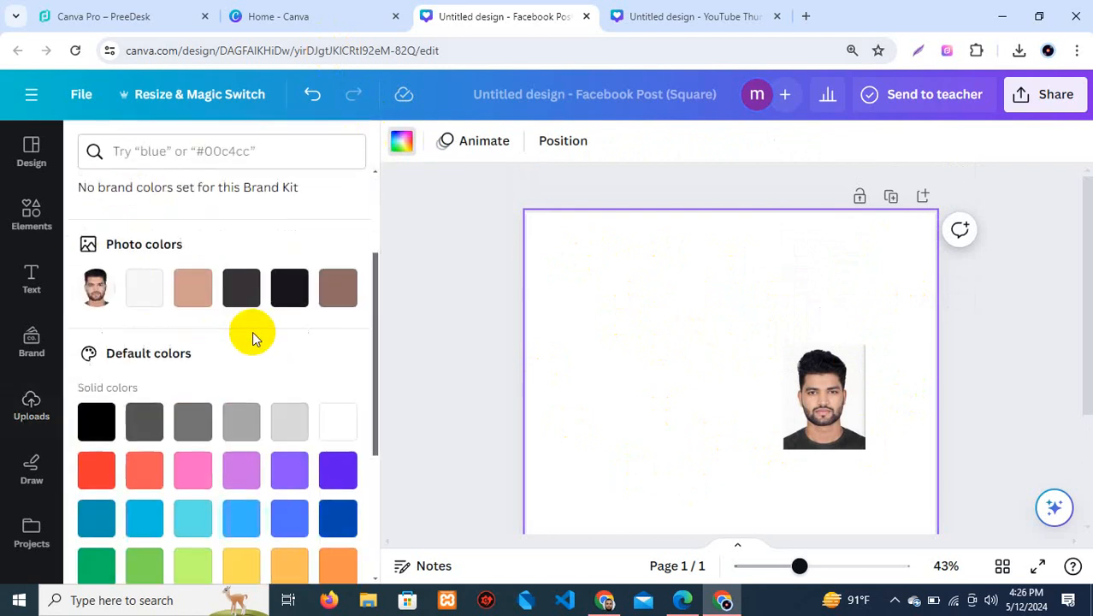
click(240, 431)
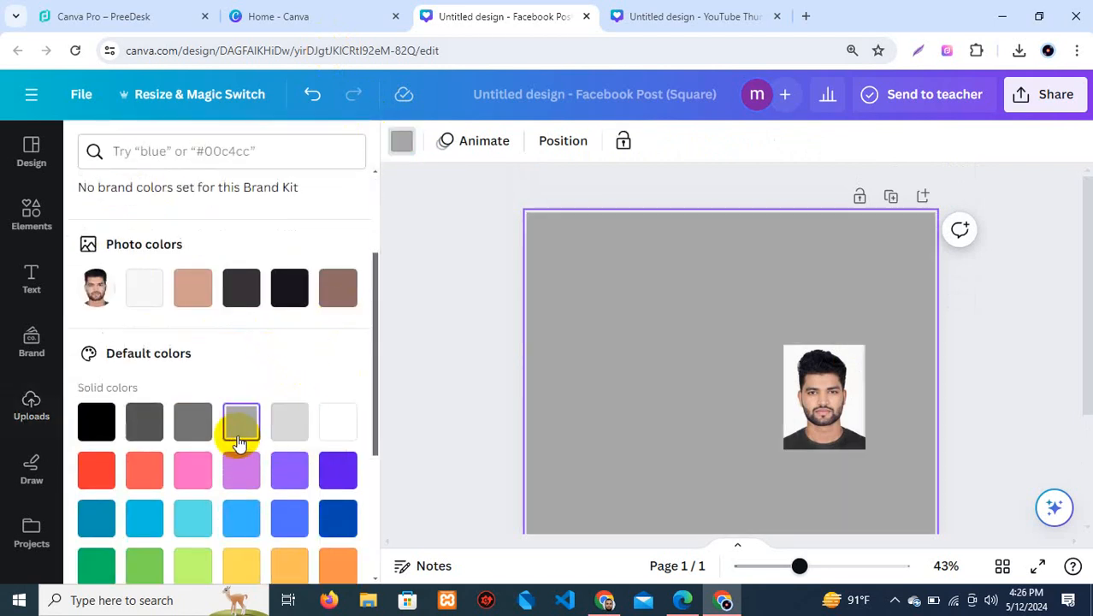
click(338, 295)
scroll(662, 337, down, 2)
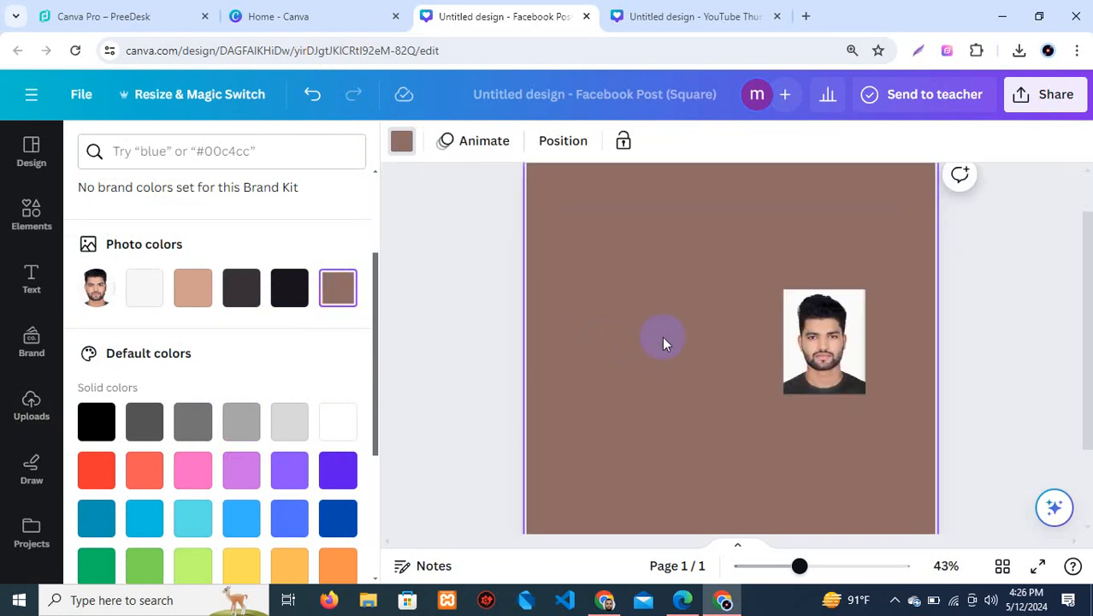
scroll(674, 330, down, 2)
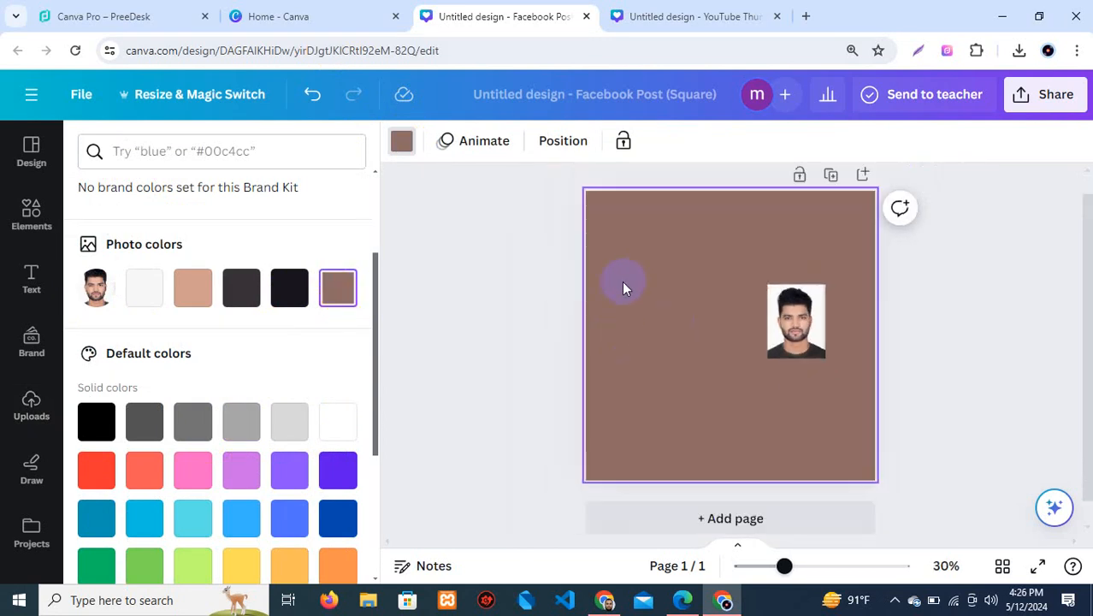
click(804, 314)
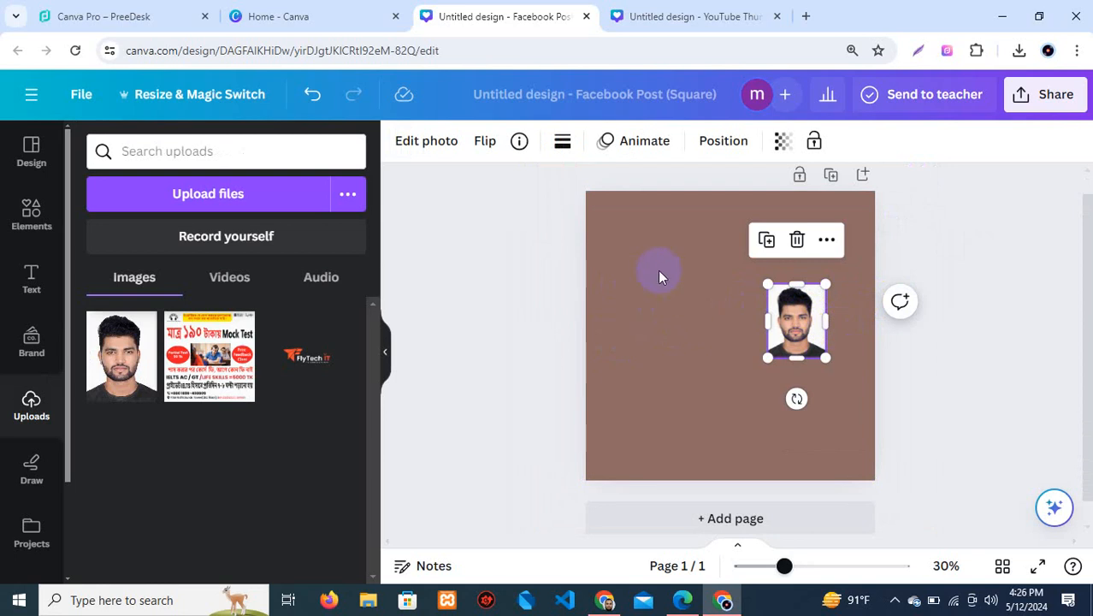
click(662, 328)
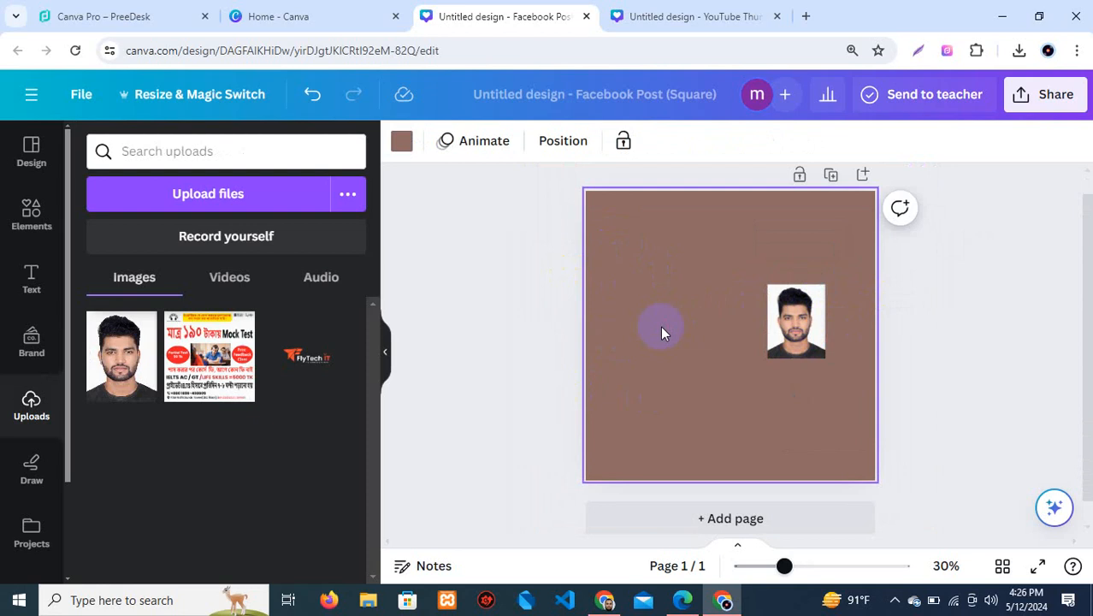
Search Google for "social media img" in a new browser tab
click(808, 15)
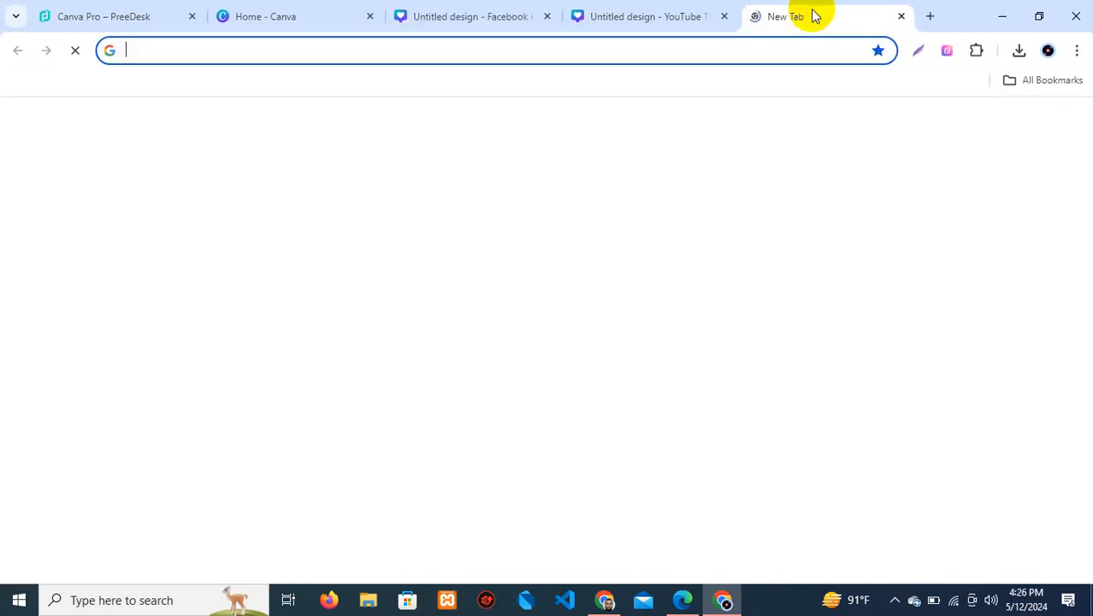
click(528, 343)
text(soc)
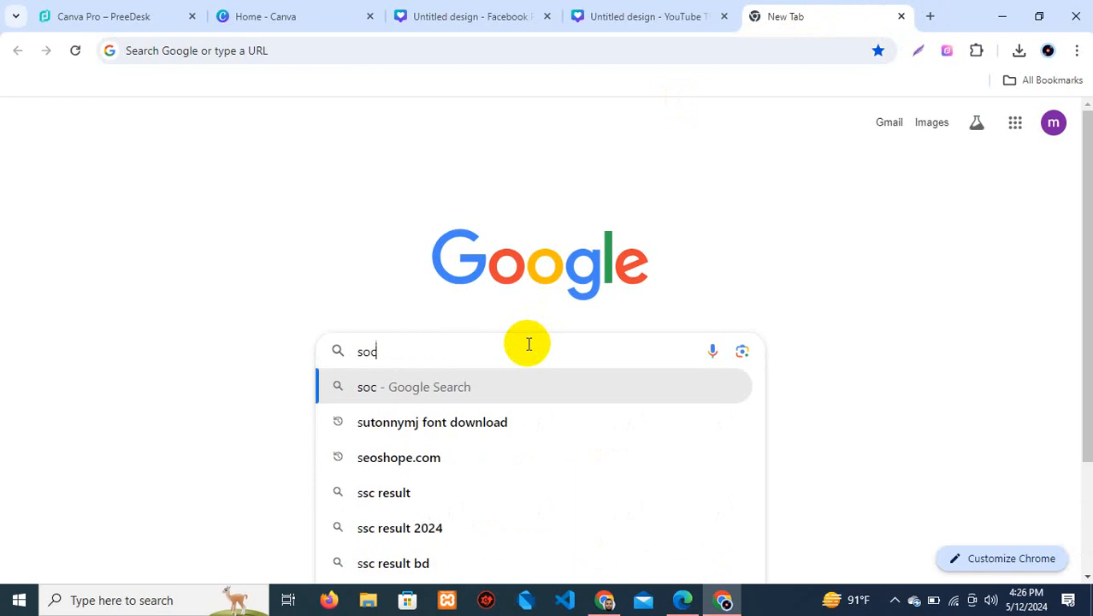
text(ial me)
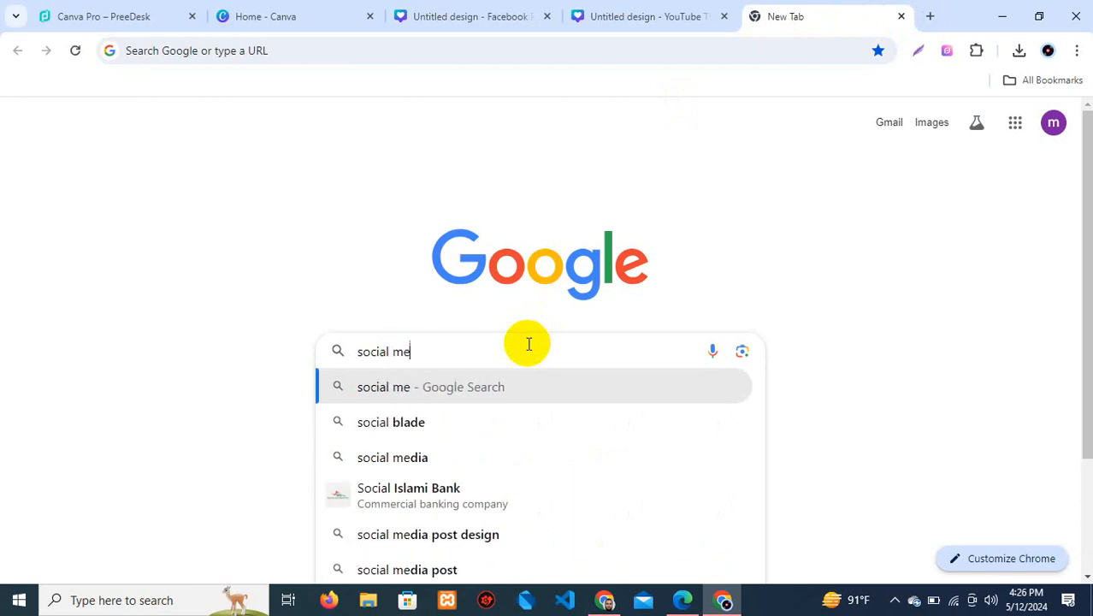
text(dia de)
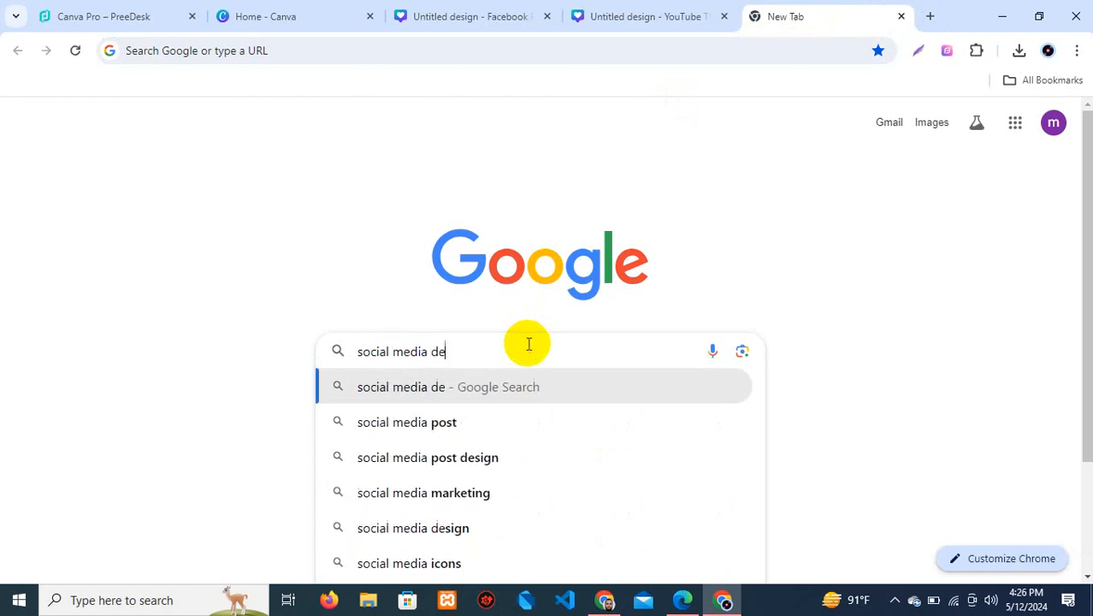
text(sign)
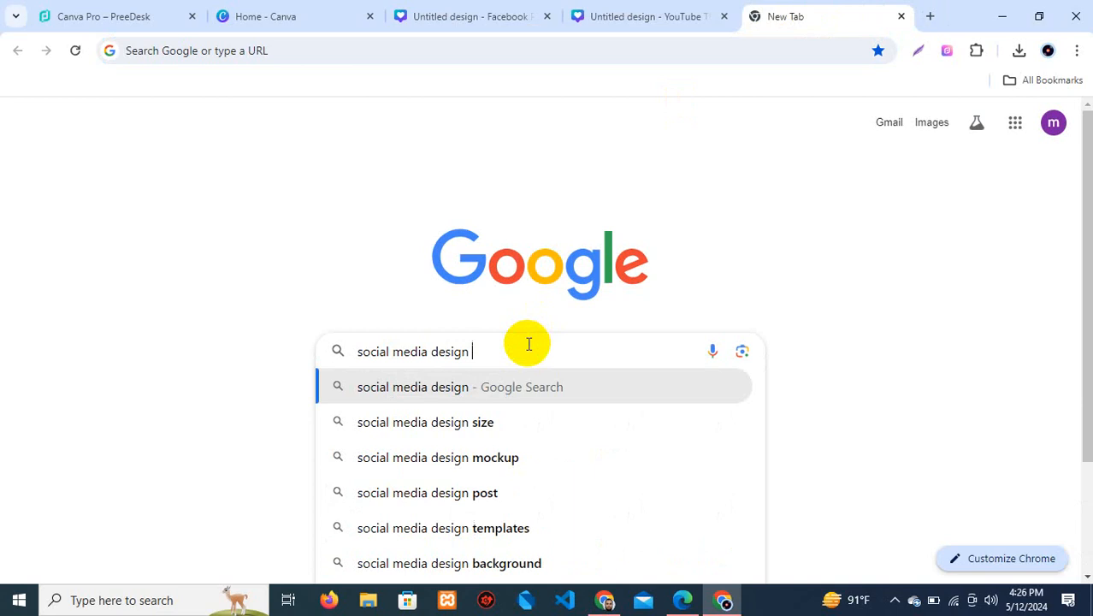
key(BackSpace)
key(BackSpace)
key(BackSpace)
key(BackSpace)
key(BackSpace)
key(BackSpace)
key(BackSpace)
key(BackSpace)
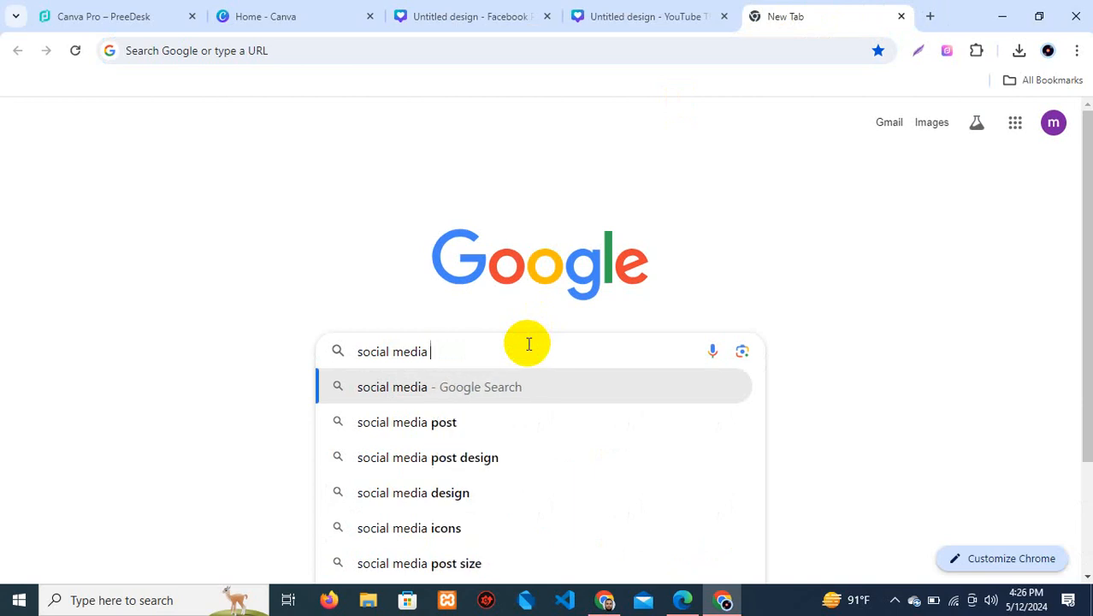
text(img)
key(Return)
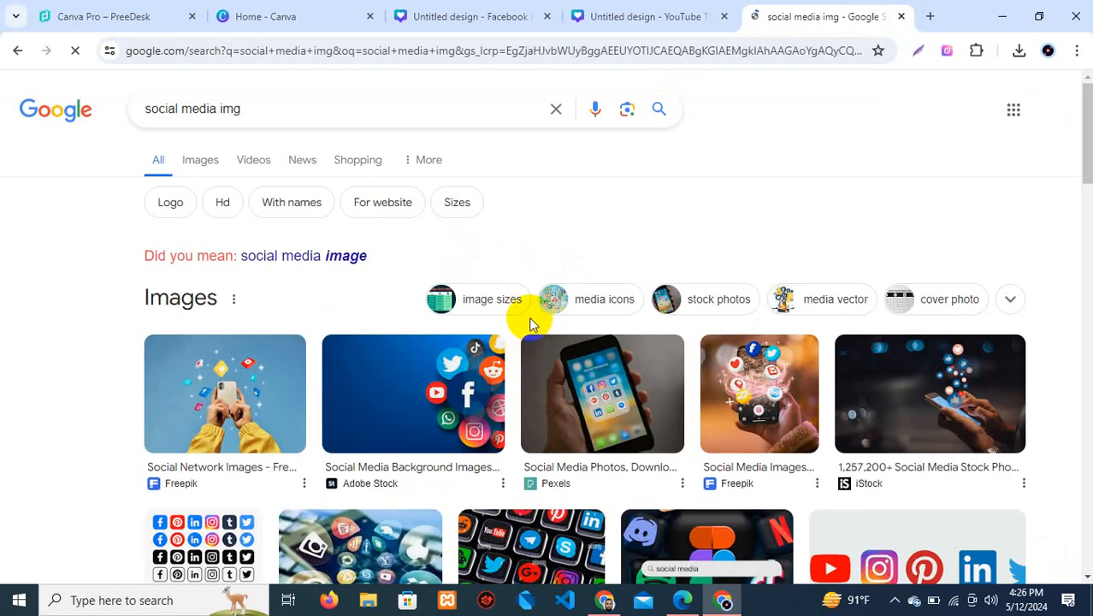
Limit the Google search to image results and browse the social media pictures
scroll(571, 316, down, 1)
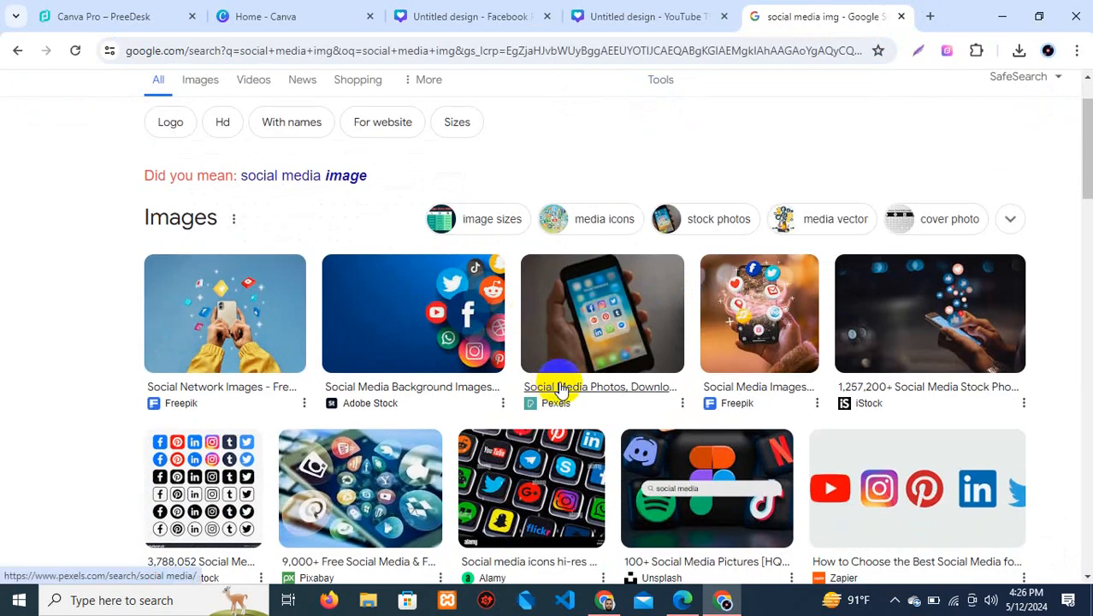
scroll(761, 385, down, 3)
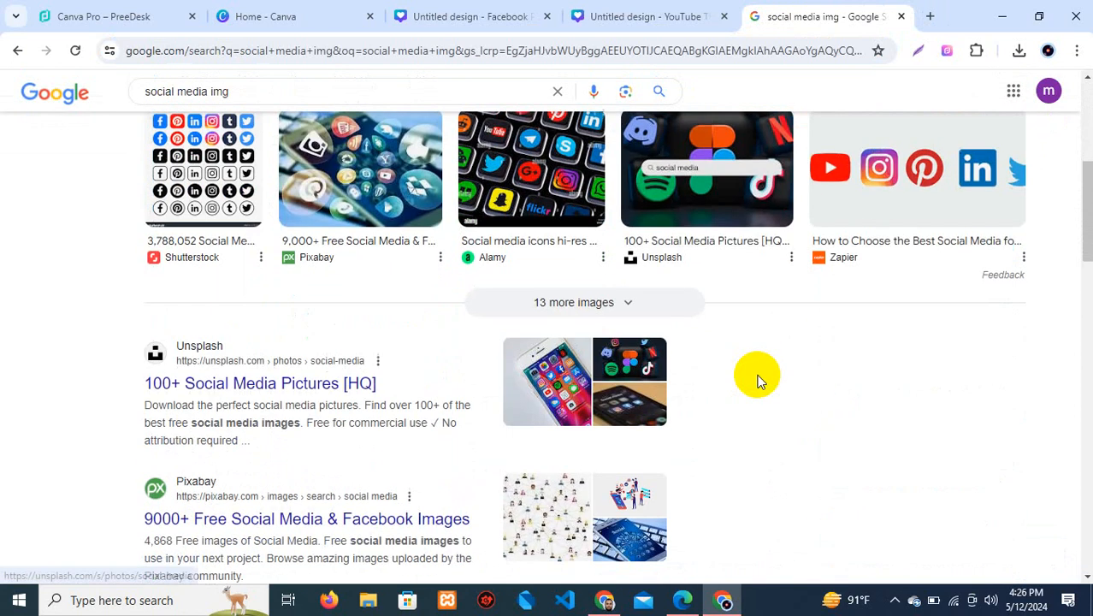
scroll(407, 211, up, 5)
click(200, 166)
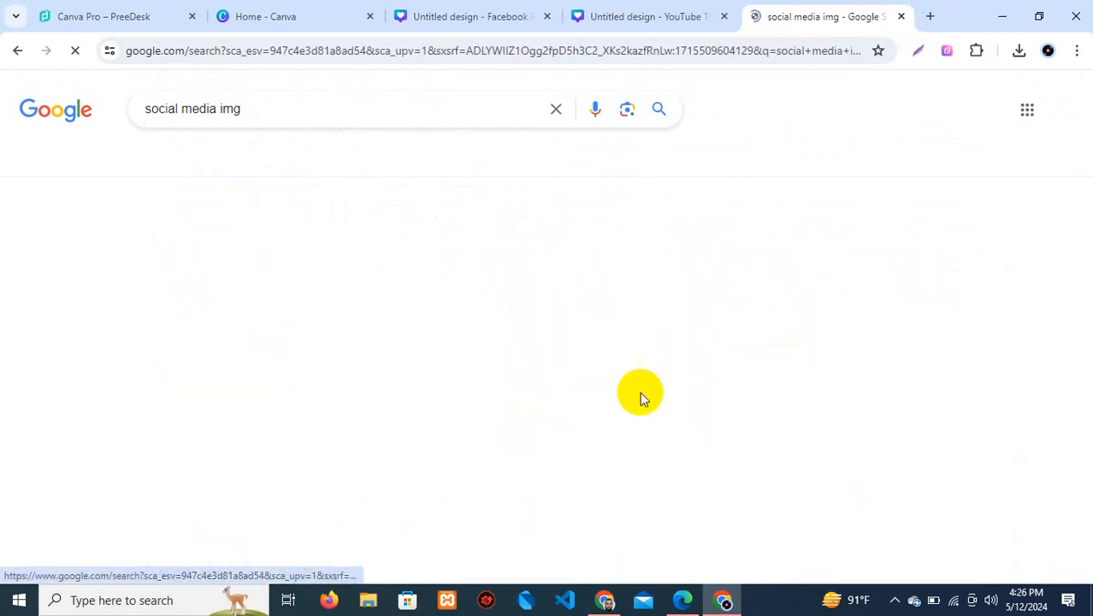
scroll(479, 345, down, 1)
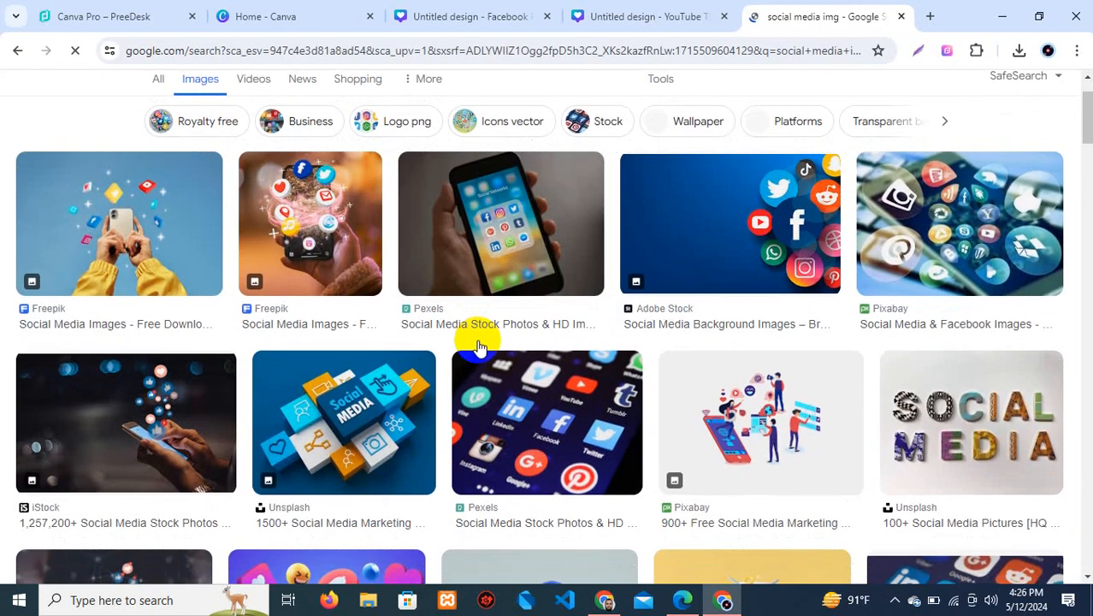
scroll(479, 345, down, 1)
scroll(459, 357, down, 2)
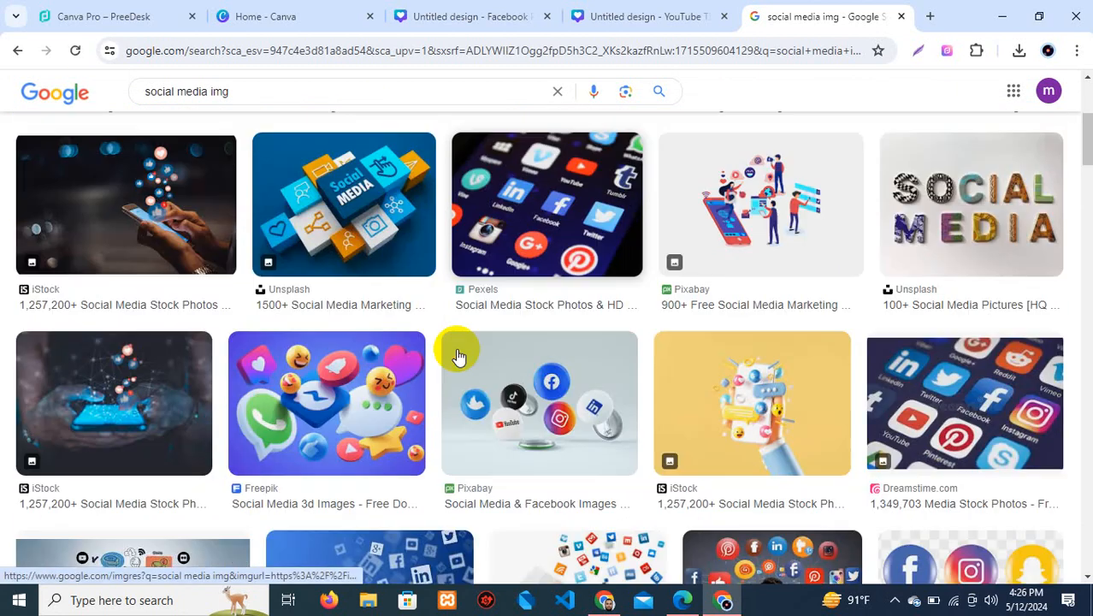
scroll(458, 357, down, 1)
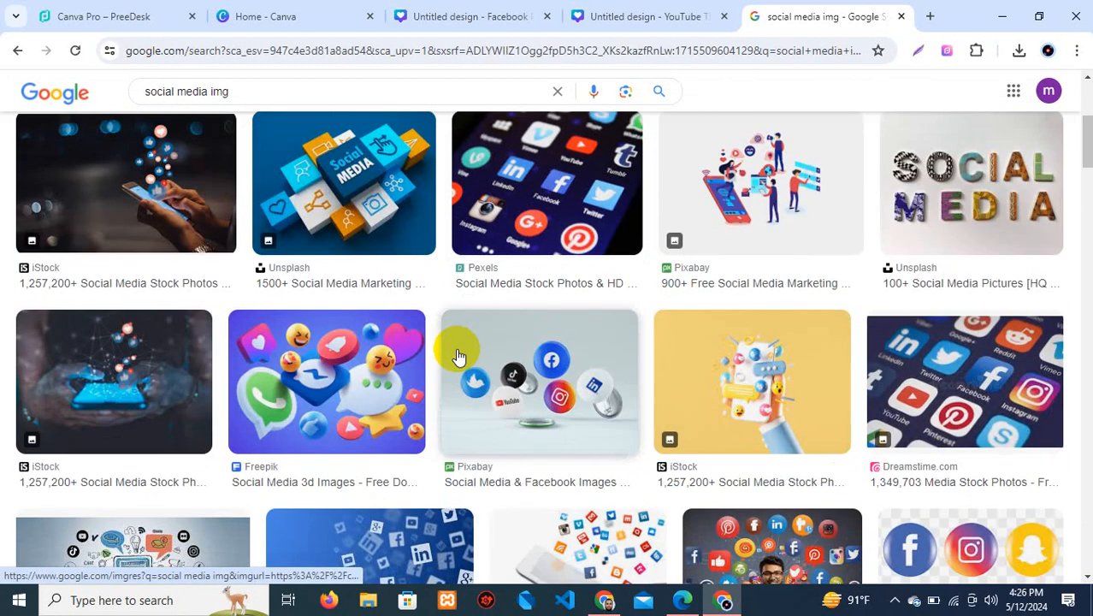
click(334, 387)
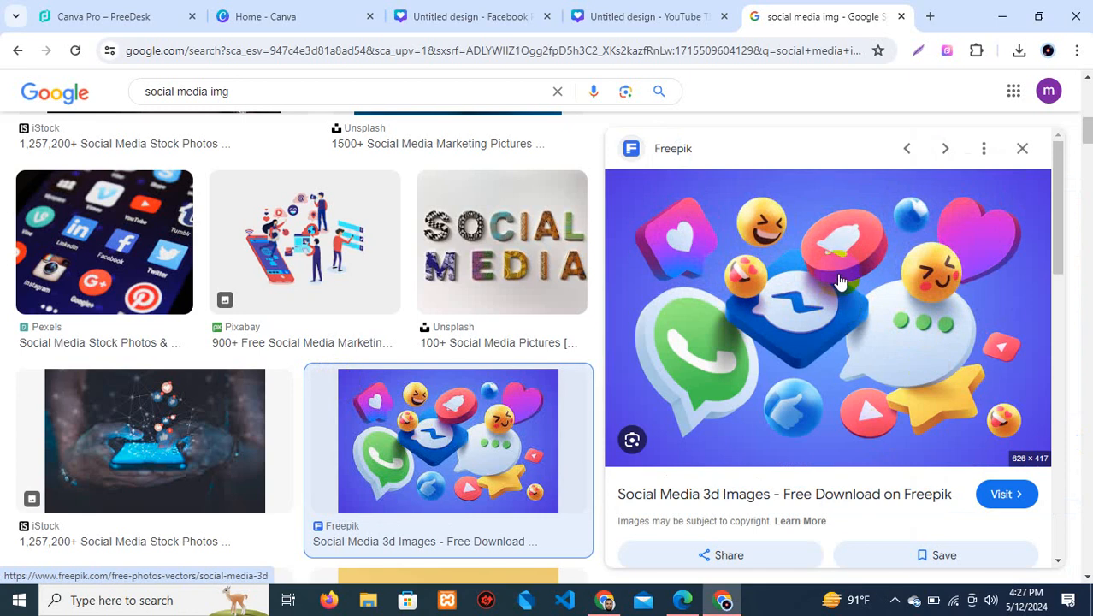
right_click(834, 272)
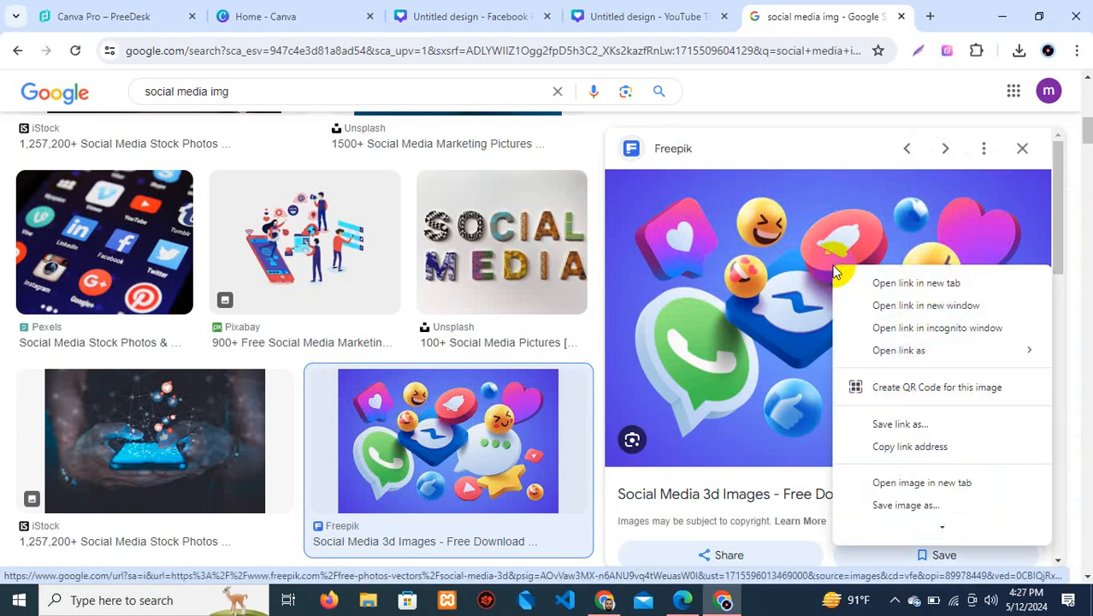
click(903, 508)
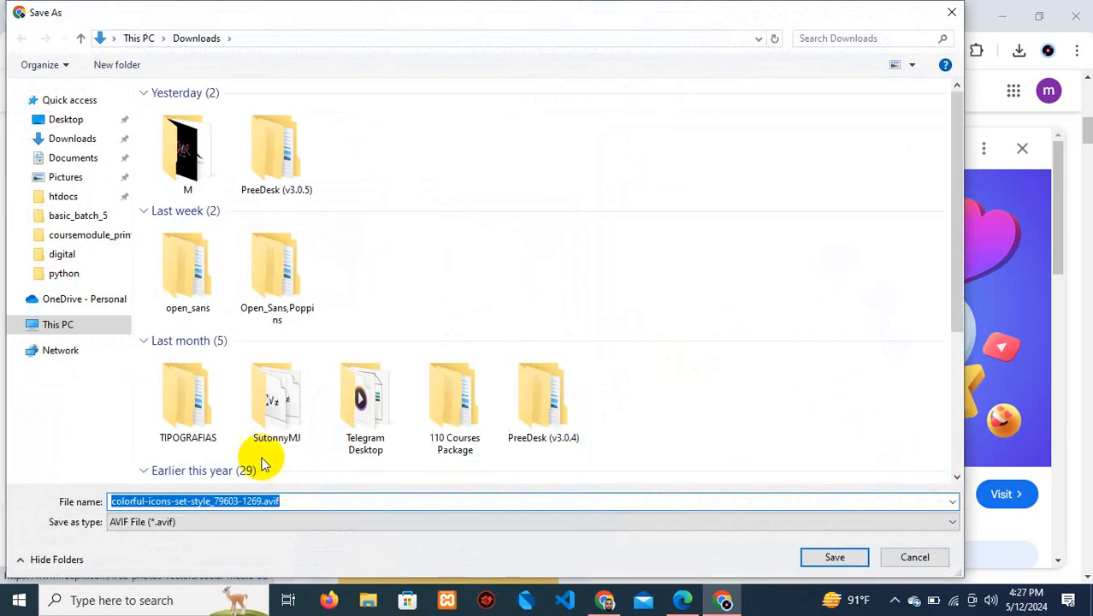
click(951, 12)
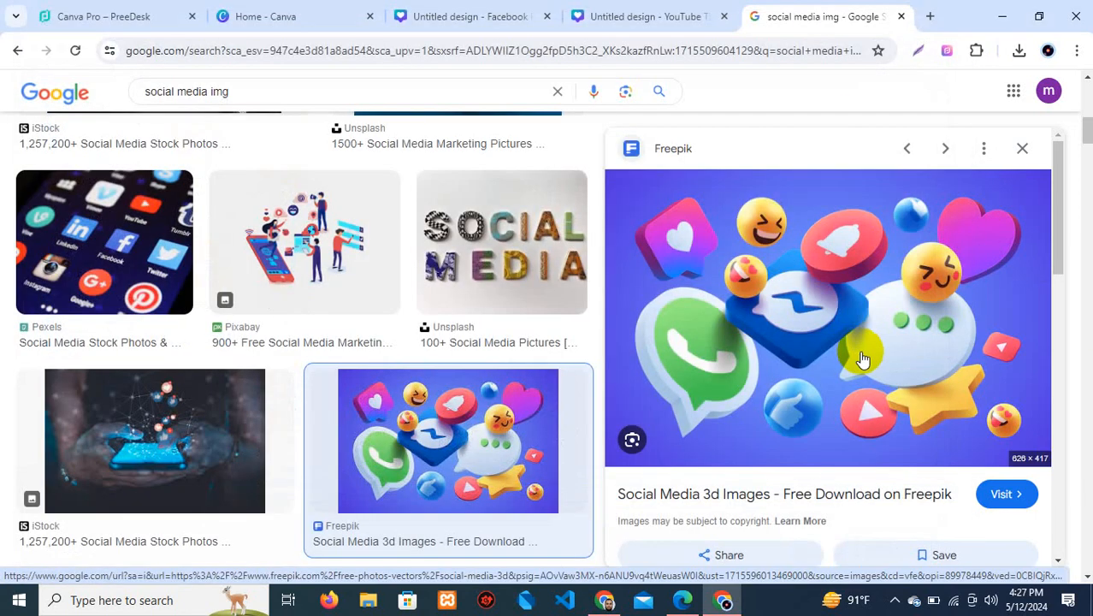
Save the Pexels photo of social media app icons as pexels-pixabay-267350.jpg in the Downloads folder
click(114, 223)
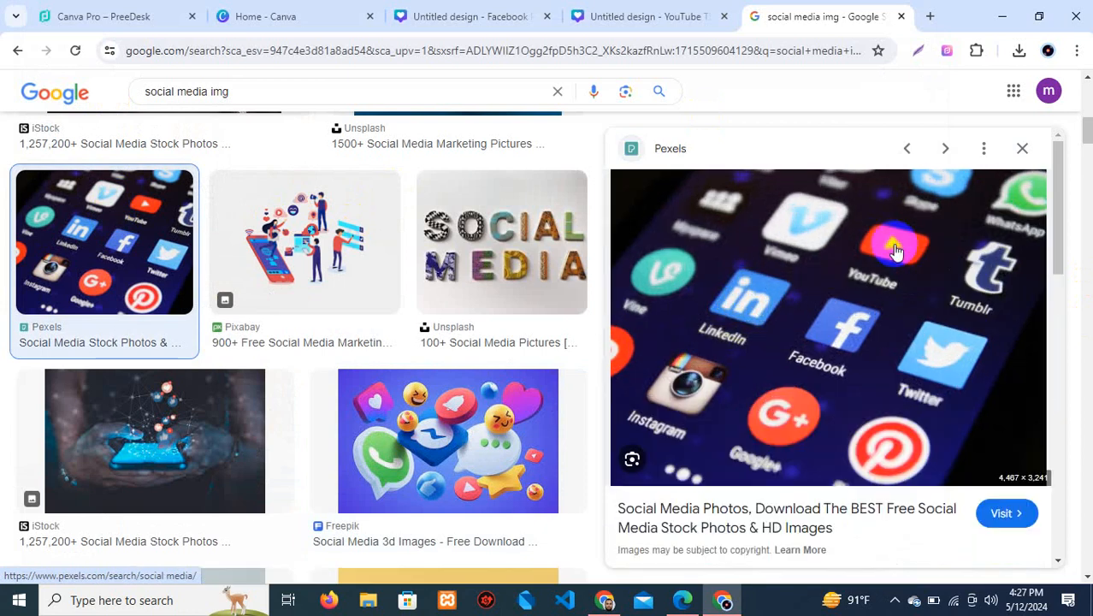
right_click(842, 240)
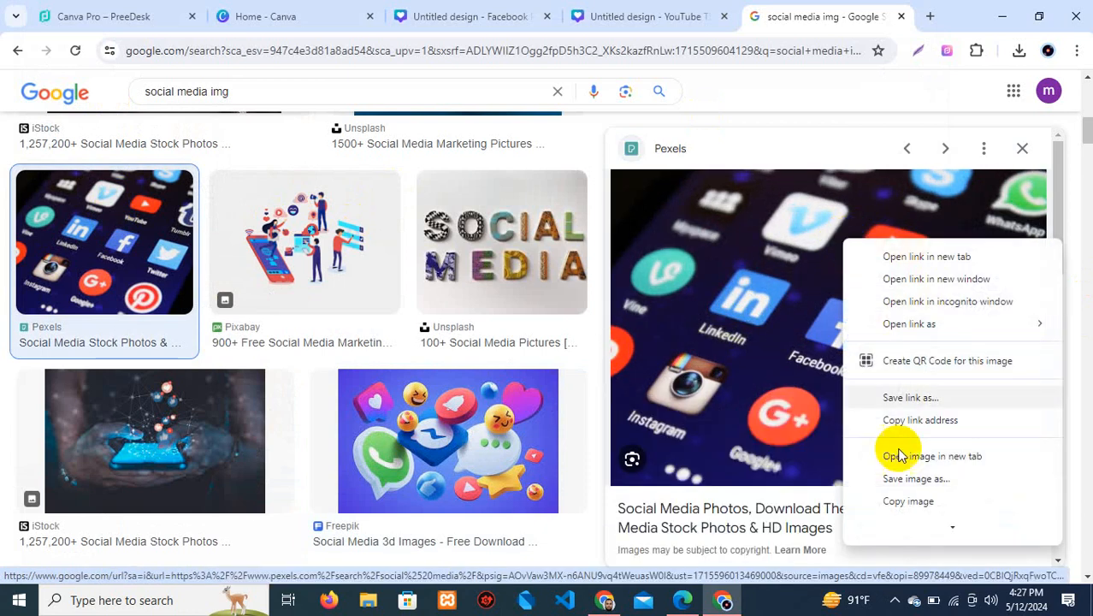
click(908, 484)
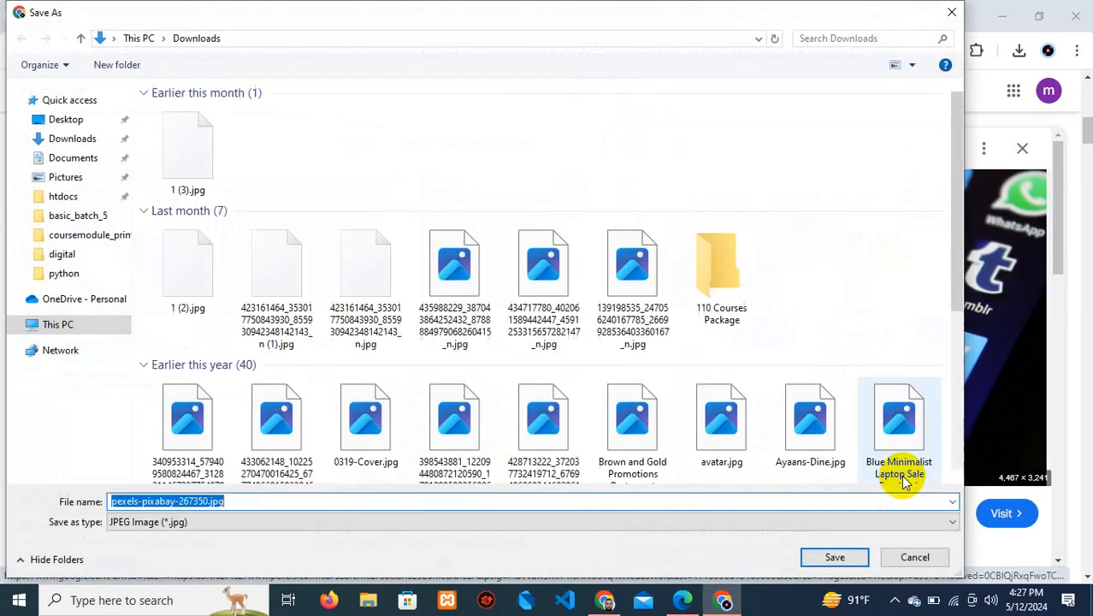
scroll(305, 463, up, 10)
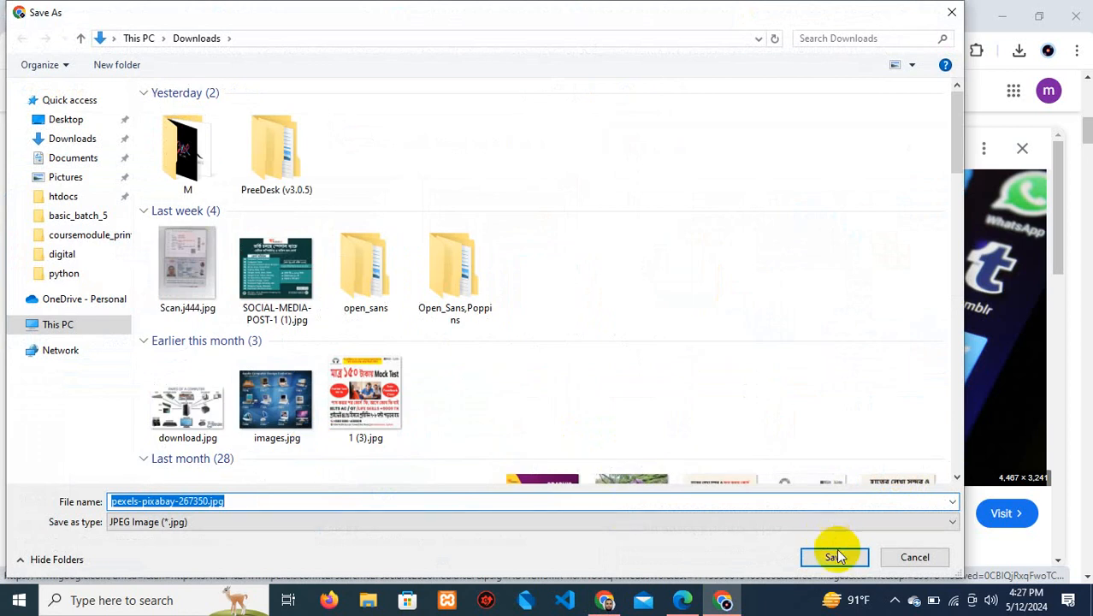
click(835, 557)
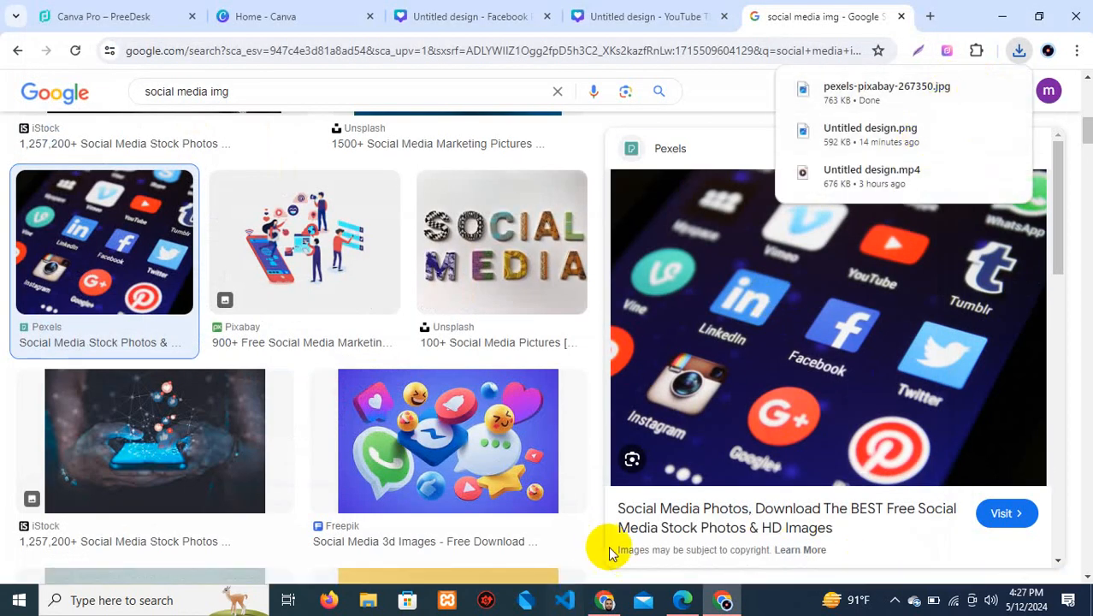
Return to the Facebook Post (Square) design in Canva and delete the portrait photo from the page
click(606, 601)
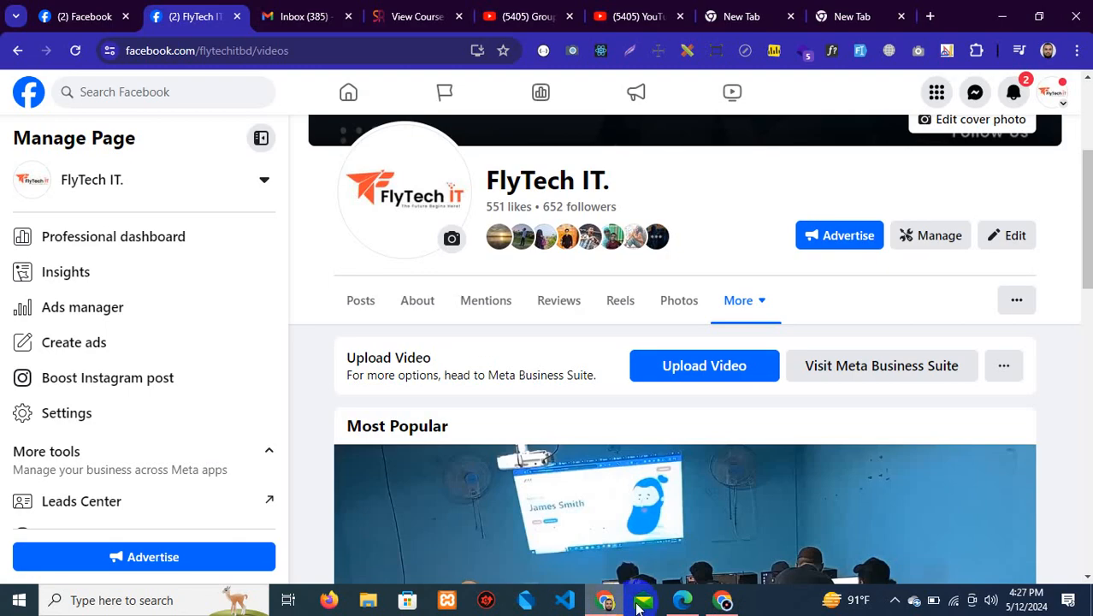
click(722, 601)
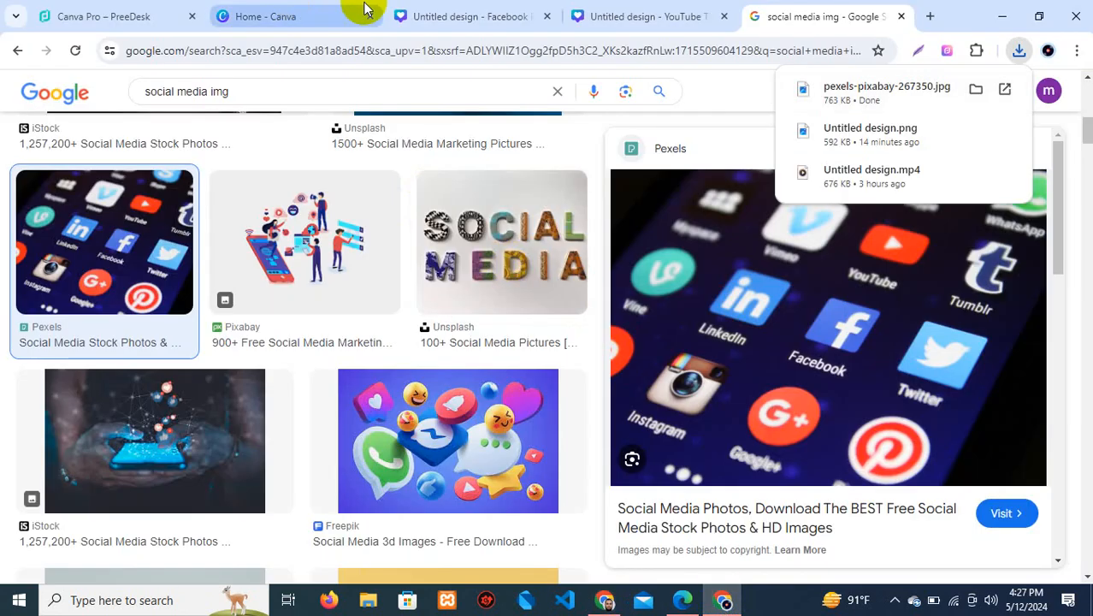
click(366, 9)
click(447, 12)
click(642, 299)
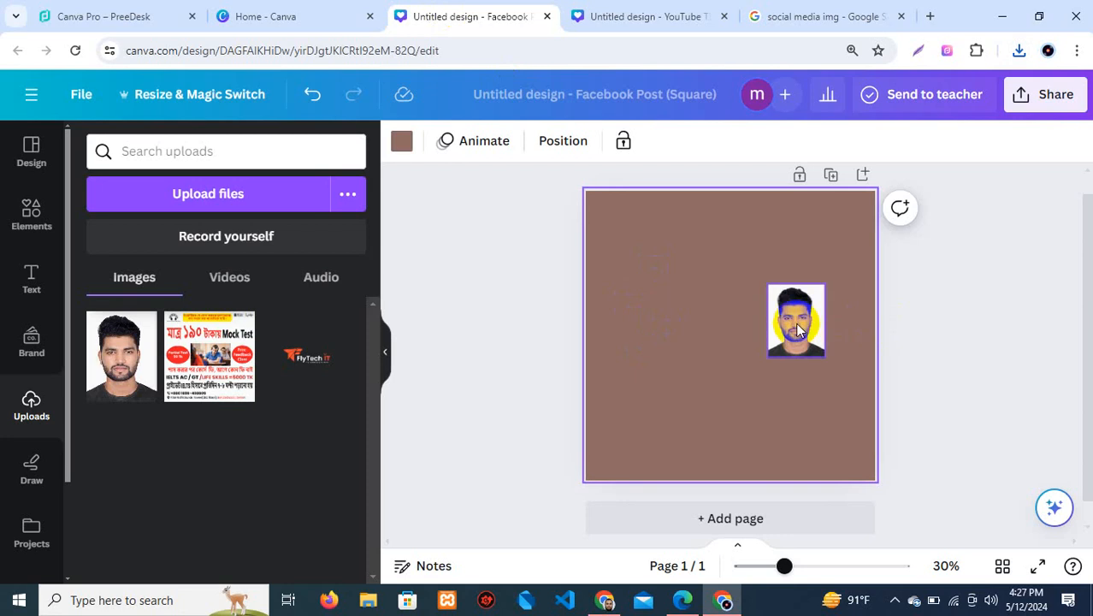
drag(796, 329, 731, 342)
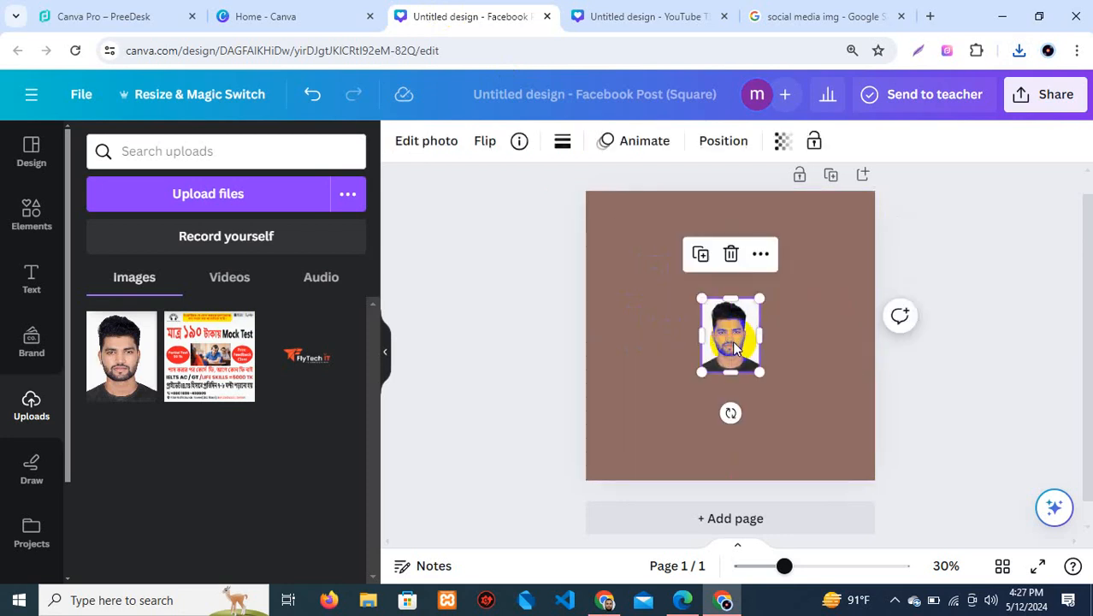
key(Delete)
click(738, 335)
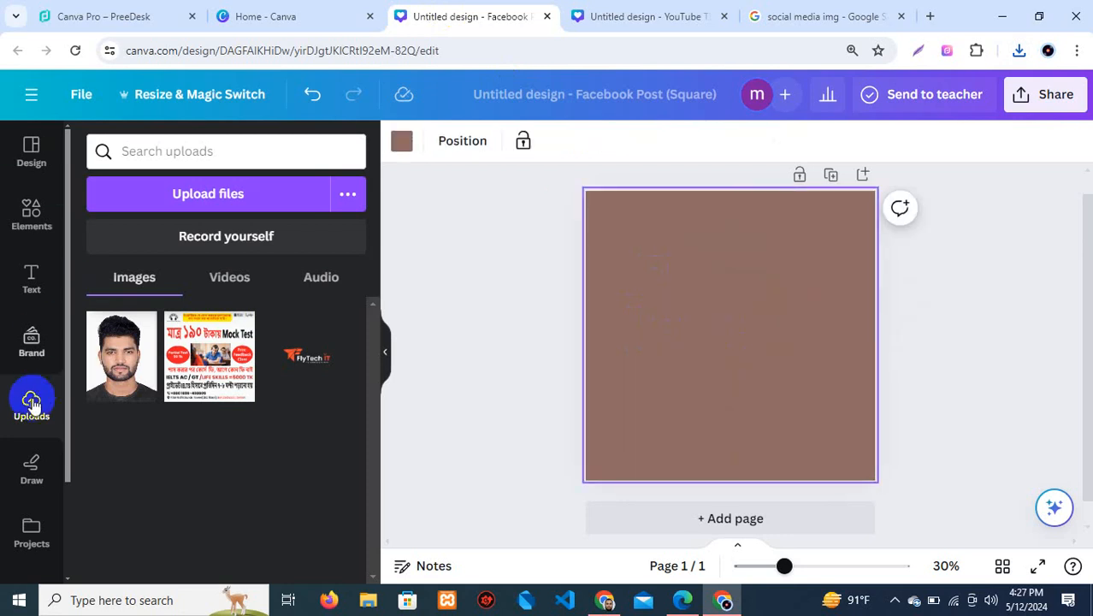
Upload pexels-pixabay-267350.jpg from the Downloads folder to the Canva image uploads
click(173, 207)
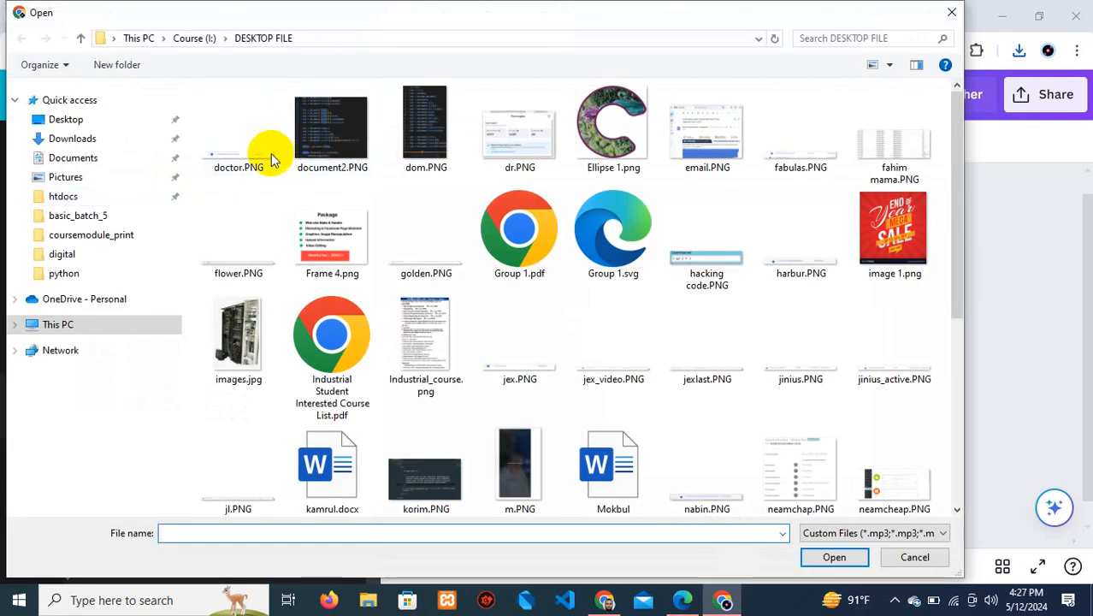
click(60, 139)
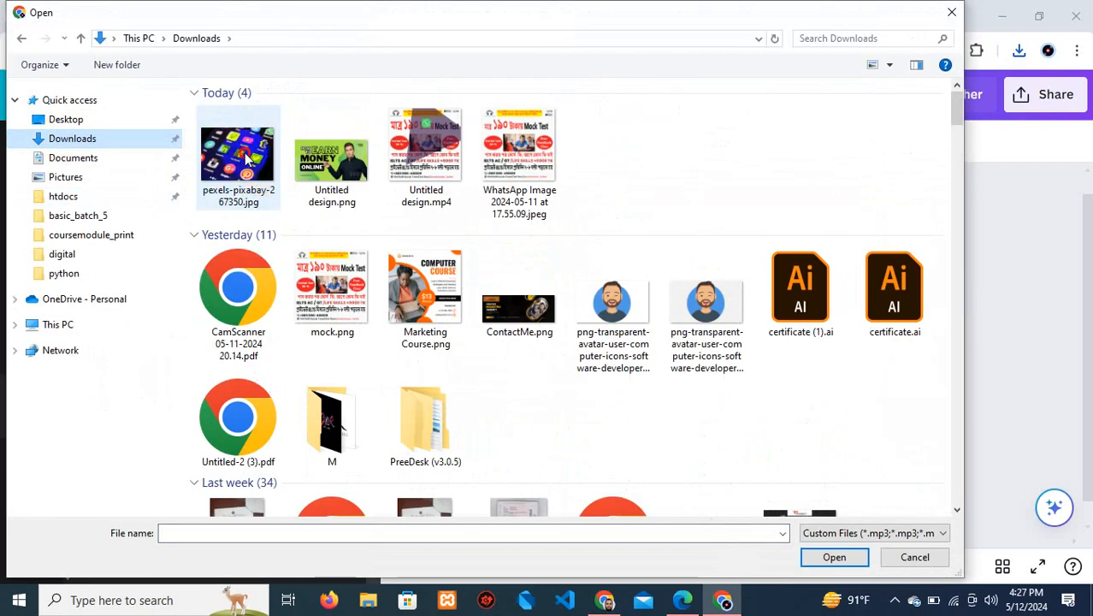
double_click(262, 171)
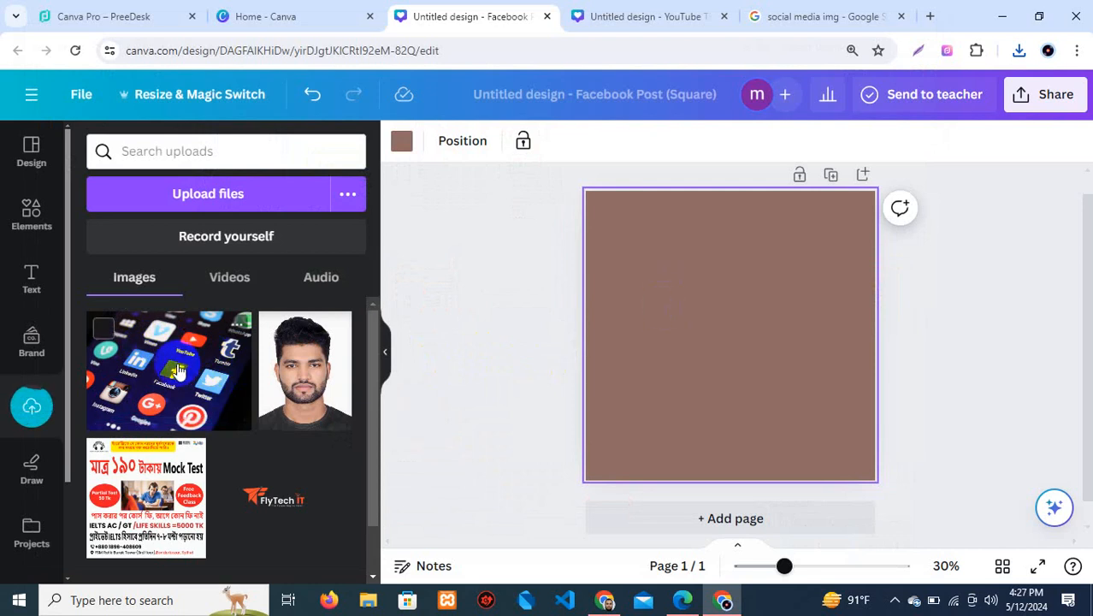
Add the uploaded social media icons photo to the page and enlarge it until it covers the whole square
click(178, 369)
drag(621, 252, 561, 147)
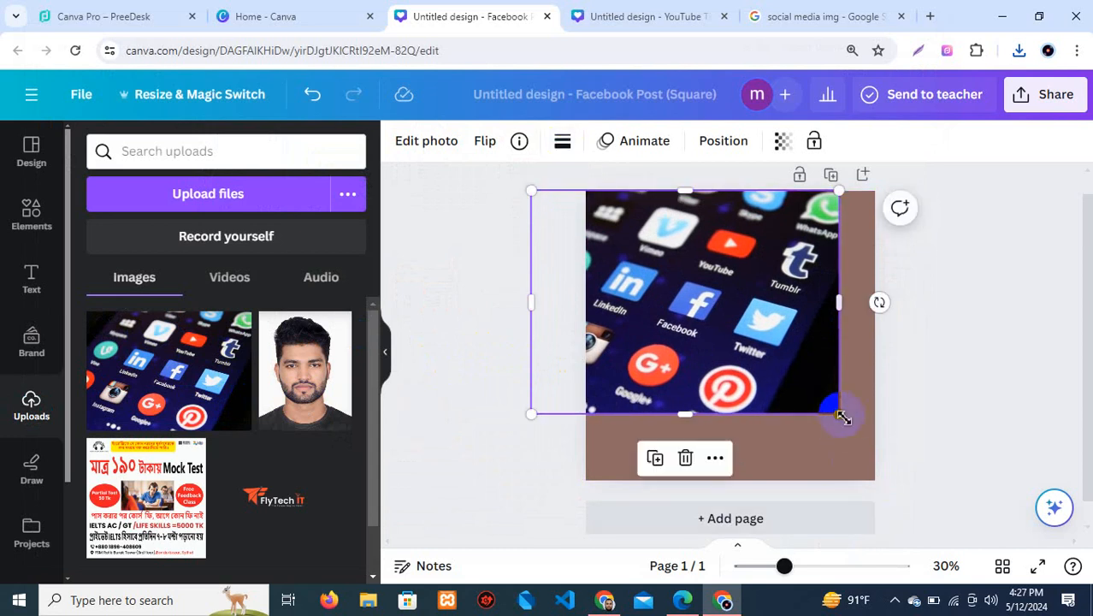
drag(840, 413, 919, 527)
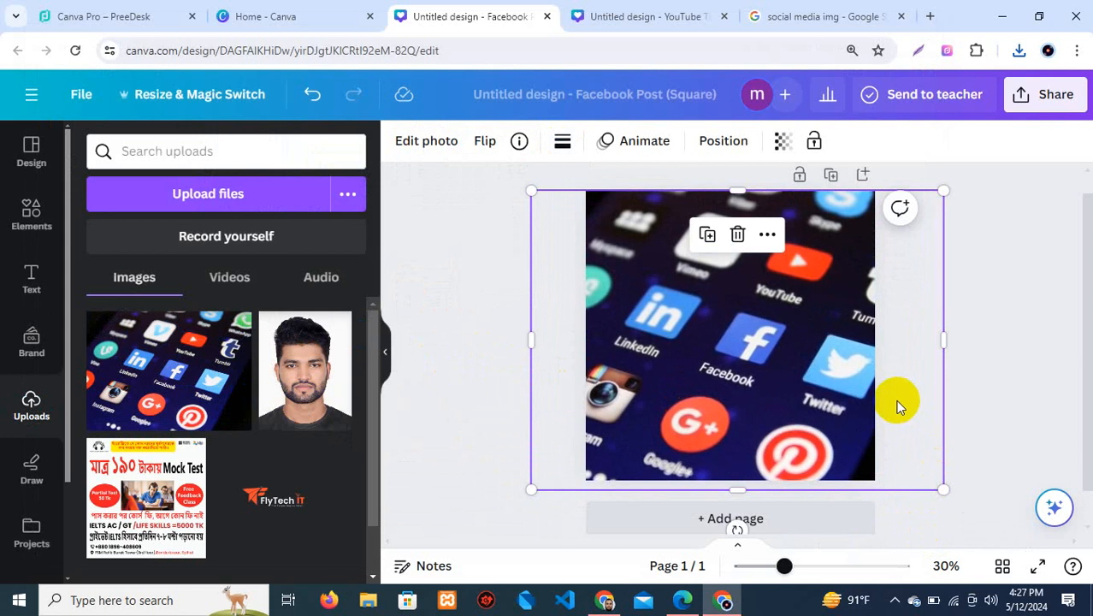
click(1032, 333)
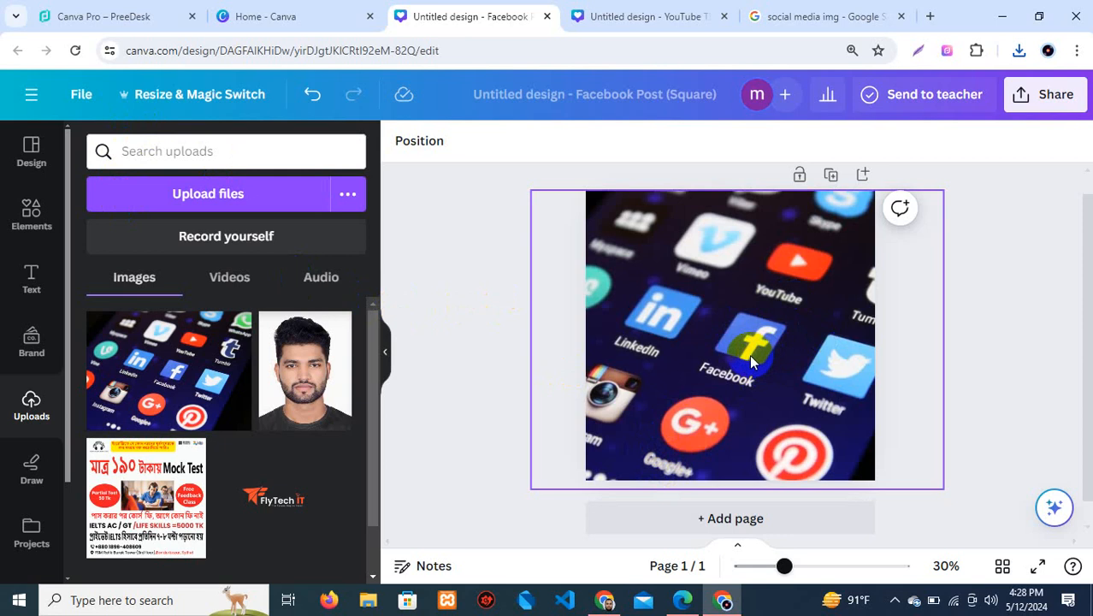
click(468, 306)
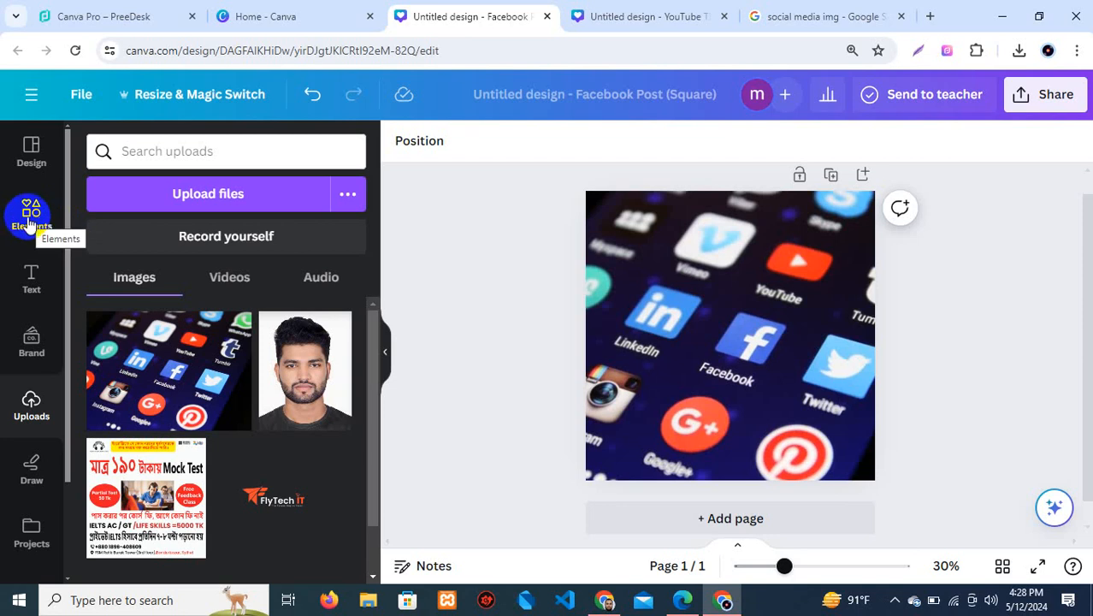
Add a square shape over the photo and enlarge it to cover the entire page
click(30, 219)
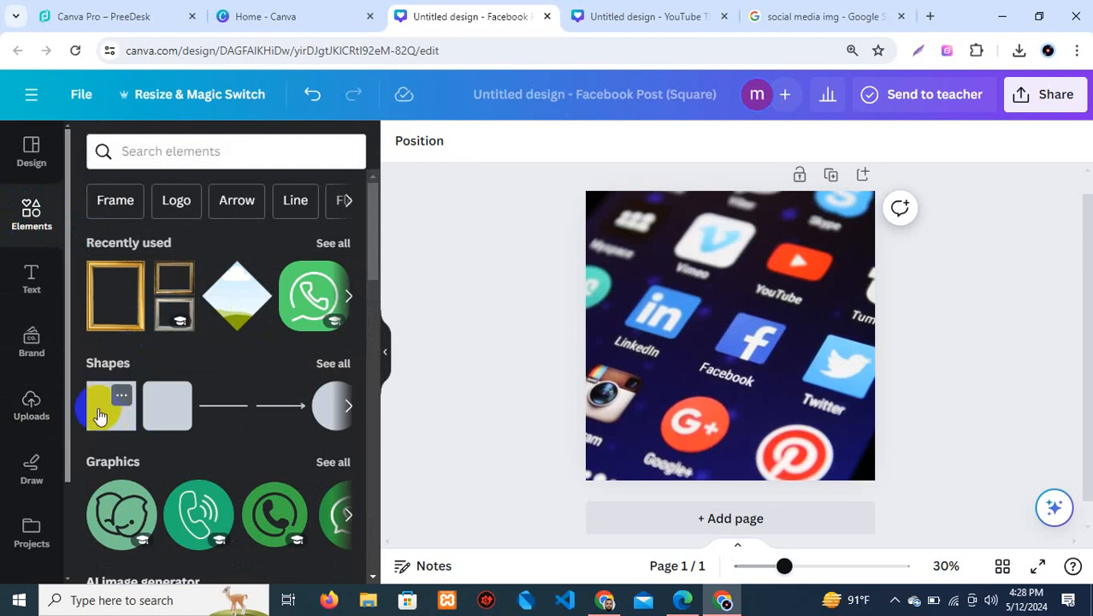
click(100, 416)
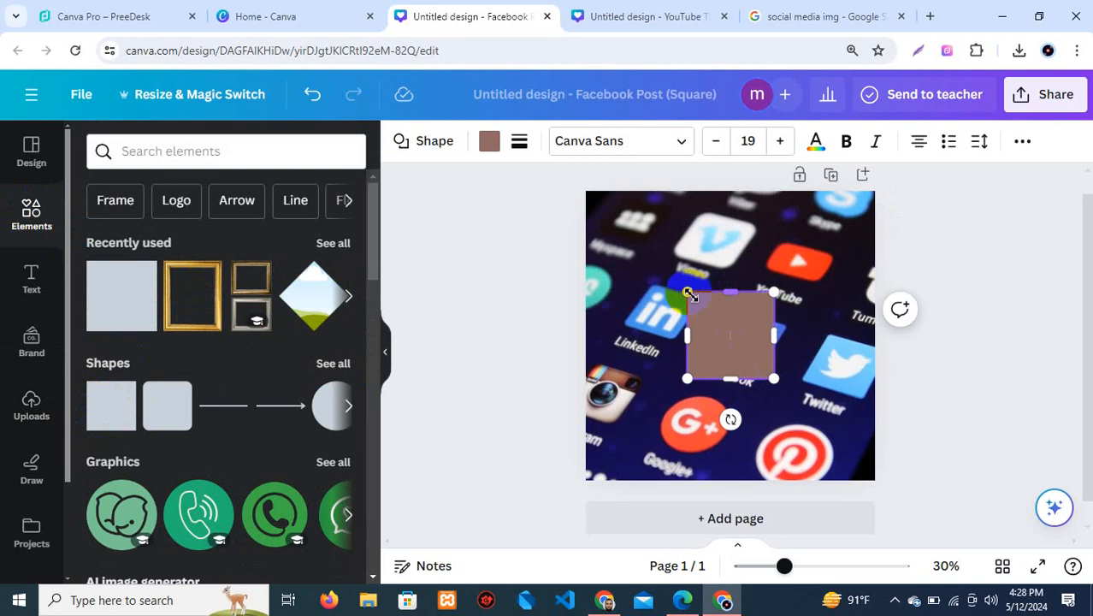
drag(688, 288, 549, 190)
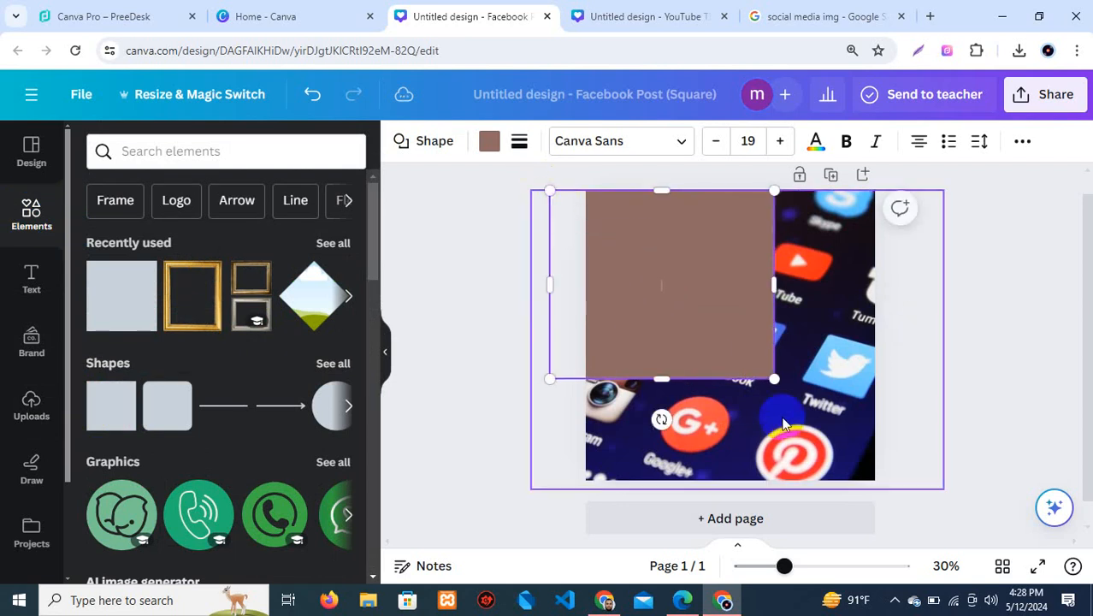
drag(775, 379, 894, 495)
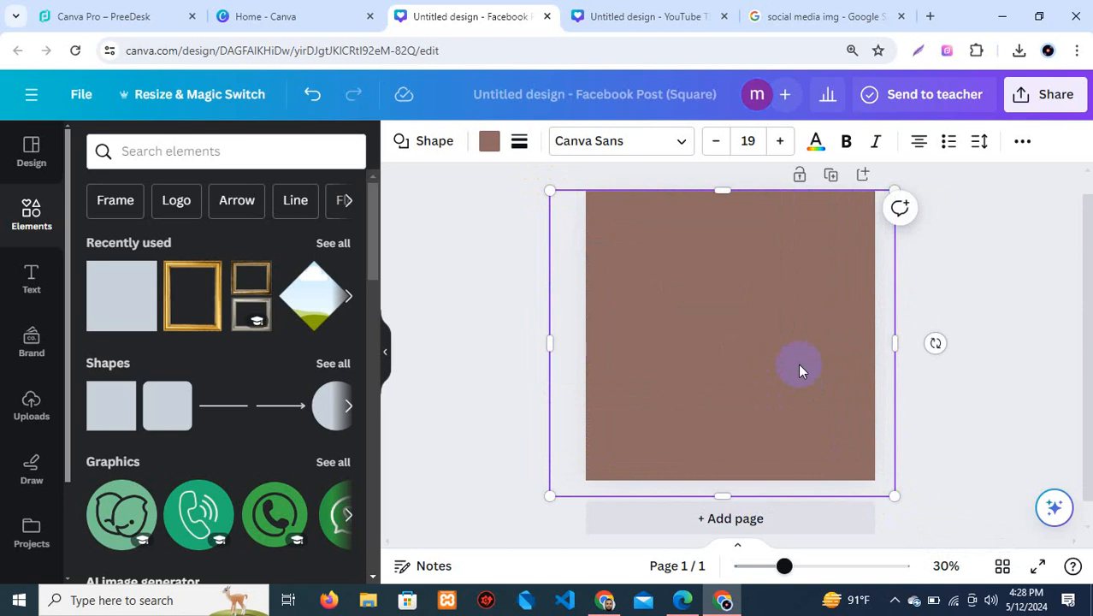
Recolor the square overlay with the dark navy swatch from the photo colors
scroll(797, 362, down, 2)
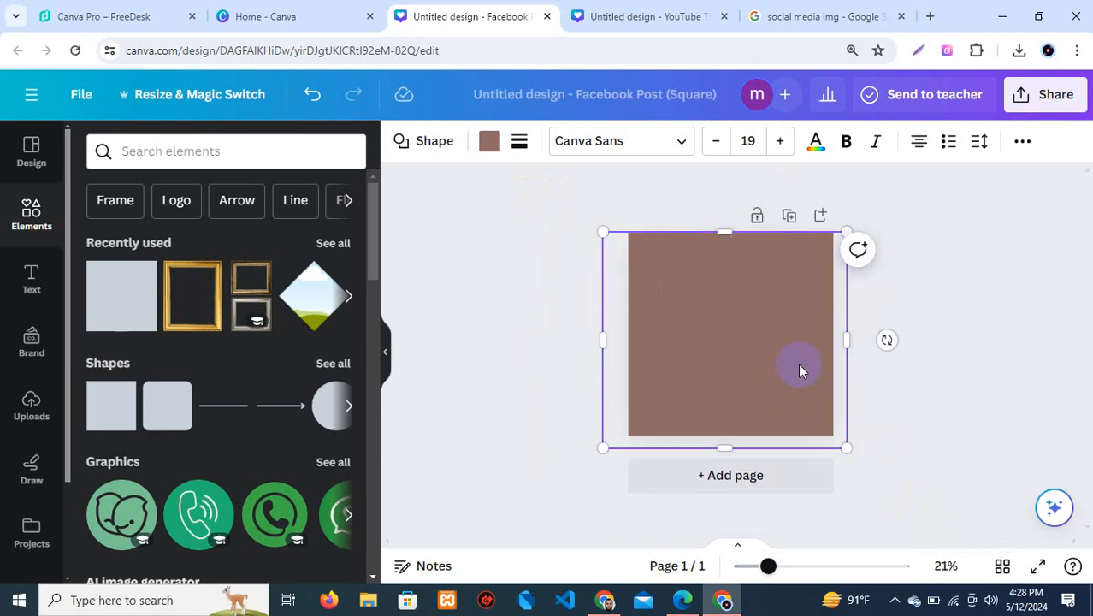
scroll(798, 363, up, 1)
scroll(798, 363, up, 2)
scroll(798, 363, up, 1)
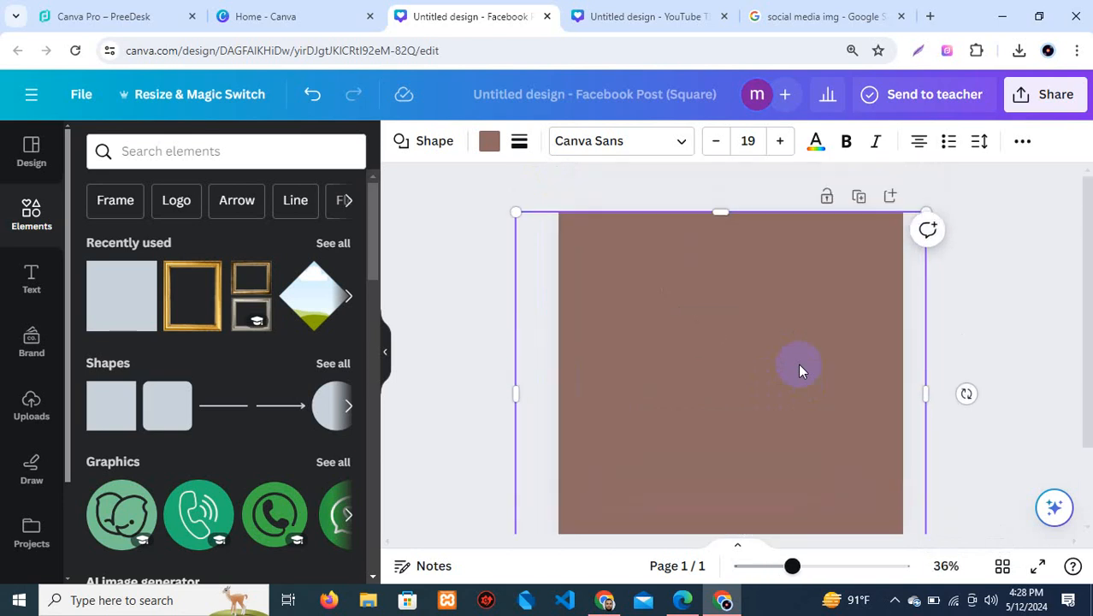
scroll(798, 363, down, 1)
scroll(798, 362, up, 1)
scroll(798, 363, down, 1)
click(1024, 143)
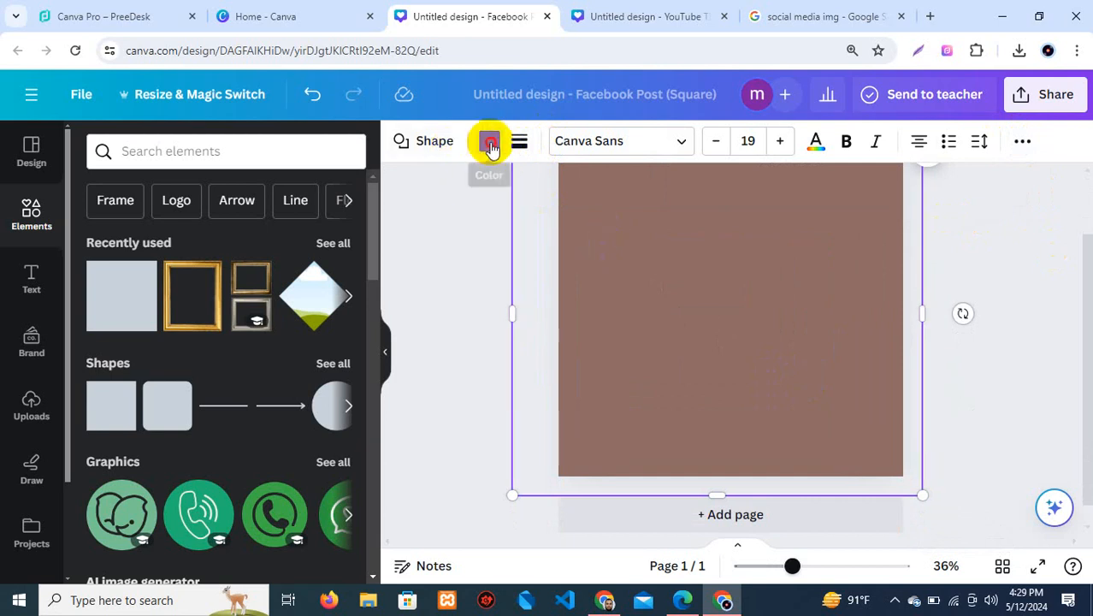
click(489, 141)
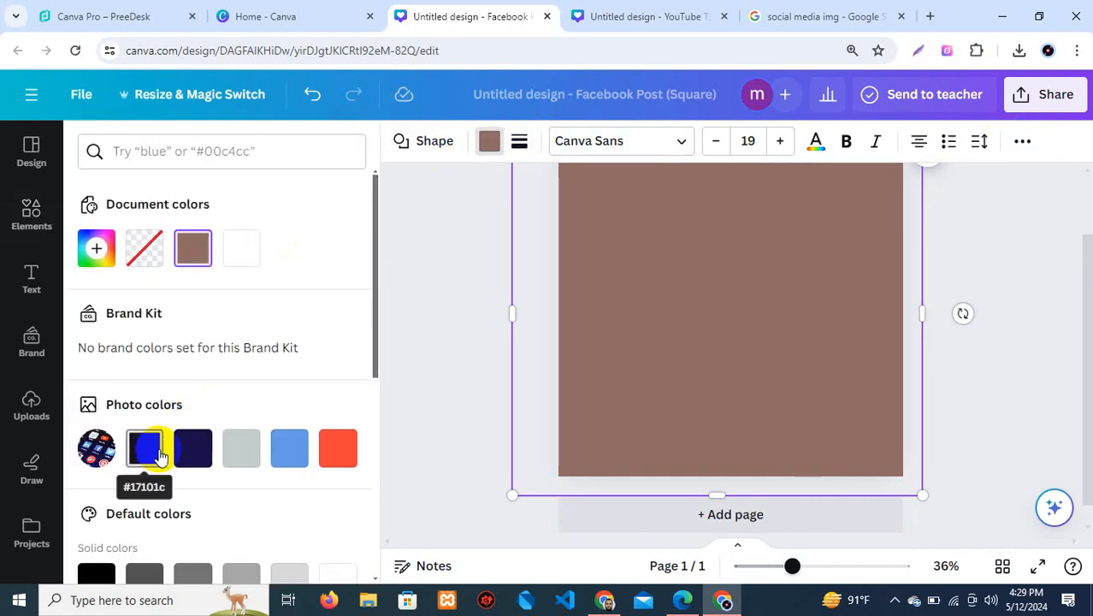
click(188, 453)
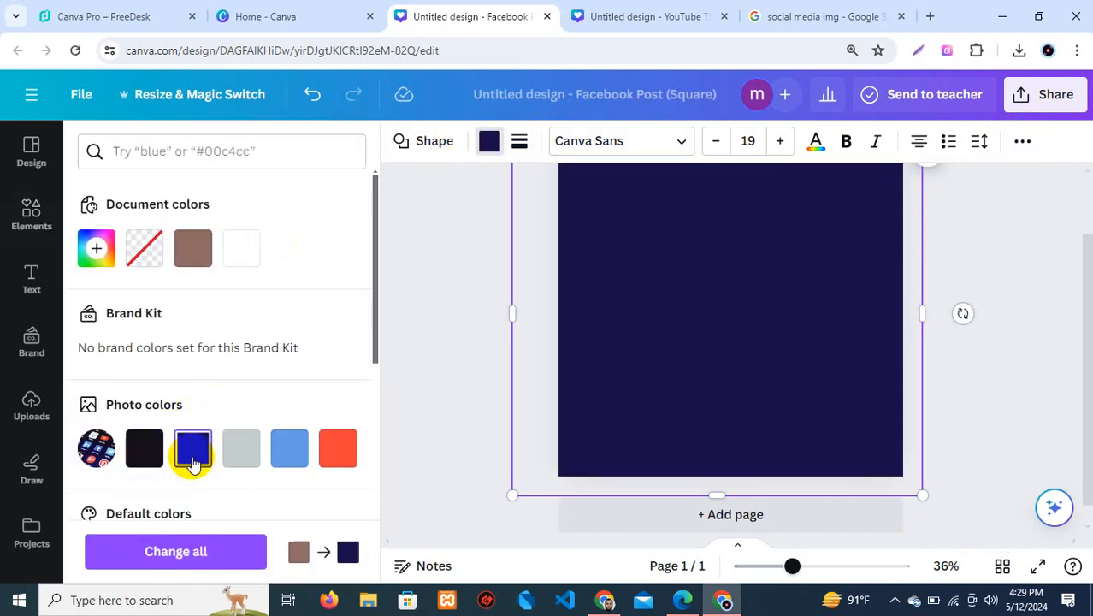
Set the navy overlay's transparency to 93 so the icons photo shows faintly through it
scroll(769, 402, up, 1)
scroll(769, 406, down, 1)
scroll(769, 406, up, 1)
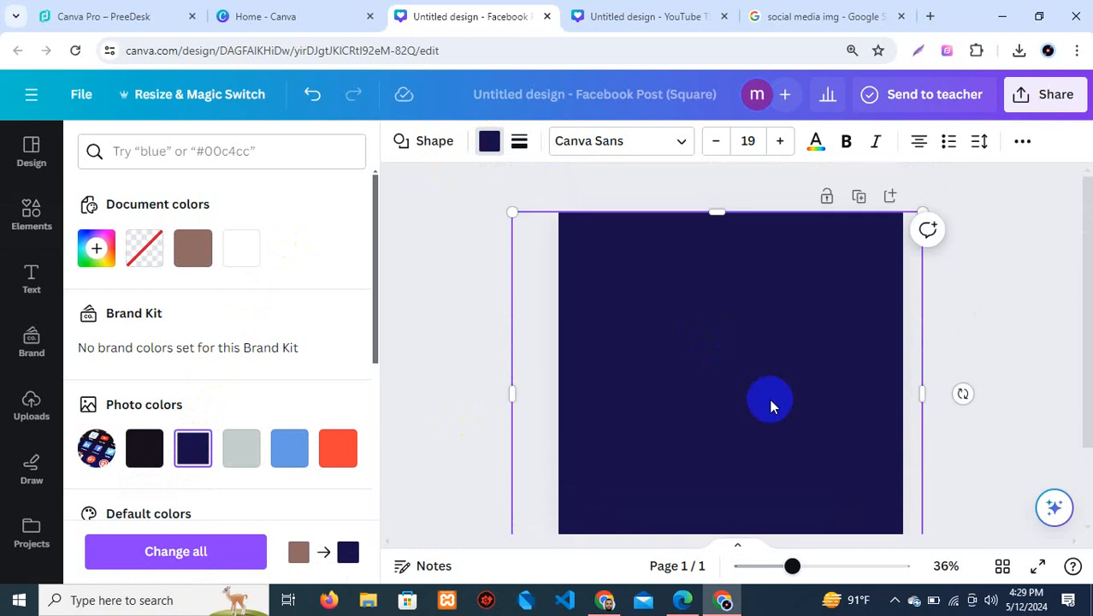
scroll(771, 399, down, 1)
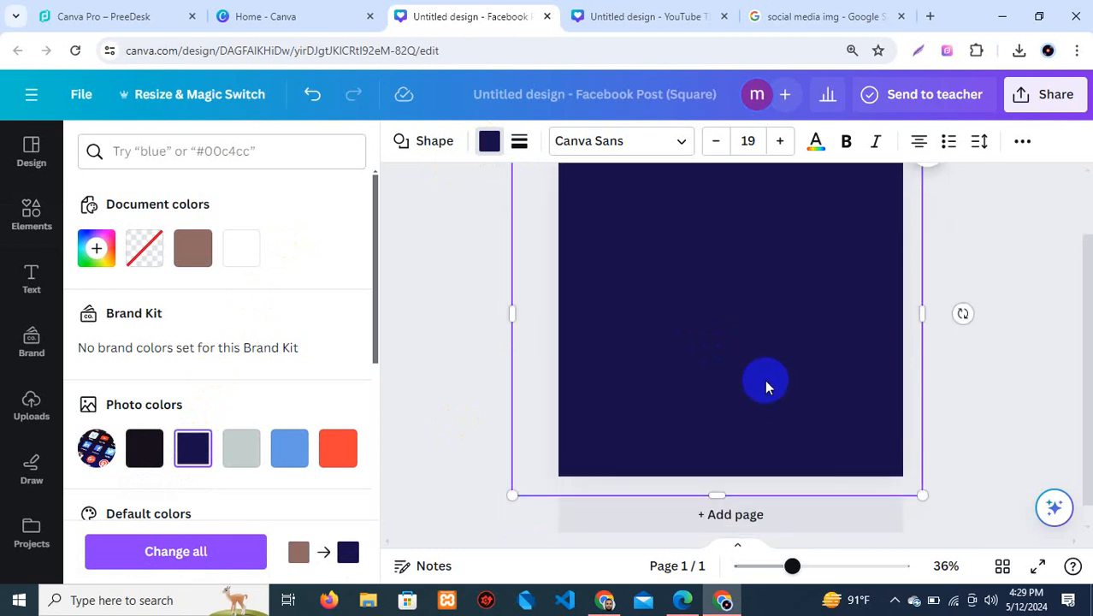
scroll(764, 378, up, 1)
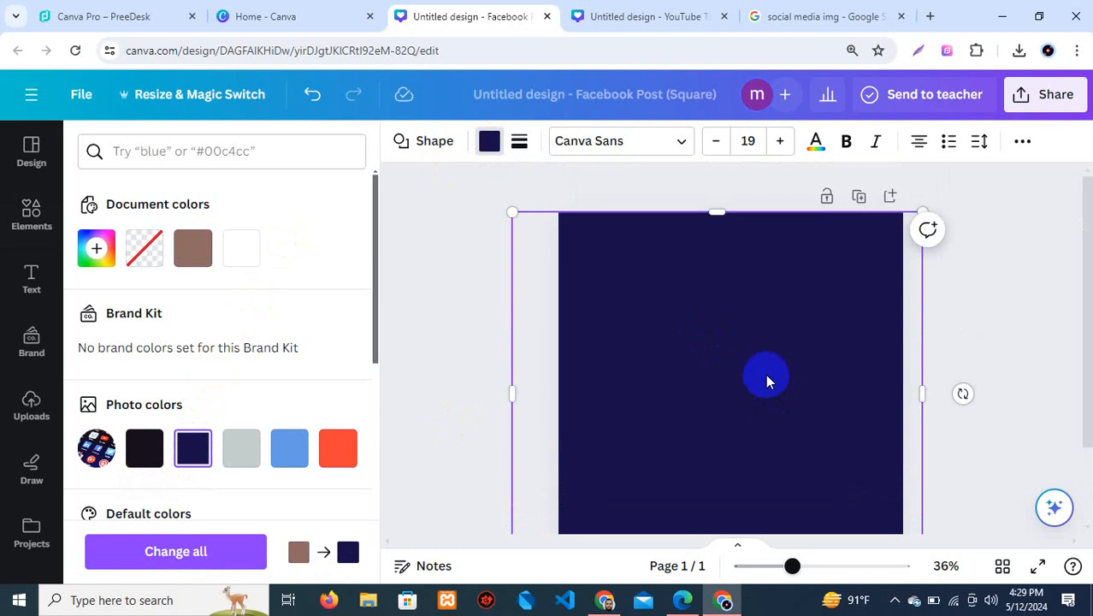
click(1022, 142)
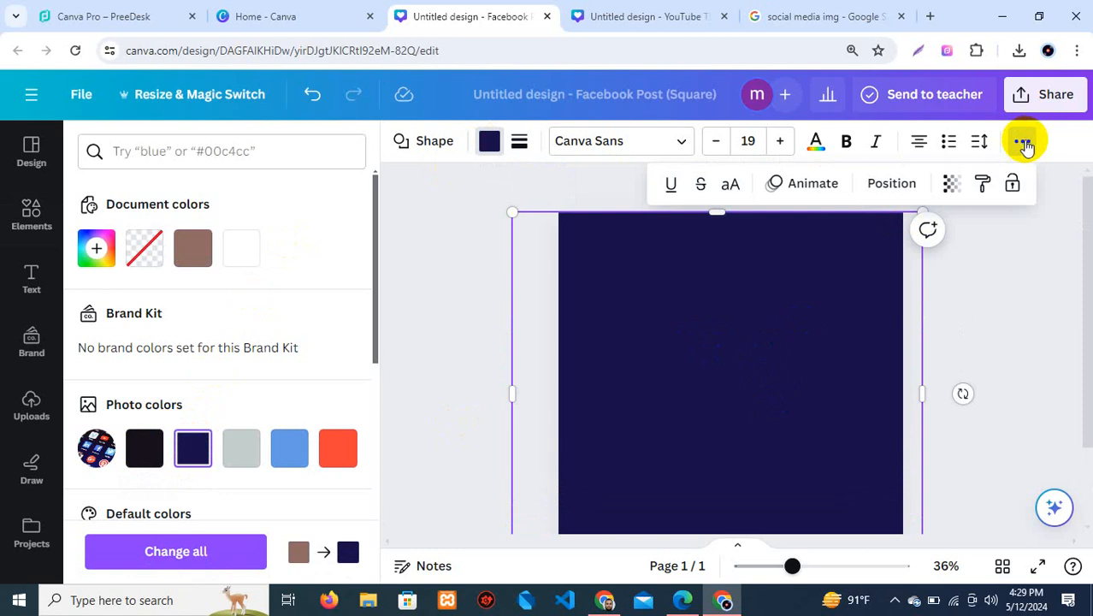
click(954, 188)
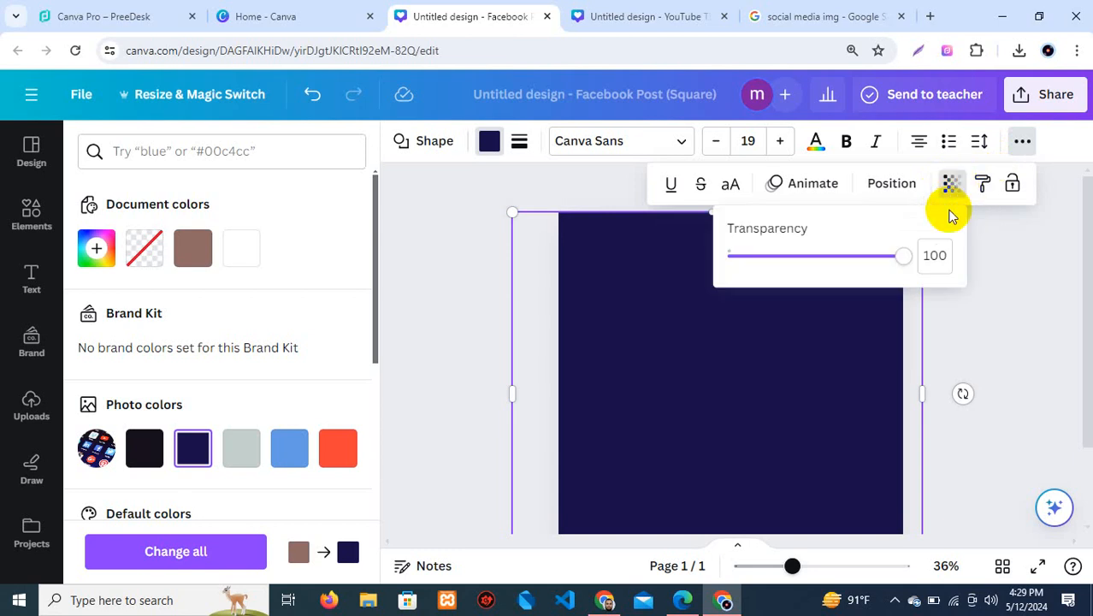
mouse_move(903, 255)
mouse_down()
mouse_move(862, 256)
mouse_move(891, 265)
mouse_up()
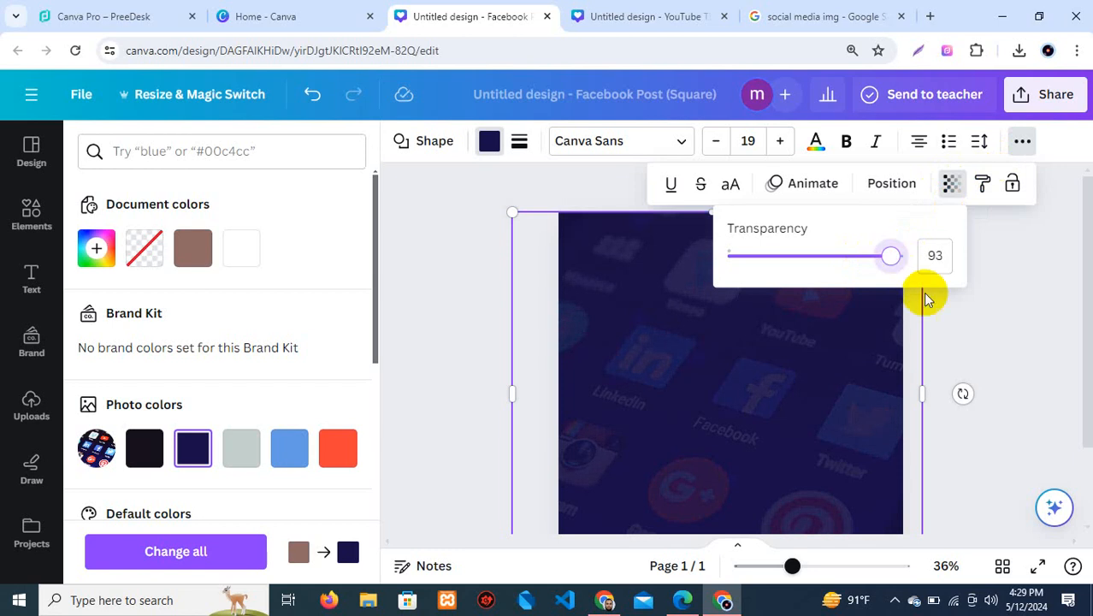
click(1043, 352)
click(975, 331)
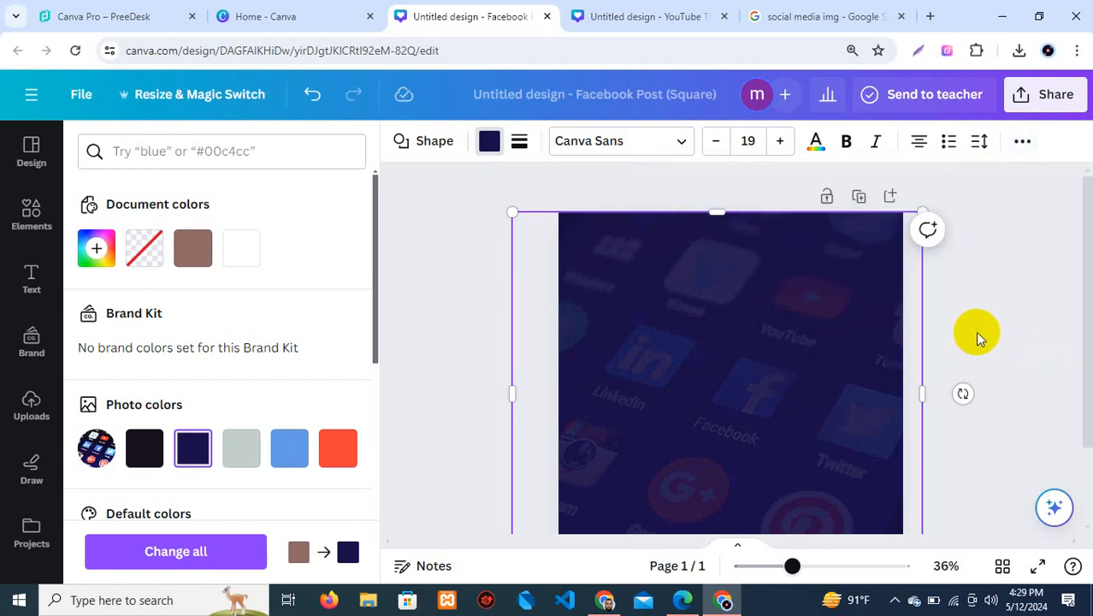
click(1079, 331)
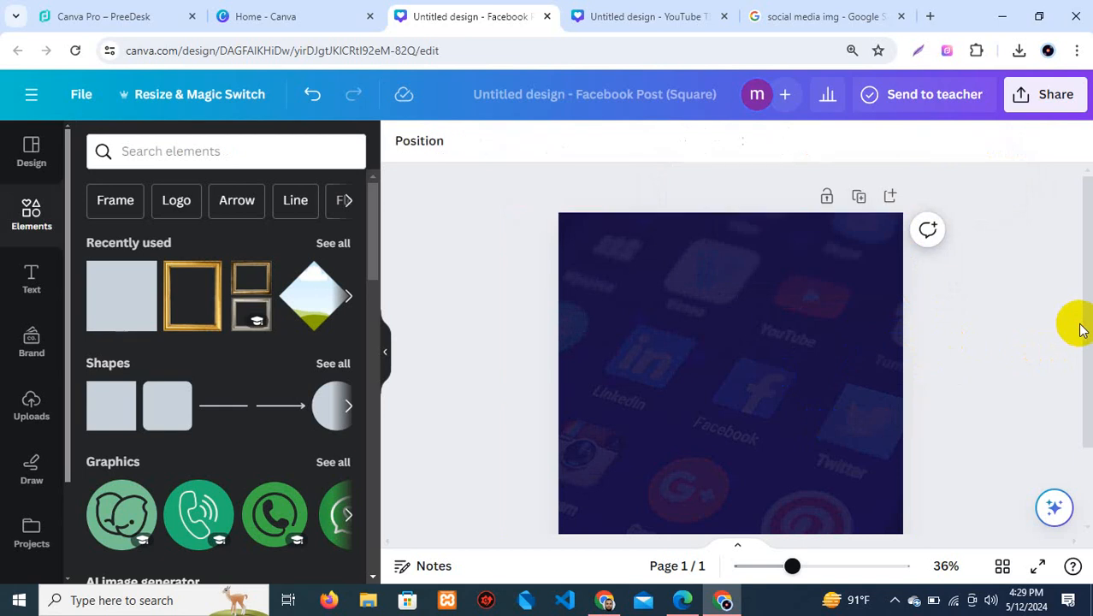
Add the uploaded portrait photo to the page, shrink it and place it near the page's right edge
scroll(1076, 328, down, 1)
scroll(1073, 324, up, 1)
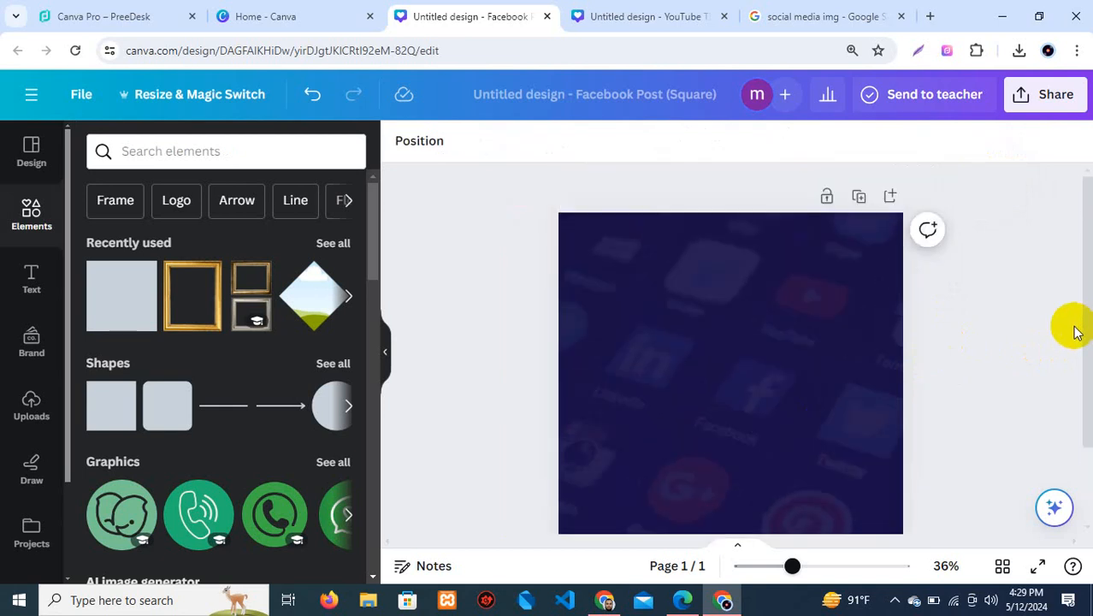
scroll(1026, 312, down, 1)
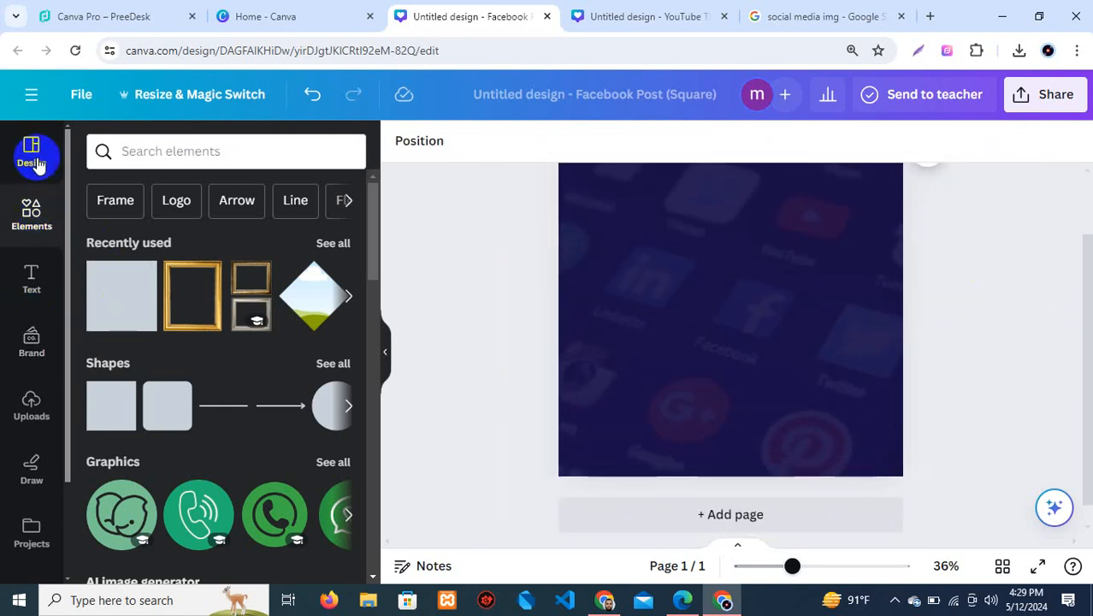
click(31, 407)
click(327, 376)
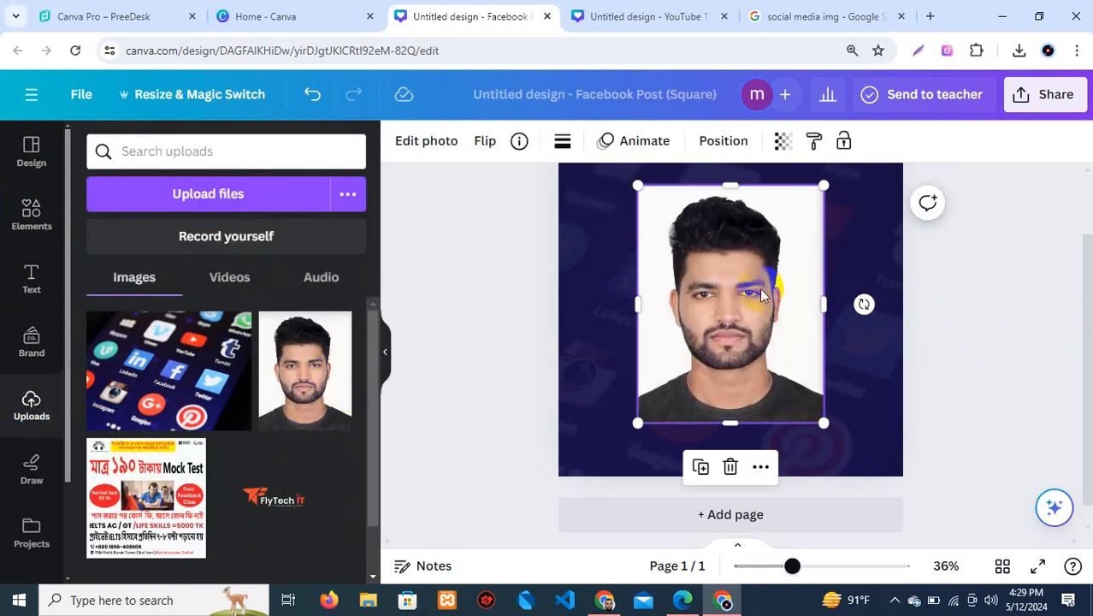
drag(823, 423, 764, 300)
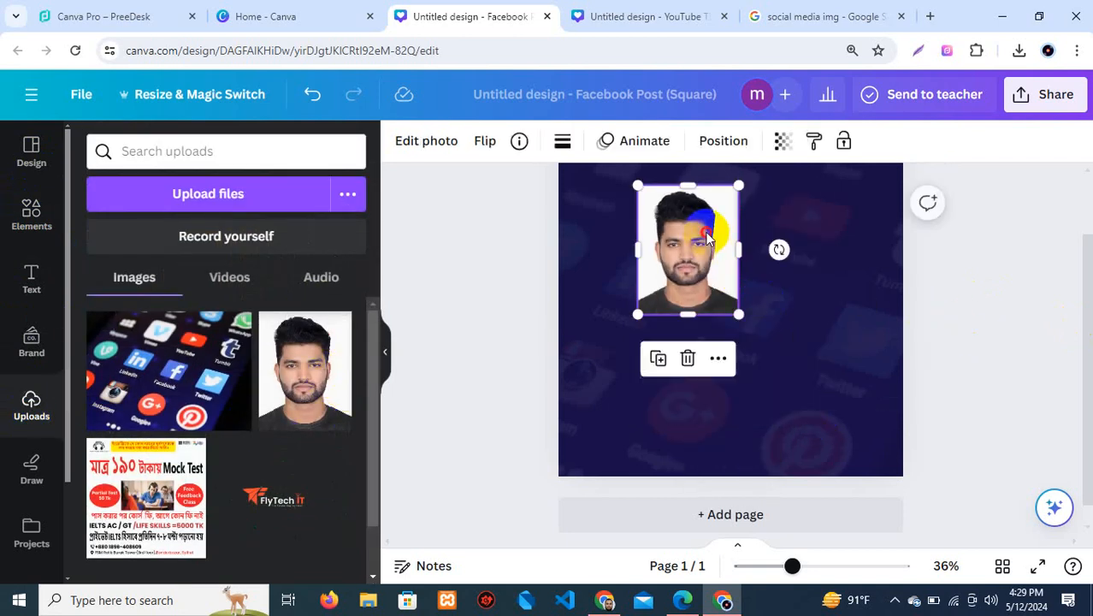
drag(690, 219, 857, 293)
click(655, 199)
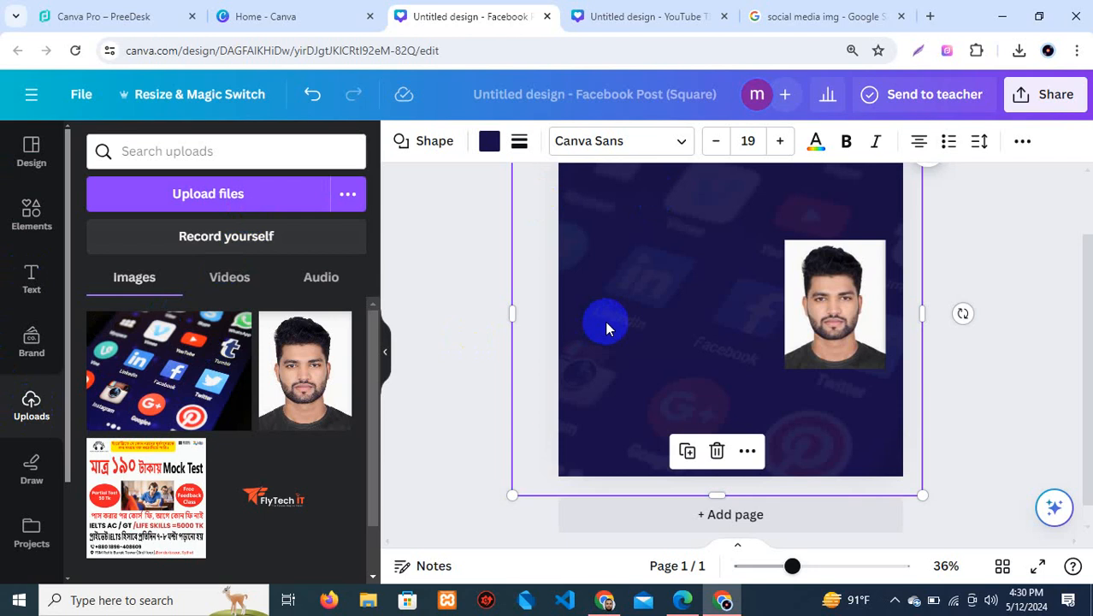
Add the uploaded FlyTech IT logo and place it in the page's upper-left corner, reducing its size slightly
scroll(698, 233, up, 2)
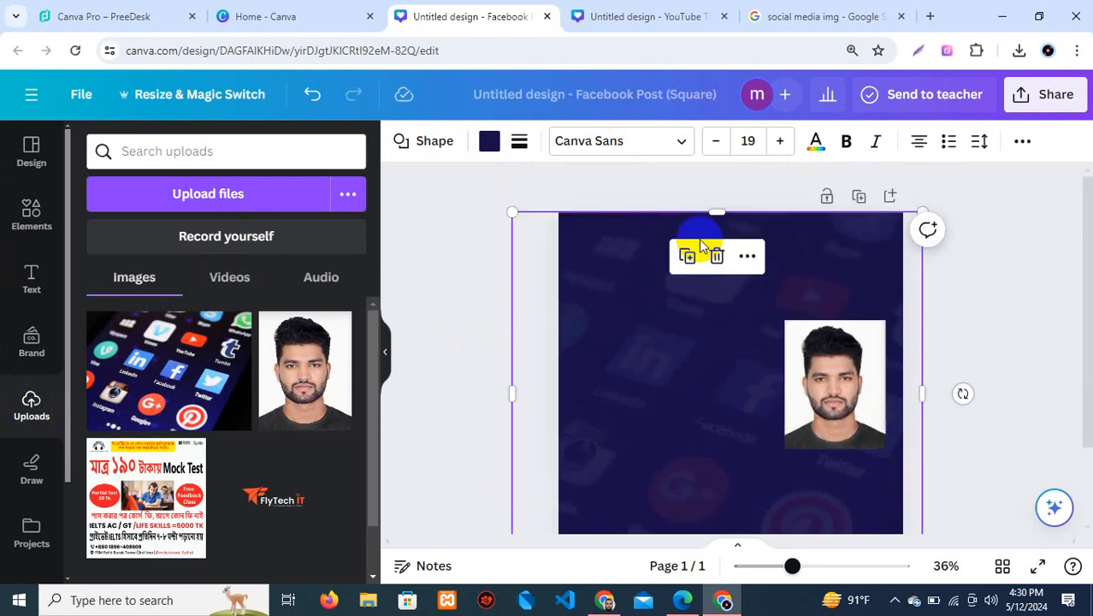
scroll(699, 247, down, 1)
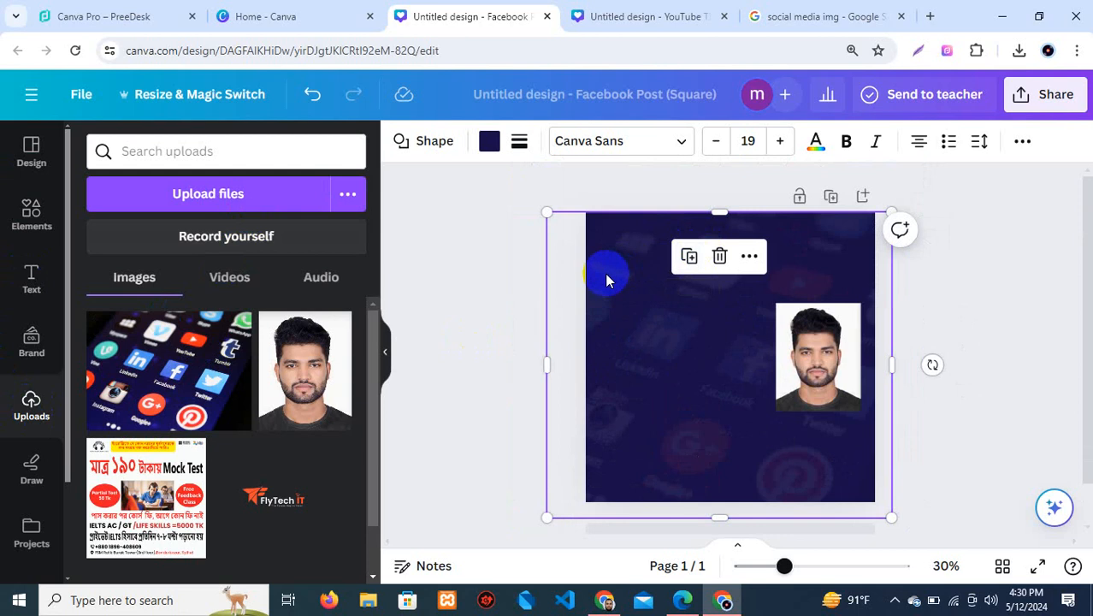
click(259, 489)
drag(725, 349, 650, 231)
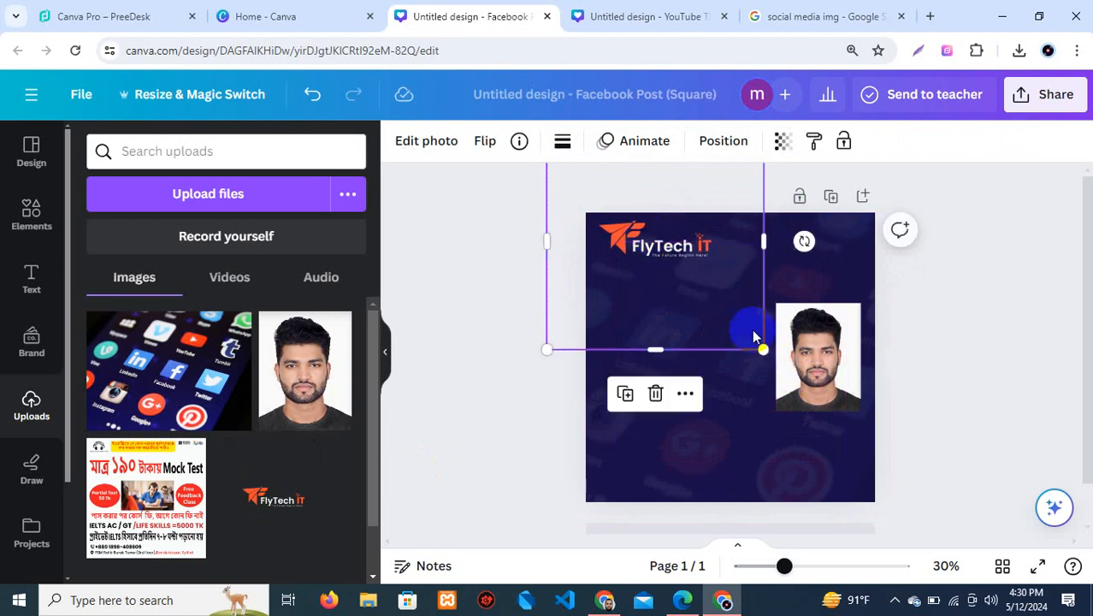
mouse_move(757, 351)
mouse_down()
mouse_move(727, 320)
mouse_move(755, 357)
mouse_move(761, 347)
mouse_up()
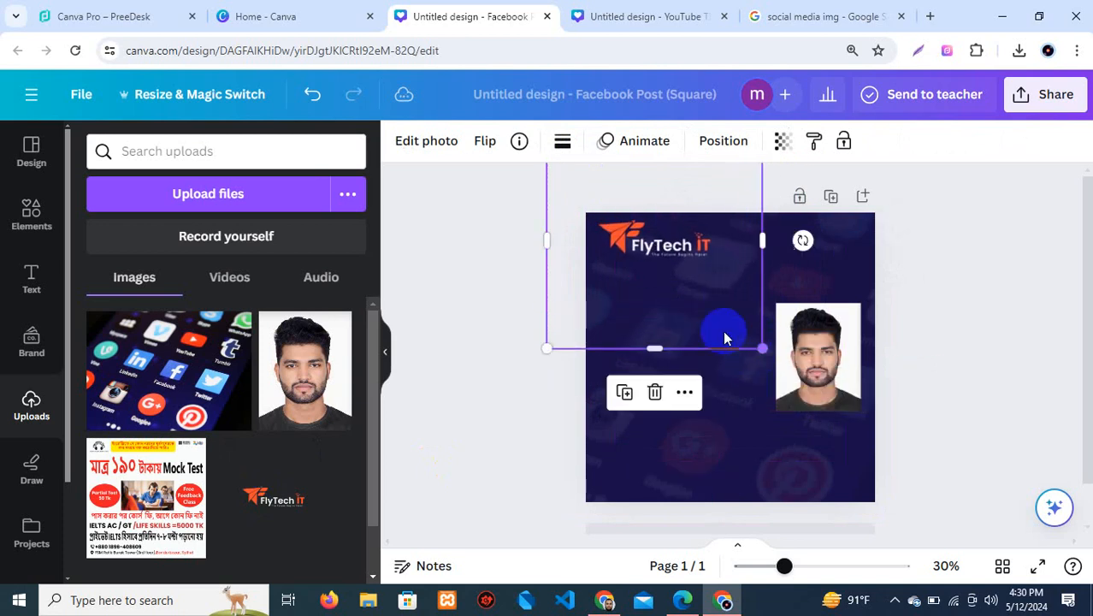
Crop the empty space above and below the FlyTech IT logo and return it to the page's upper-left corner
drag(654, 346, 658, 271)
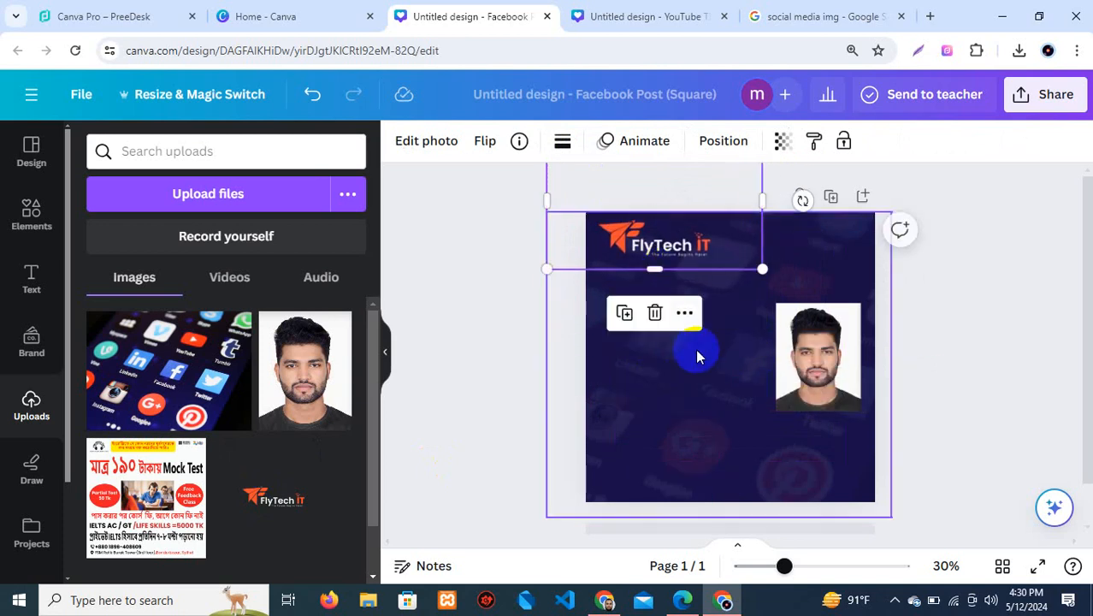
drag(703, 197, 715, 272)
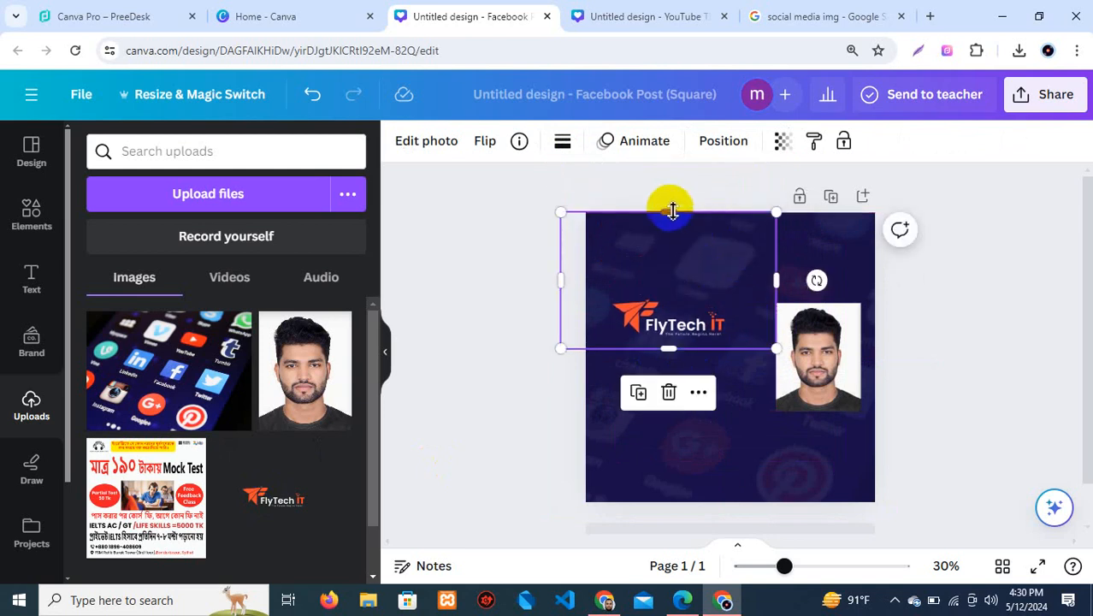
drag(672, 213, 678, 245)
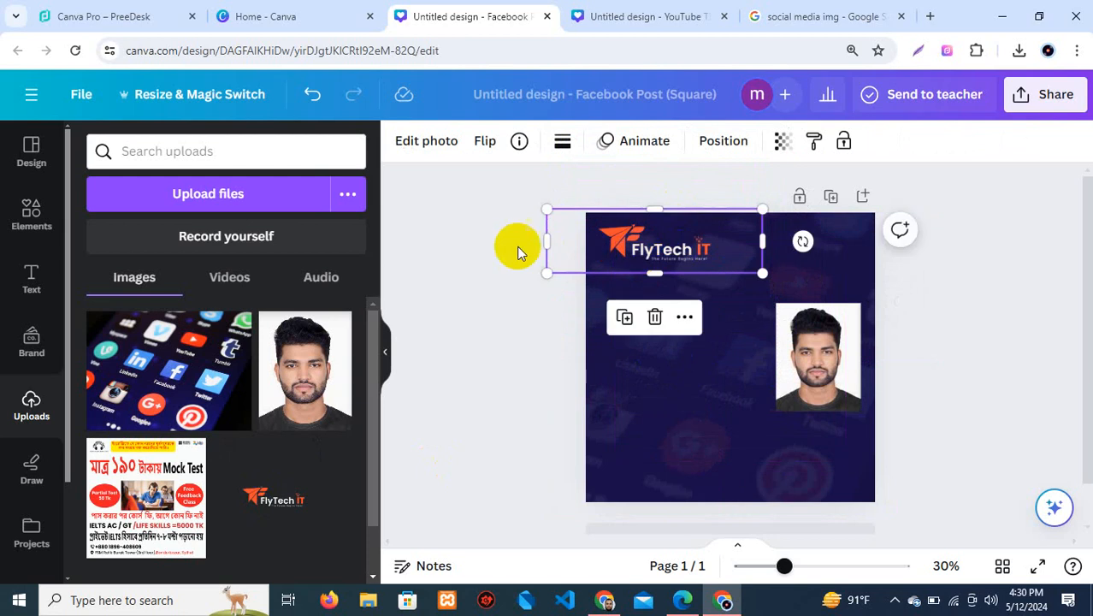
click(483, 248)
click(830, 366)
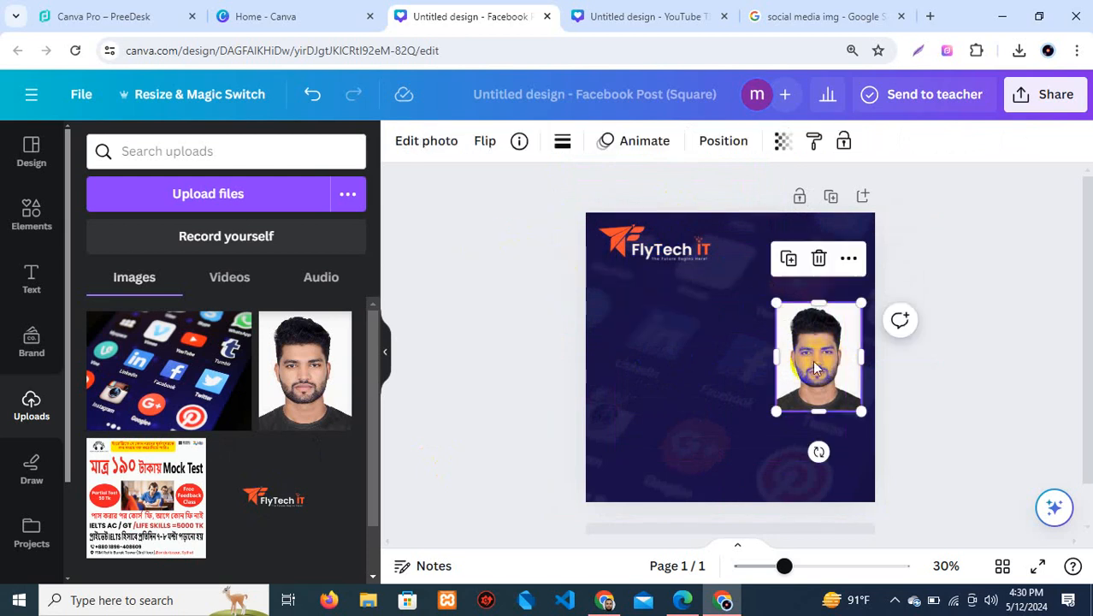
click(520, 313)
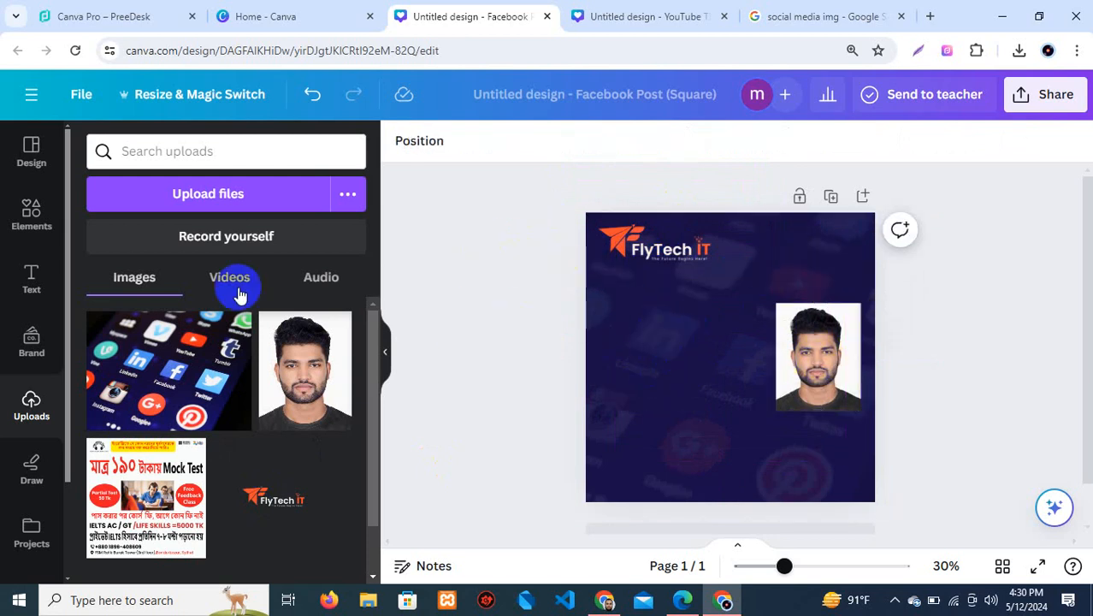
Set the navy overlay's transparency to 77 so the social media icons photo shows through more strongly
click(31, 282)
click(707, 333)
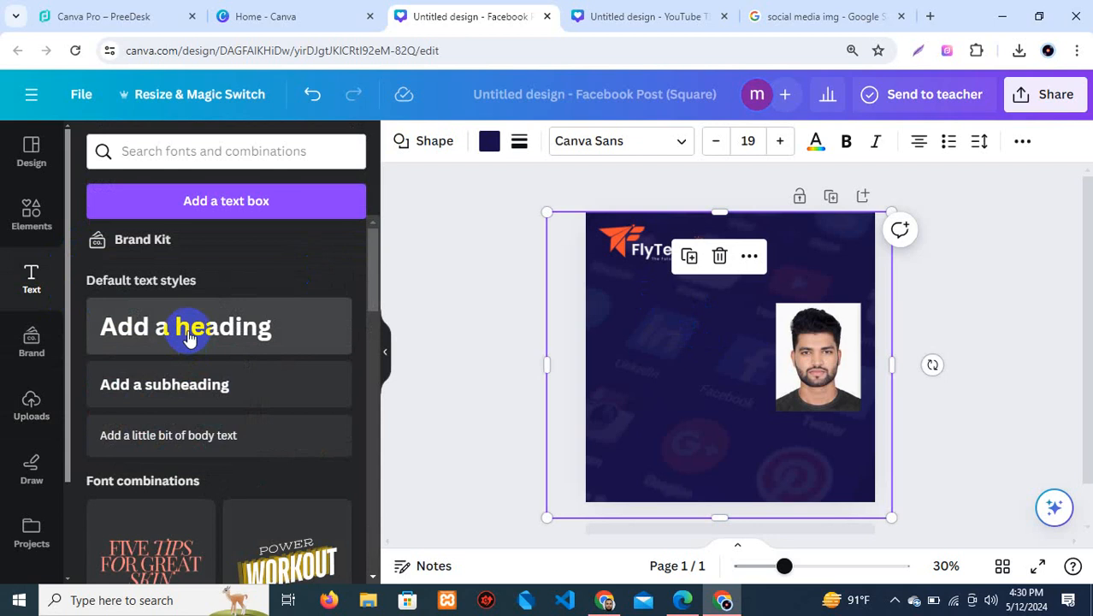
click(704, 364)
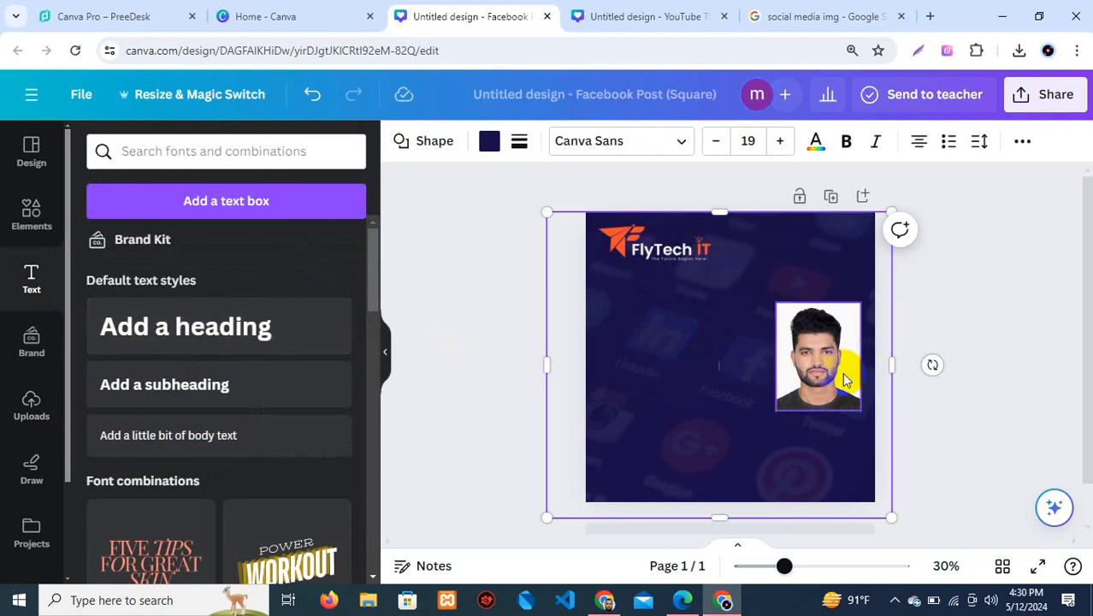
click(1023, 144)
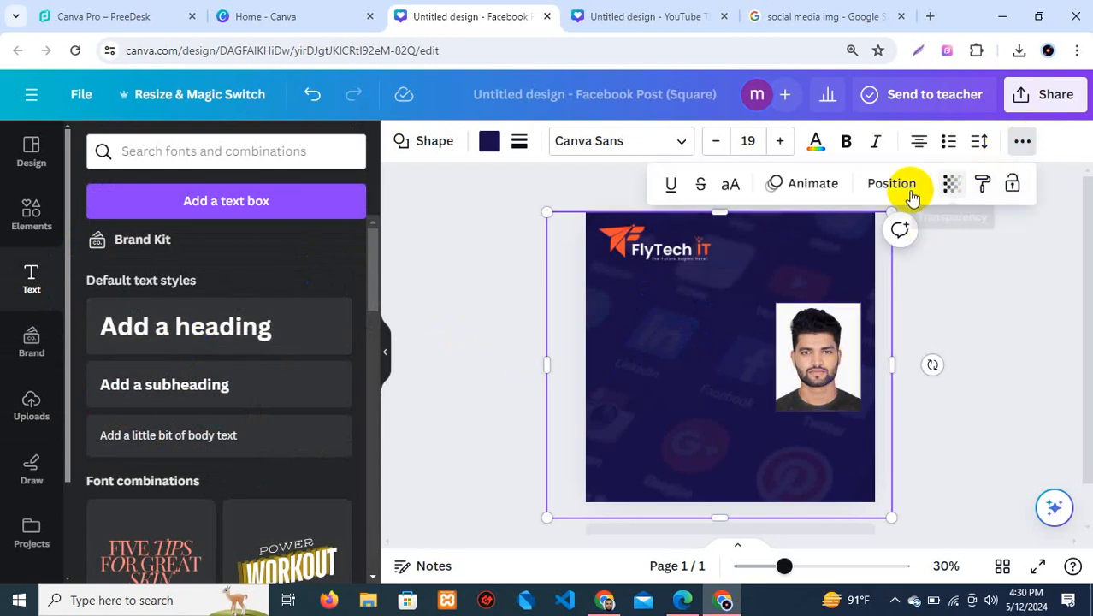
click(953, 190)
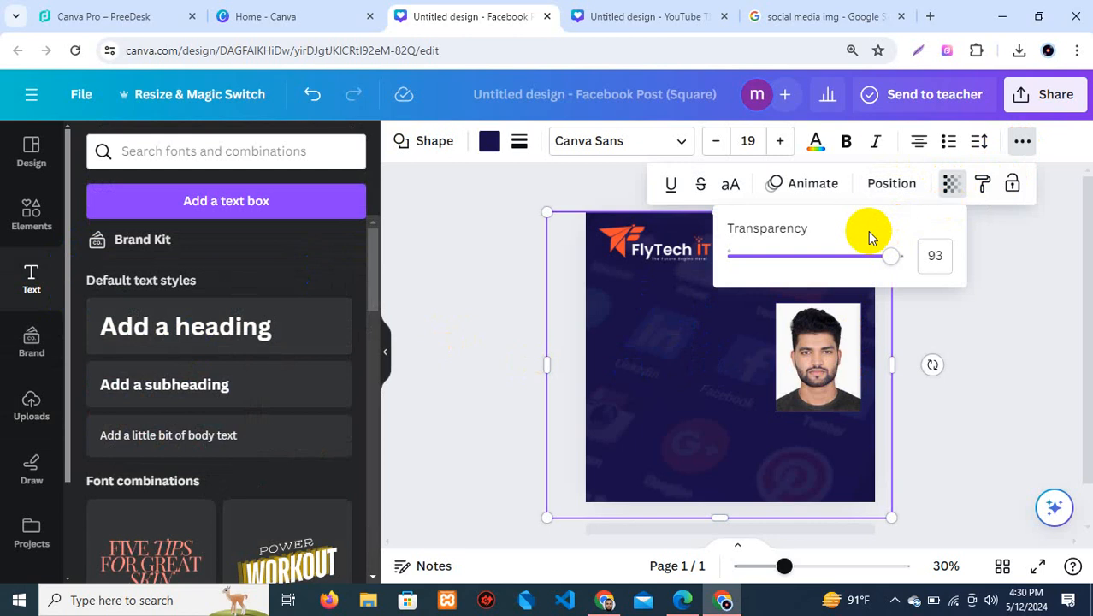
drag(885, 254, 863, 256)
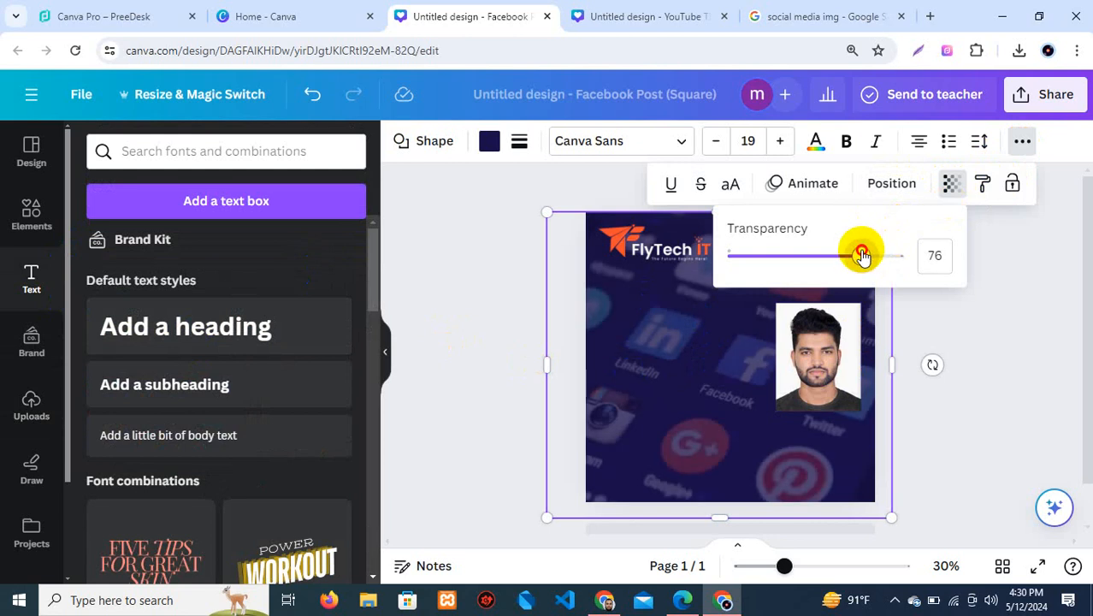
drag(862, 256, 866, 256)
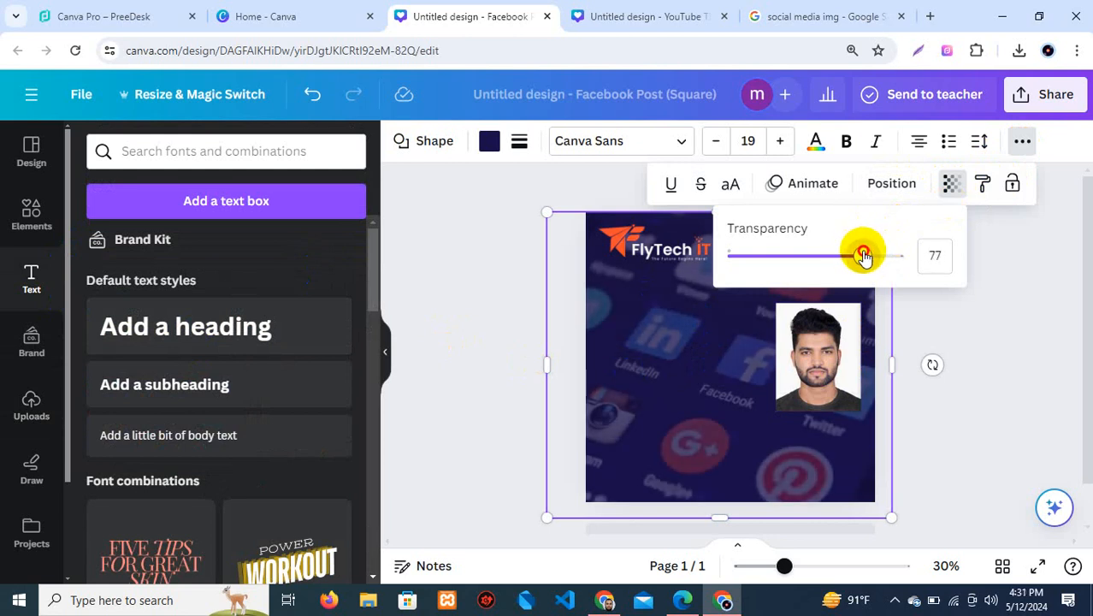
click(818, 269)
Nudge the FlyTech IT logo slightly upward in the page's upper-left corner
click(673, 252)
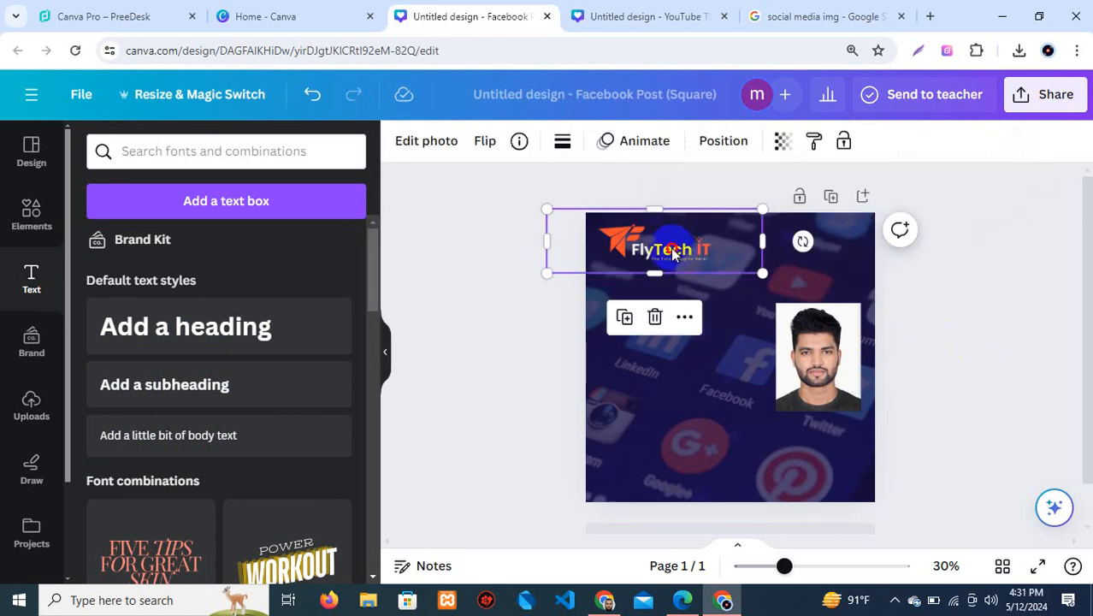
drag(673, 252, 676, 247)
click(675, 379)
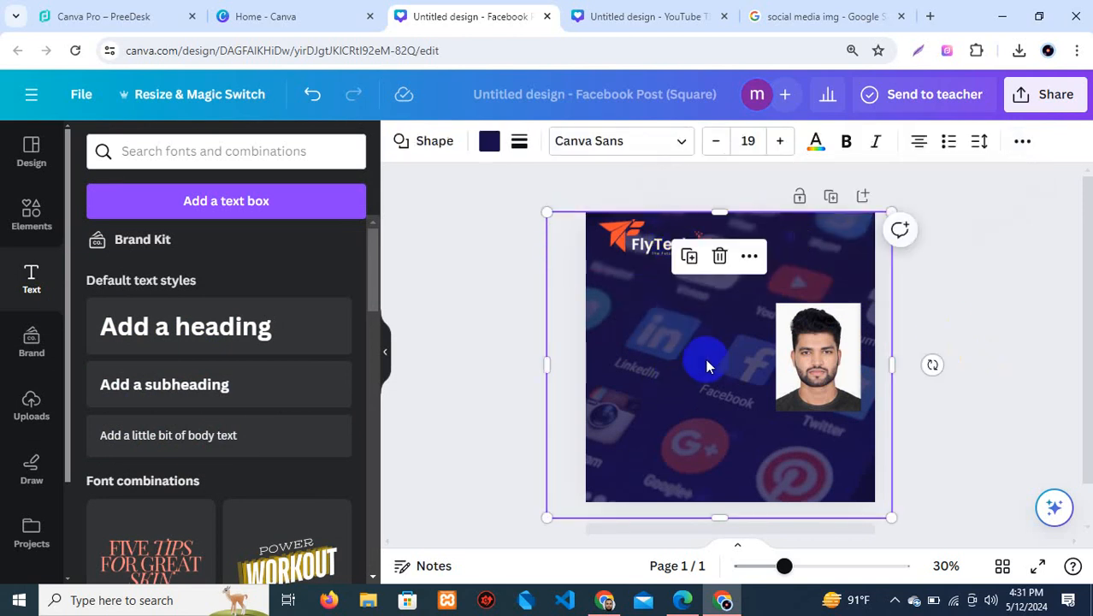
Add a default heading text to the page and move it beneath the logo, beside the portrait photo
click(706, 362)
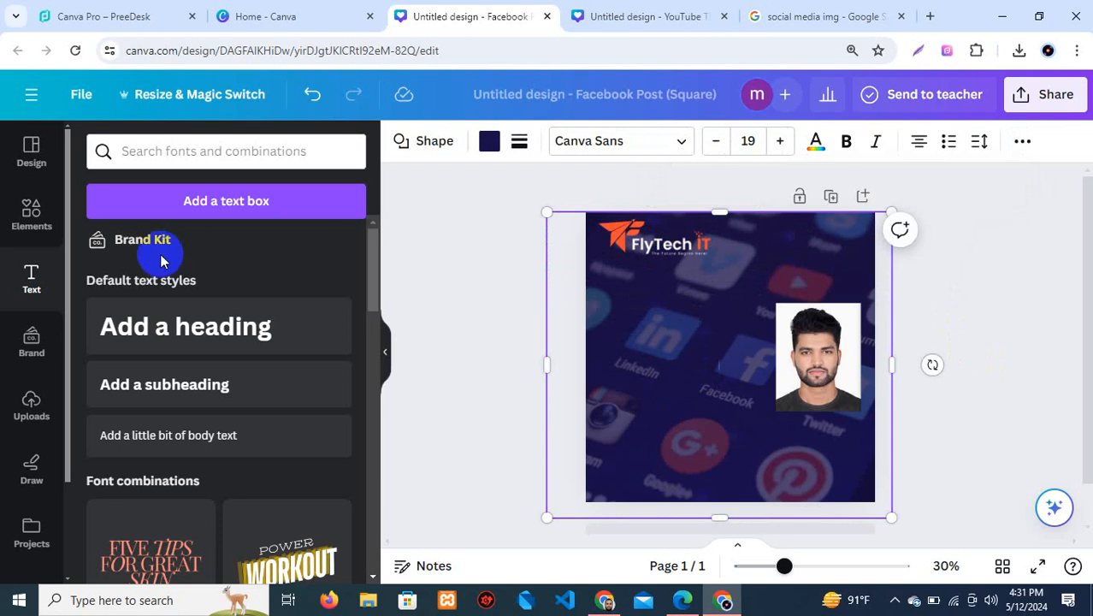
click(173, 323)
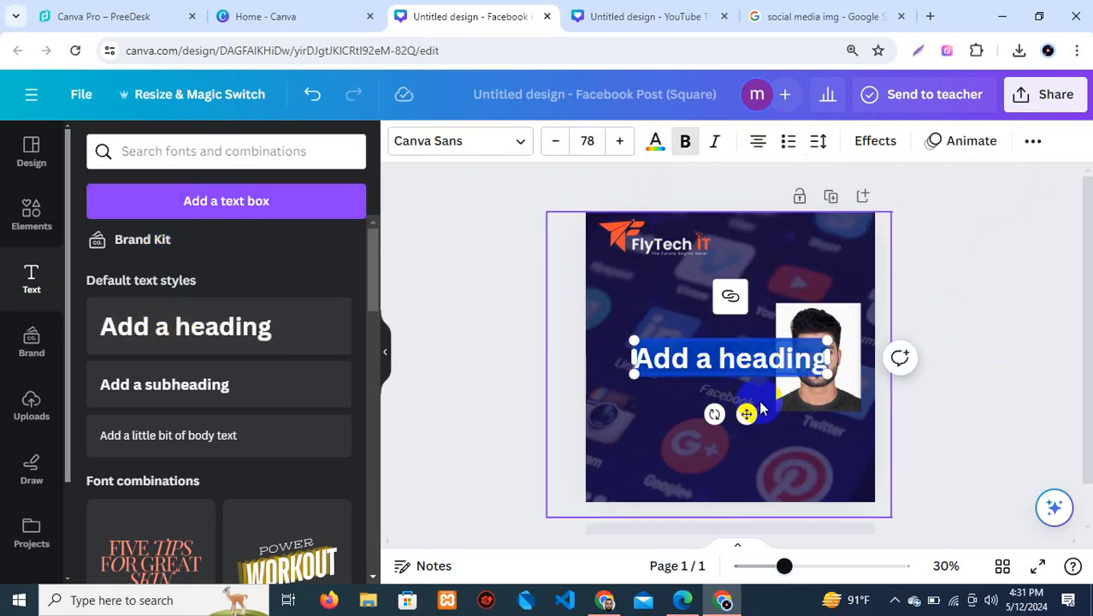
click(752, 382)
drag(722, 354, 701, 326)
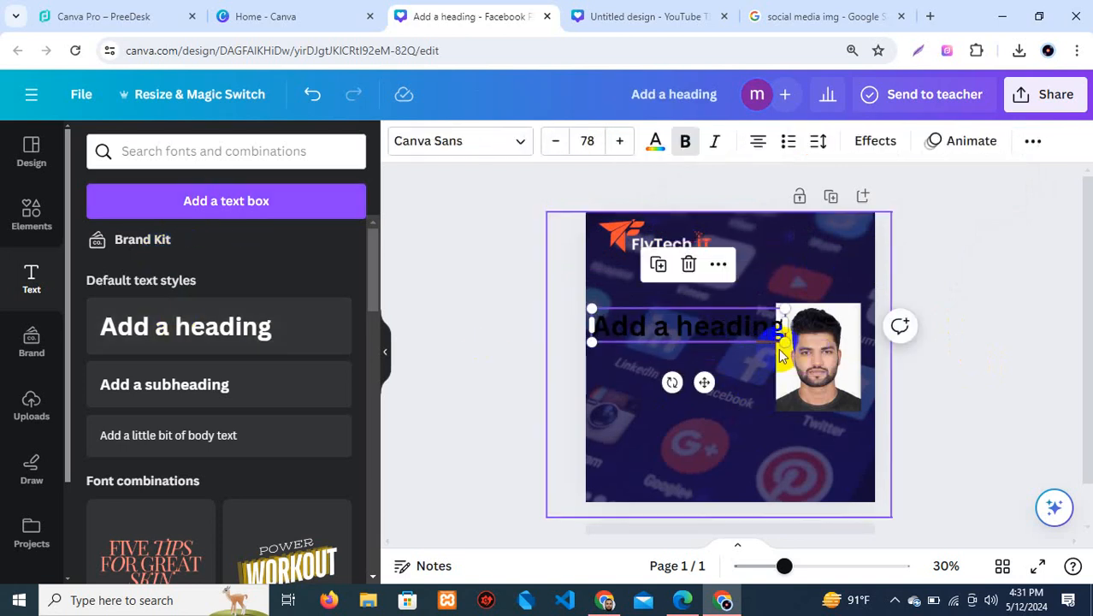
Scale the heading text down to size 65.1 so it sits beside the portrait, and colour it white (#ffffff)
drag(780, 329, 732, 322)
double_click(735, 318)
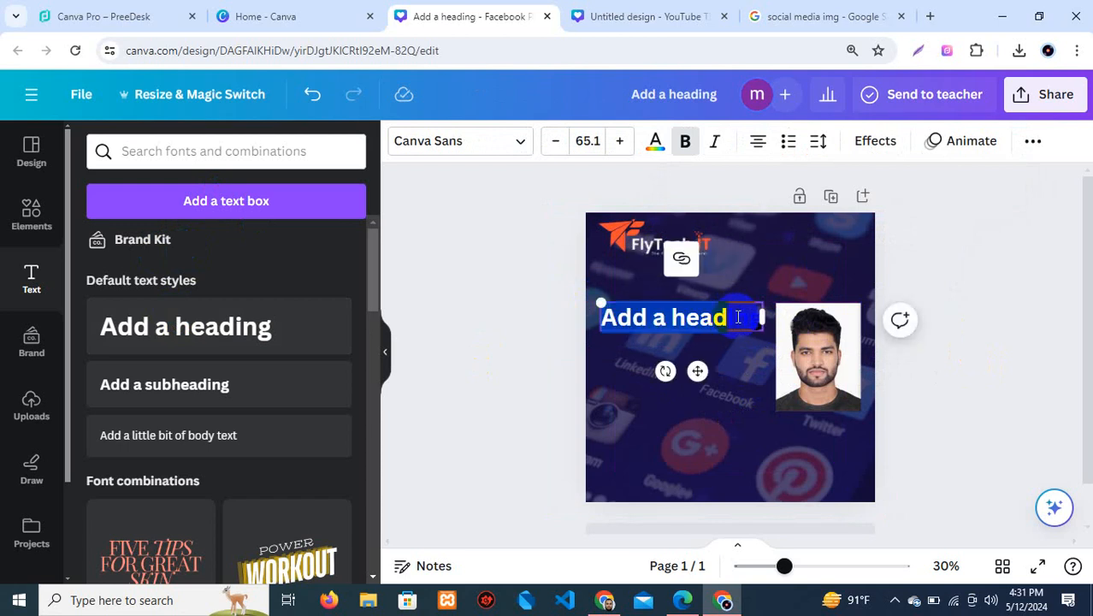
click(698, 318)
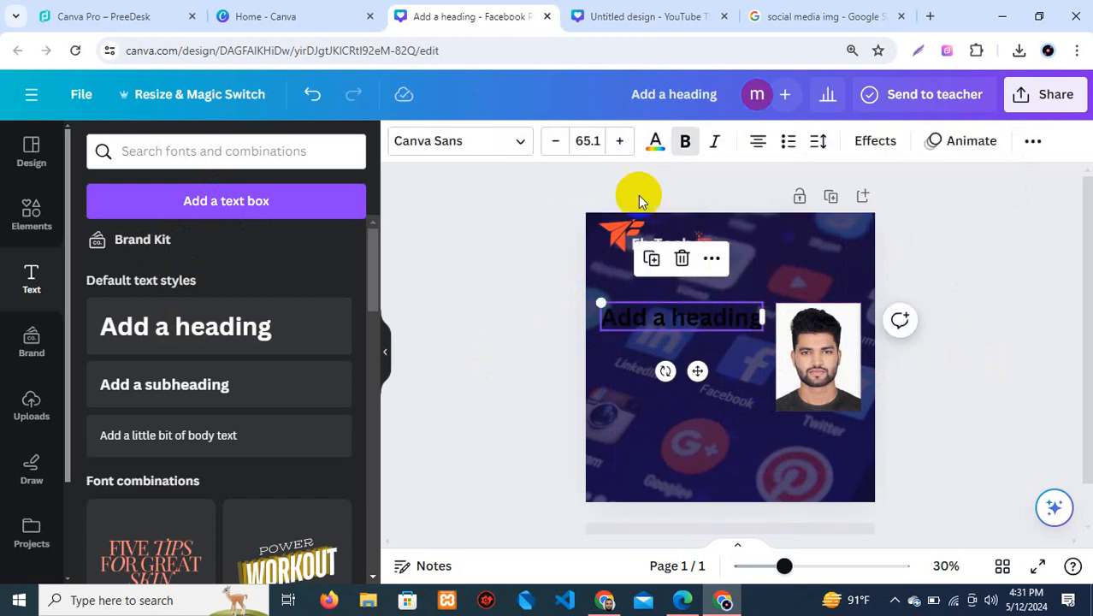
click(654, 143)
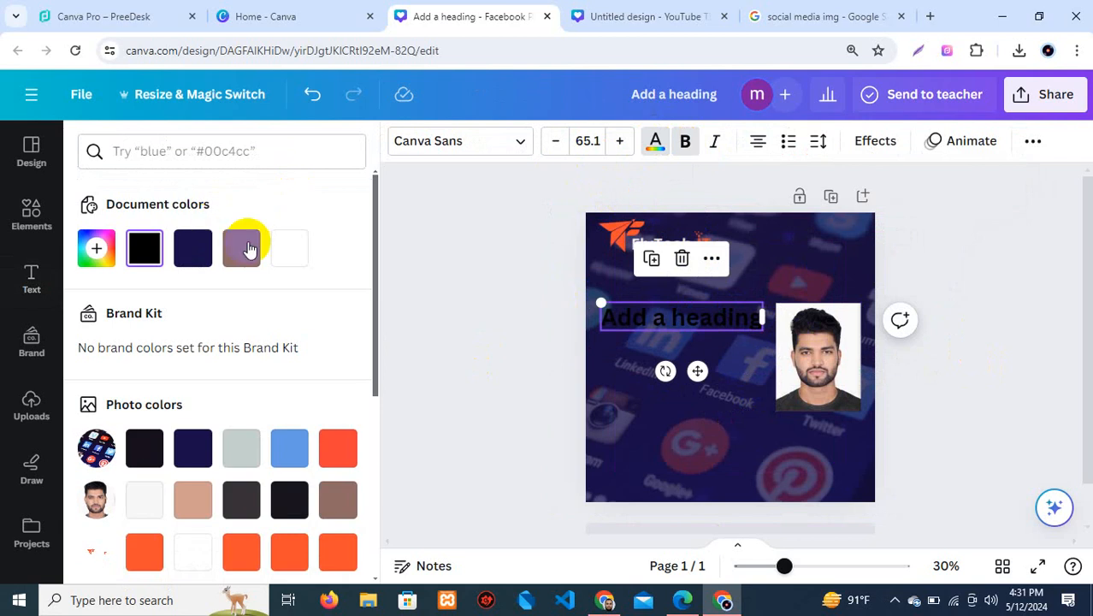
click(293, 247)
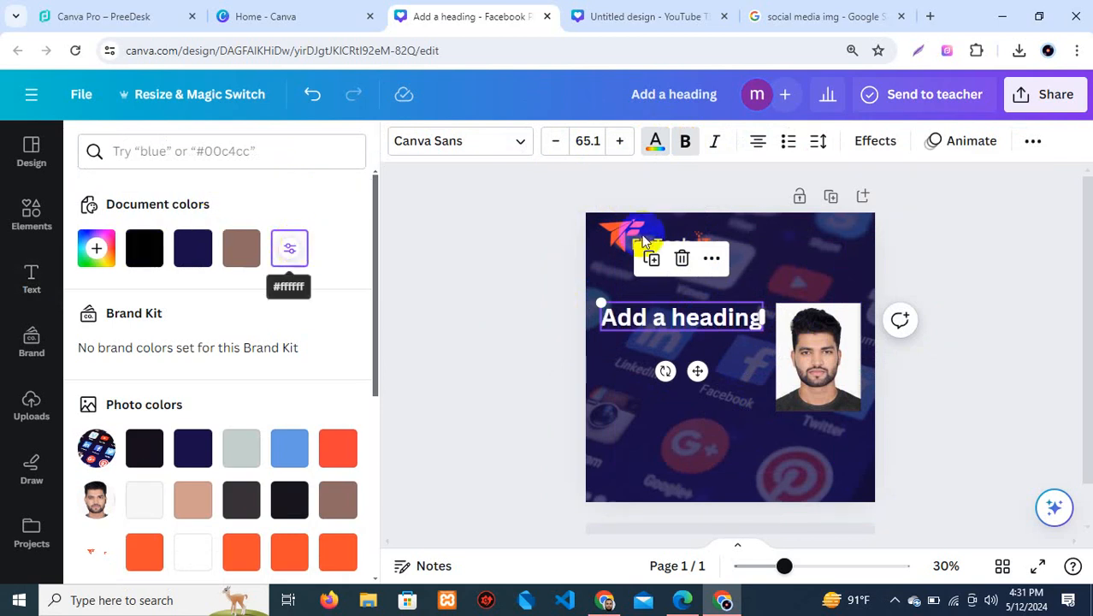
Change the heading's font to Chewy
click(516, 151)
scroll(191, 440, down, 2)
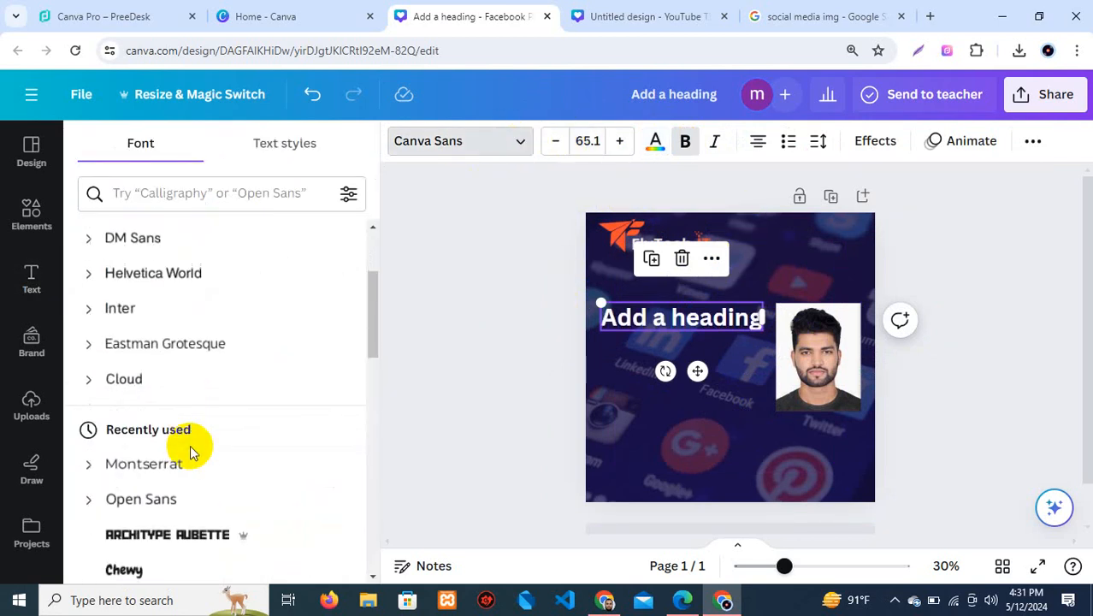
scroll(189, 449, down, 3)
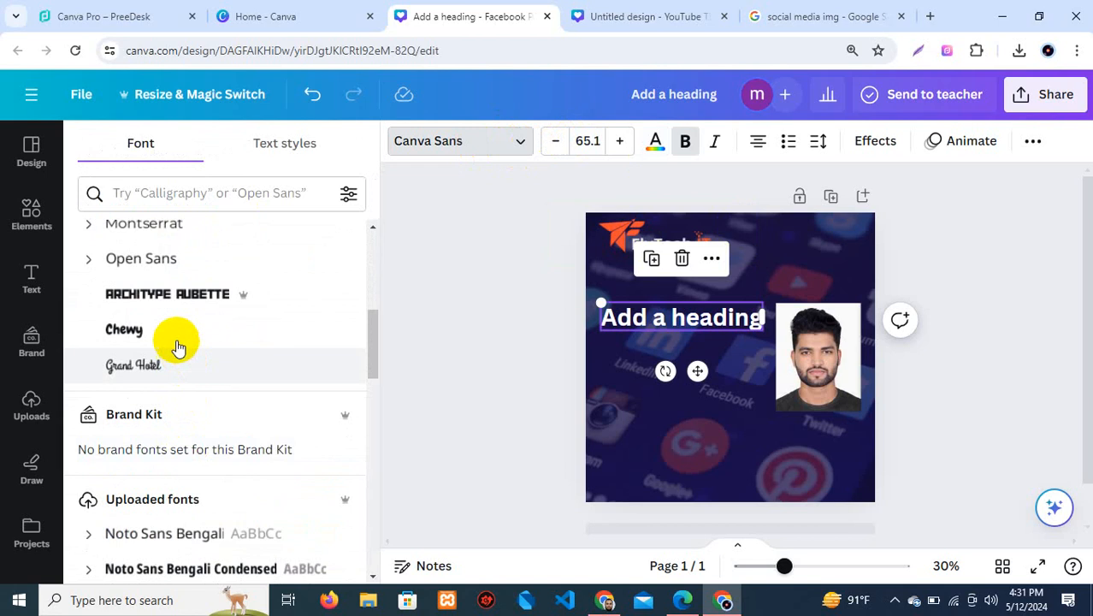
click(178, 345)
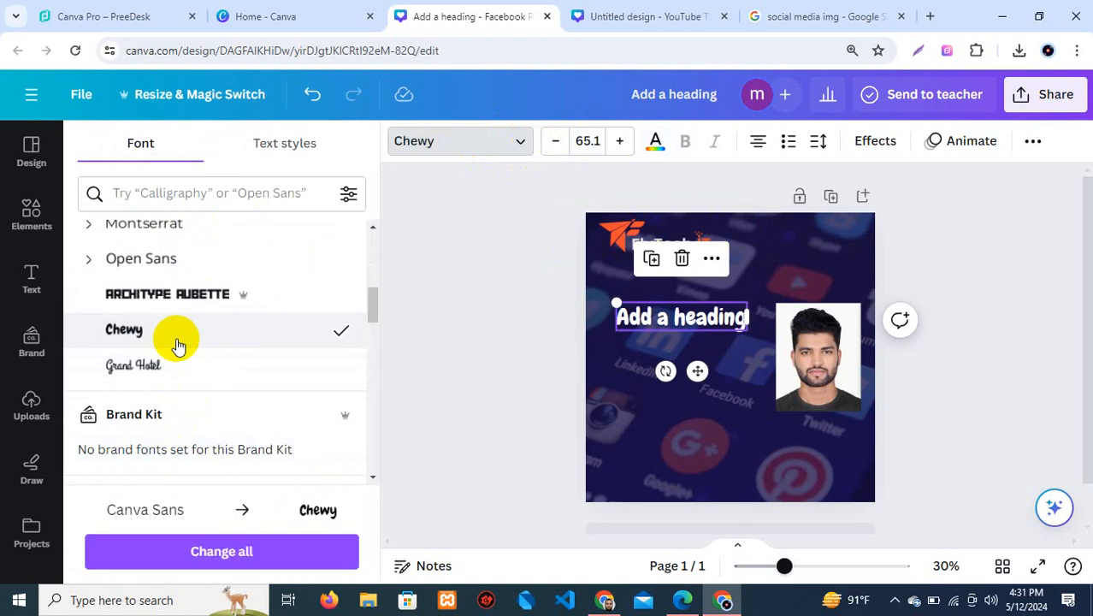
Change the heading's font to Gagalin
scroll(171, 394, down, 5)
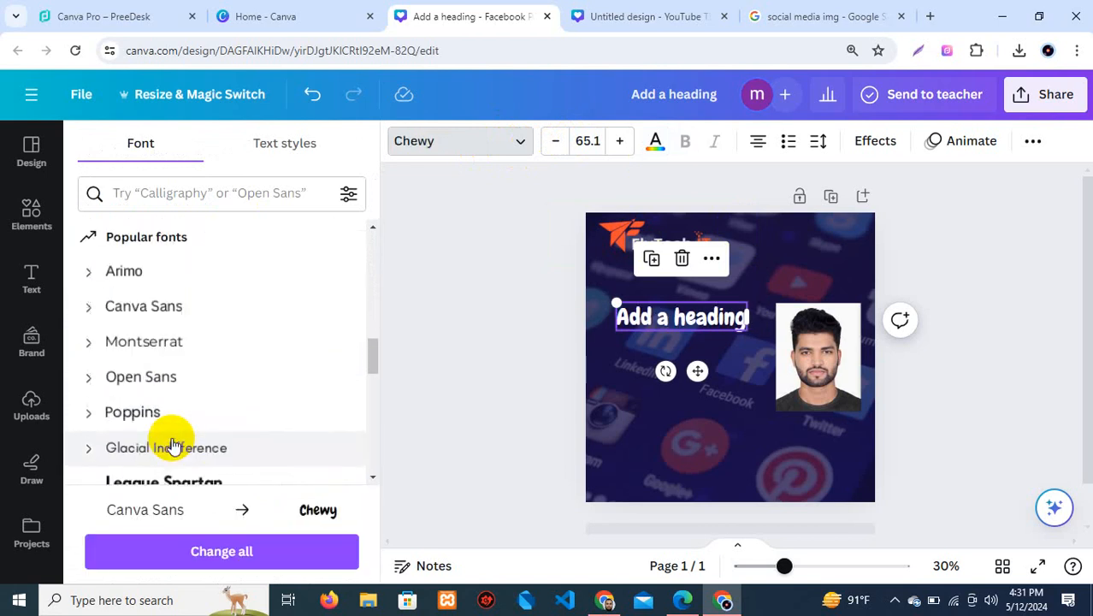
scroll(174, 446, down, 3)
scroll(173, 444, down, 2)
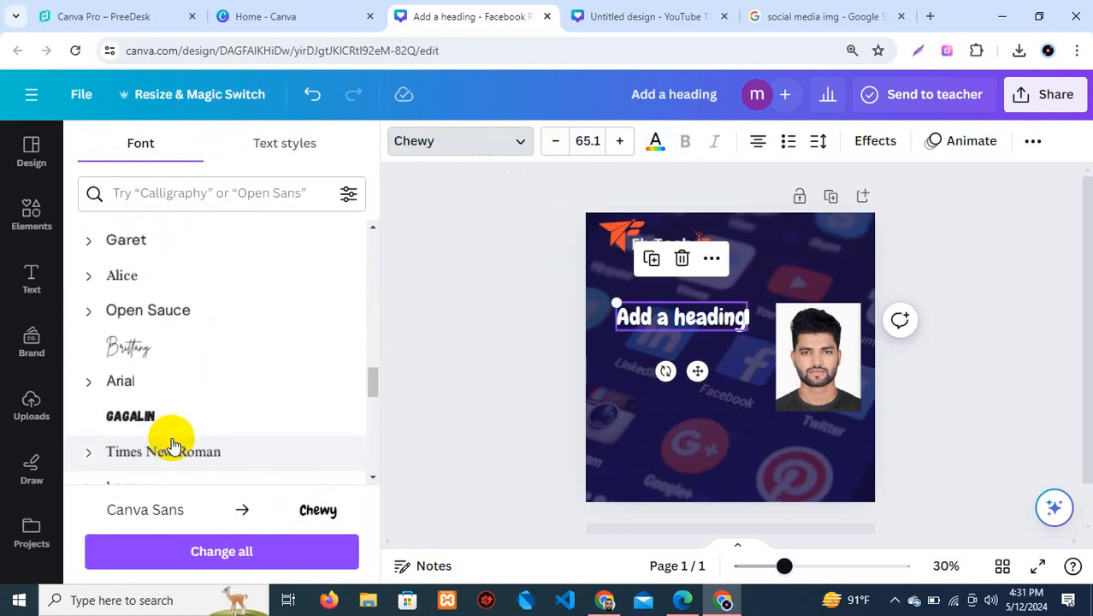
click(164, 419)
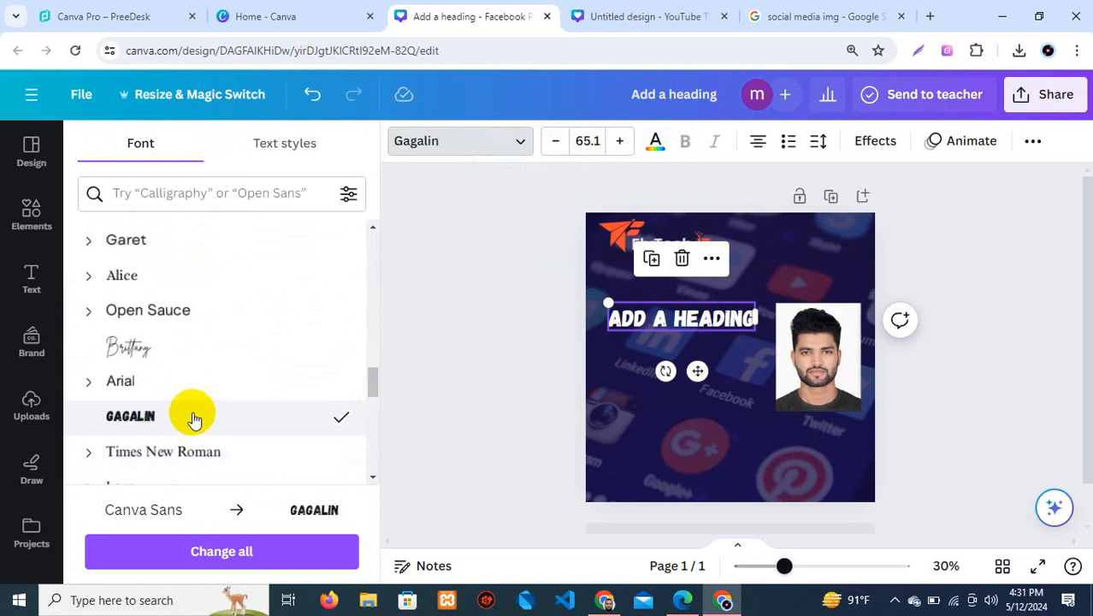
Try to toggle the uppercase setting on the heading text
double_click(752, 320)
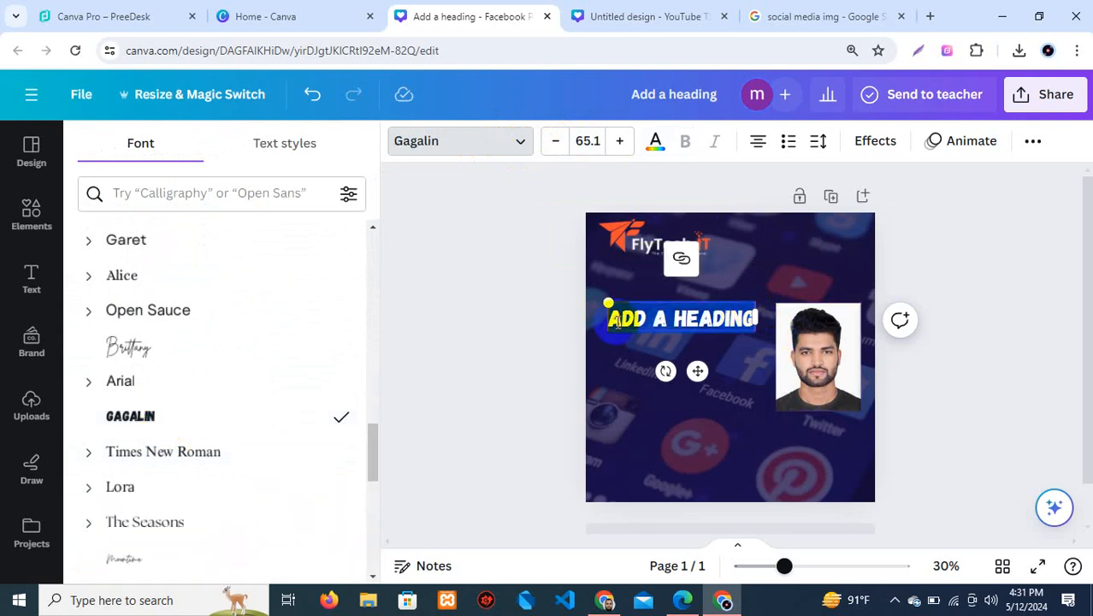
click(32, 281)
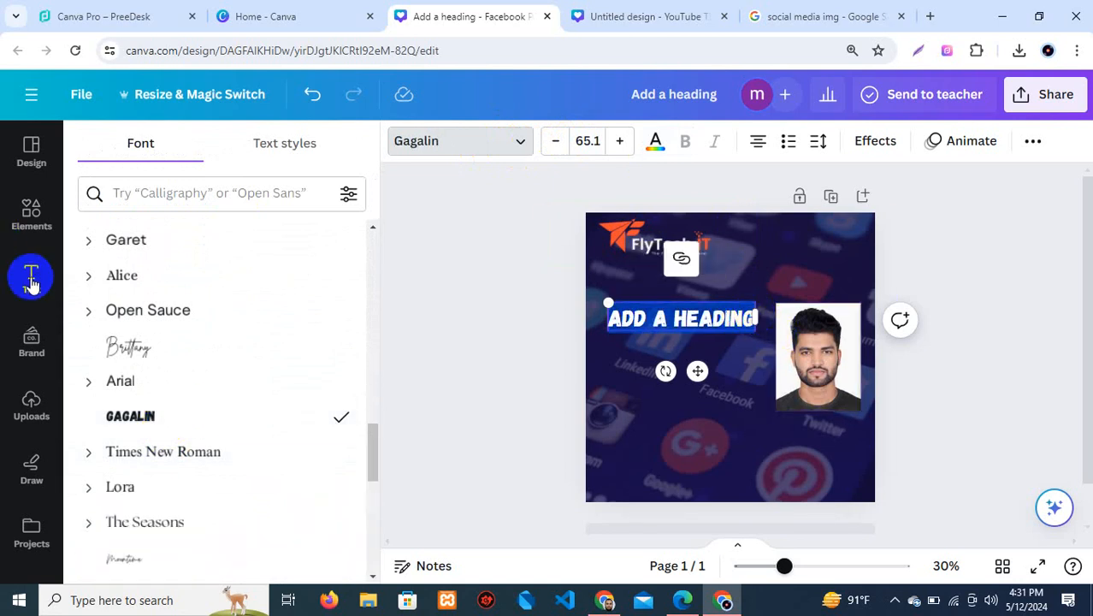
click(754, 316)
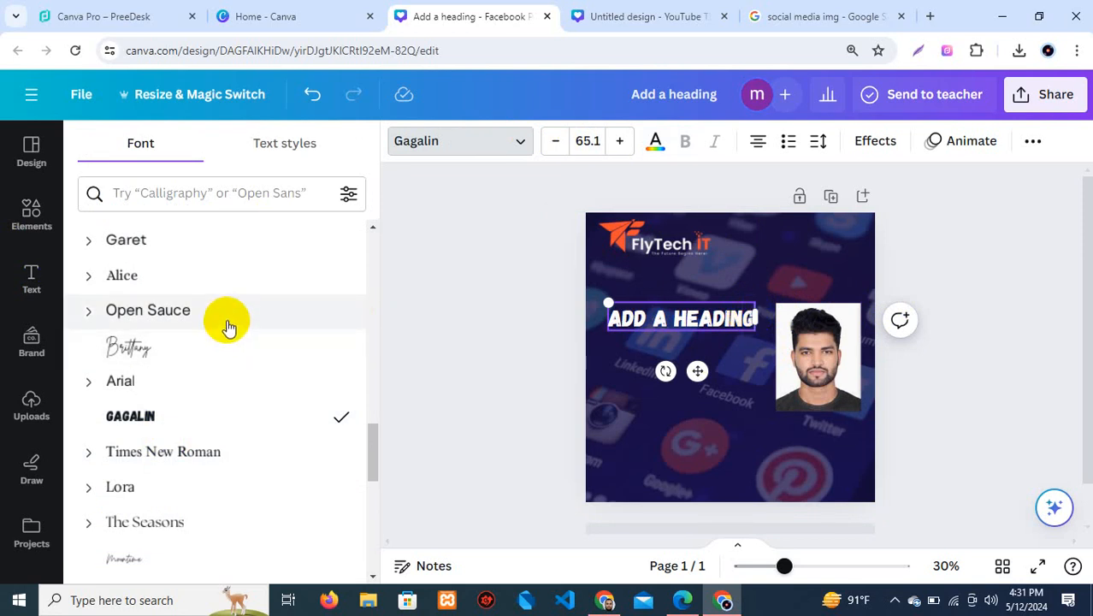
click(1032, 143)
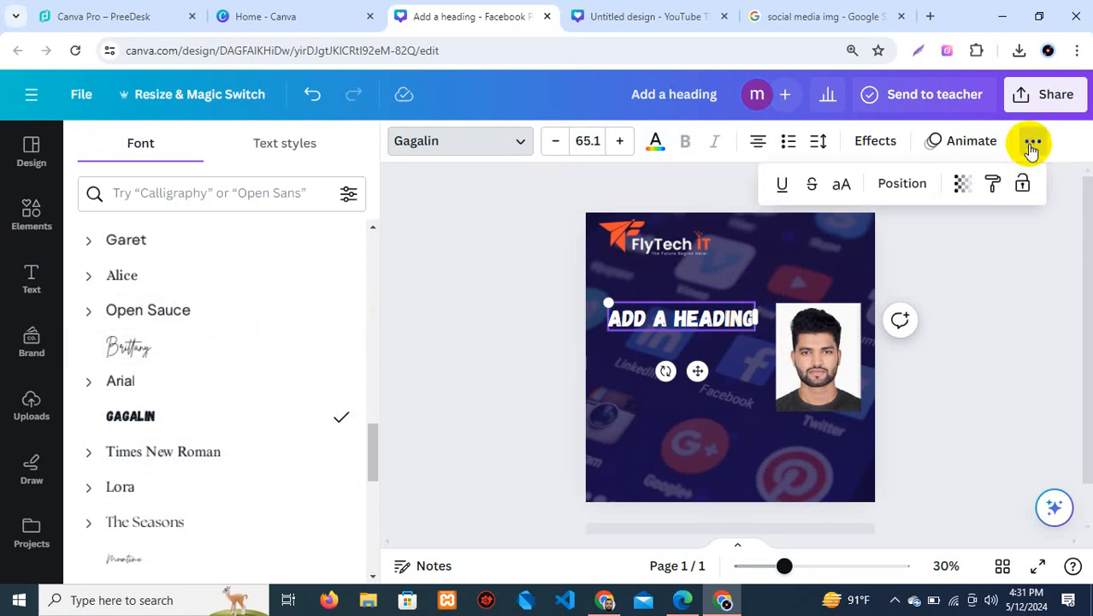
click(843, 188)
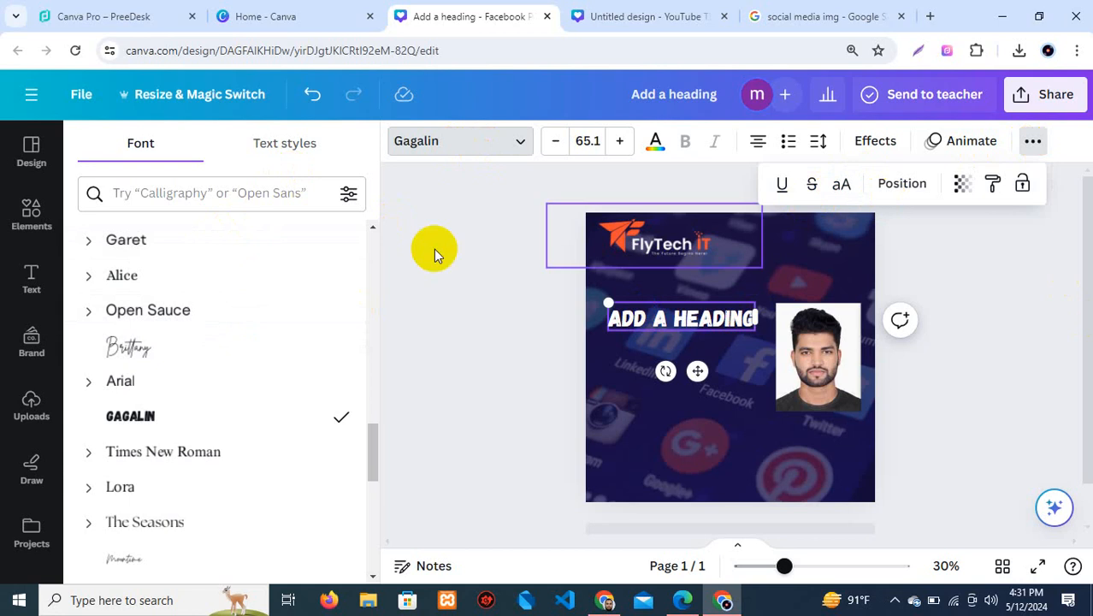
Change the heading's font to Lora and try its Bold style
scroll(187, 490, down, 1)
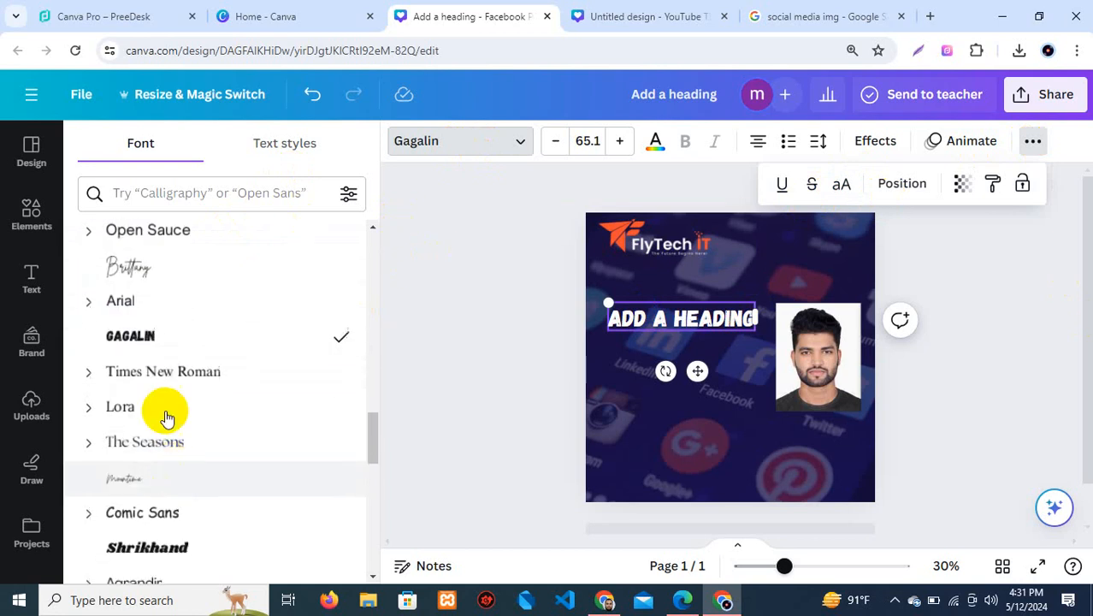
click(166, 410)
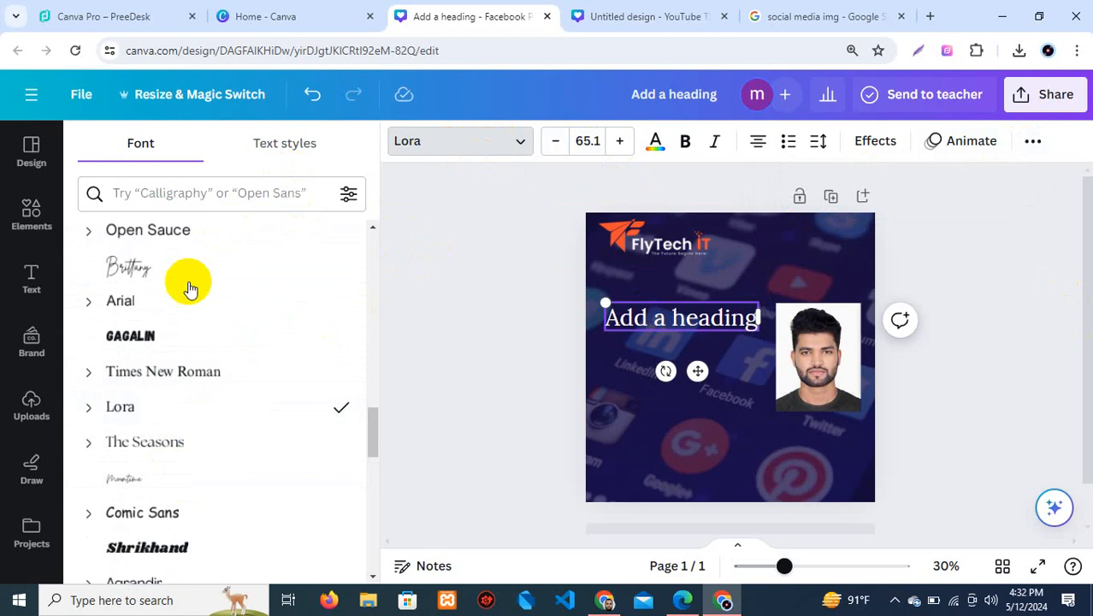
click(87, 408)
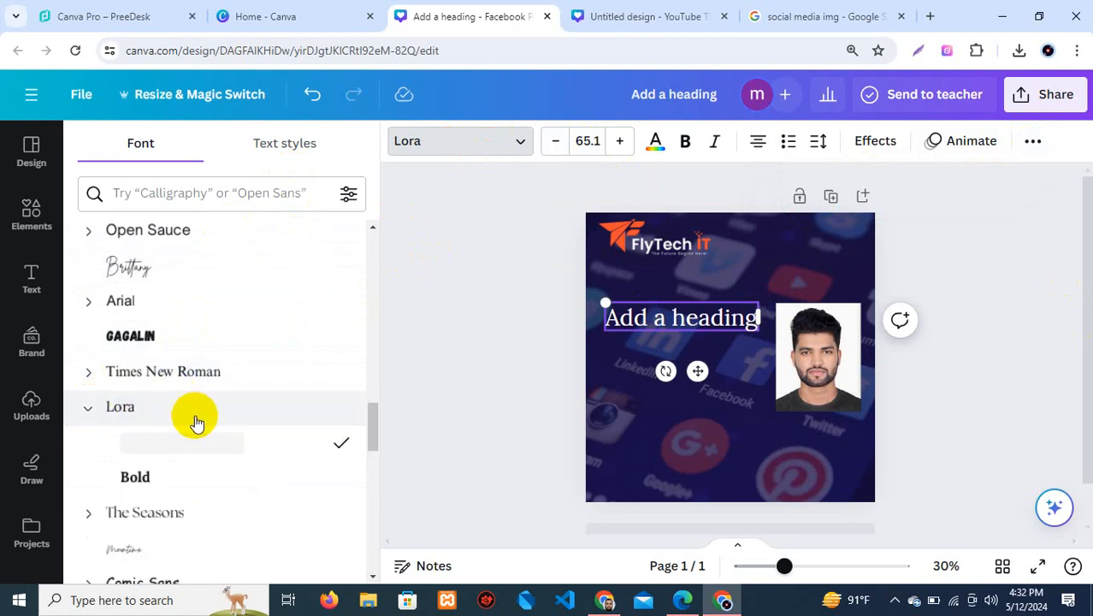
scroll(167, 453, down, 1)
click(152, 398)
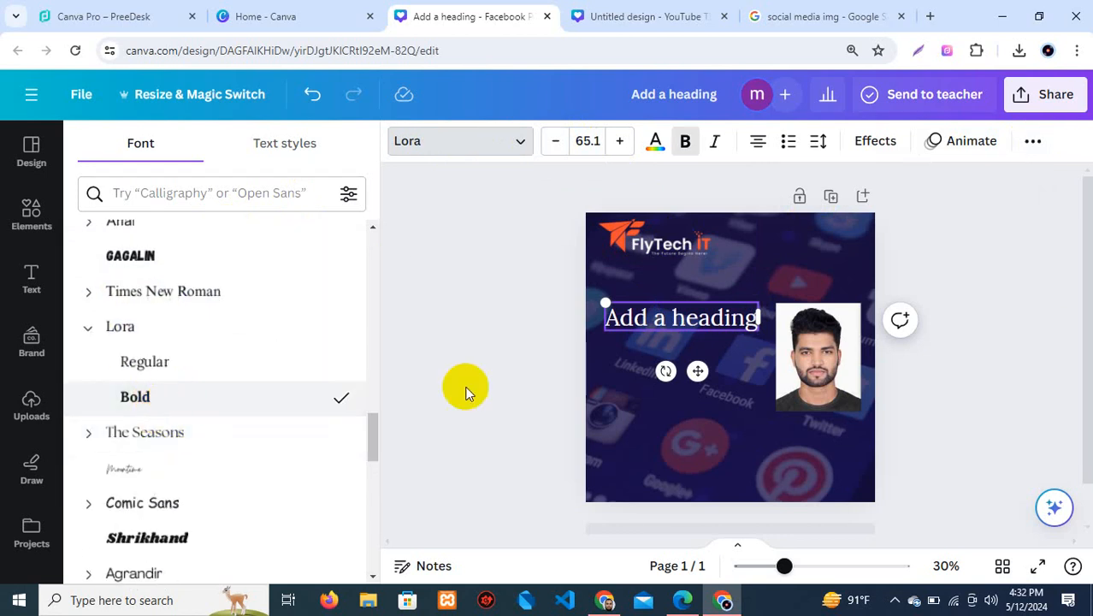
Clear the placeholder wording from the heading text box
click(684, 315)
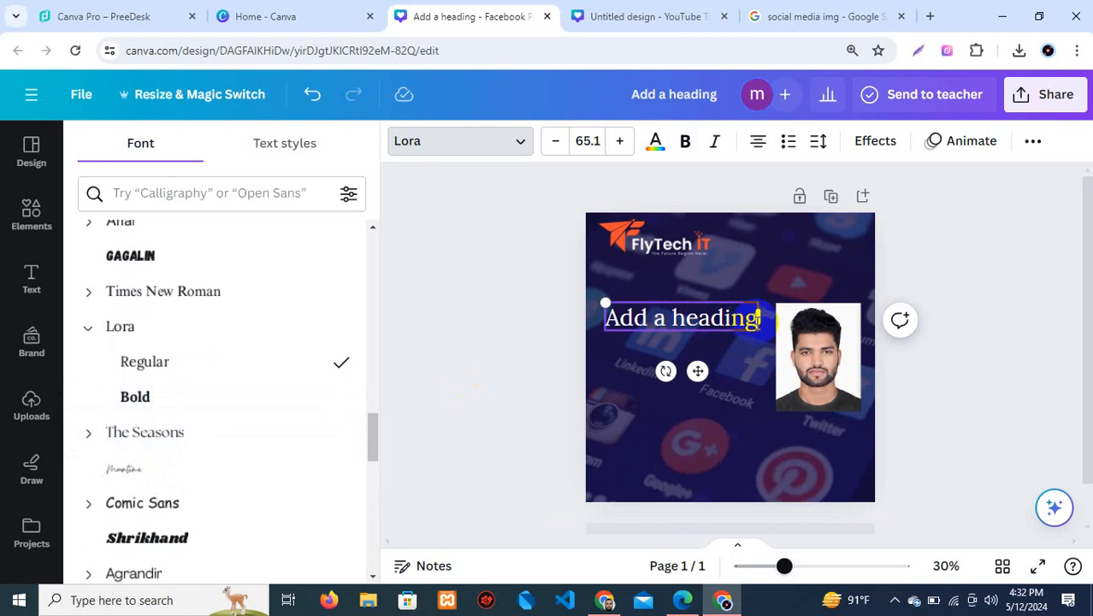
key(BackSpace)
key(BackSpace)
key(BackSpace)
key(BackSpace)
key(BackSpace)
key(BackSpace)
key(BackSpace)
key(BackSpace)
key(BackSpace)
key(BackSpace)
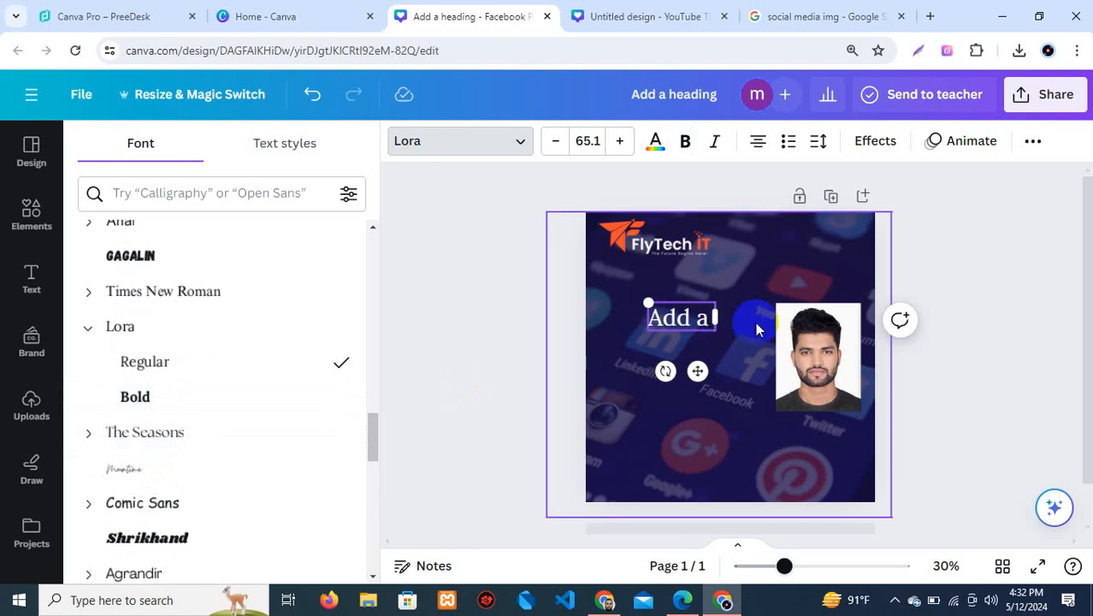
key(BackSpace)
key(BackSpace)
key(BackSpace)
text(De)
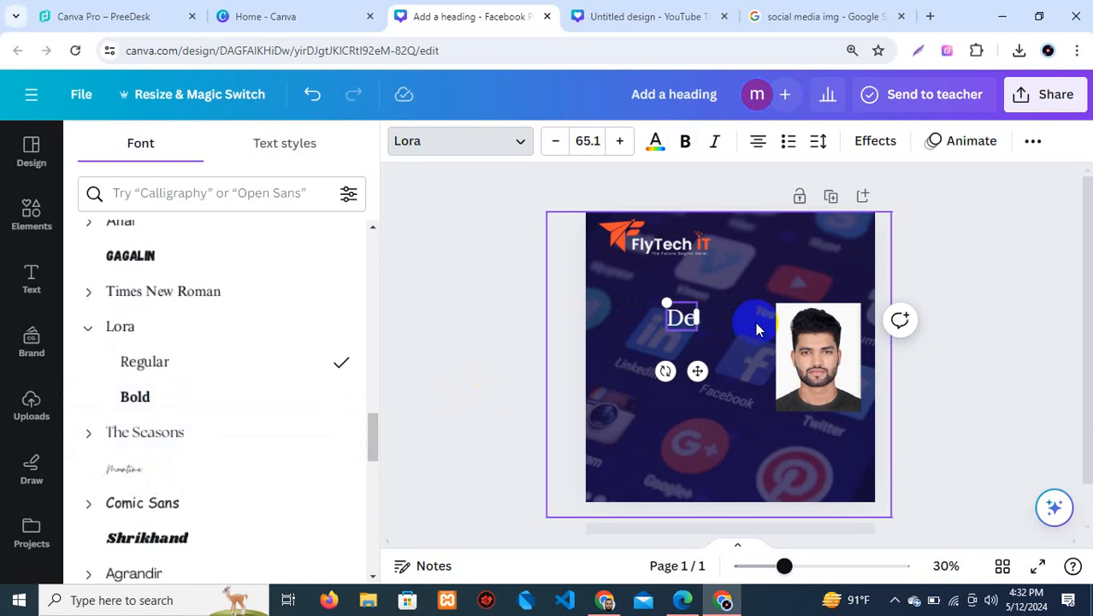
key(BackSpace)
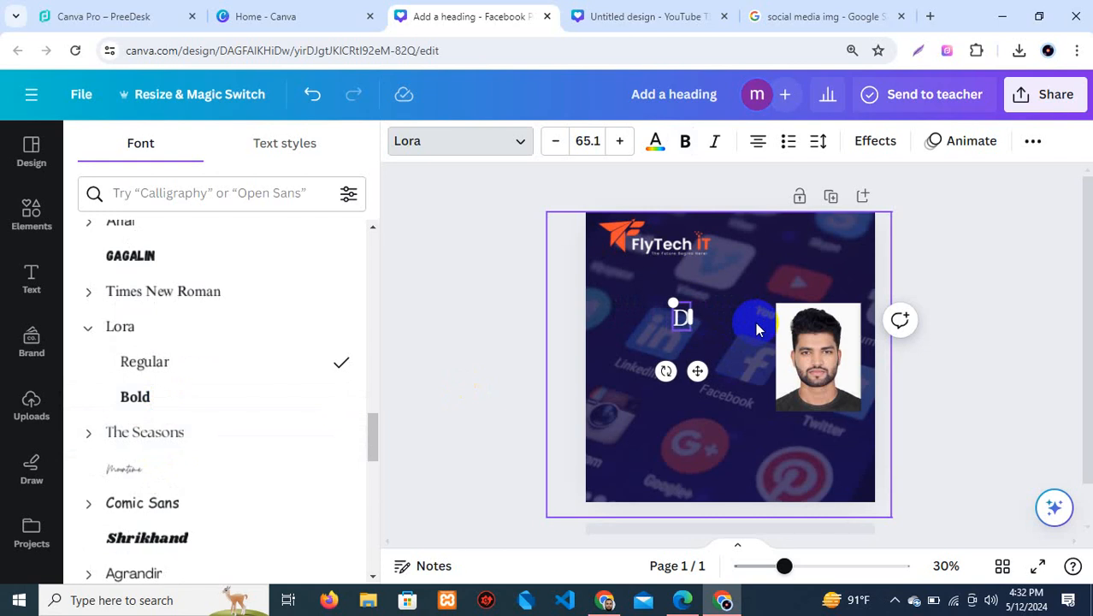
text(igital)
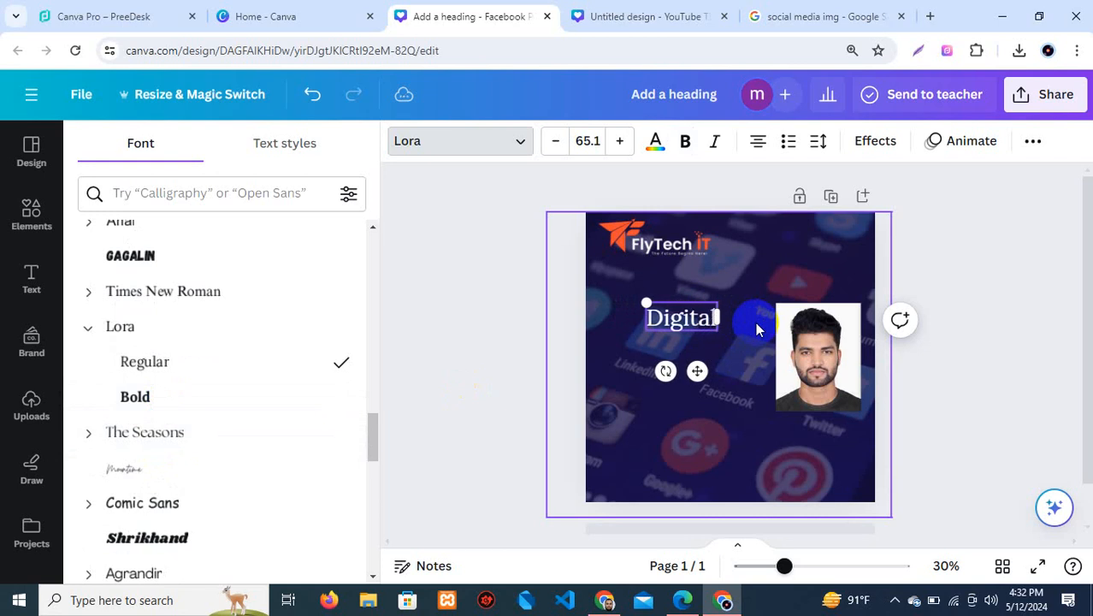
key(BackSpace)
key(BackSpace)
key(BackSpace)
key(BackSpace)
key(BackSpace)
key(BackSpace)
key(BackSpace)
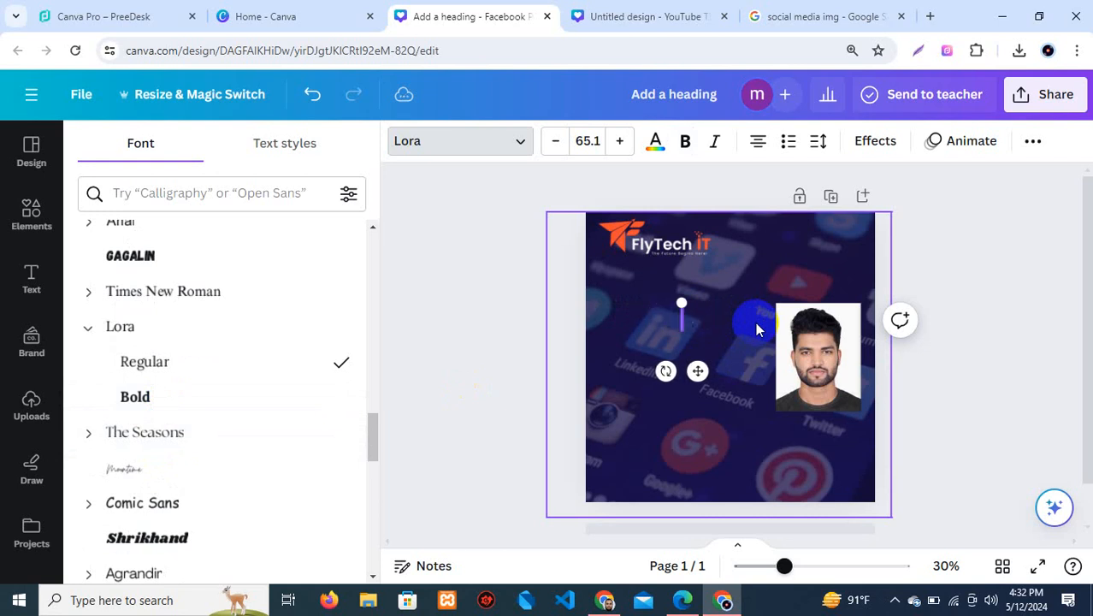
Enter "Socail Media Manager" as the heading text
text(Socail)
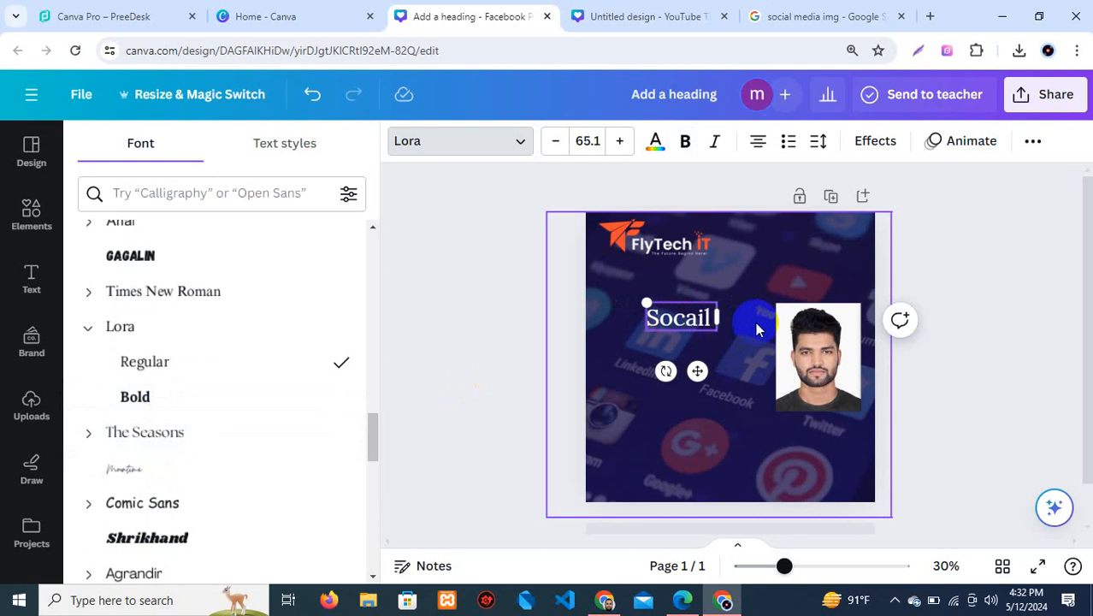
text( Med)
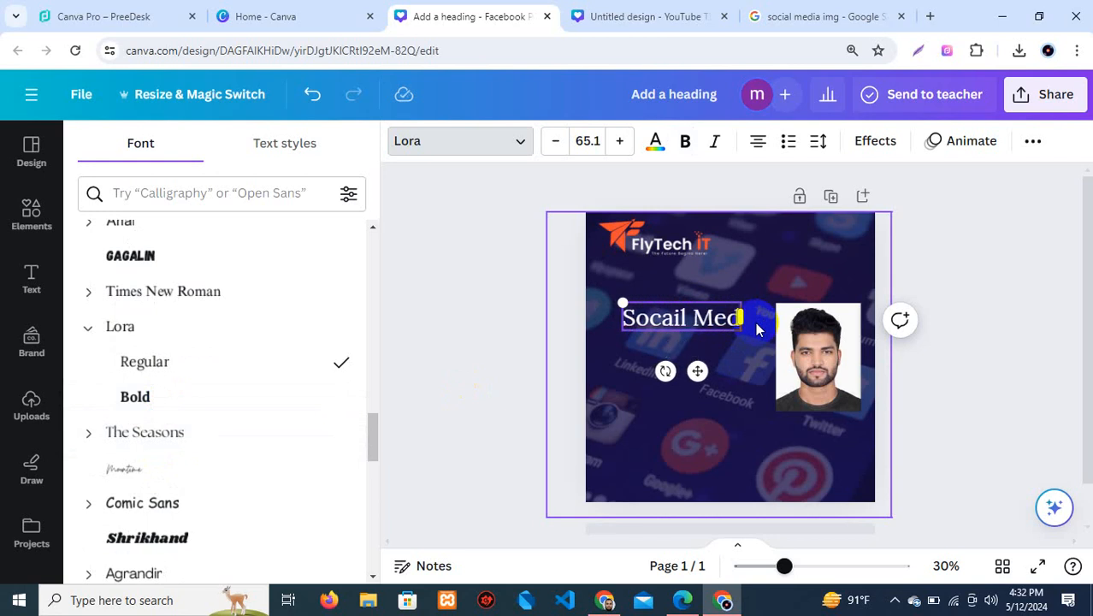
text(ia Ma)
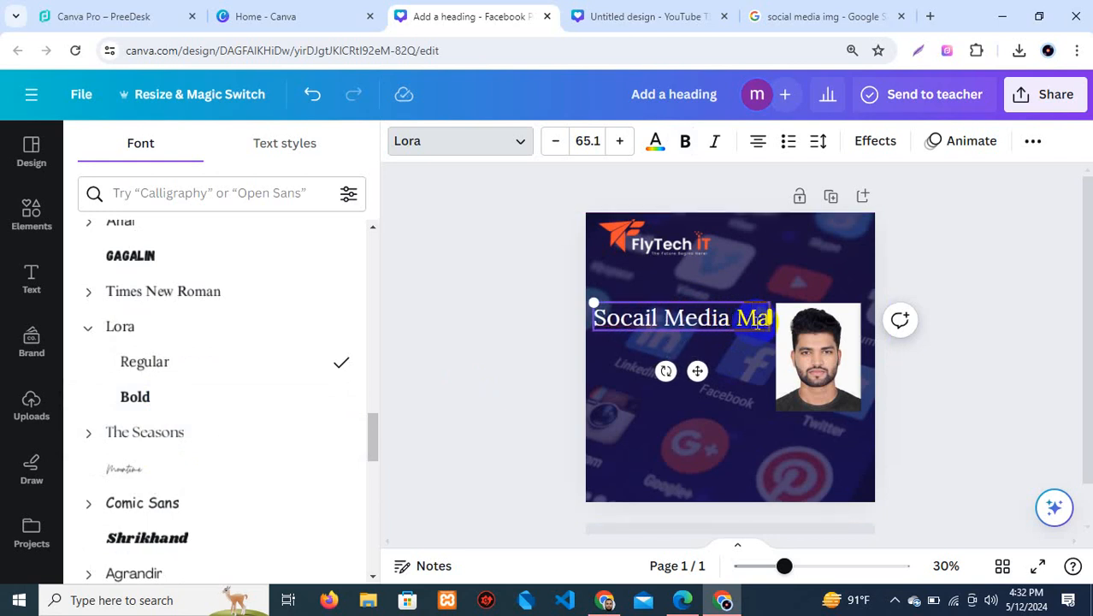
text(nager)
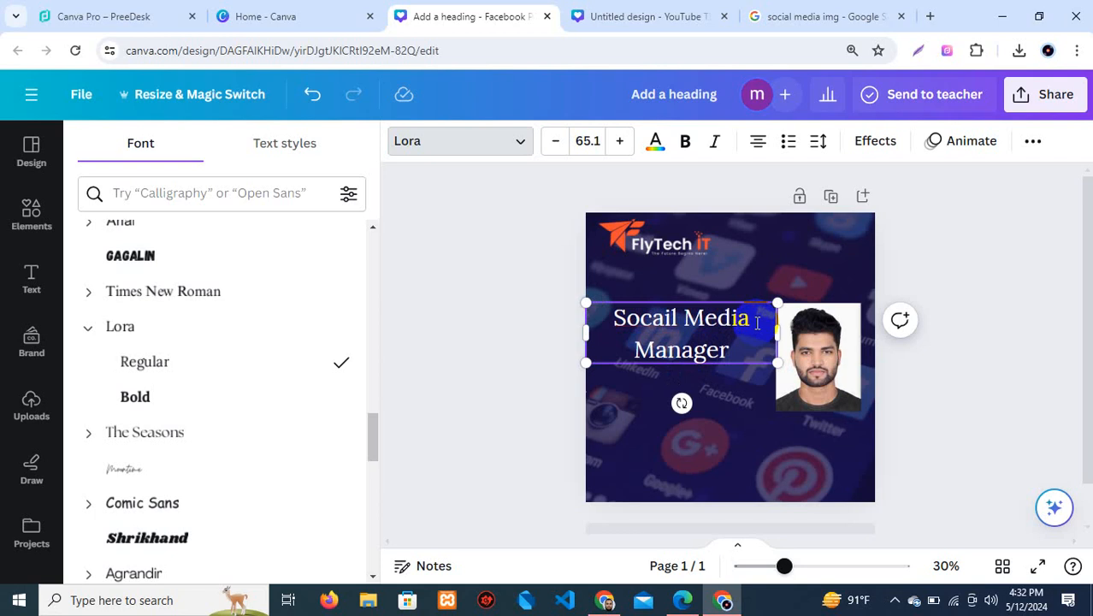
click(760, 276)
Enlarge the heading to font size 75.7 and shift it slightly left, away from the portrait
click(709, 329)
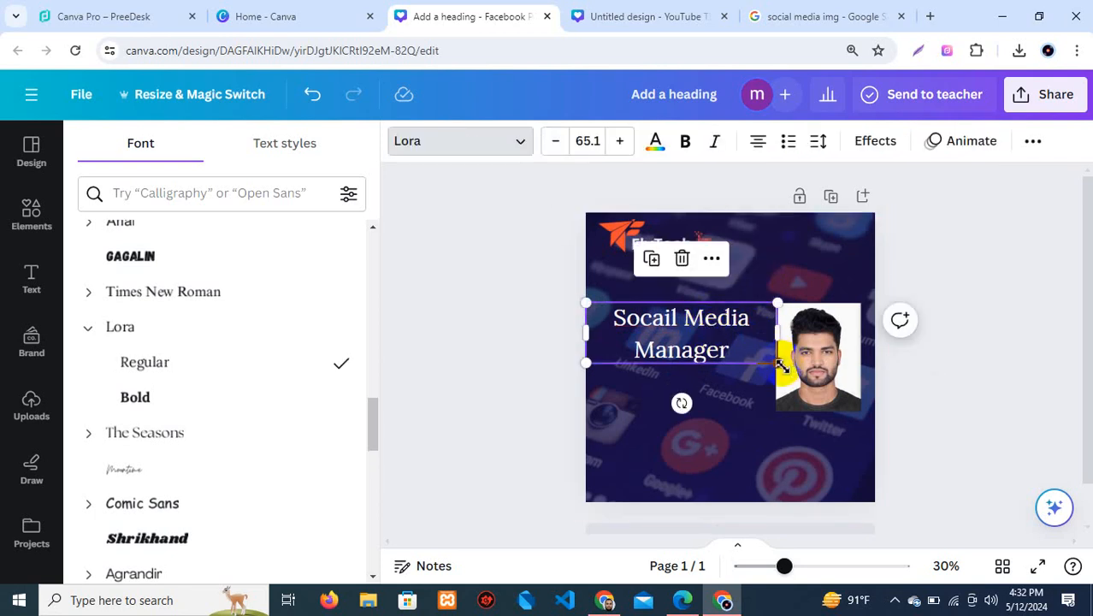
drag(782, 366, 808, 372)
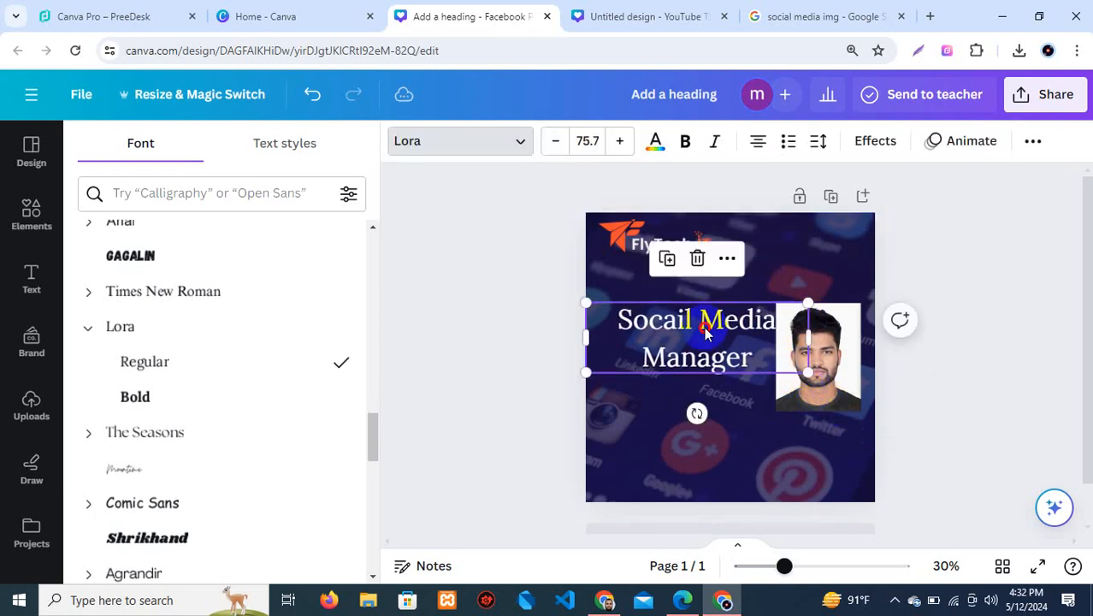
drag(705, 334, 689, 333)
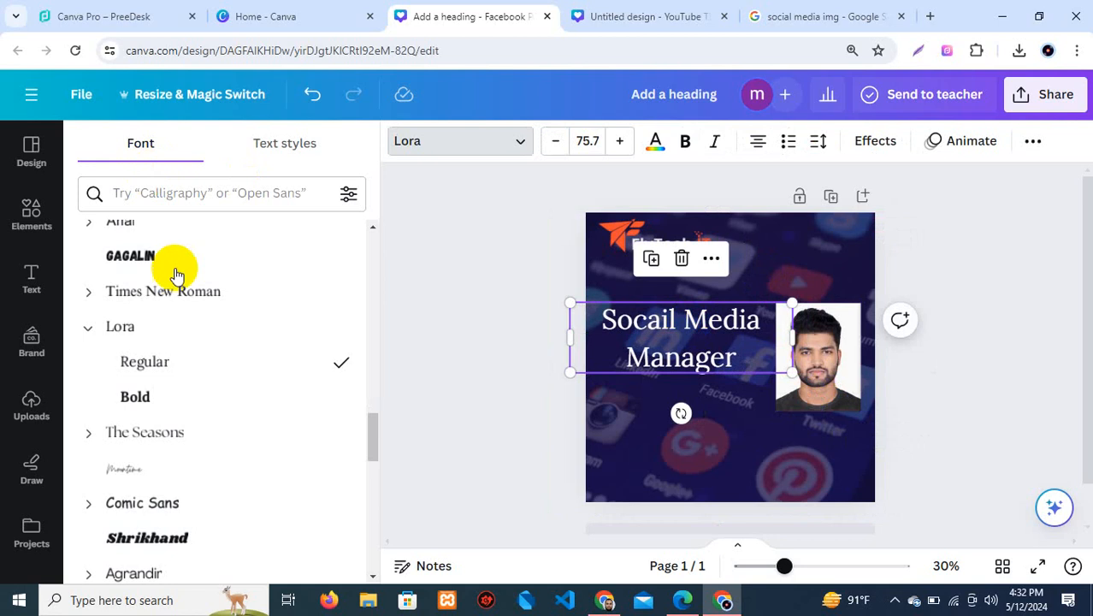
Try the Gagalin font on the "Socail Media Manager" heading, and settle on Horizon
scroll(176, 275, up, 3)
click(135, 419)
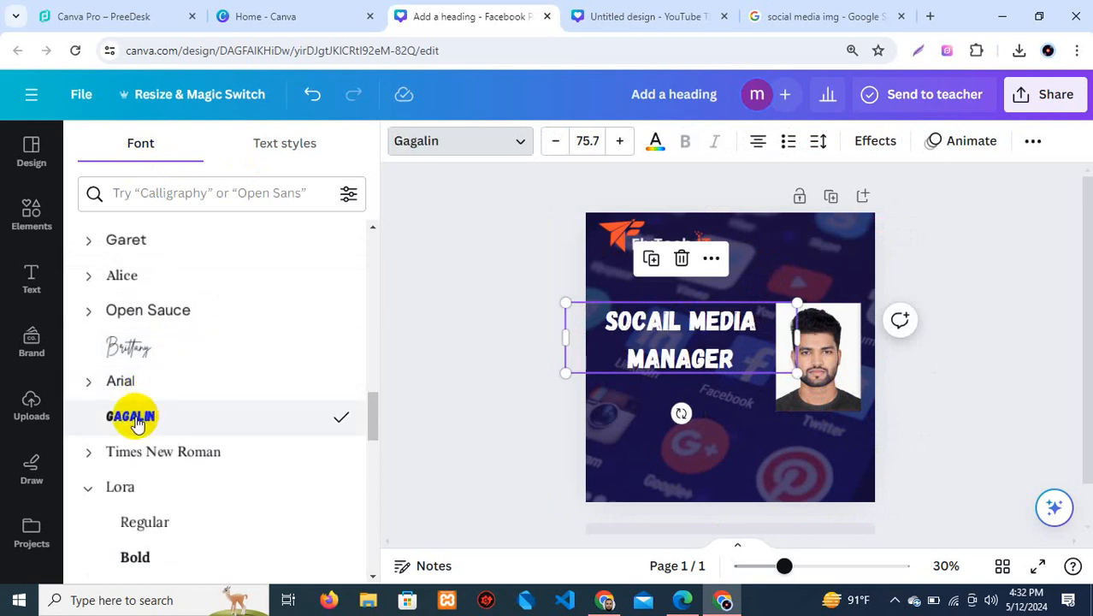
scroll(171, 432, down, 4)
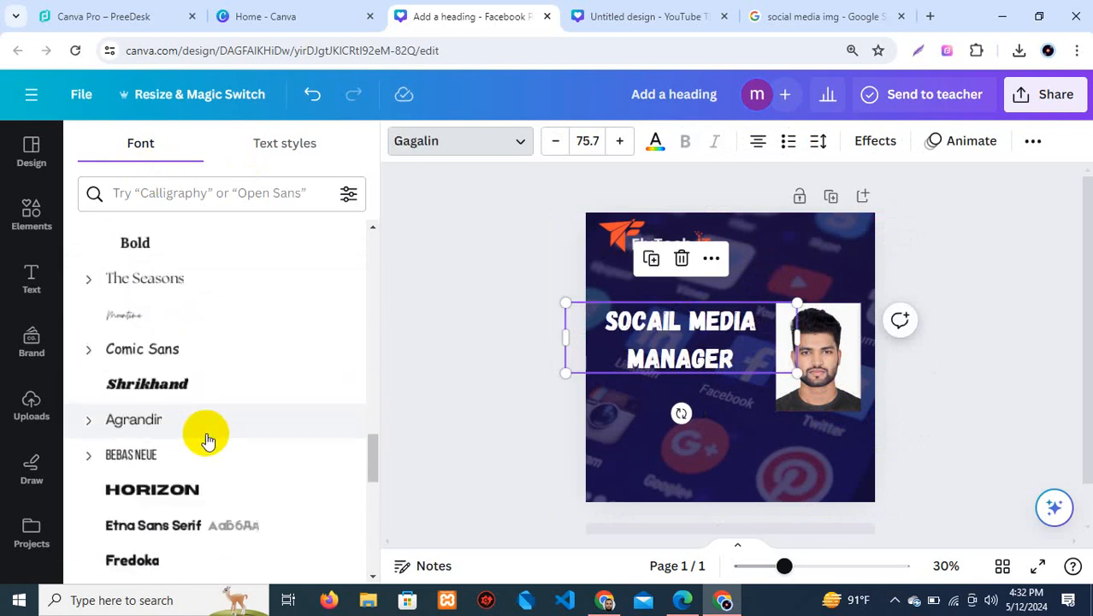
click(175, 483)
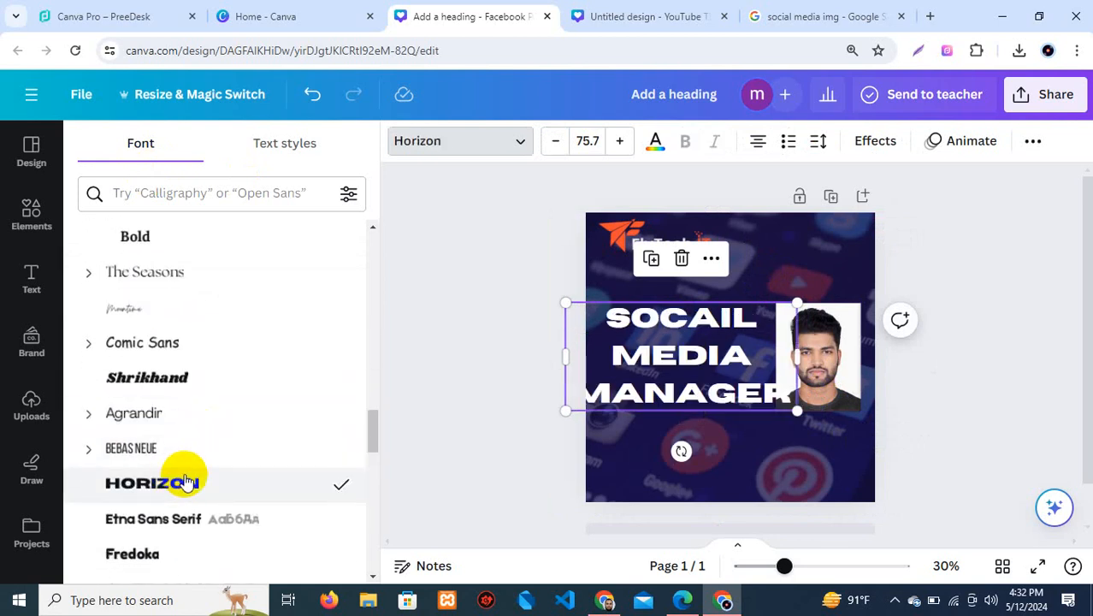
Set the "Socail Media Manager" heading in the Fredoka font and switch it to all uppercase
scroll(181, 479, down, 2)
click(168, 401)
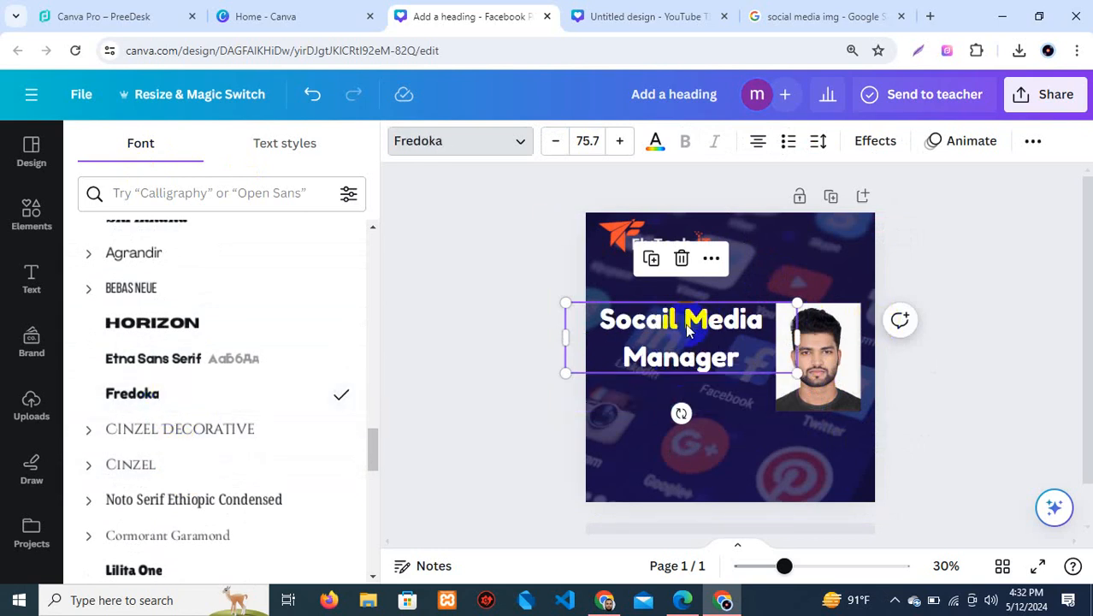
click(1033, 141)
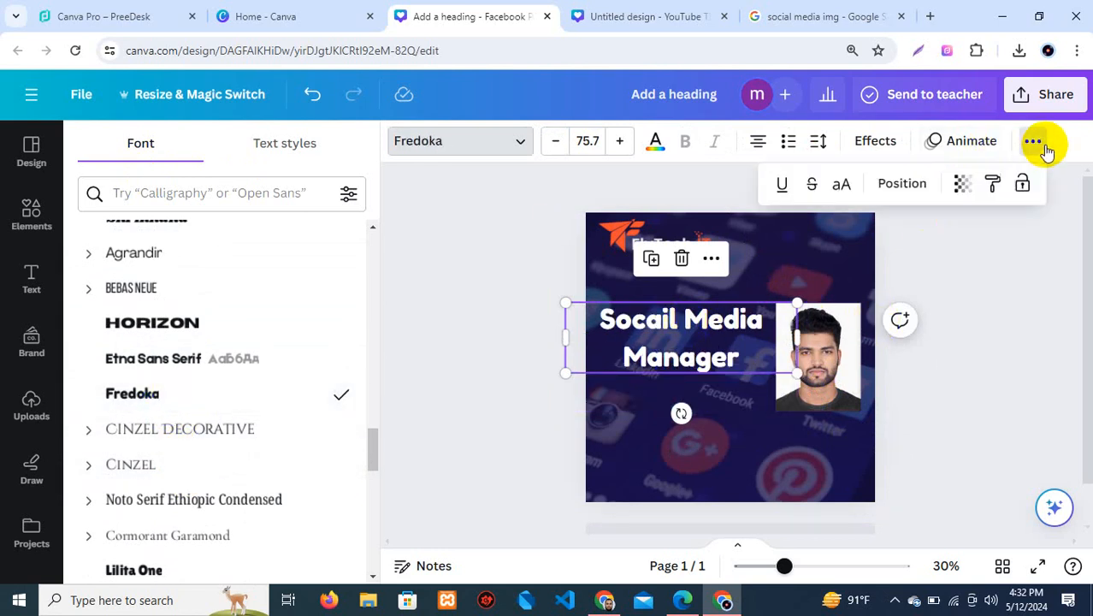
click(842, 184)
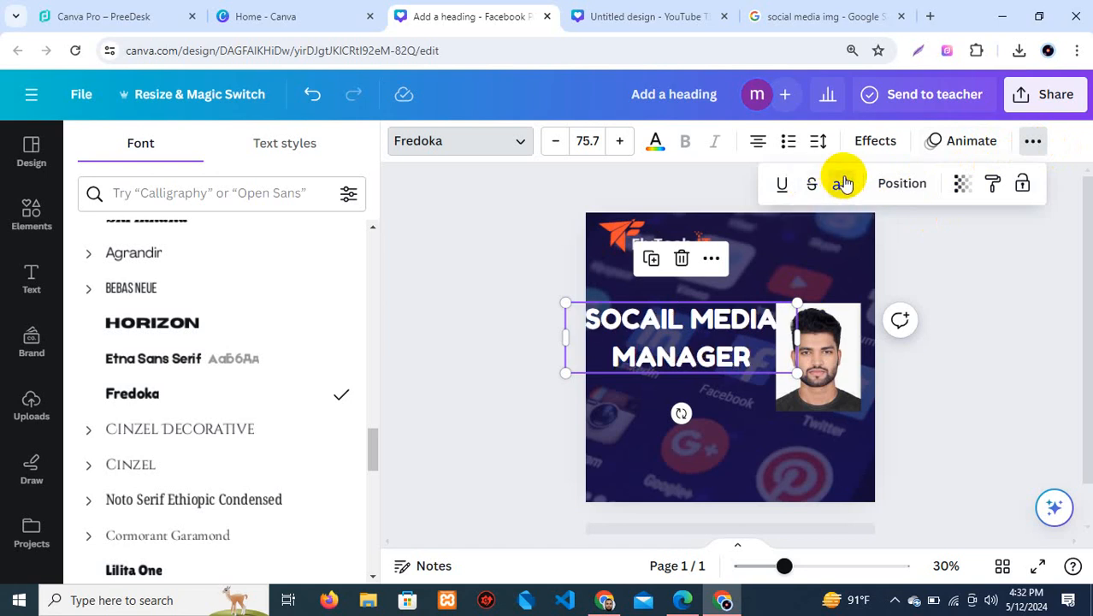
click(843, 183)
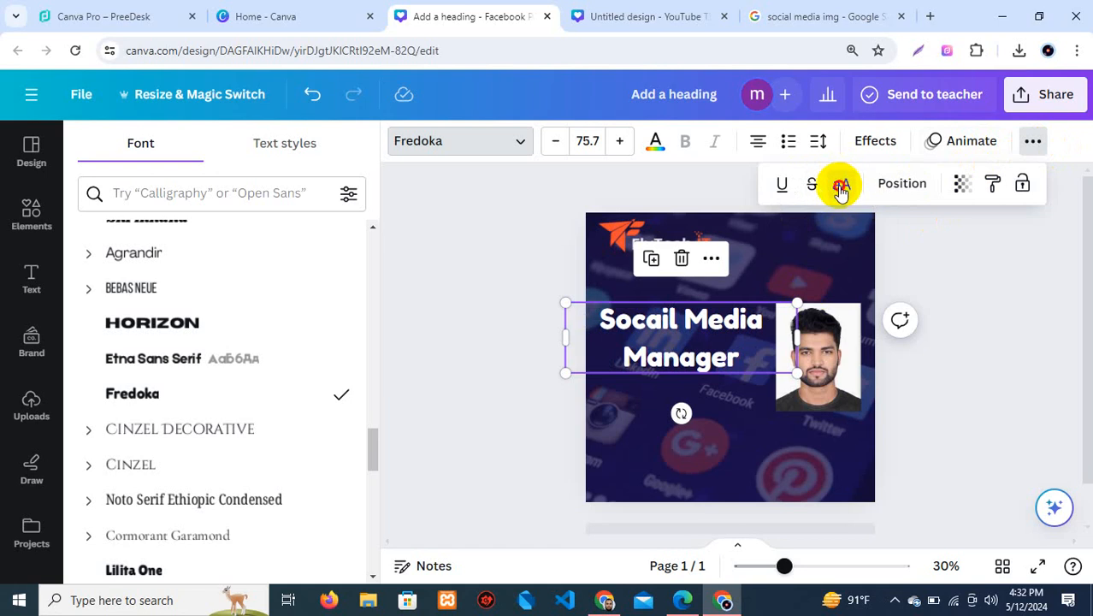
click(842, 184)
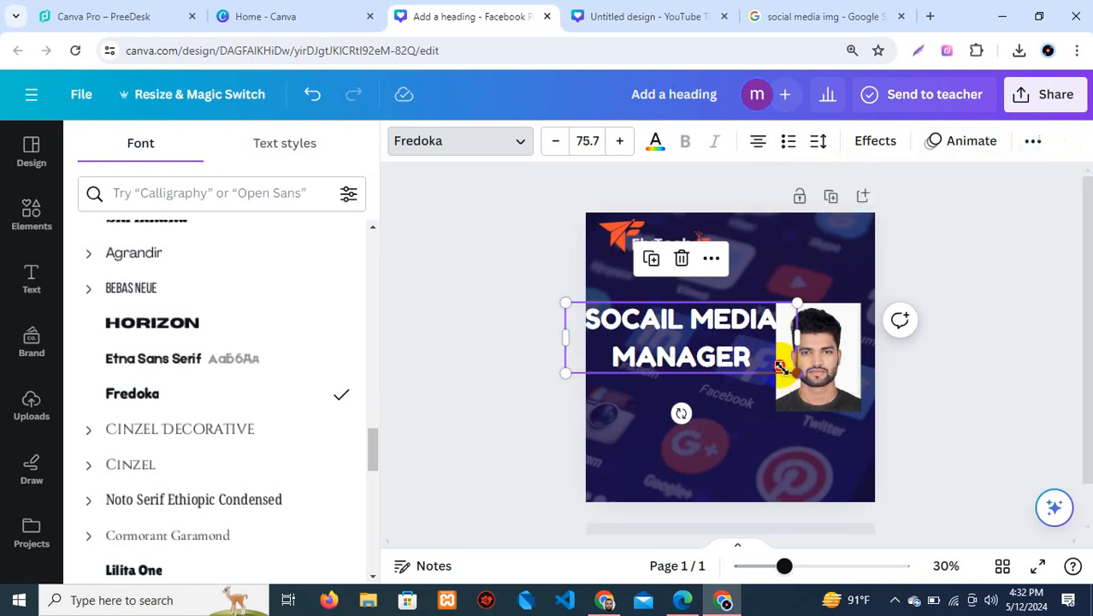
Shrink the heading to font size 63.8 and place it just beside the portrait, clear of the photo
drag(780, 368, 713, 339)
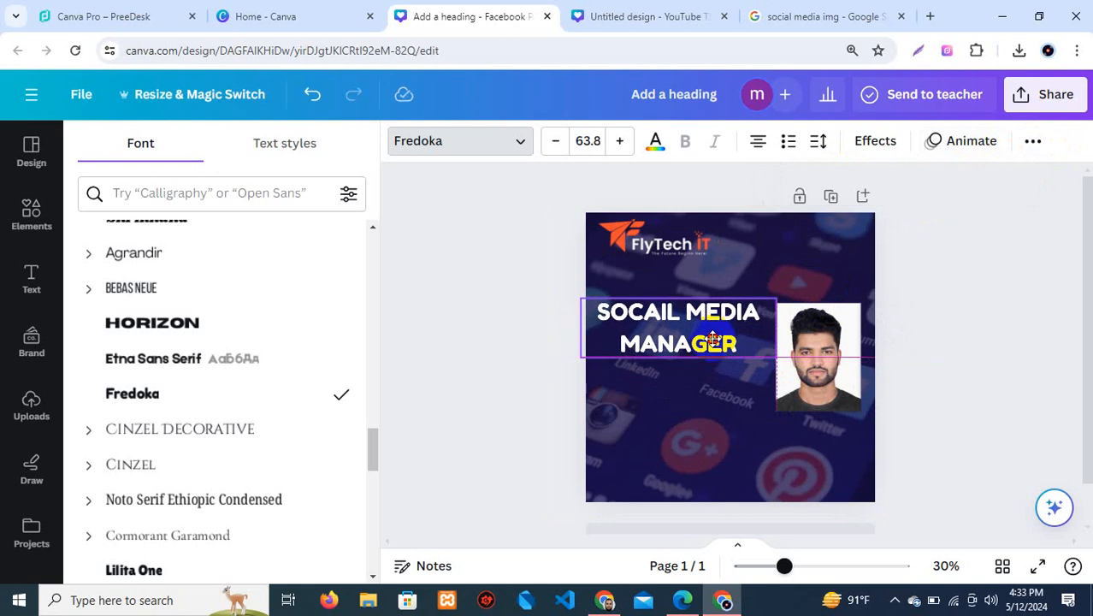
click(831, 253)
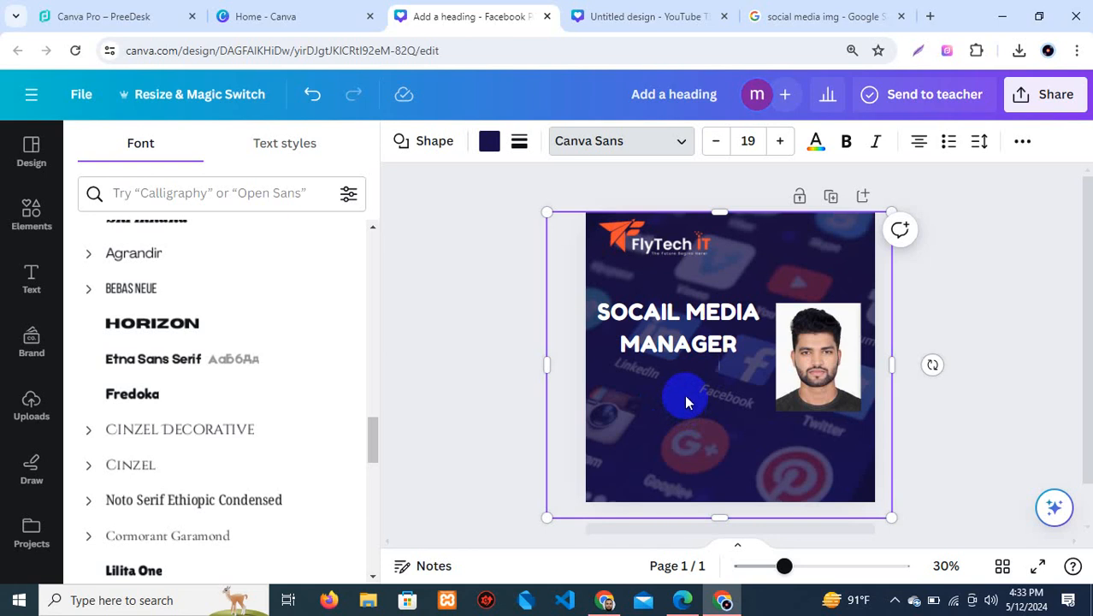
click(825, 258)
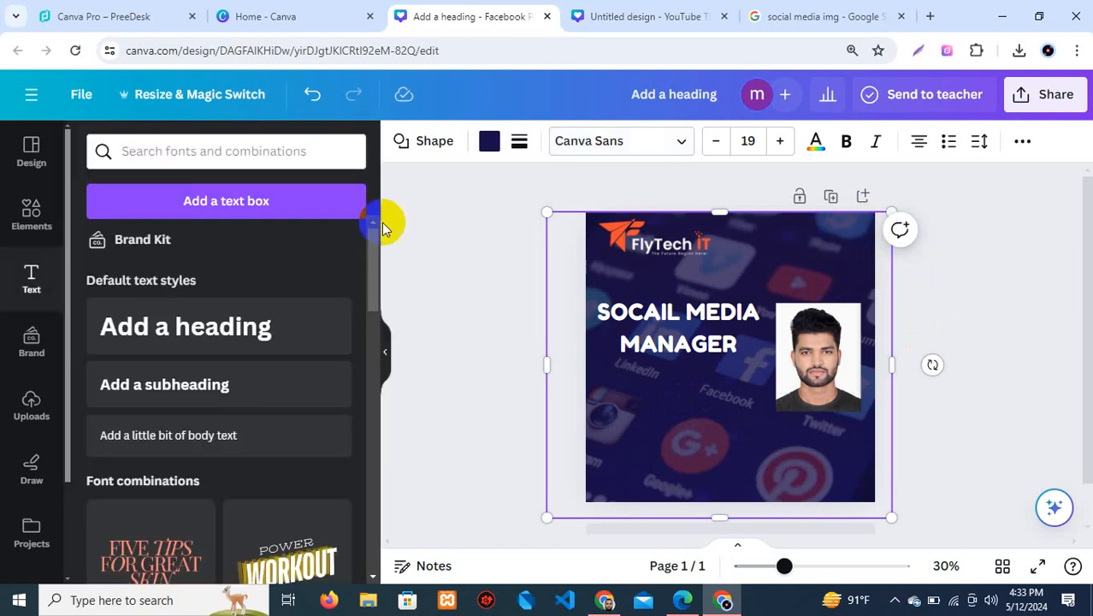
click(37, 219)
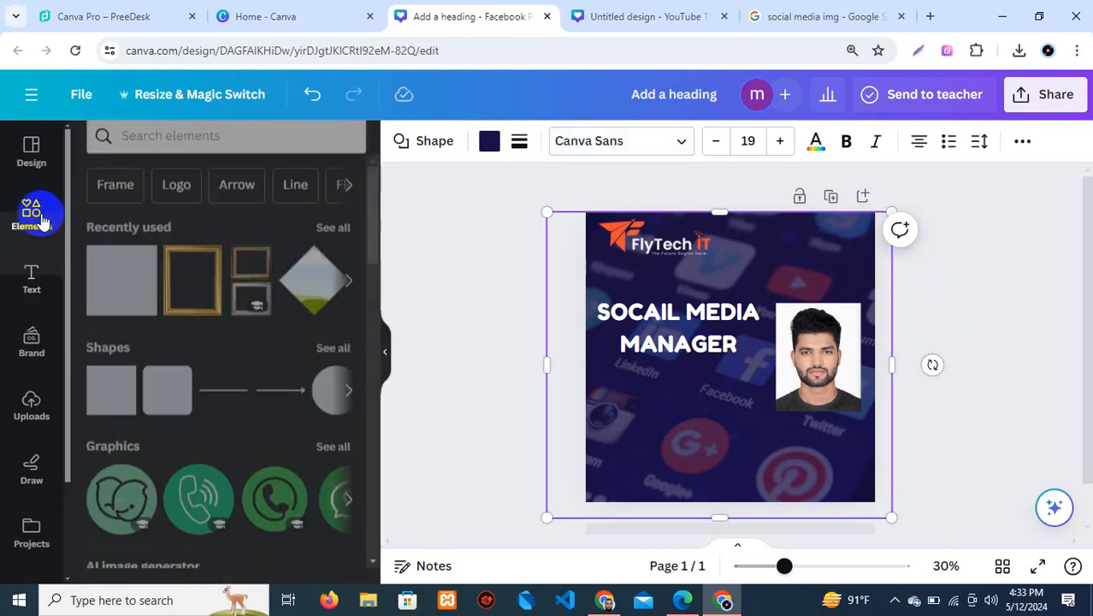
scroll(173, 395, down, 1)
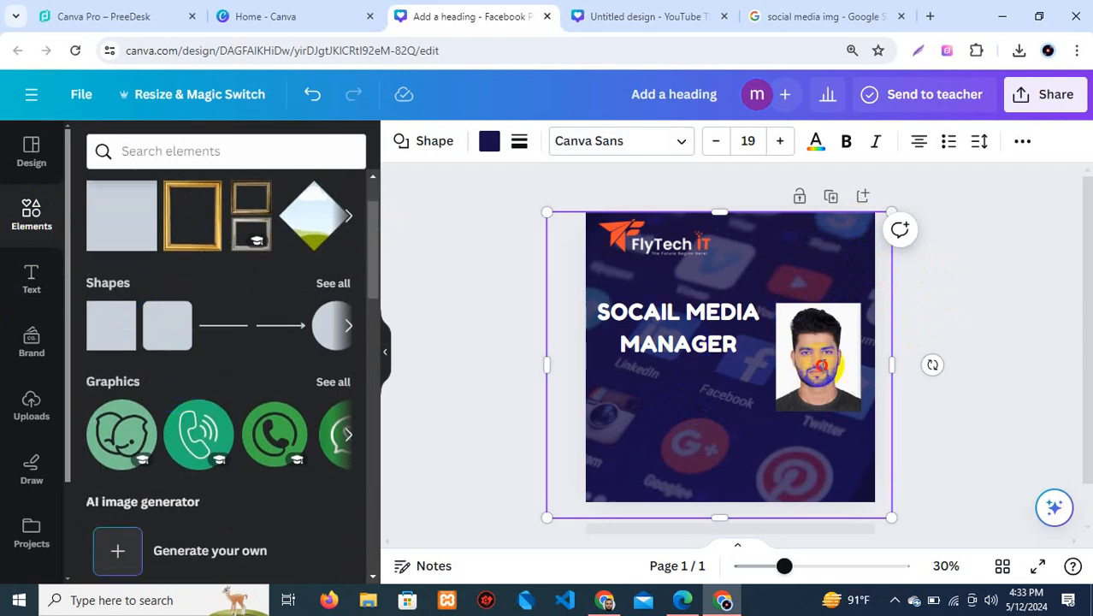
Try placing the portrait photo in the desktop monitor mockup from the Frames category
click(819, 387)
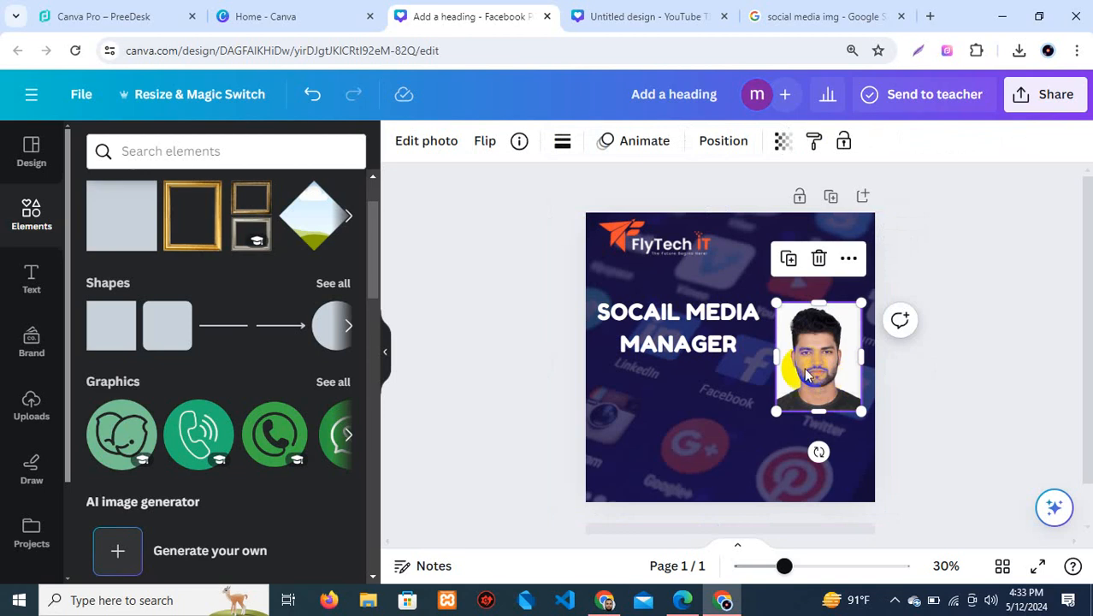
click(427, 142)
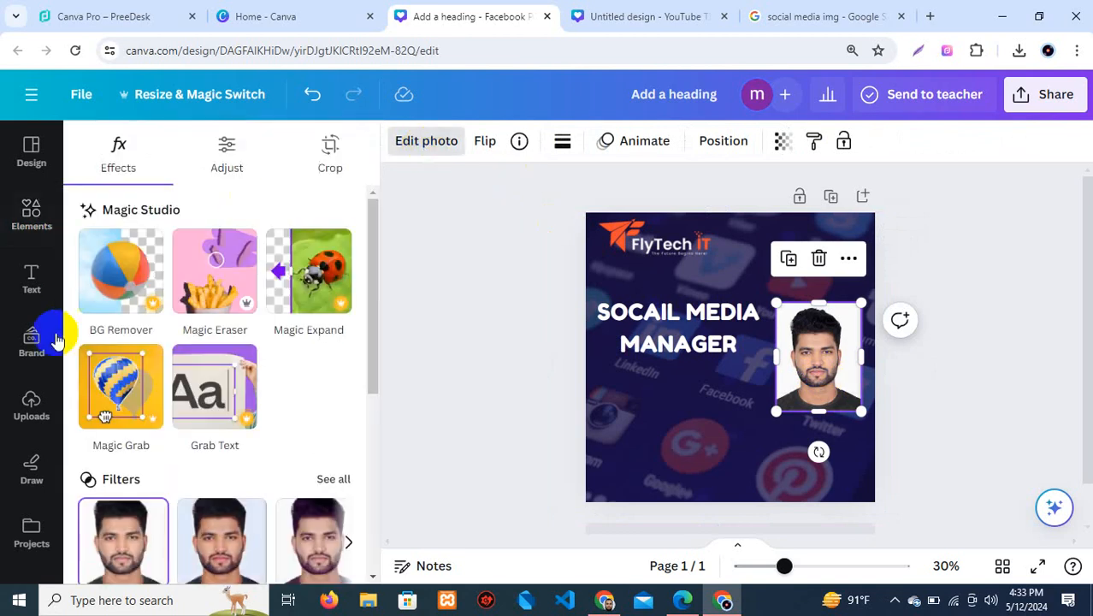
scroll(130, 424, down, 2)
scroll(131, 425, down, 3)
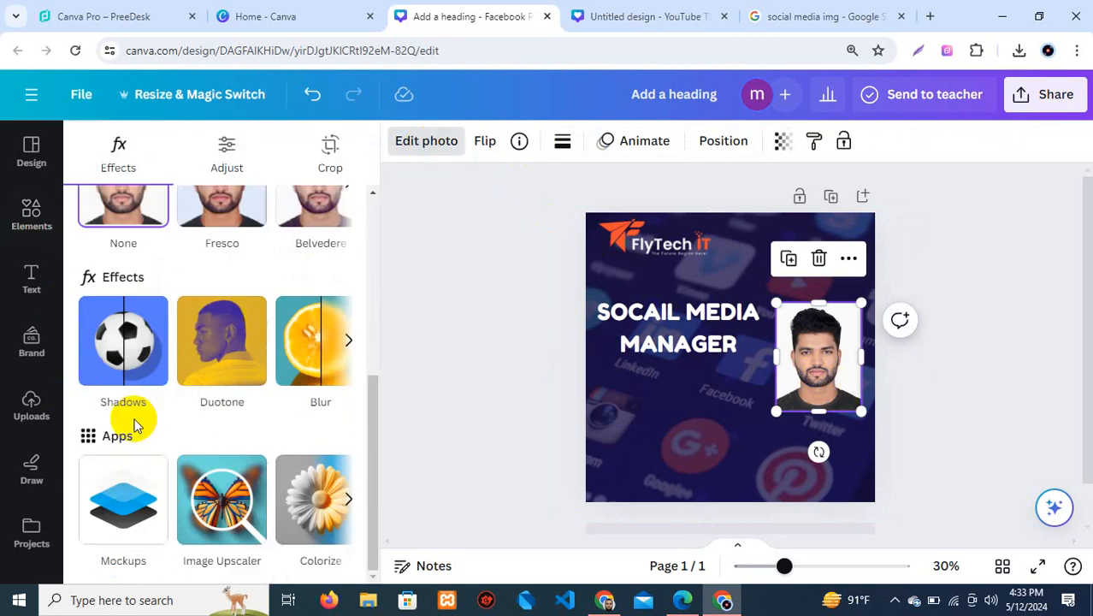
click(123, 510)
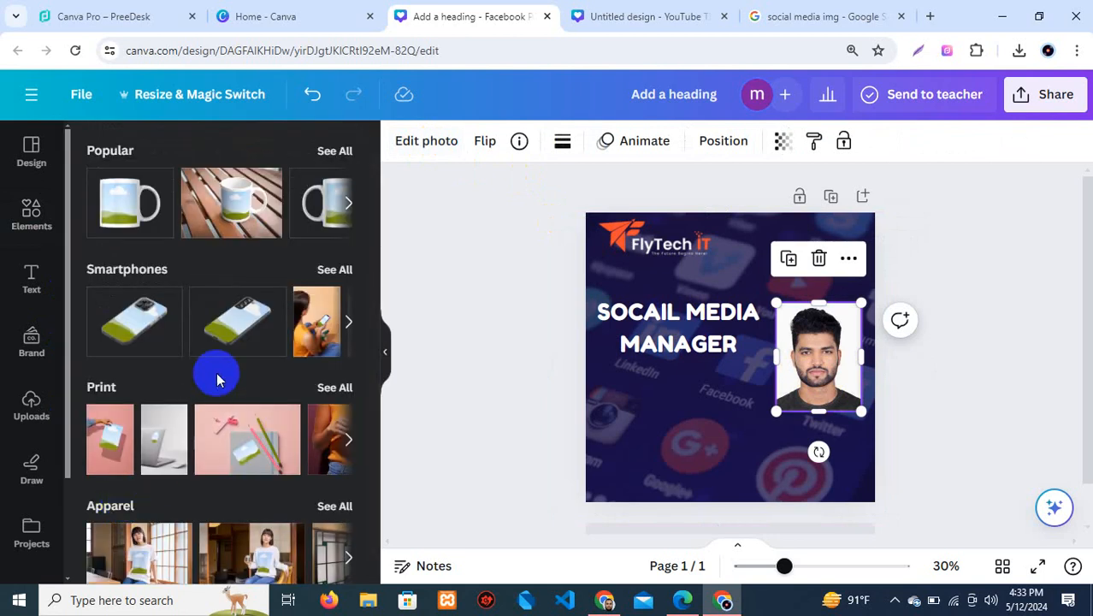
scroll(178, 285, down, 3)
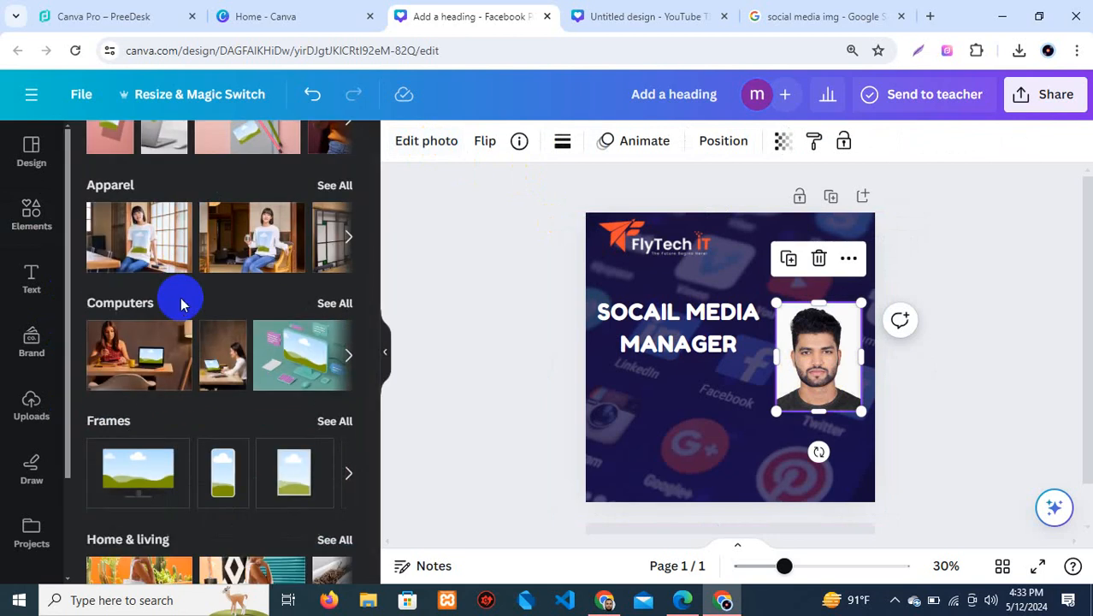
scroll(178, 308, down, 1)
click(143, 400)
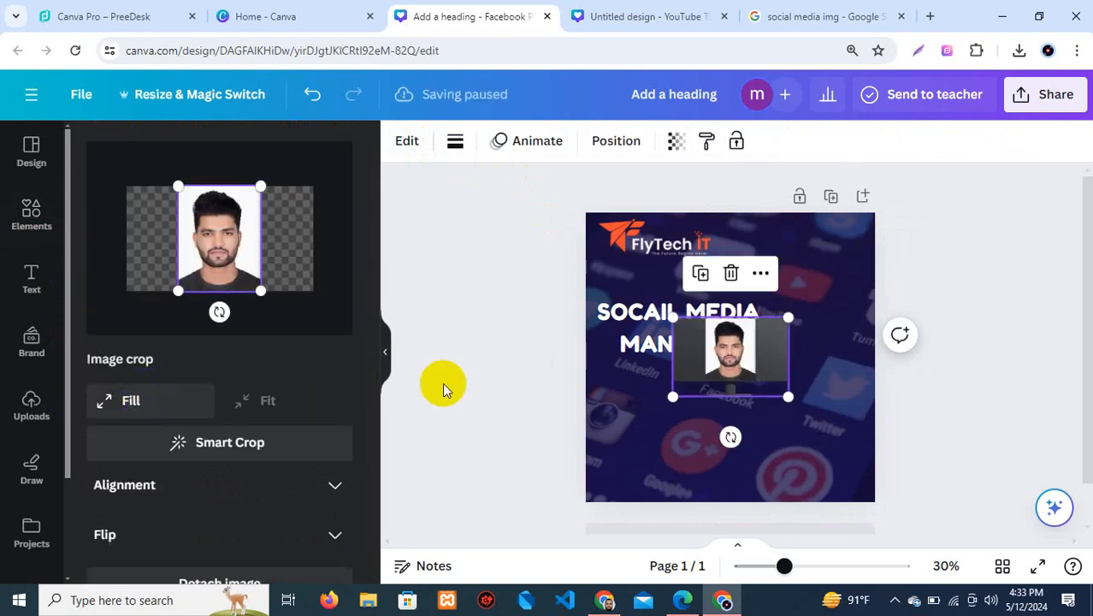
Try moving the monitor mockup beside the heading and enlarging it, and undo back to the plain portrait
drag(783, 357, 854, 375)
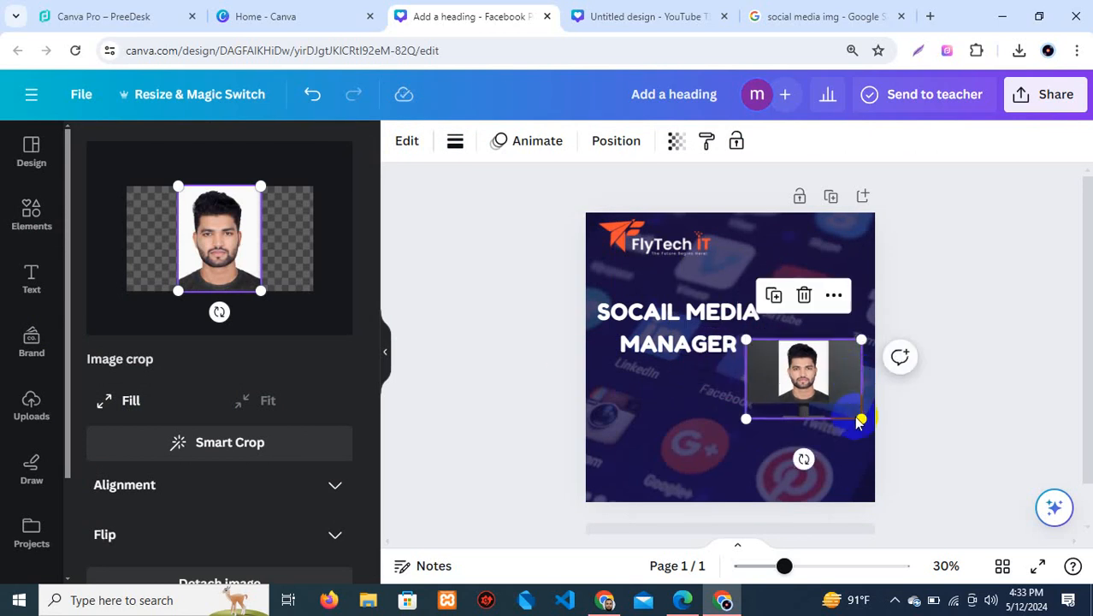
drag(861, 418, 886, 460)
key(ctrl+z)
key(ctrl+z)
key(ctrl+z)
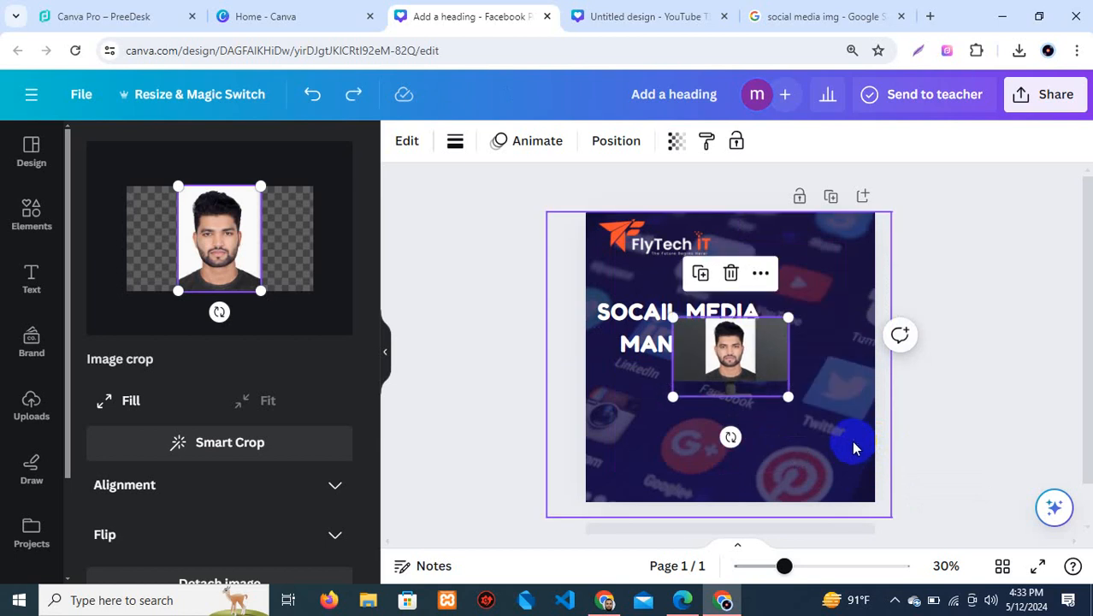
Try adding the green 3D desktop mockup from the Computers category without the photo selected, and undo it
scroll(179, 358, down, 5)
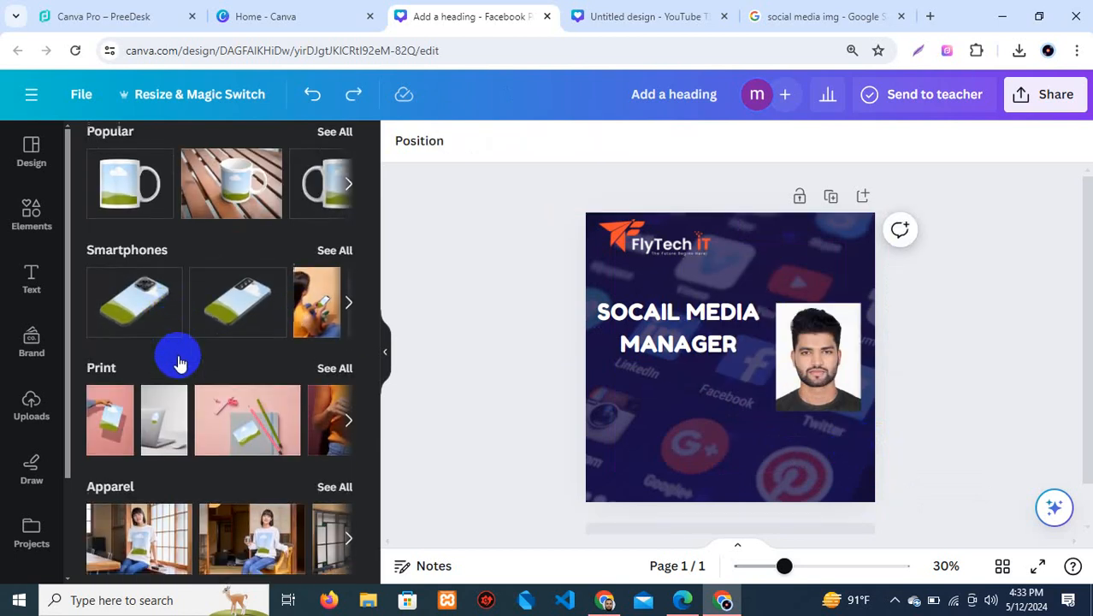
scroll(230, 371, down, 3)
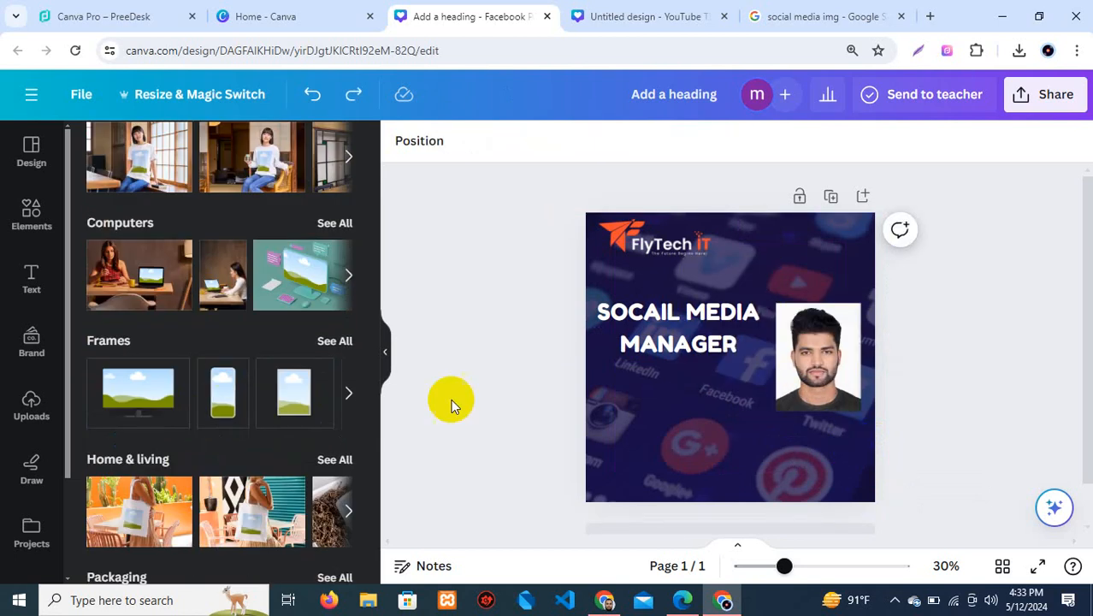
click(309, 283)
key(ctrl+z)
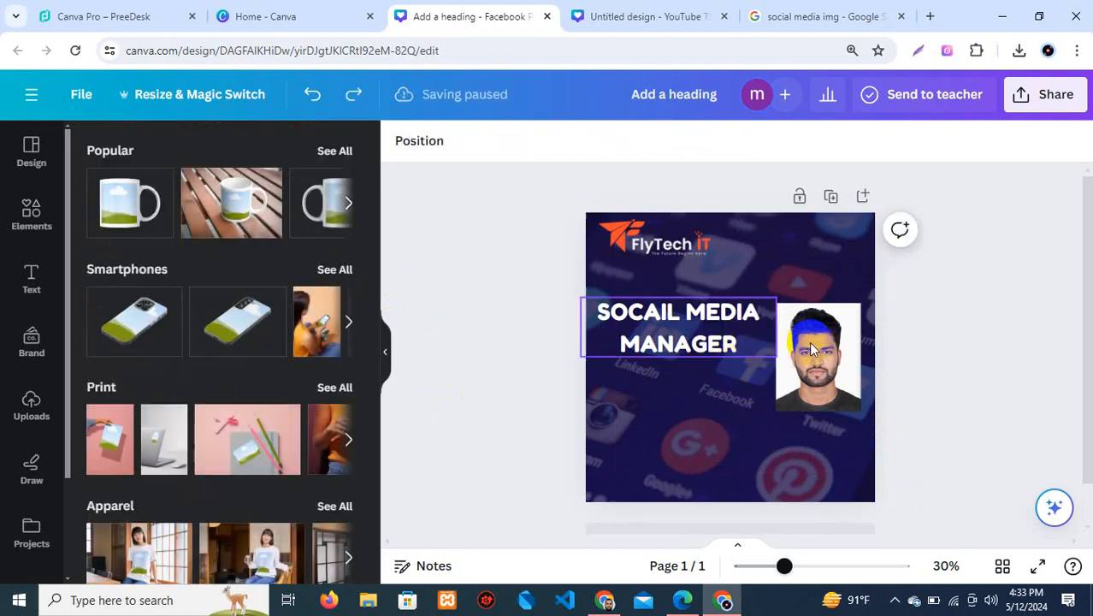
Place the portrait photo in the green 3D desktop mockup from the Computers category and position it right of the heading's lower line
click(811, 341)
click(446, 146)
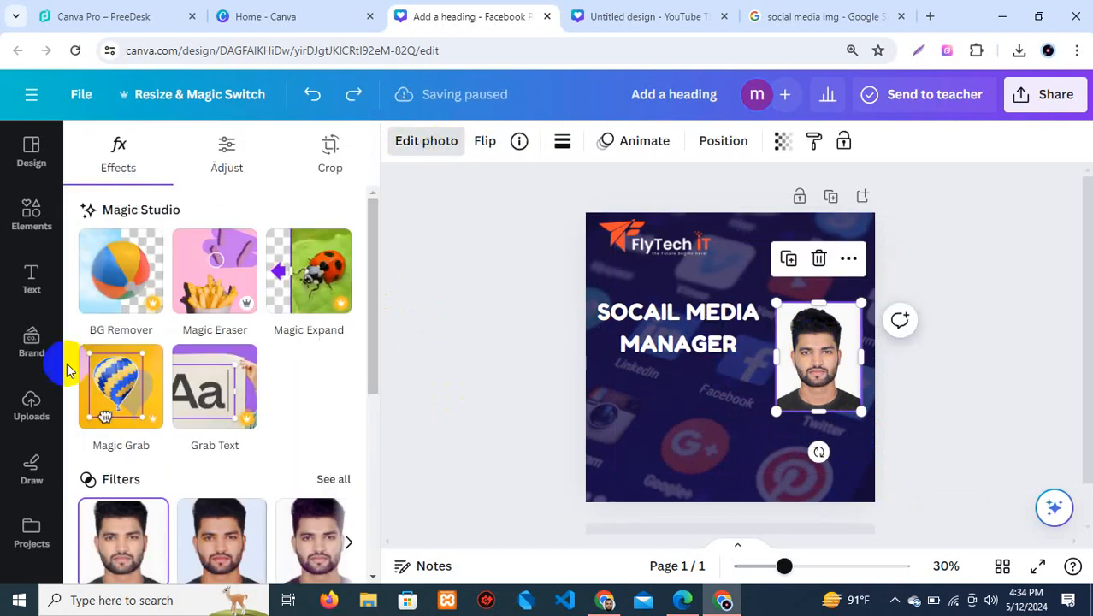
scroll(122, 427, down, 5)
click(120, 498)
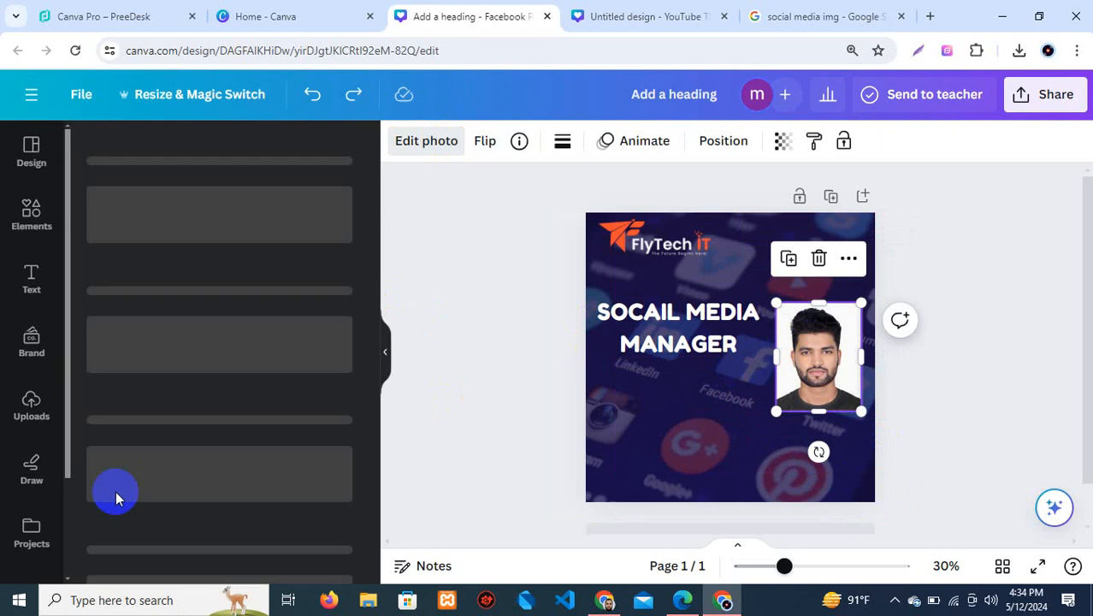
scroll(306, 400, down, 4)
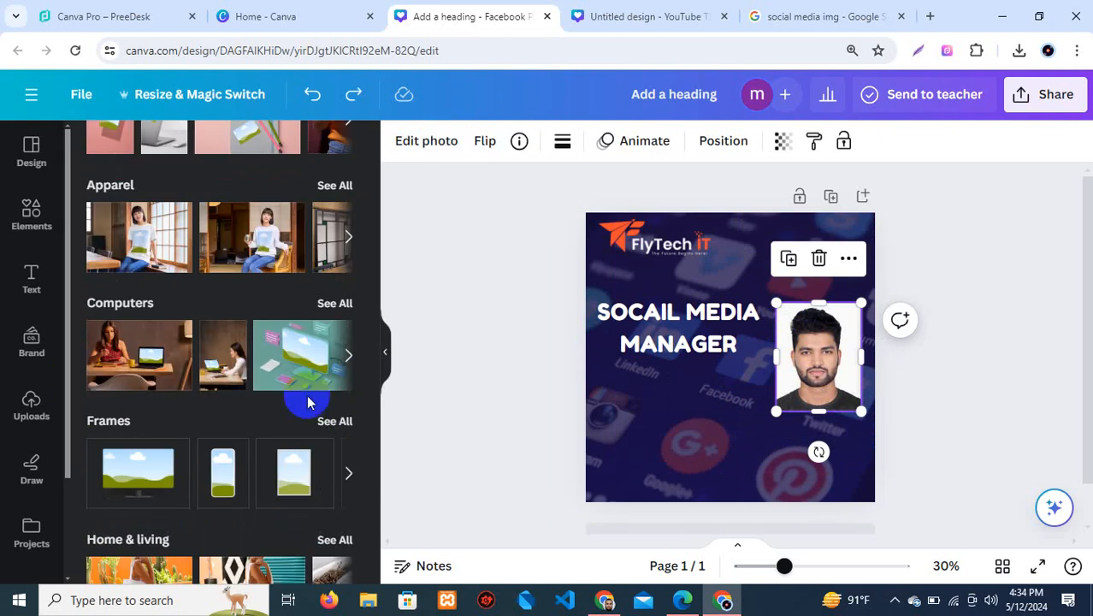
click(312, 363)
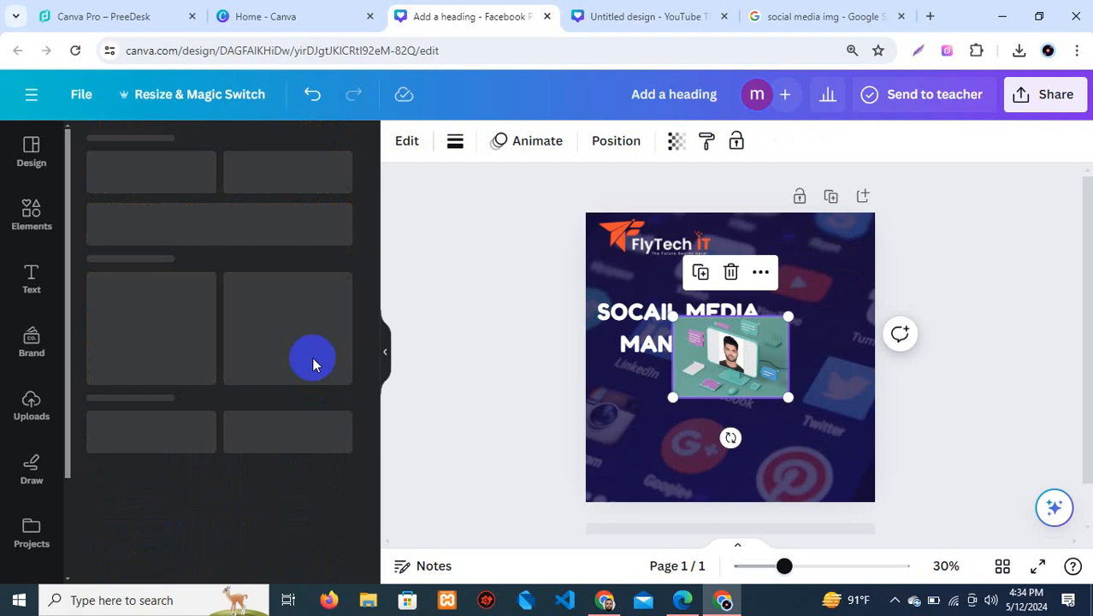
drag(758, 369, 832, 375)
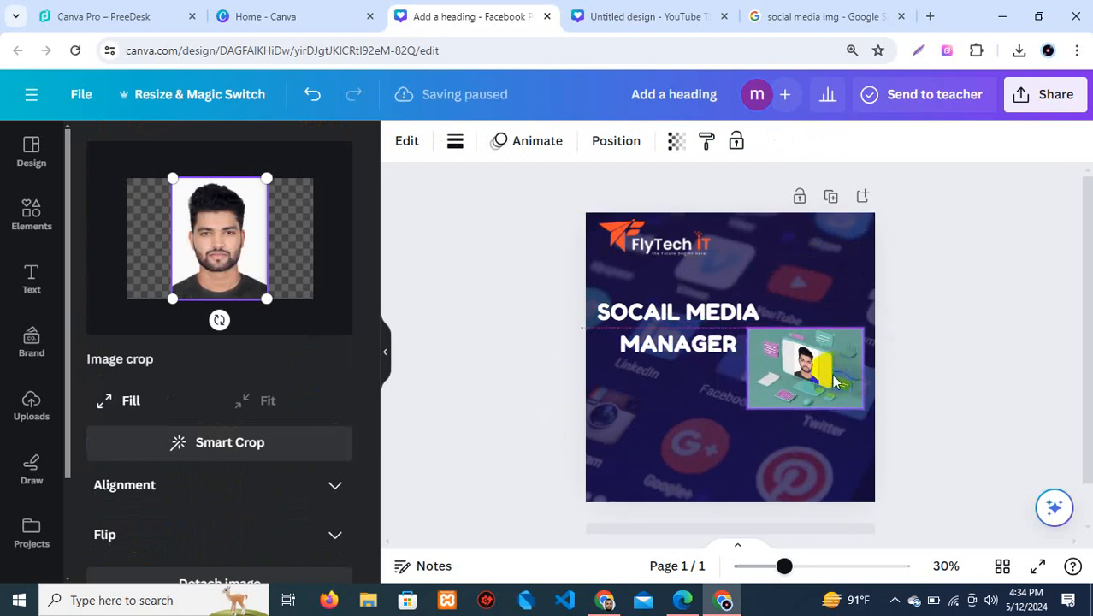
Examine the portrait's desktop mockup up close and against the whole post, both selected and unselected
scroll(836, 382, up, 5)
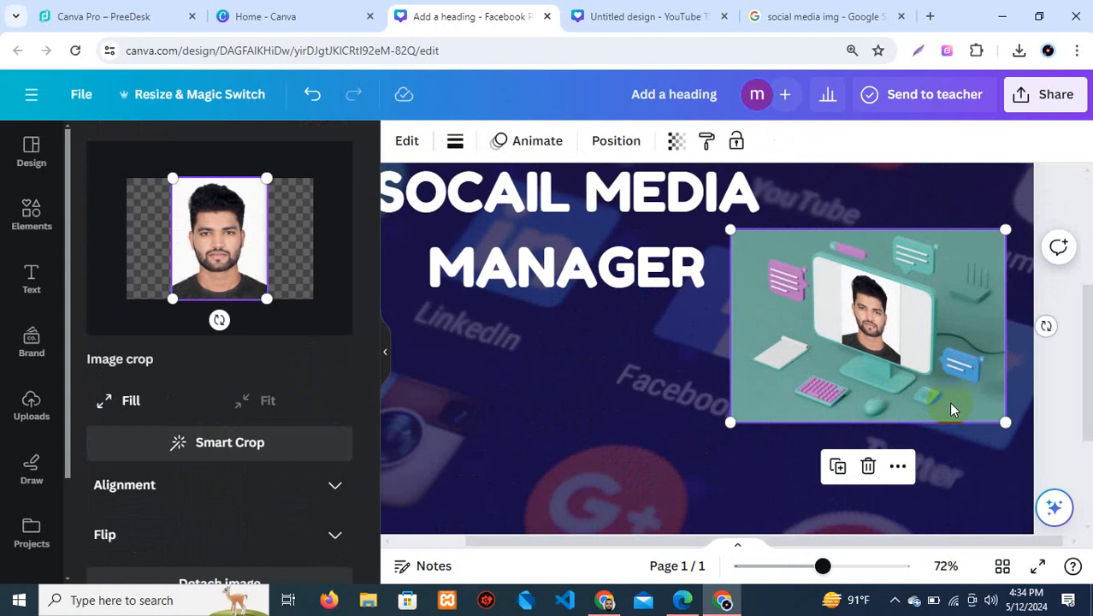
scroll(951, 410, down, 2)
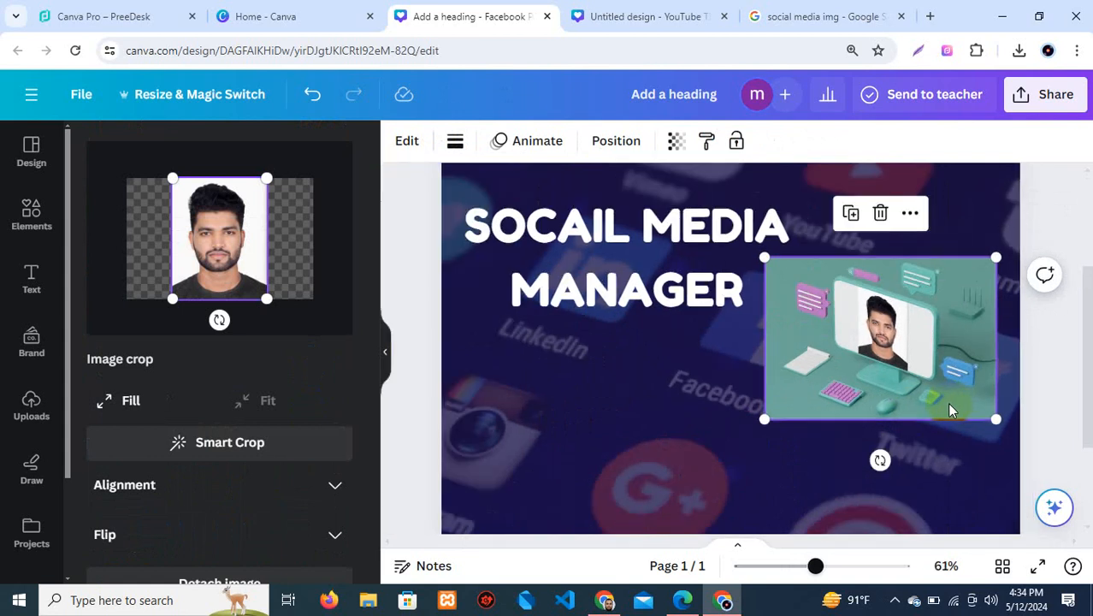
scroll(944, 411, down, 2)
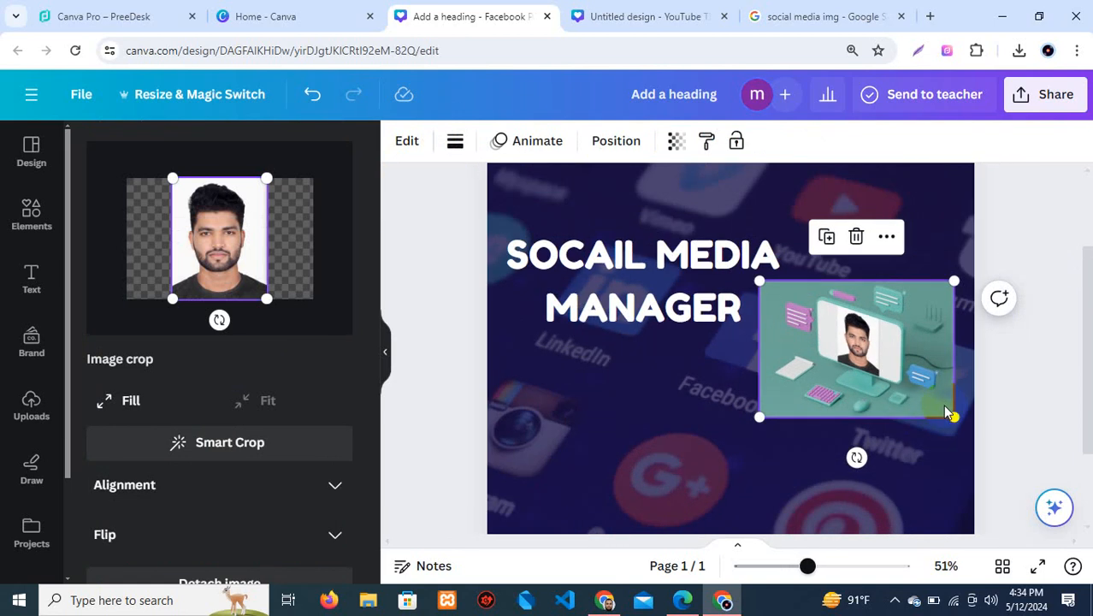
scroll(911, 392, up, 4)
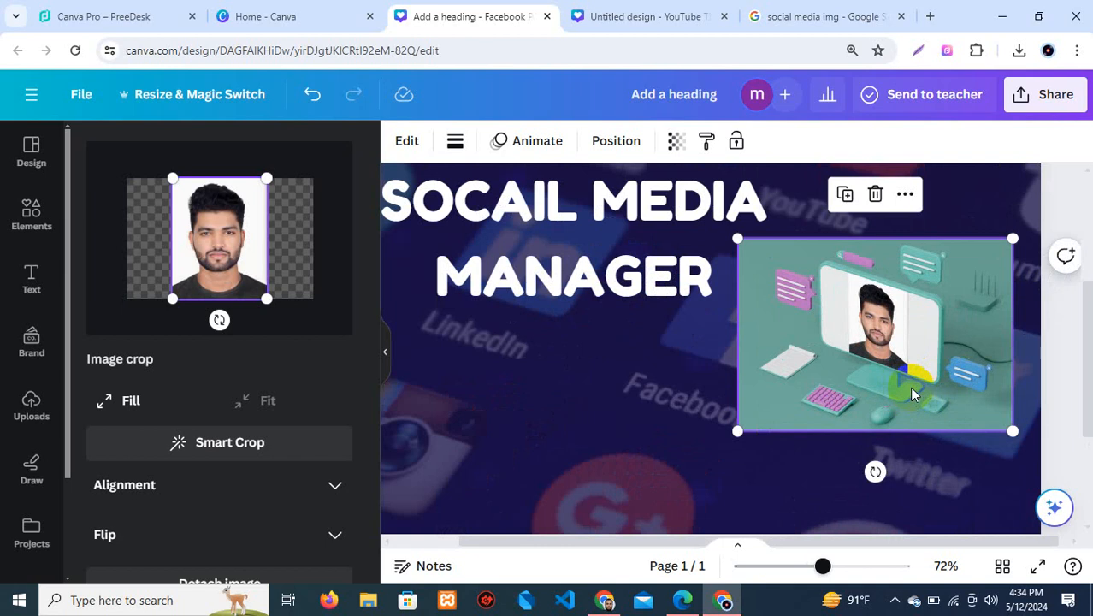
scroll(909, 386, up, 1)
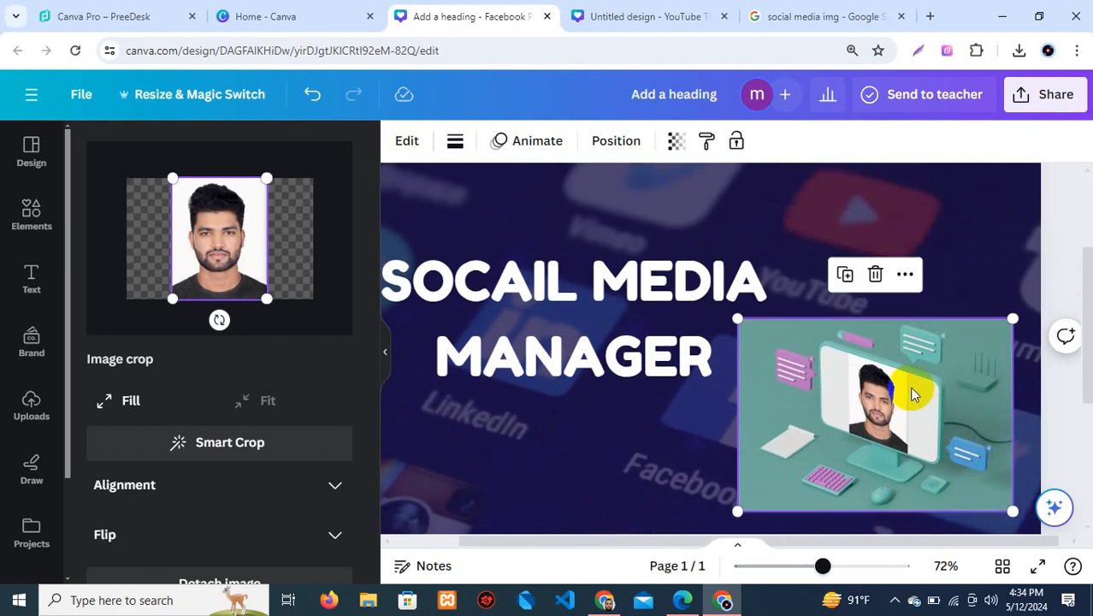
scroll(909, 386, down, 3)
scroll(955, 363, down, 1)
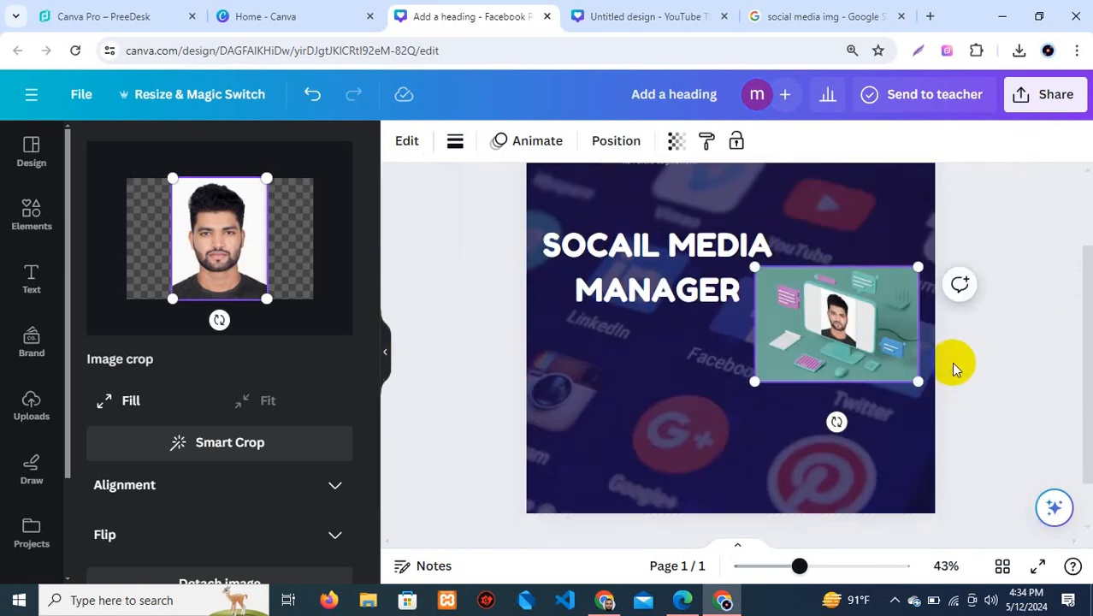
click(970, 375)
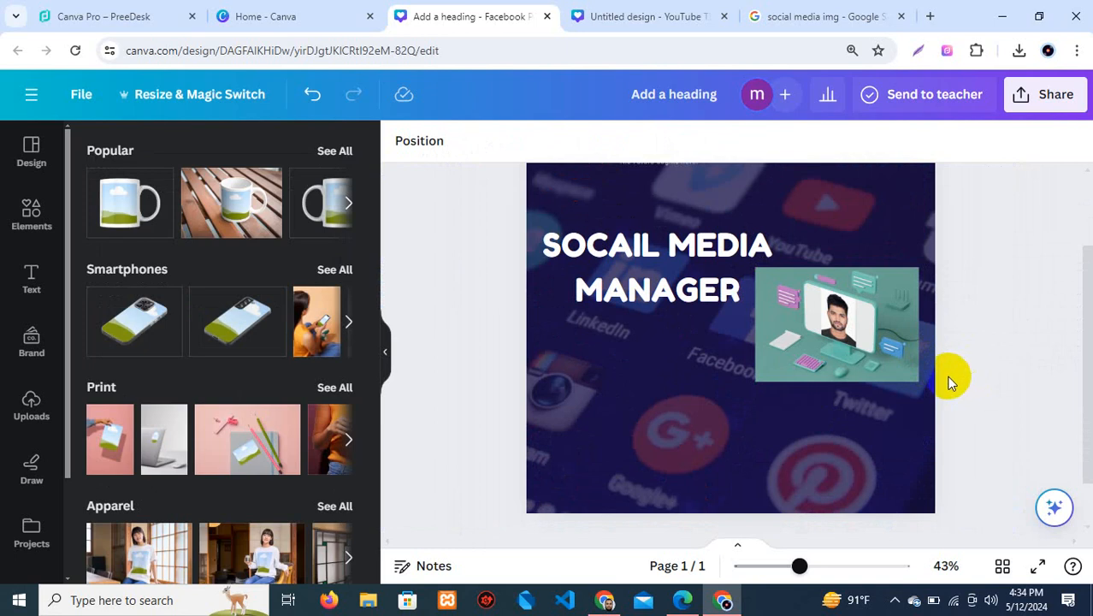
click(886, 342)
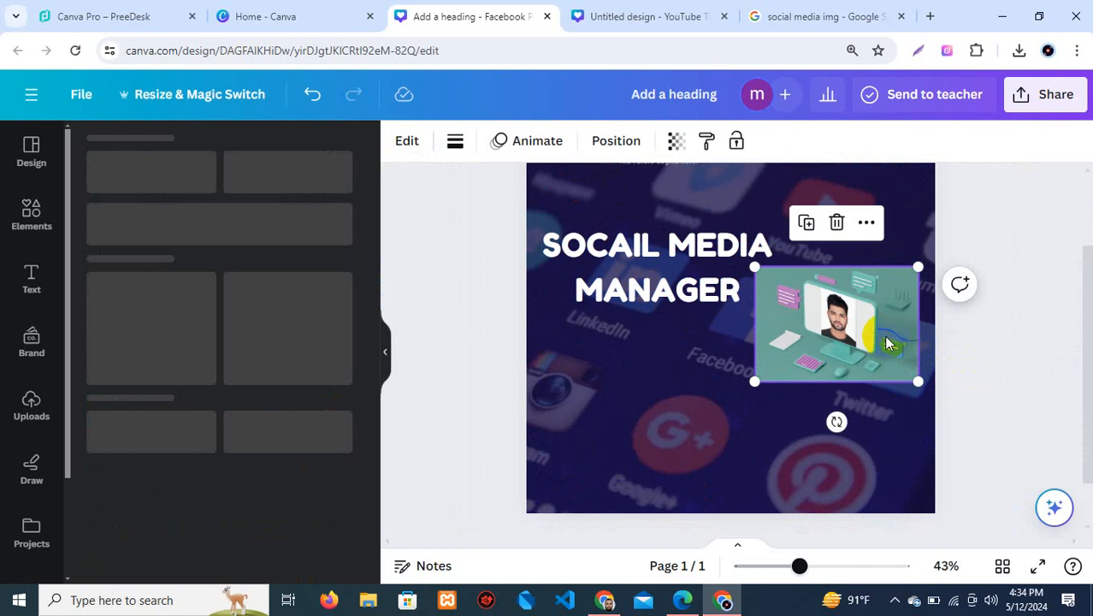
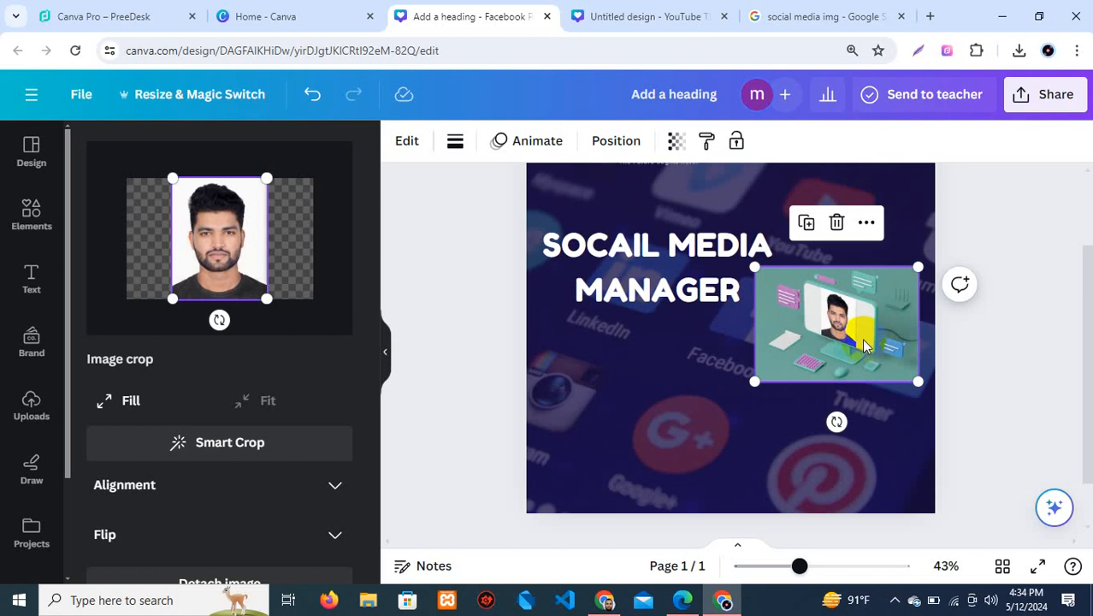
Undo the desktop mockup, place the portrait in the white mug mockup from the Popular category, and position it beside the heading's lower line
key(ctrl+z)
key(ctrl+z)
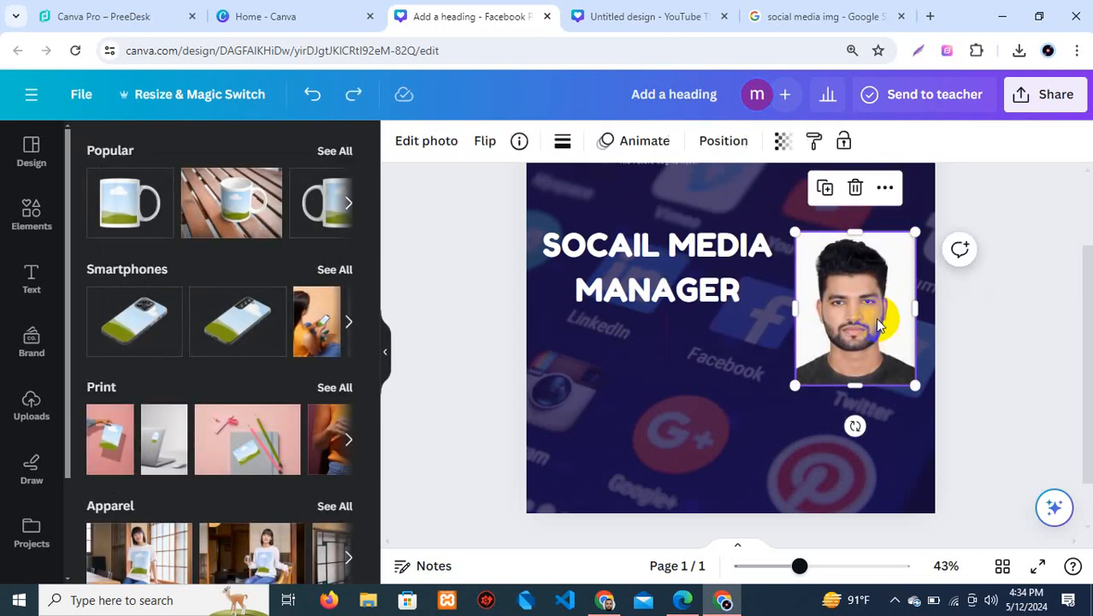
click(411, 144)
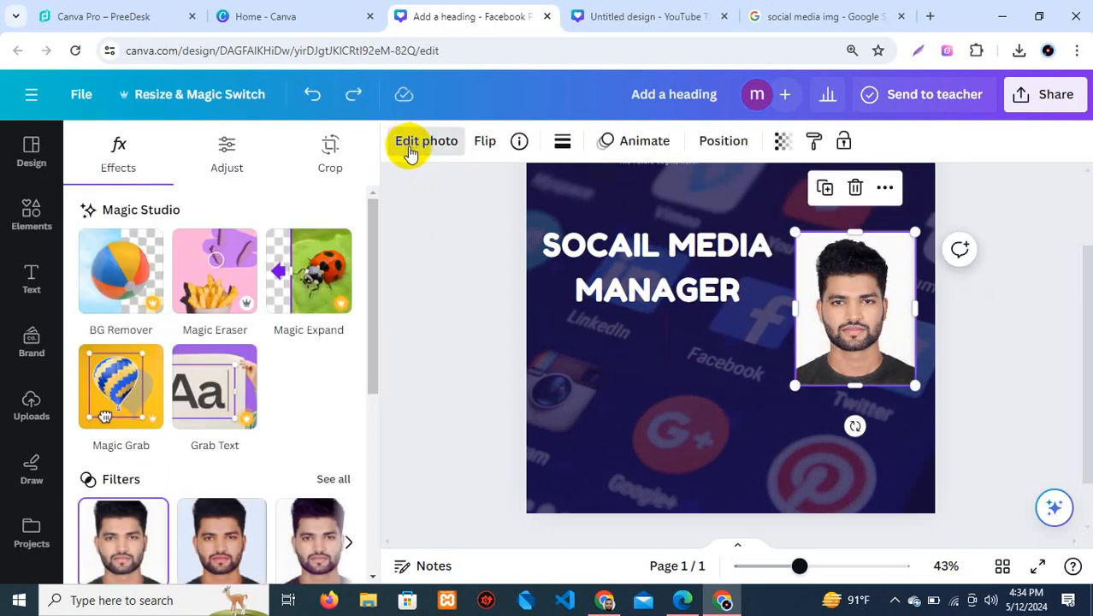
scroll(175, 455, down, 4)
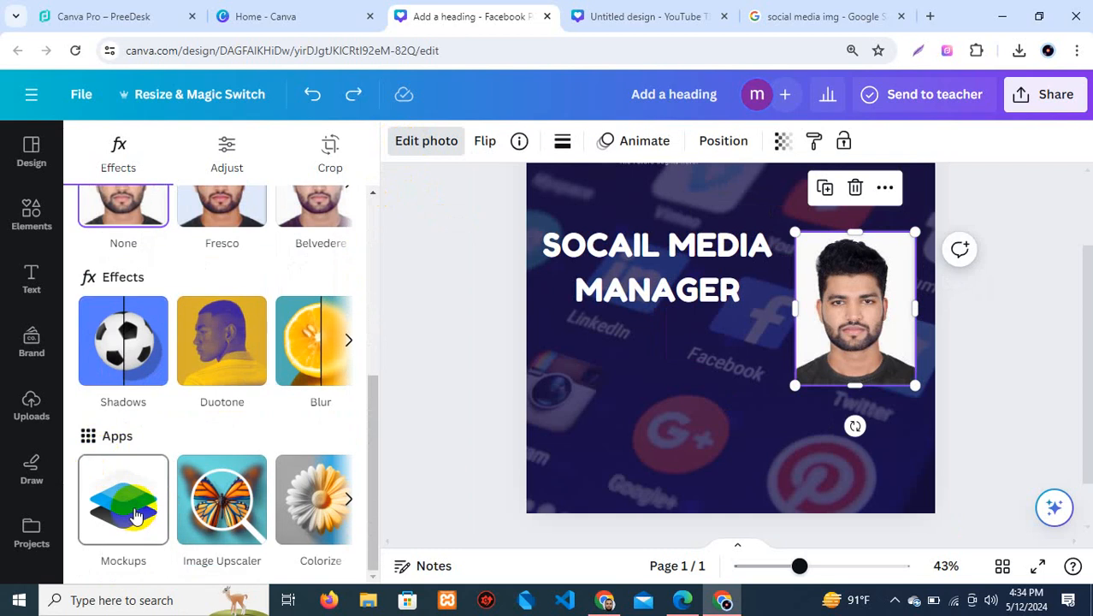
click(131, 511)
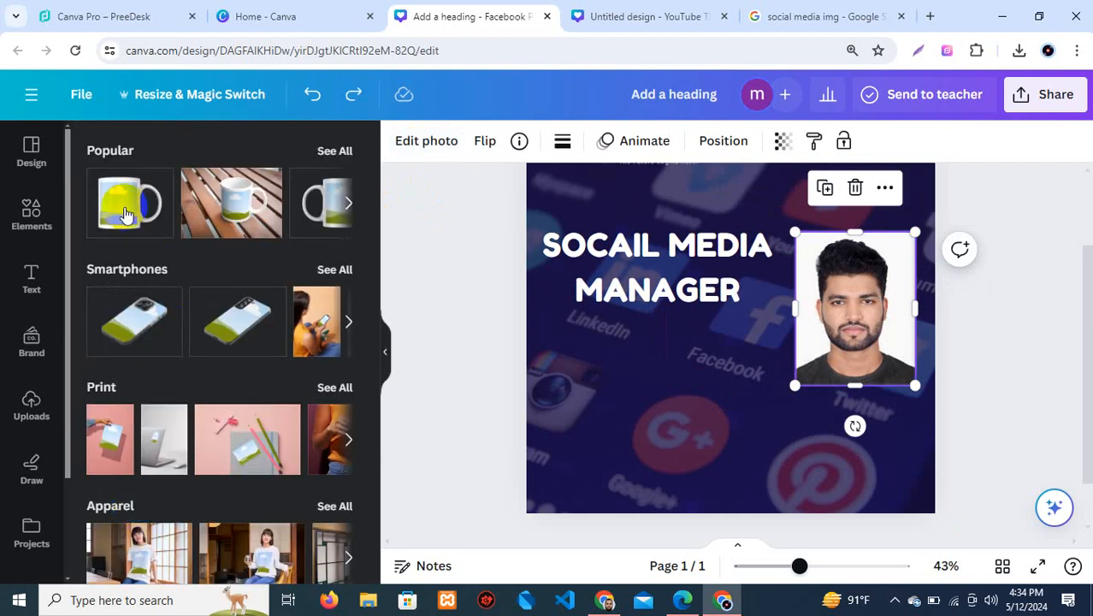
click(126, 212)
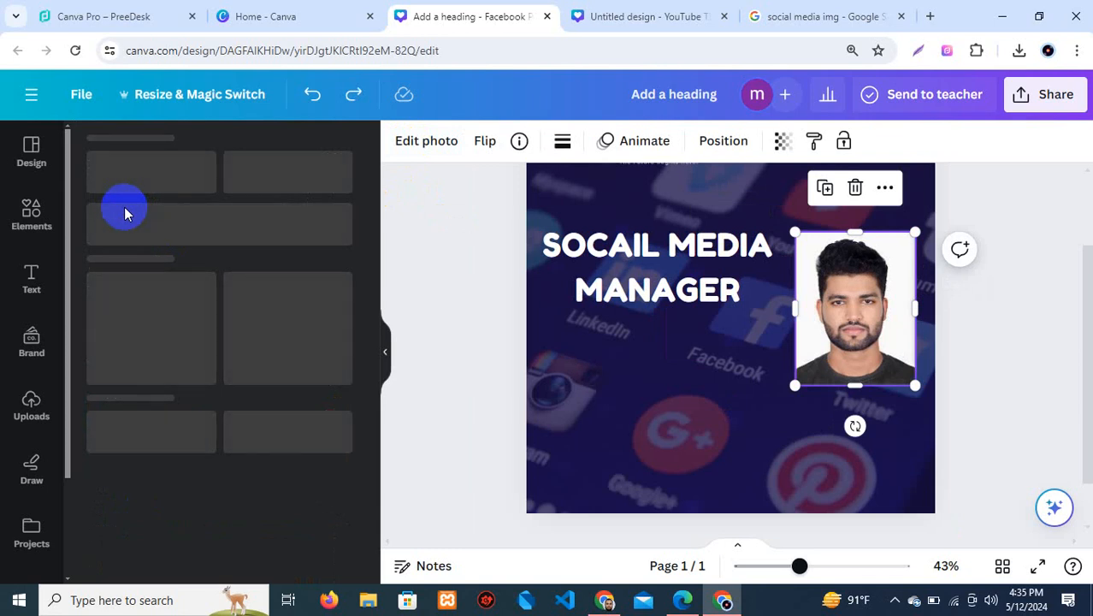
drag(720, 327, 811, 359)
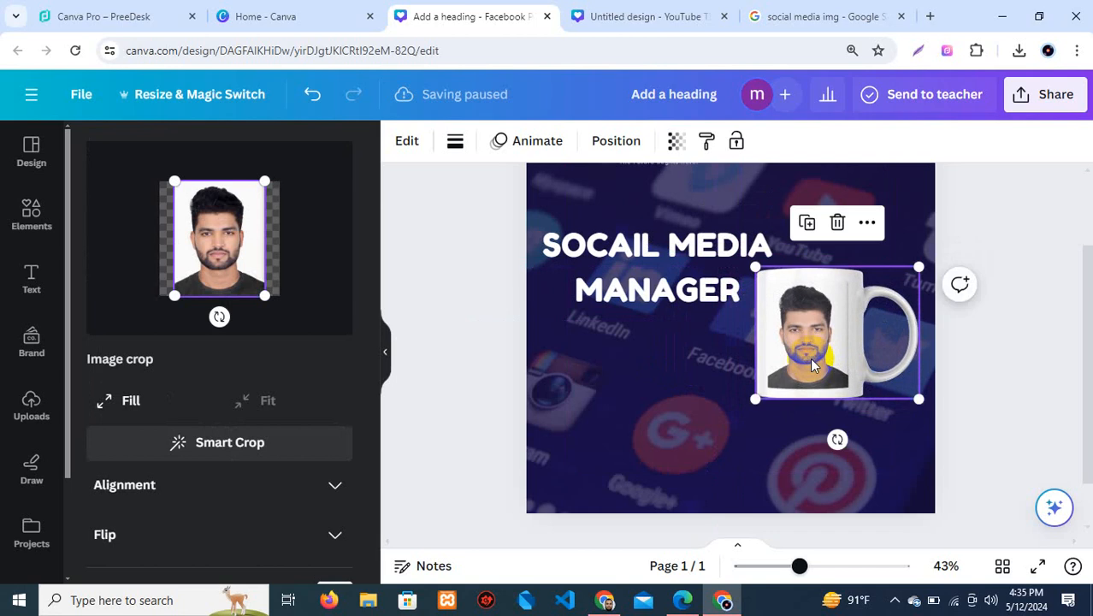
click(655, 426)
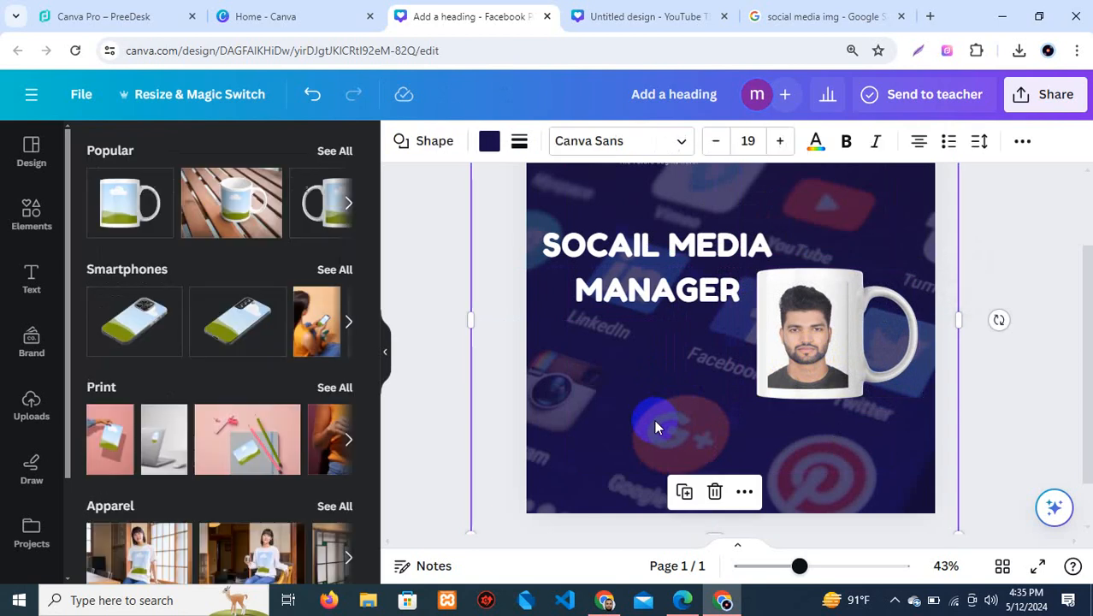
Move the mug mockup slightly closer to the post's right edge and check it against the whole post
click(839, 350)
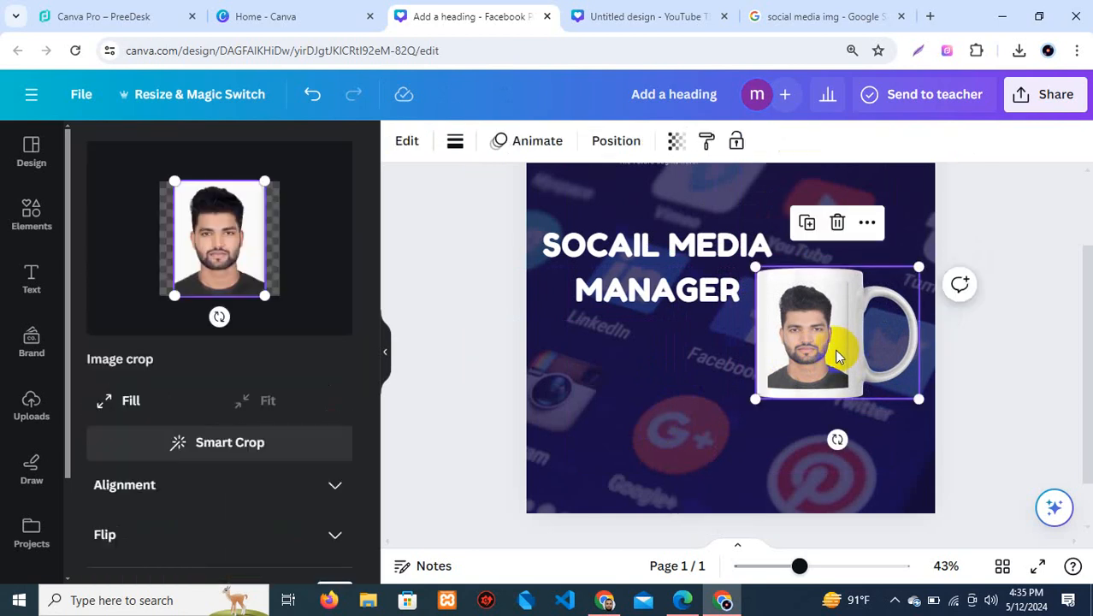
click(695, 388)
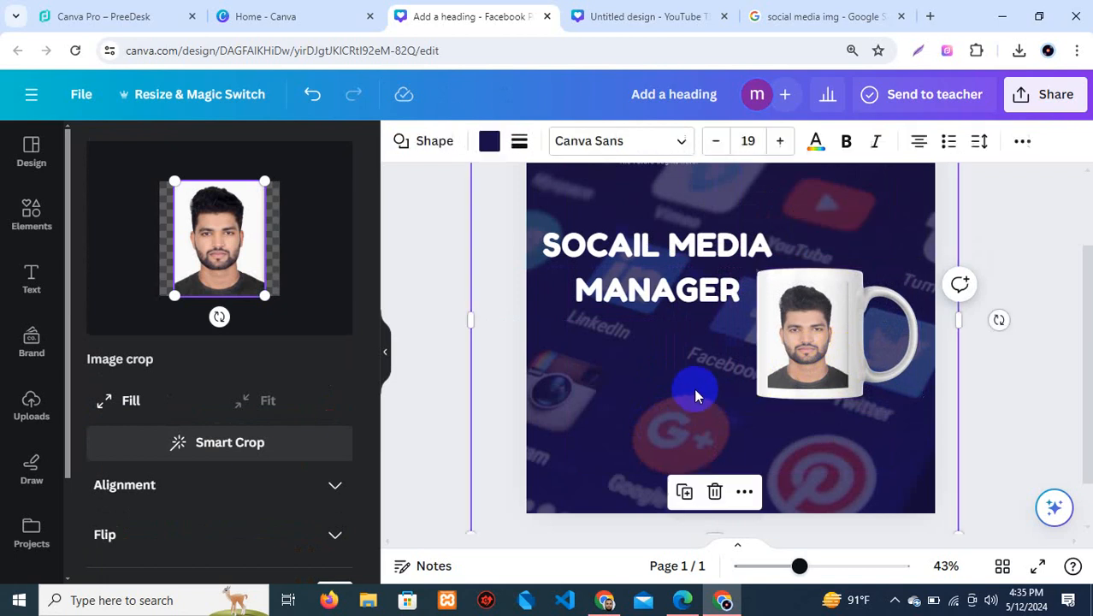
drag(805, 341, 813, 343)
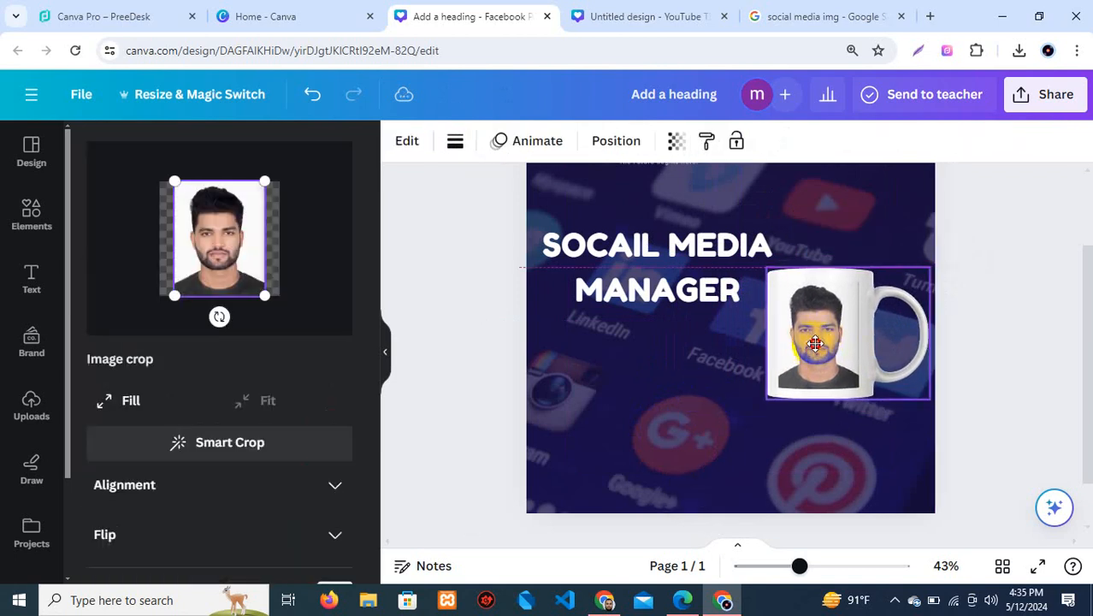
click(683, 395)
scroll(683, 396, up, 2)
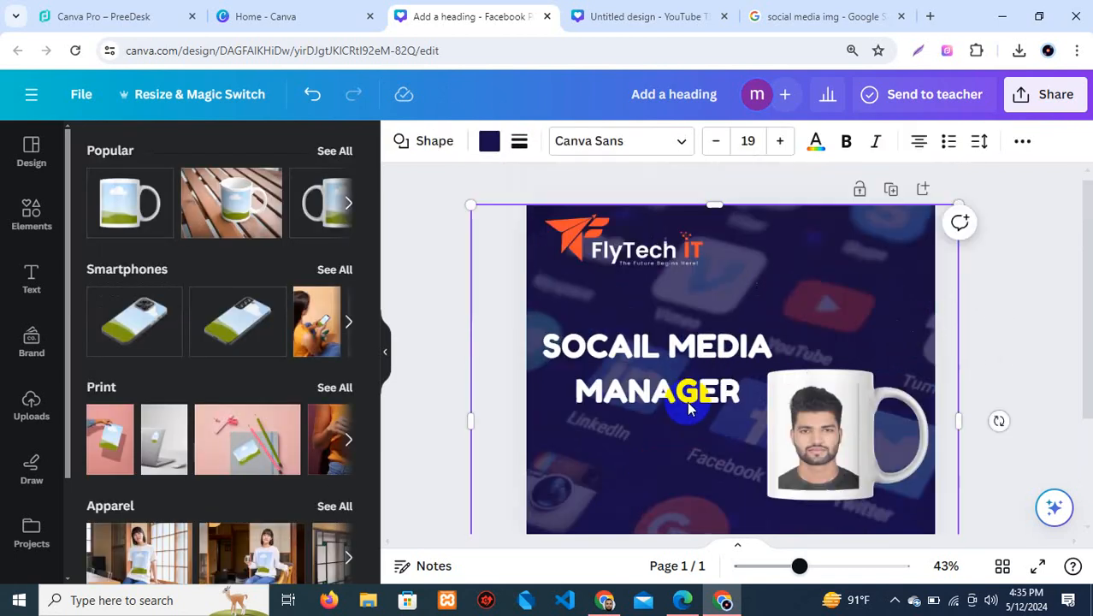
scroll(691, 407, down, 2)
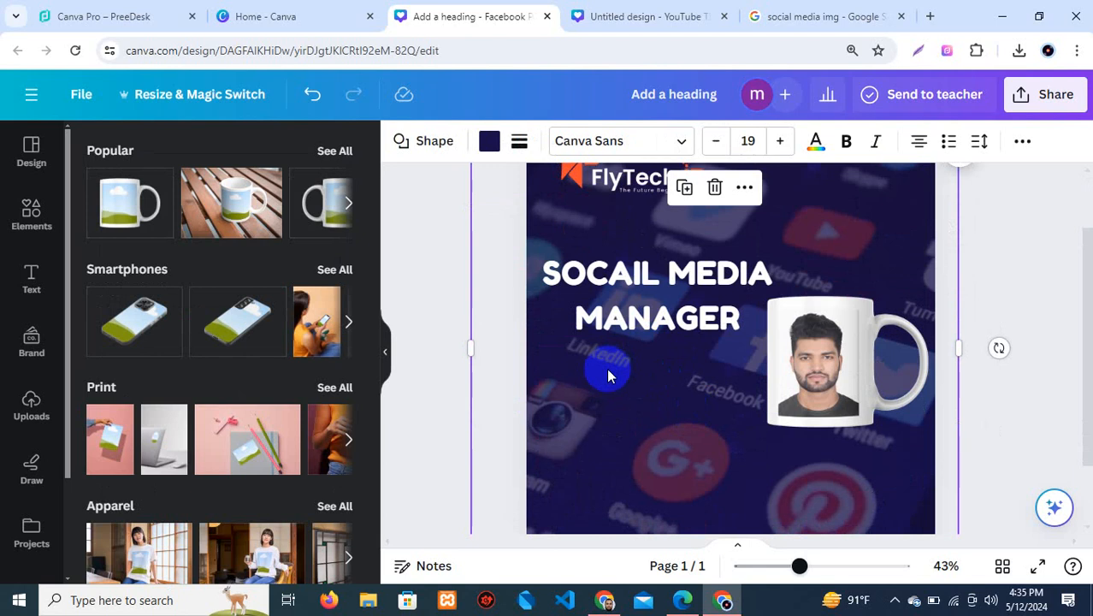
Turn the heading's uppercase formatting off and back on
click(637, 275)
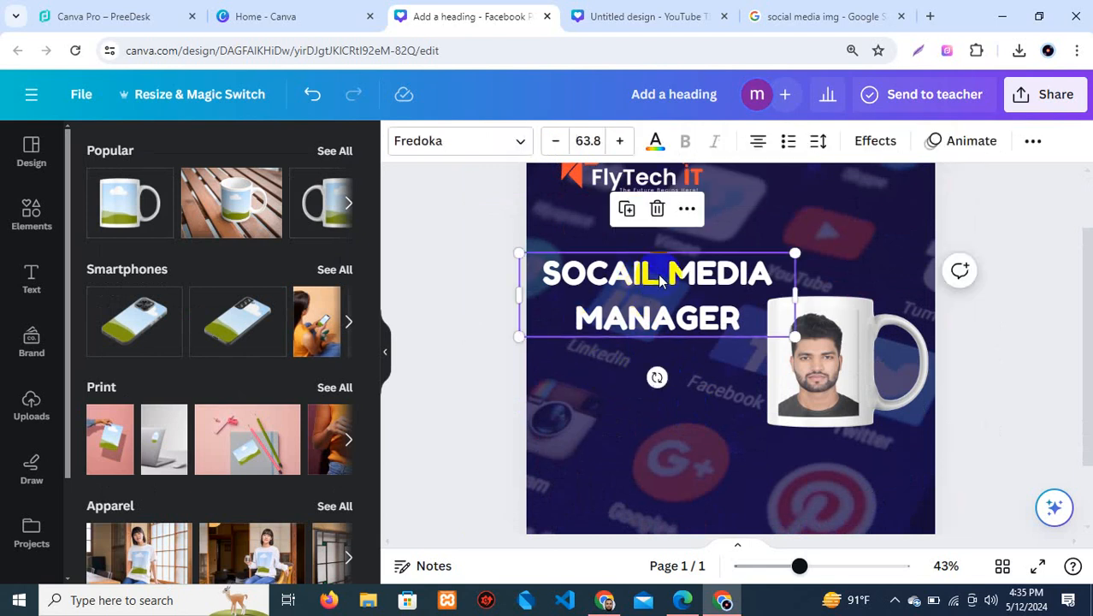
click(1031, 142)
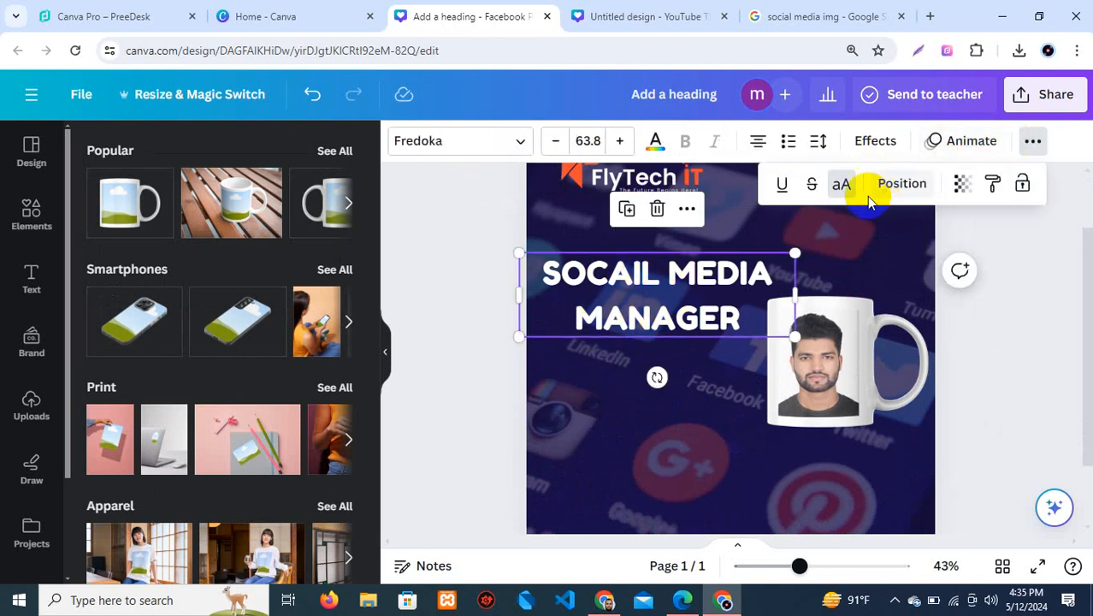
click(841, 188)
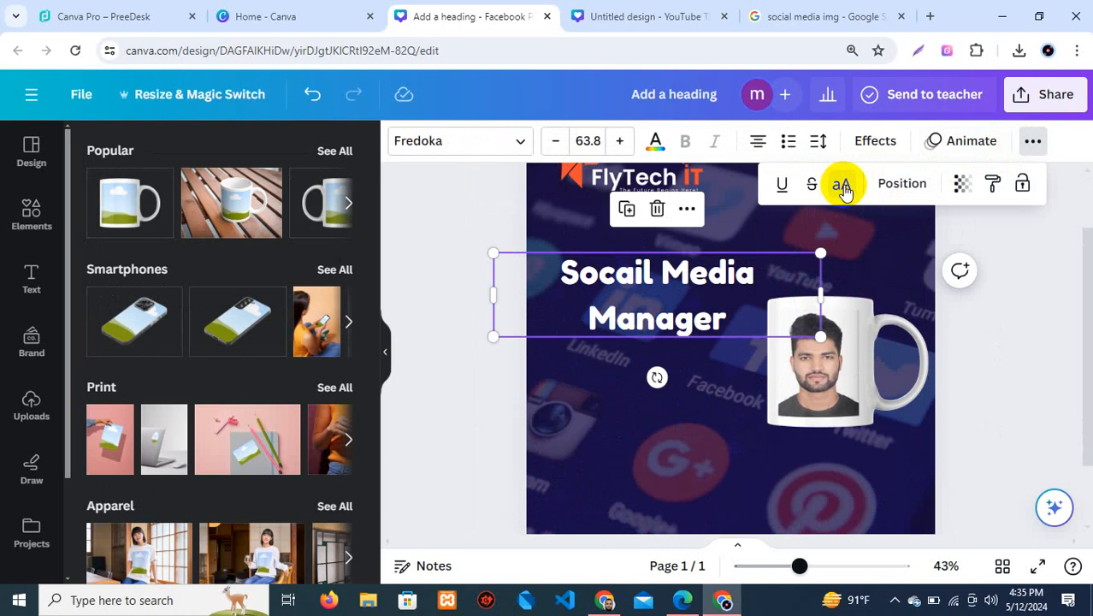
click(844, 194)
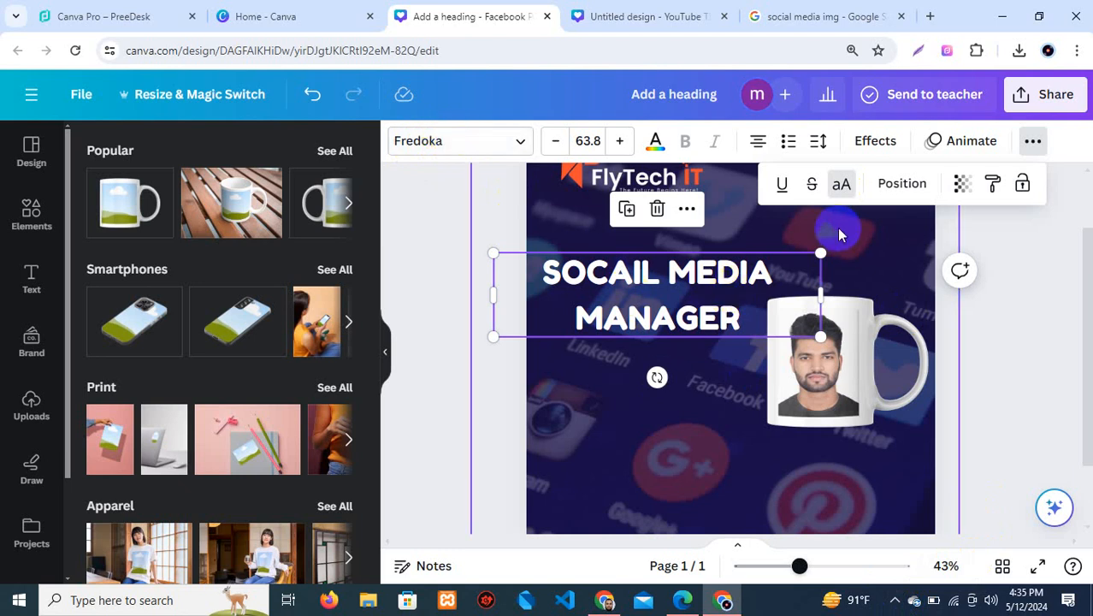
Move the mug mockup slightly down and left on the post, and check its distances to the post's edges
mouse_move(853, 384)
mouse_down()
mouse_move(851, 403)
mouse_move(840, 399)
mouse_up()
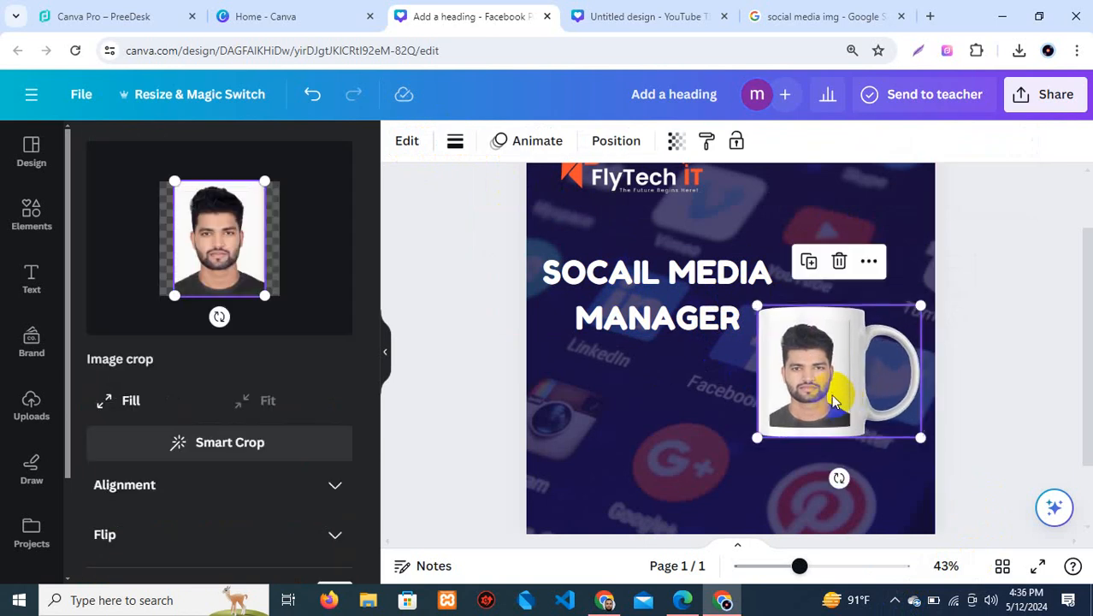
scroll(769, 342, up, 2)
scroll(660, 243, down, 2)
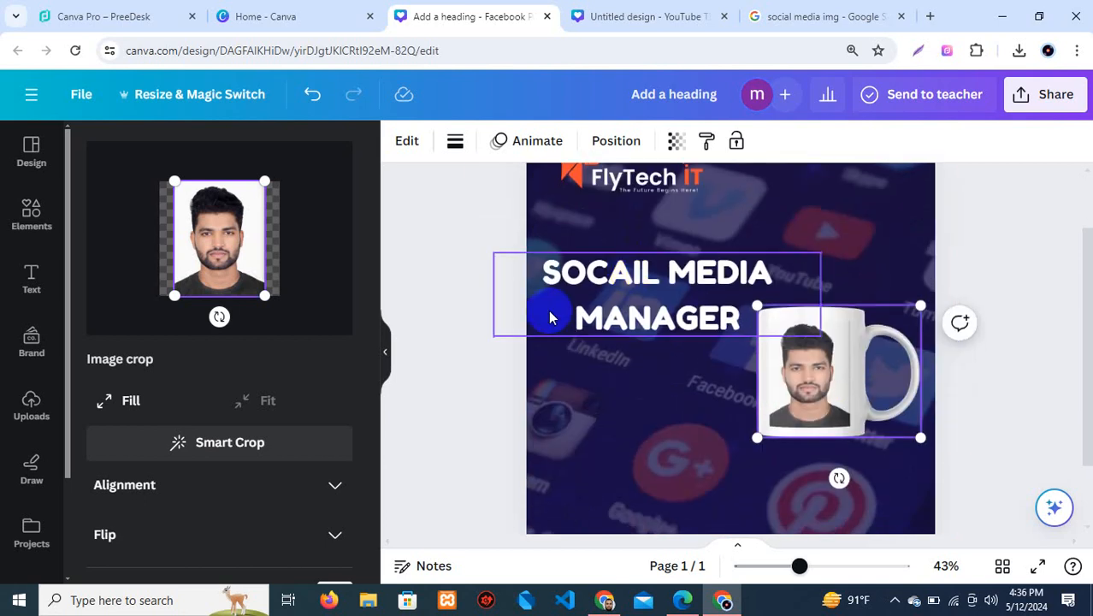
click(663, 295)
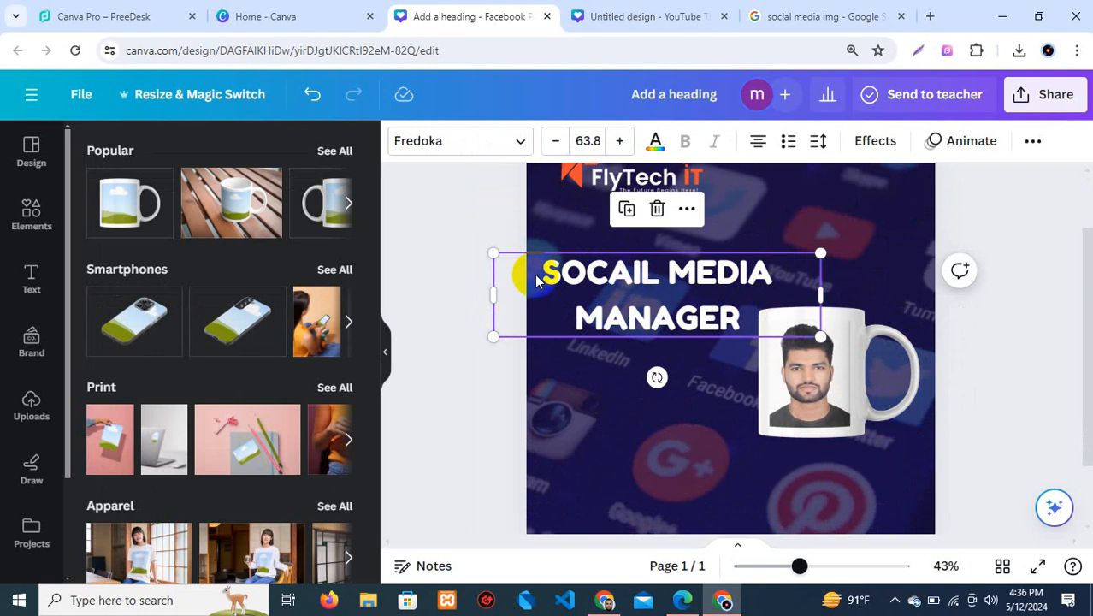
click(829, 351)
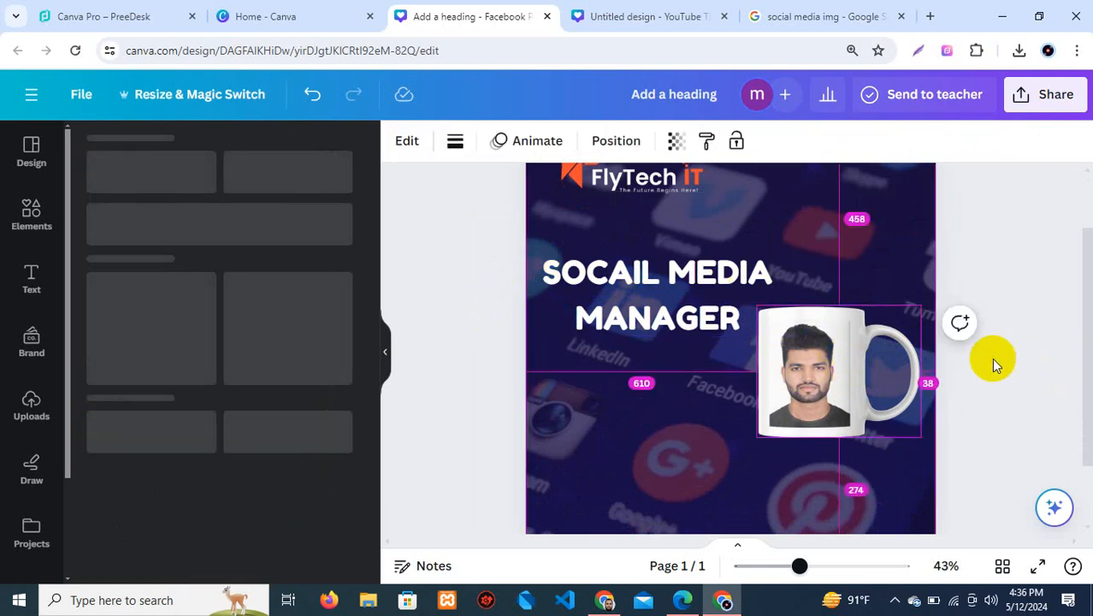
click(836, 369)
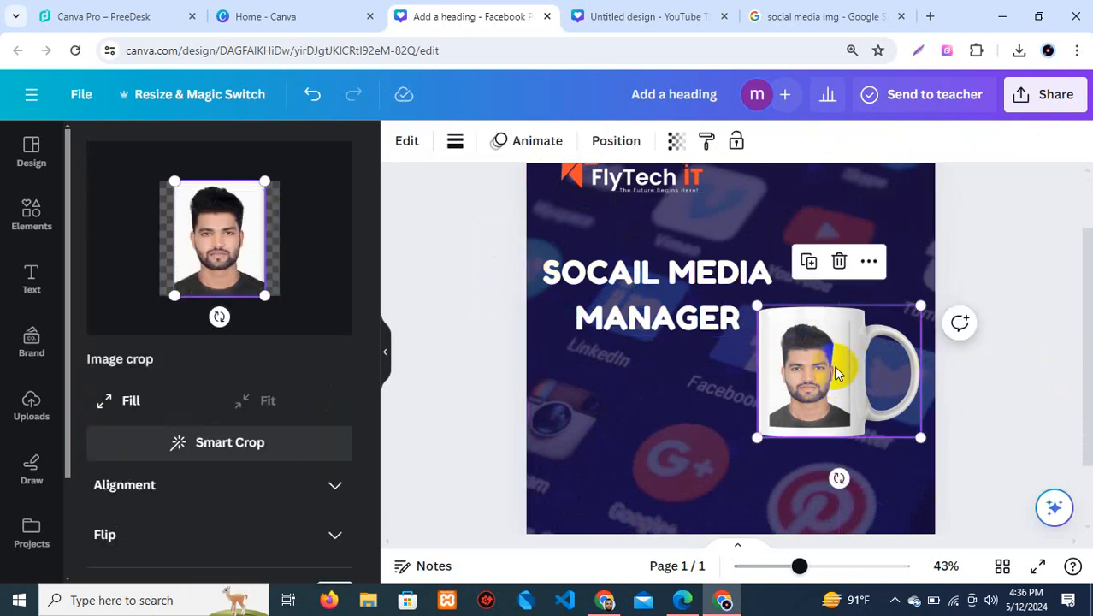
key(alt)
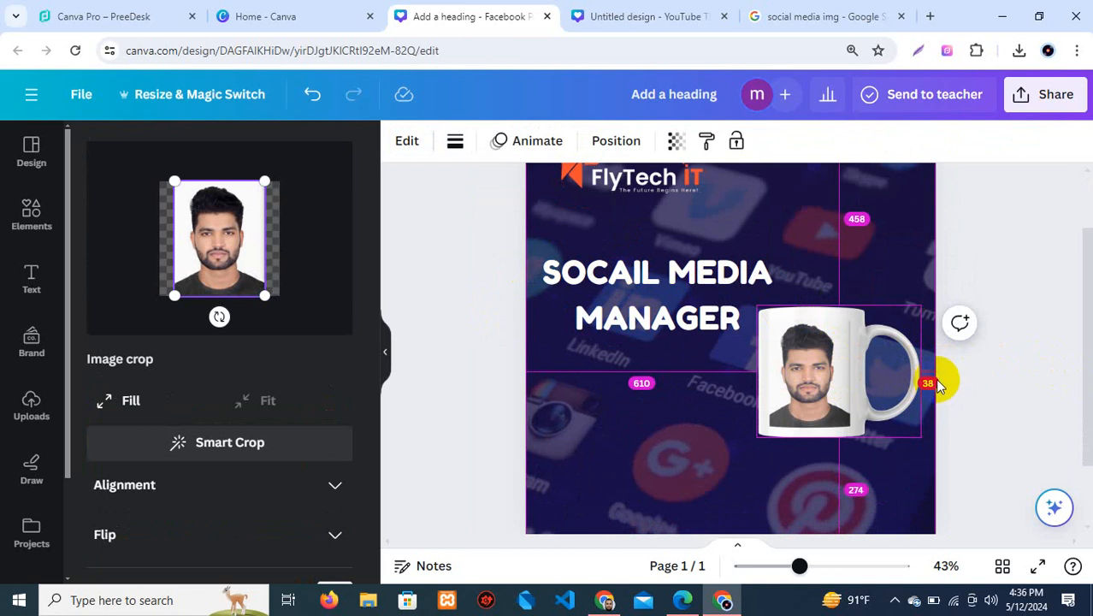
Narrow the heading's text box to fit its two lines and check its distances to the post's edges
click(639, 287)
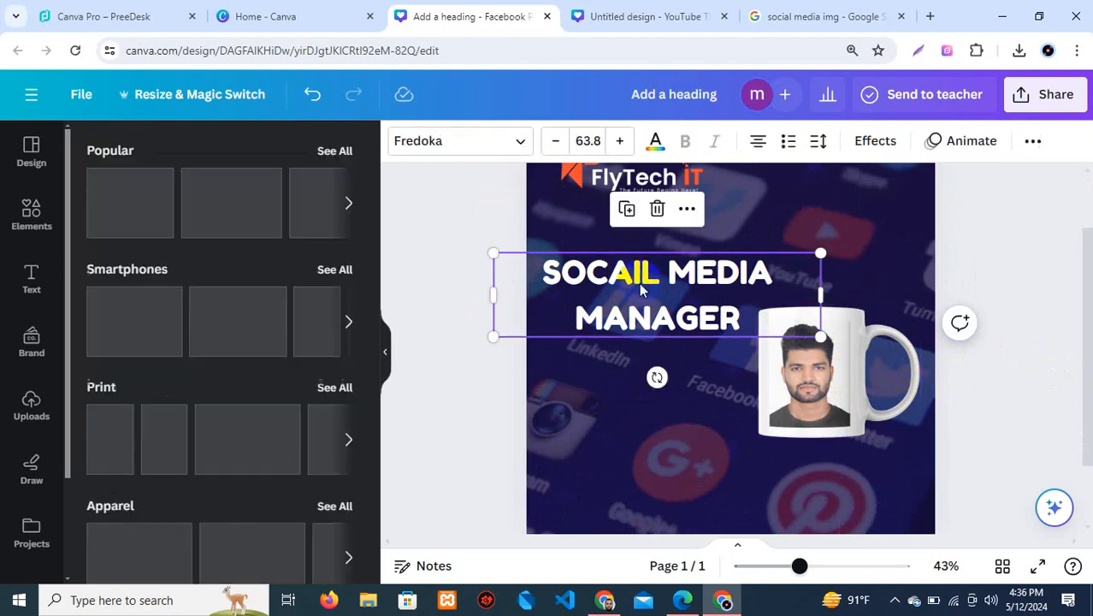
click(582, 231)
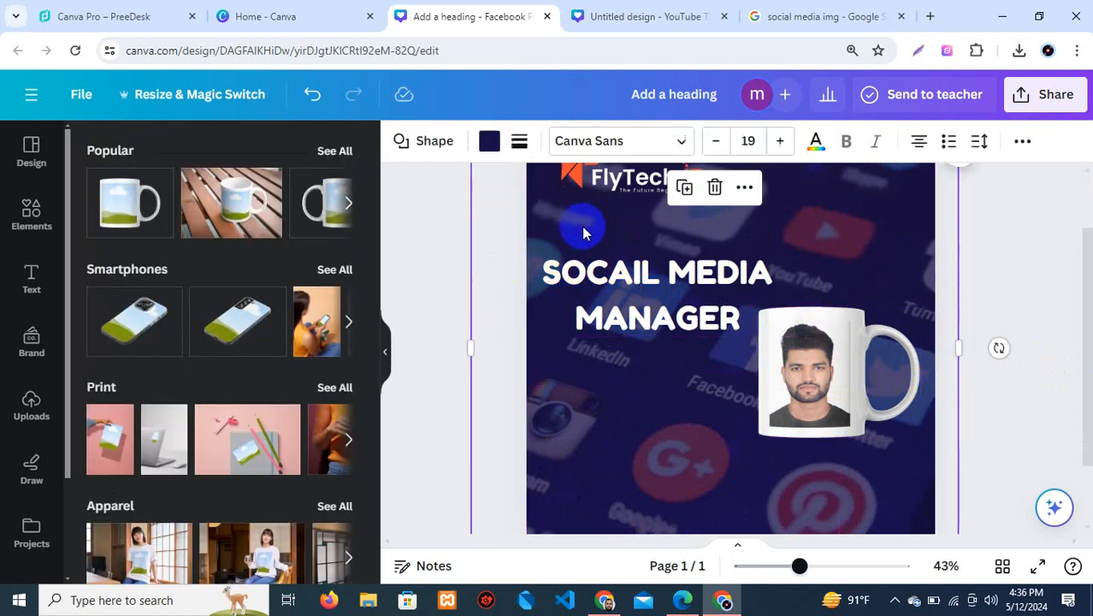
click(551, 276)
drag(494, 295, 585, 309)
drag(720, 293, 674, 284)
key(alt)
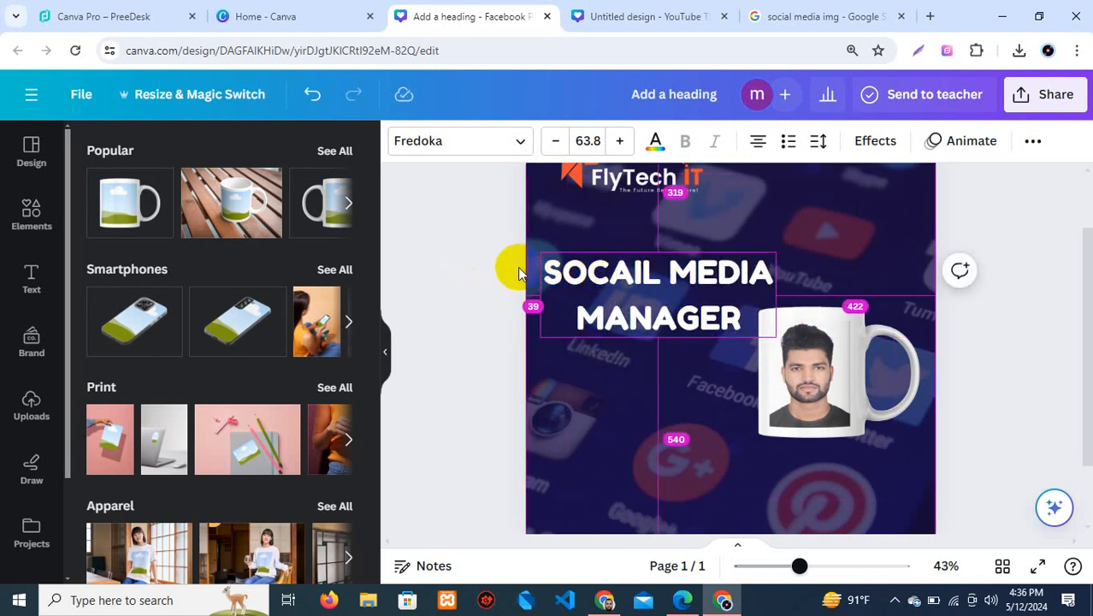
click(602, 286)
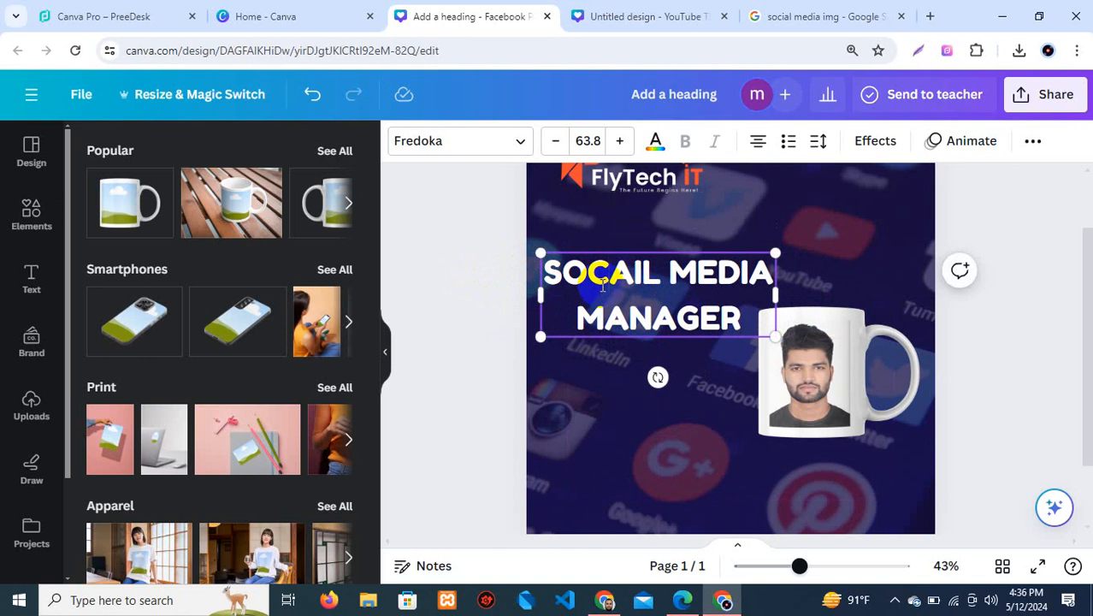
Try nudging the heading slightly sideways and back, checking its distance to the post's left edge
click(595, 381)
click(610, 310)
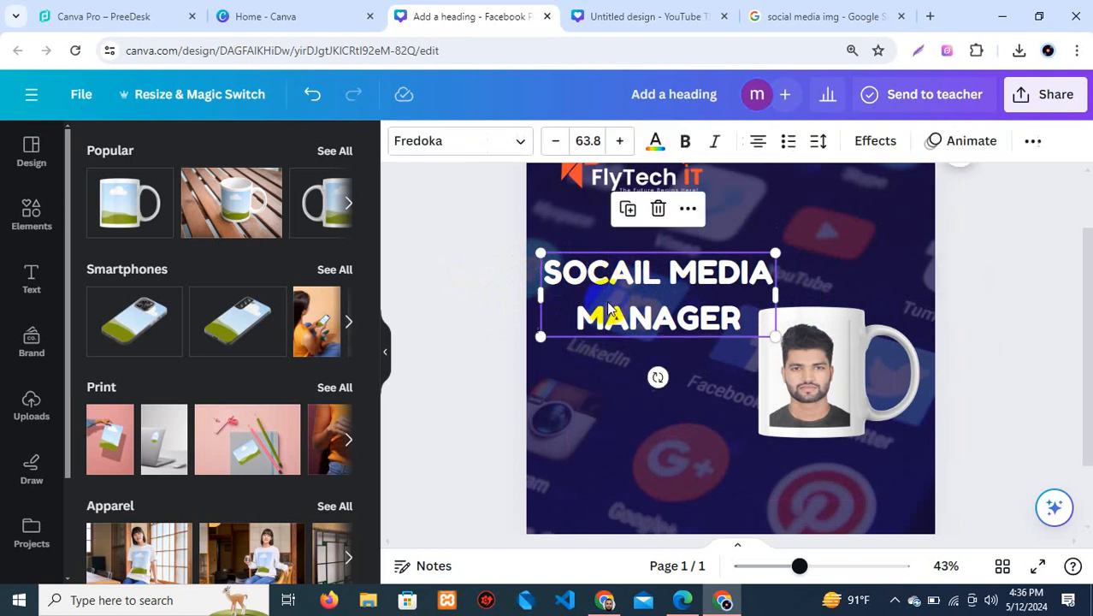
drag(609, 309, 604, 319)
key(alt)
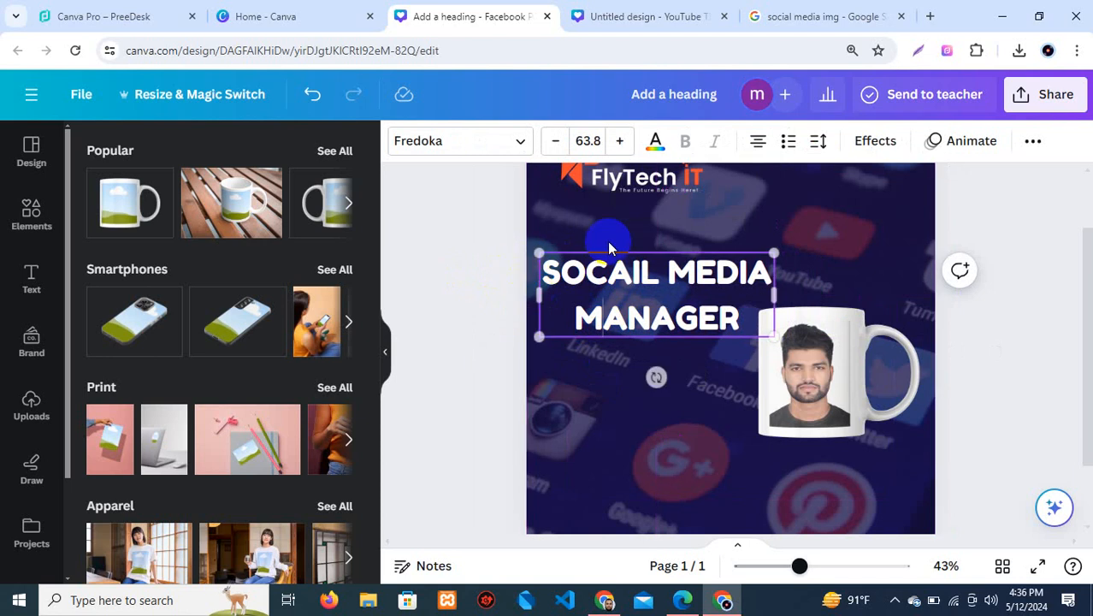
click(593, 383)
click(635, 285)
drag(635, 285, 637, 285)
key(alt)
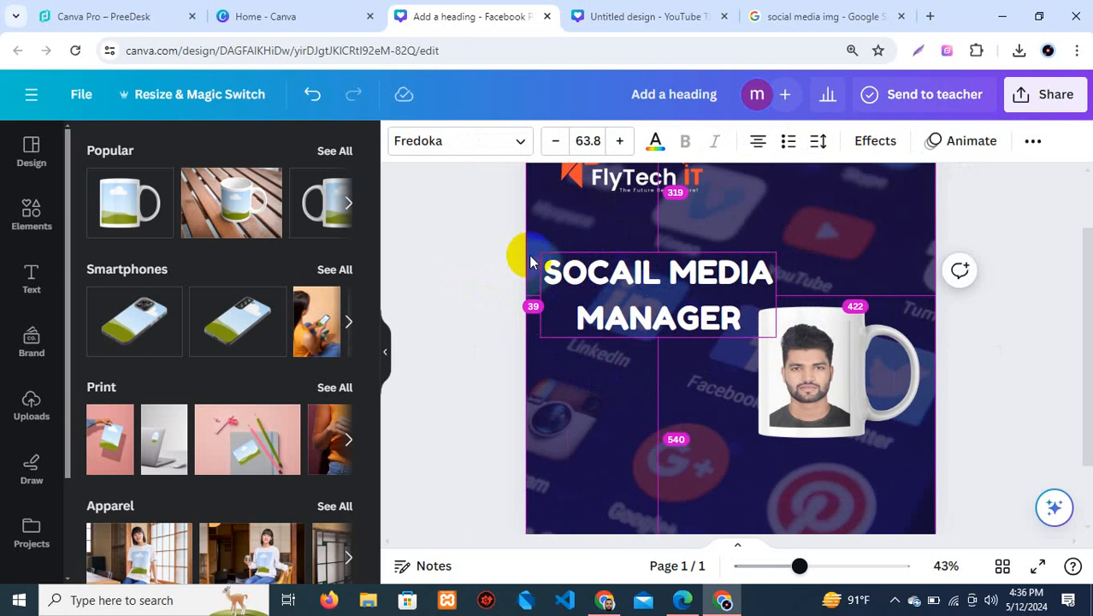
Crop the empty margin off the FlyTech IT logo's left side so its frame lines up with the heading's left edge
click(601, 205)
scroll(616, 217, up, 2)
click(593, 257)
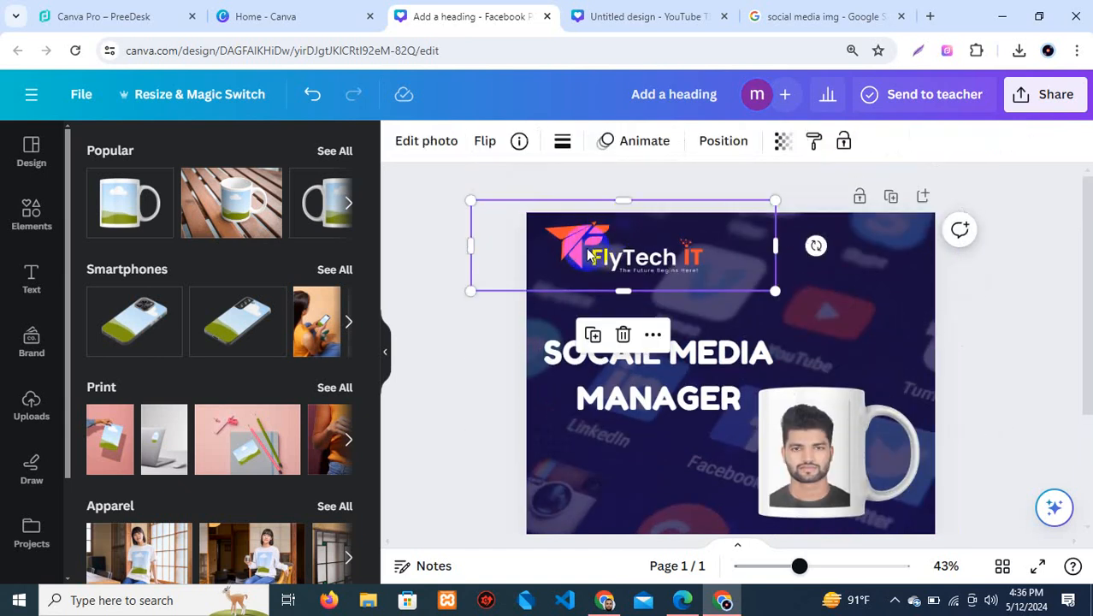
drag(473, 247, 541, 248)
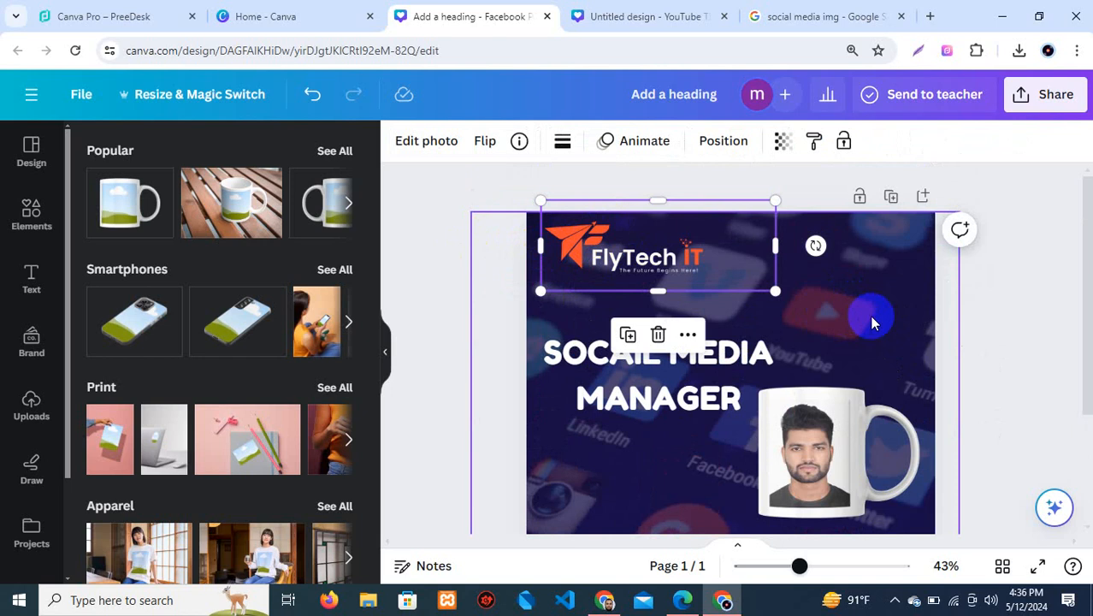
click(911, 345)
Move the mug mockup slightly right on the post, clear of the heading's text box
scroll(913, 347, down, 2)
scroll(855, 359, up, 1)
click(834, 377)
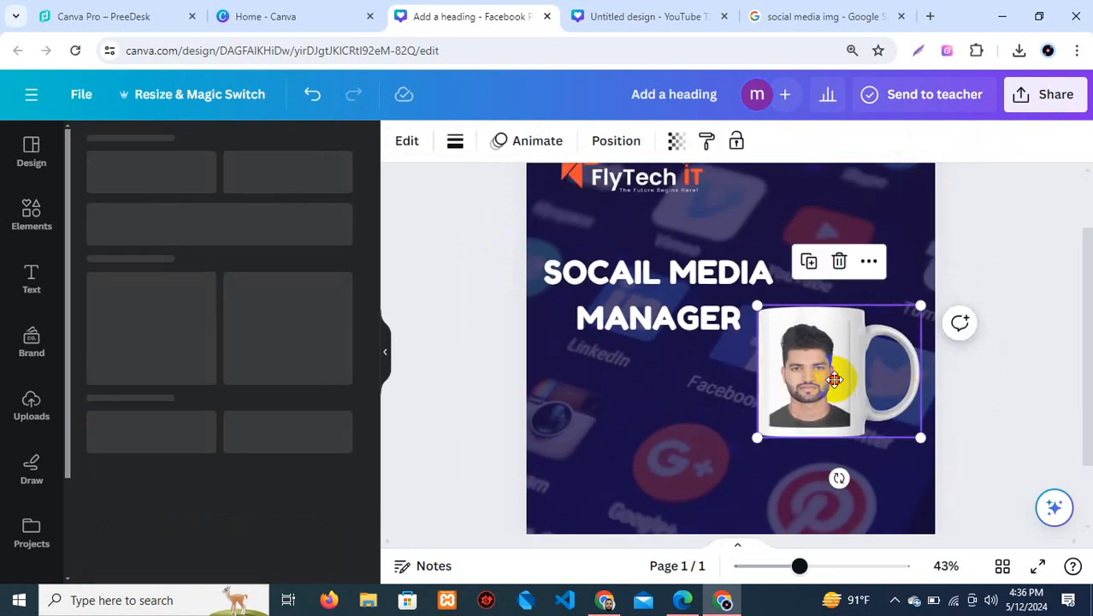
drag(834, 377, 837, 370)
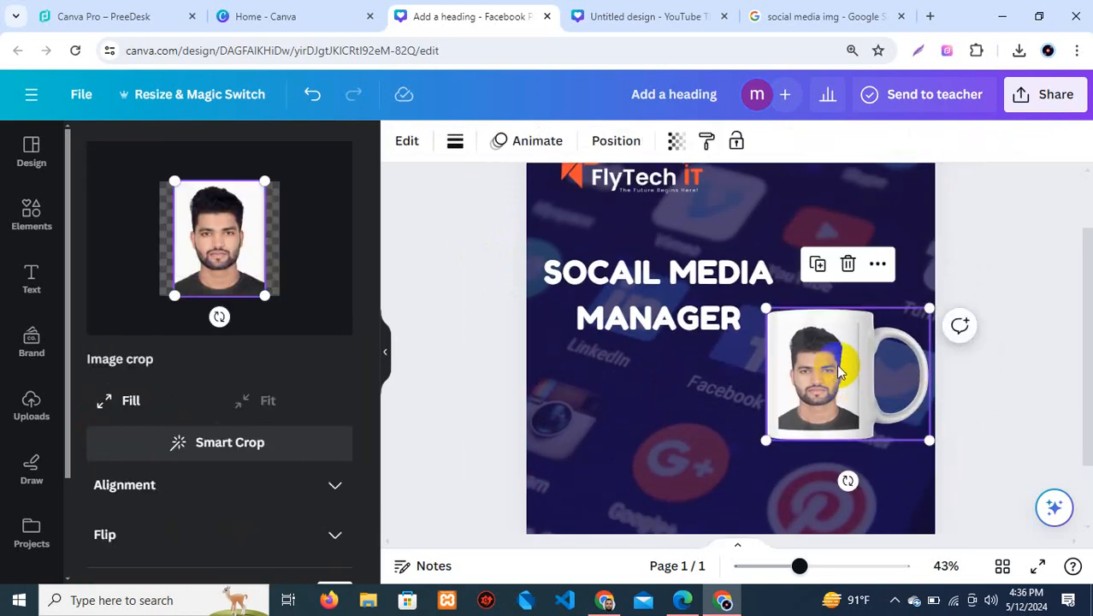
Try rotating the portrait inside the mug mockup and select the heading again
click(220, 318)
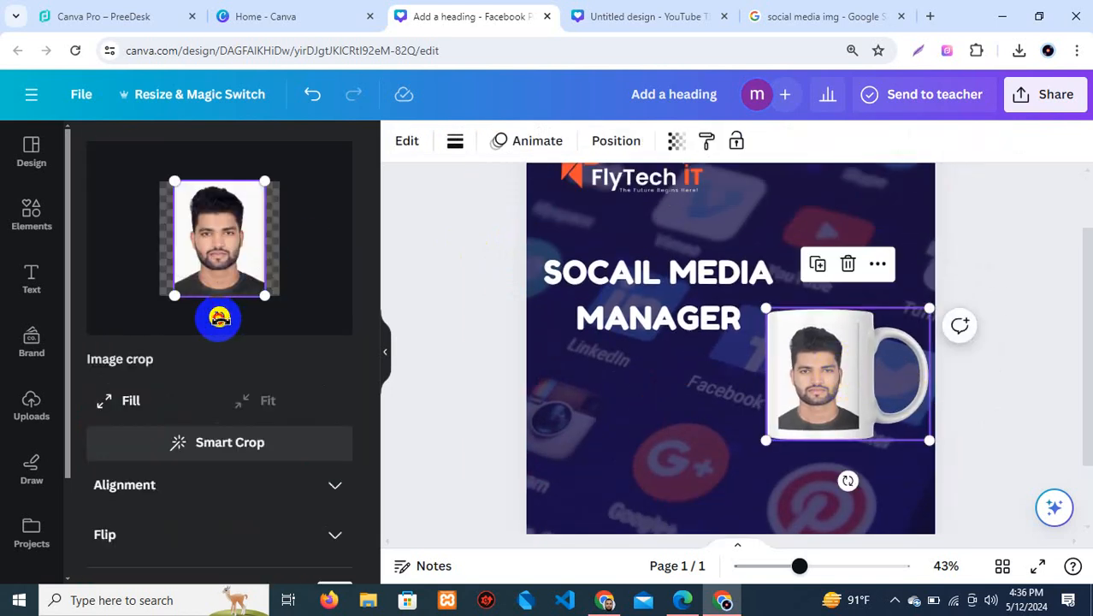
mouse_move(220, 318)
mouse_down()
mouse_move(133, 308)
mouse_move(134, 289)
mouse_move(205, 312)
mouse_move(230, 294)
mouse_move(218, 308)
mouse_up()
click(595, 274)
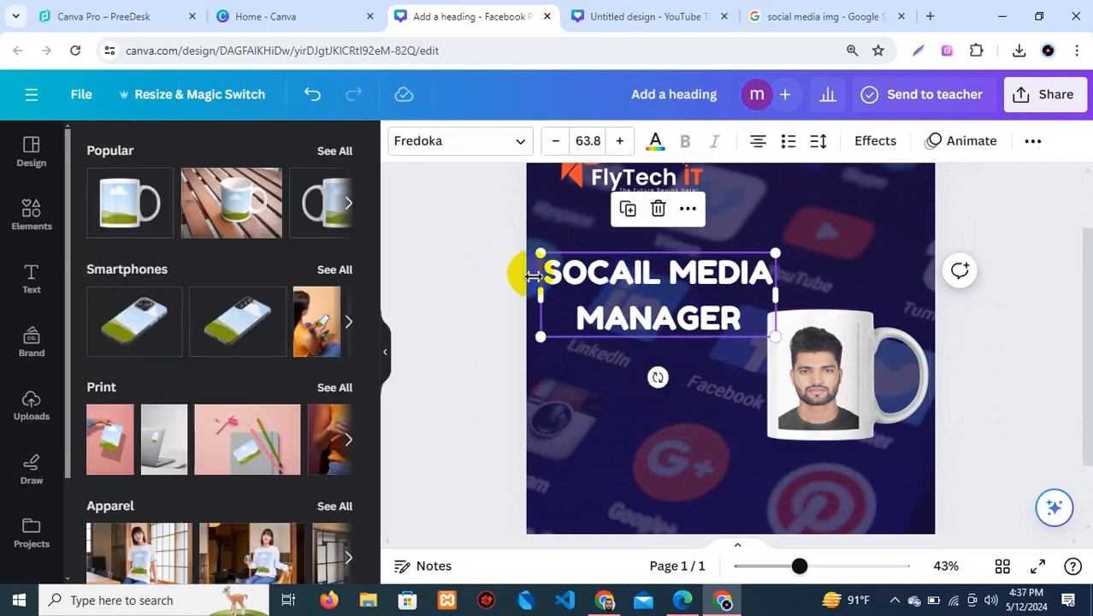
Check the heading's spacing to the post's edges, then try moving it slightly left and undo the move
key(alt)
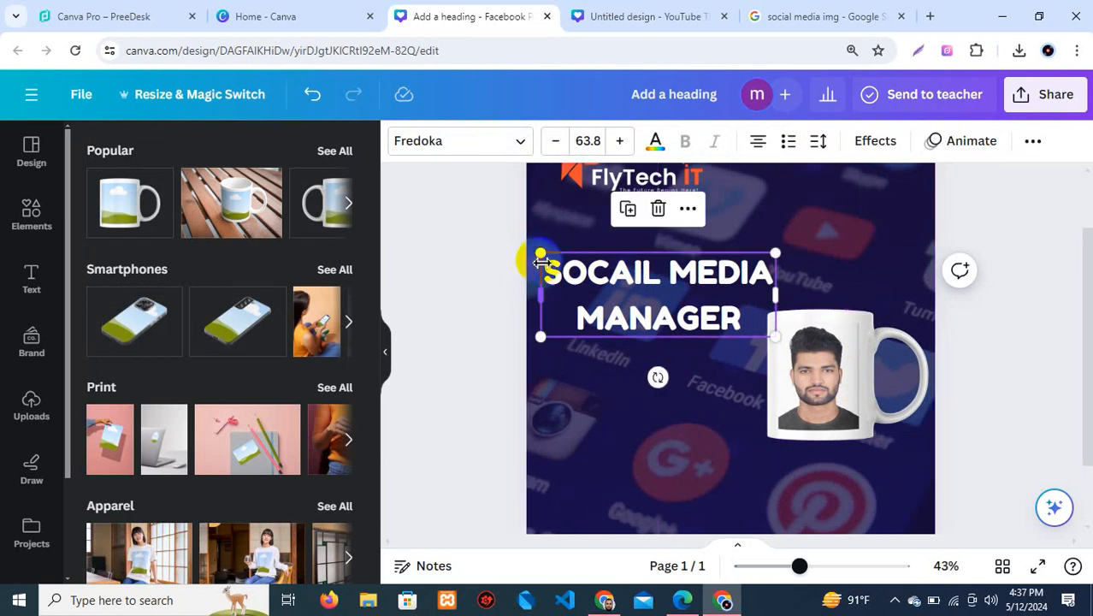
key(alt)
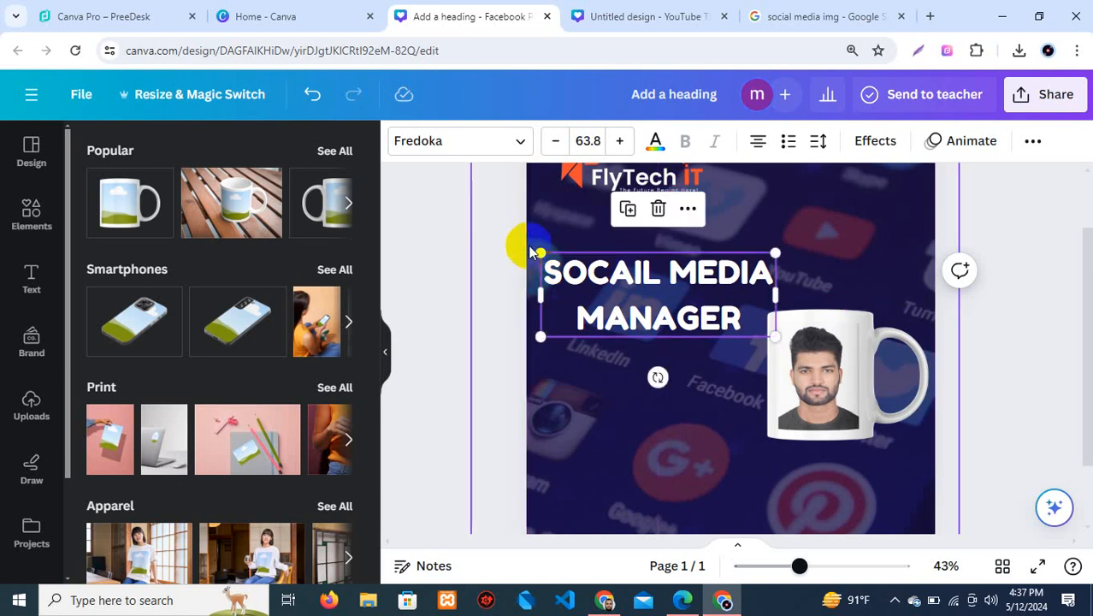
drag(589, 276, 569, 286)
key(ctrl+z)
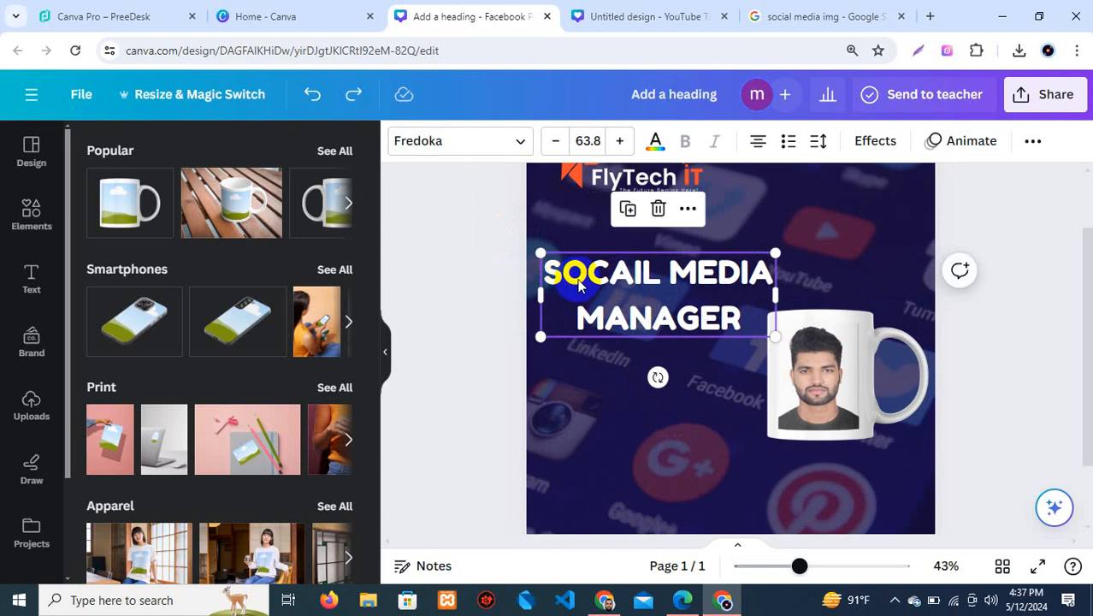
Nudge the mug mockup left until it sits about 38 px from the post's right edge
click(832, 369)
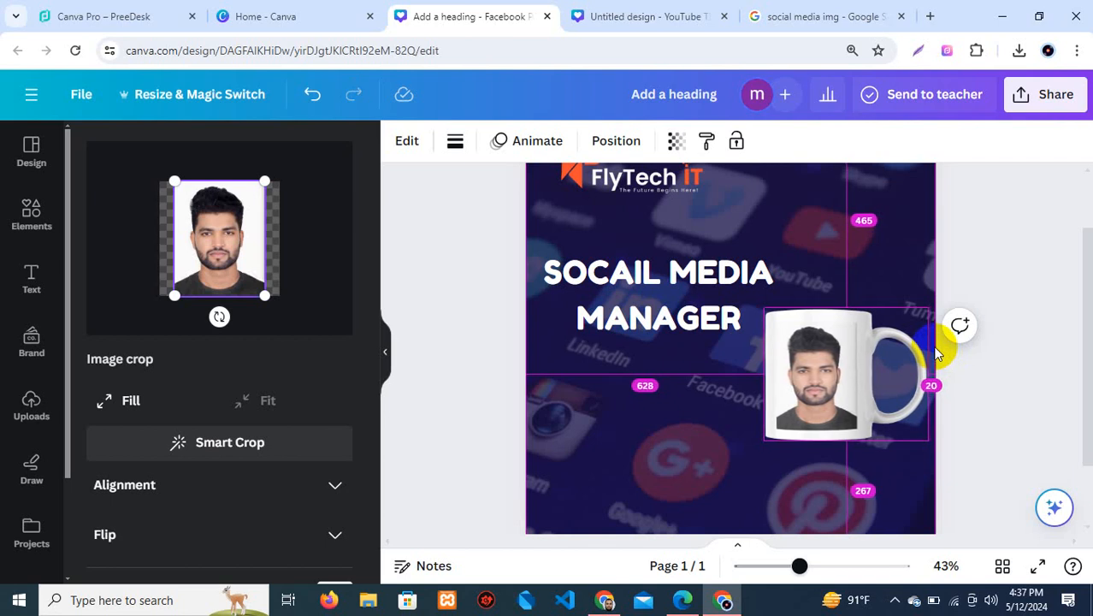
key(shift+Left)
key(Left)
key(Left)
key(Left)
key(Left)
key(Left)
key(Left)
key(Left)
key(Left)
key(Left)
key(Left)
key(Left)
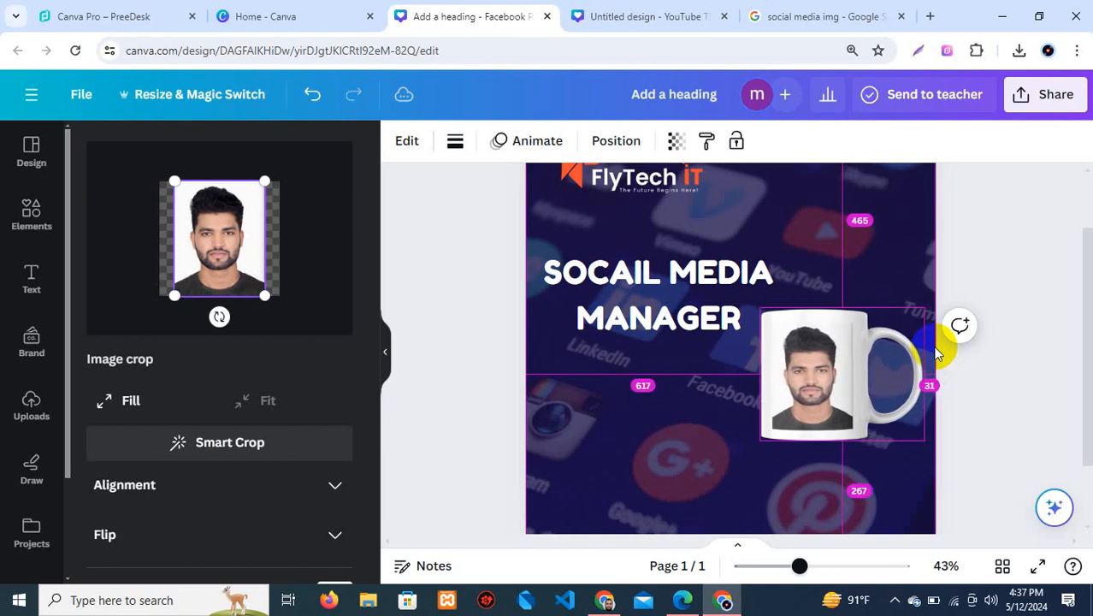
key(Left)
key(Left)
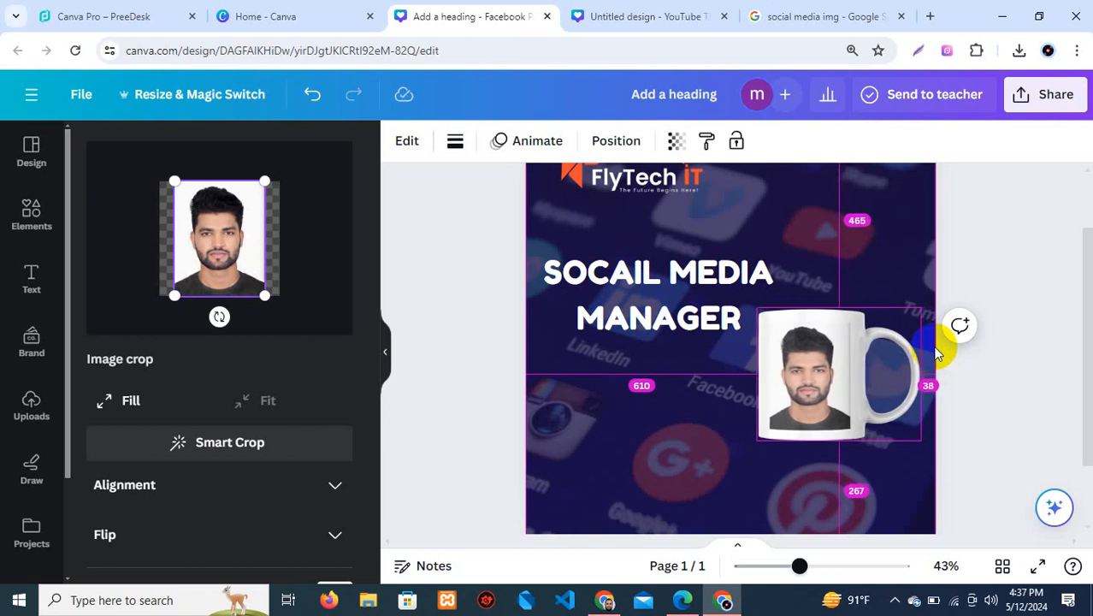
click(674, 442)
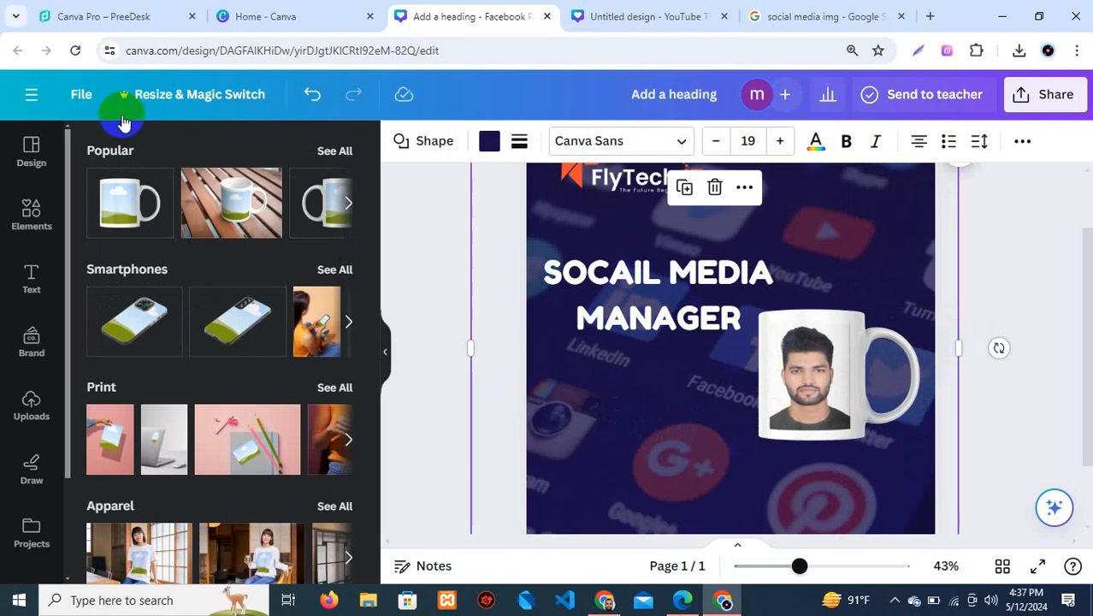
Add a slightly enlarged triangle shape partly off the post's bottom-right corner and fill it with the orange-red photo colour
click(32, 210)
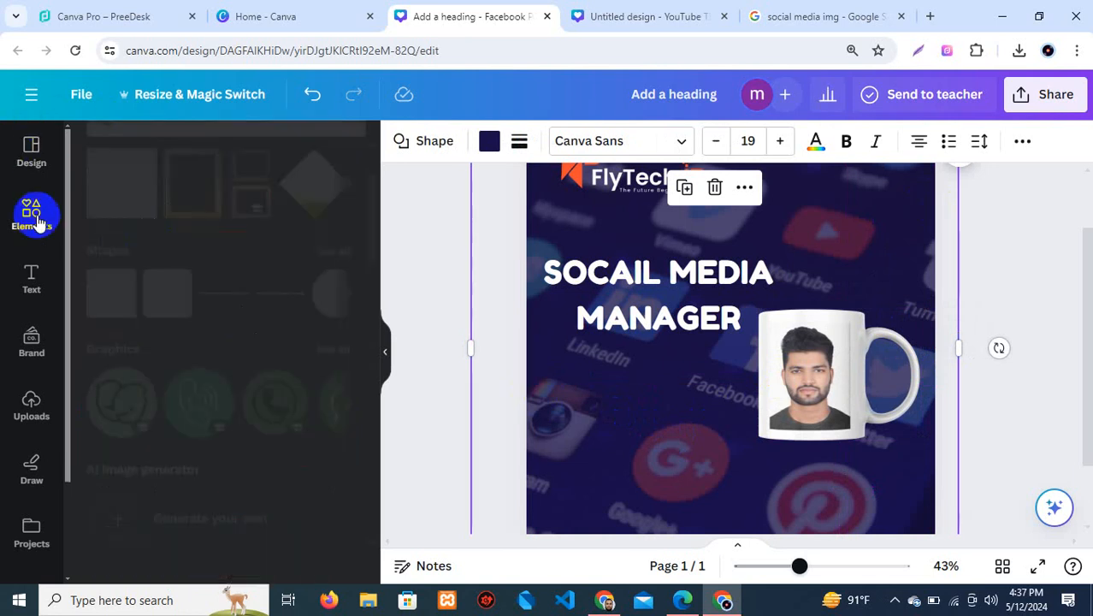
click(349, 326)
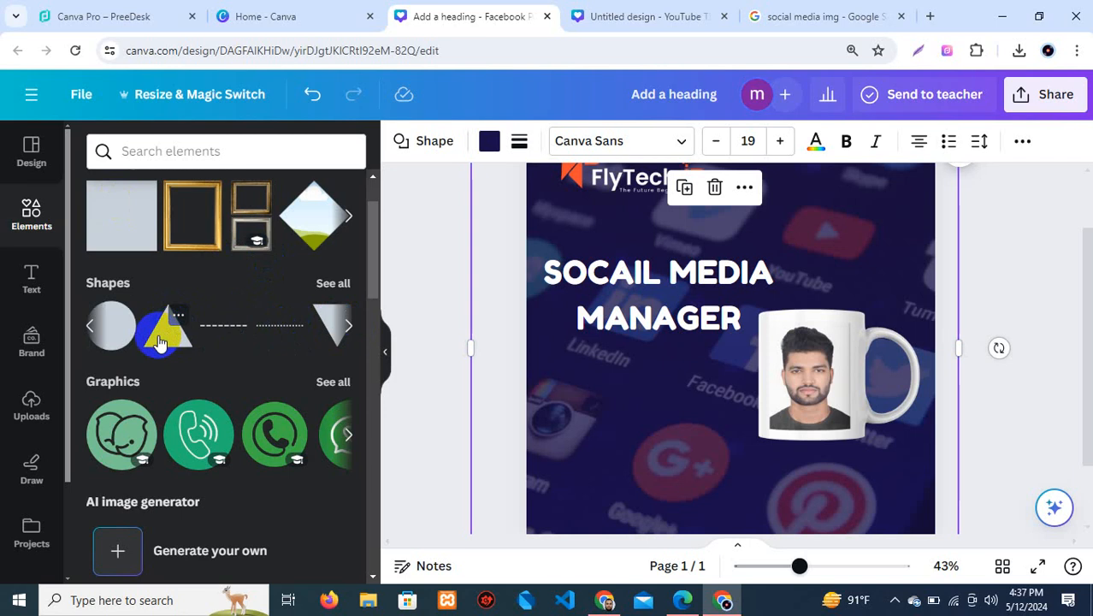
click(160, 340)
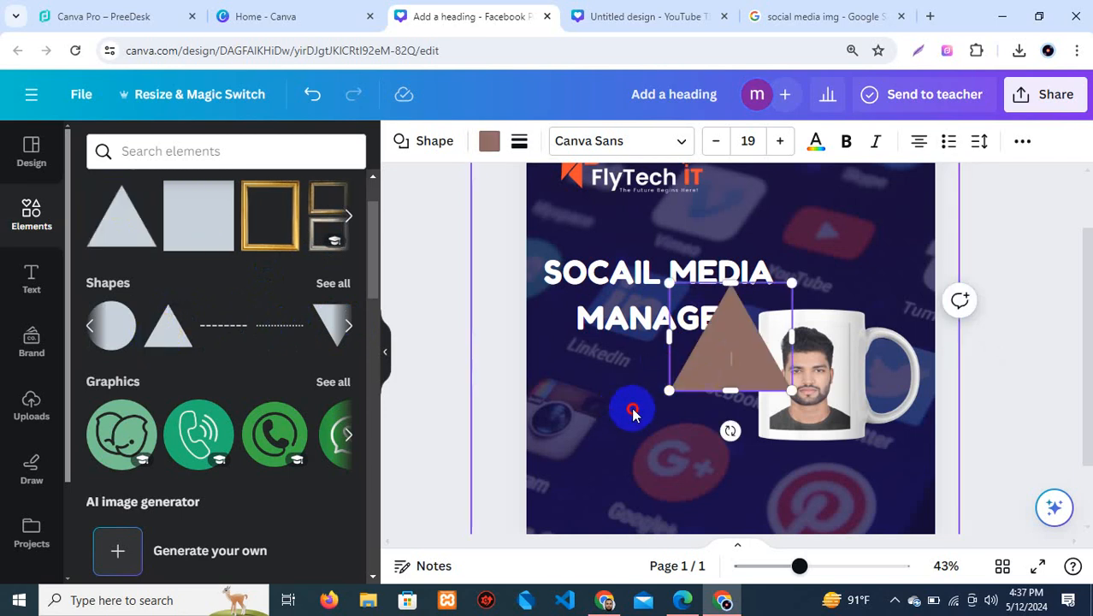
drag(733, 346, 649, 411)
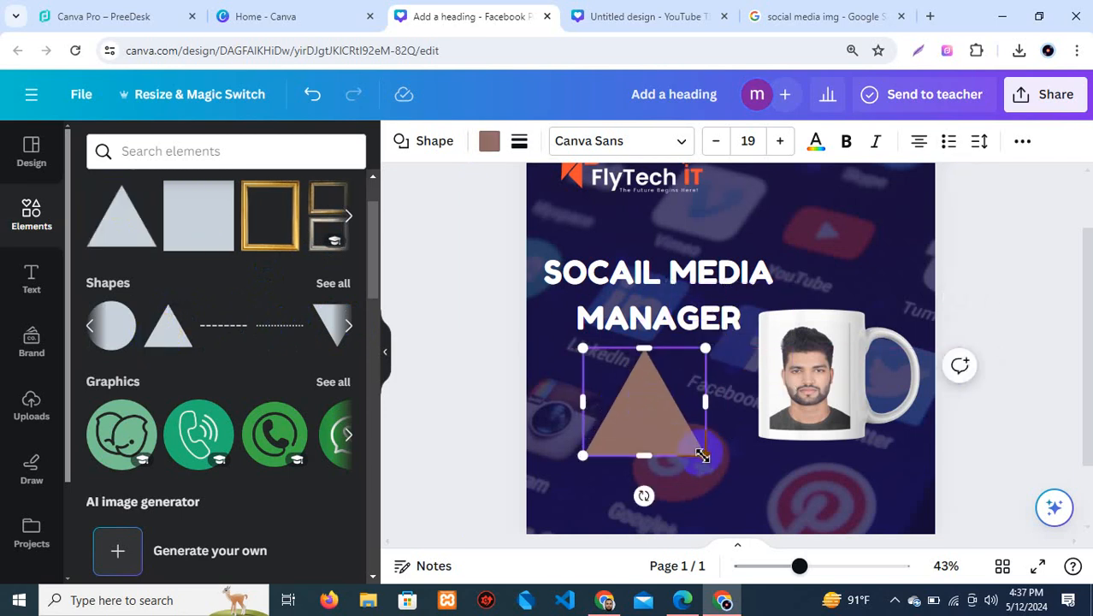
drag(709, 459, 699, 449)
drag(654, 407, 938, 515)
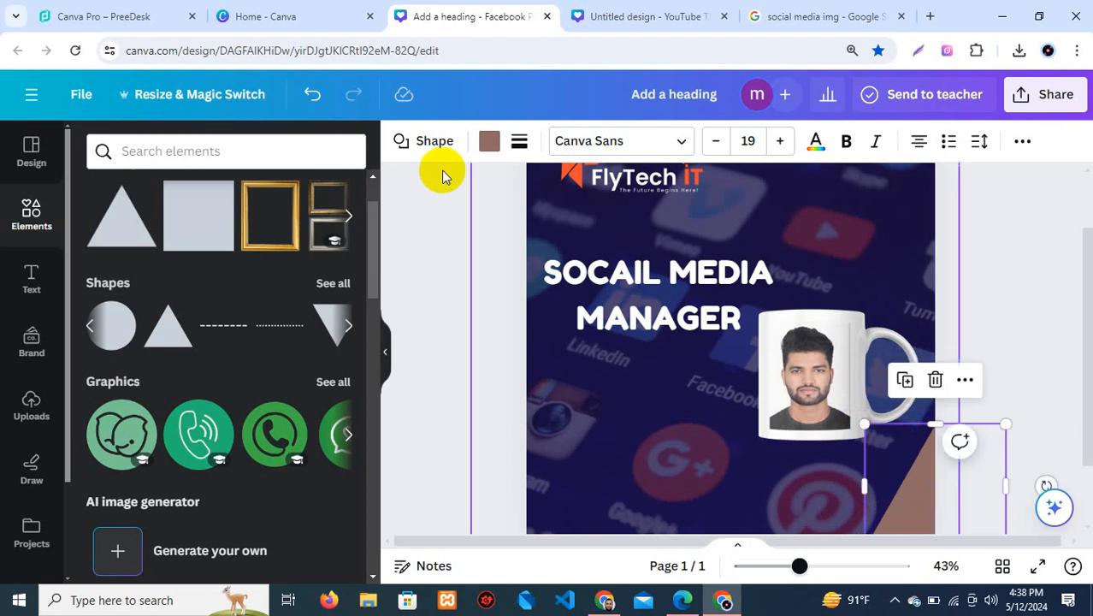
click(494, 140)
click(337, 448)
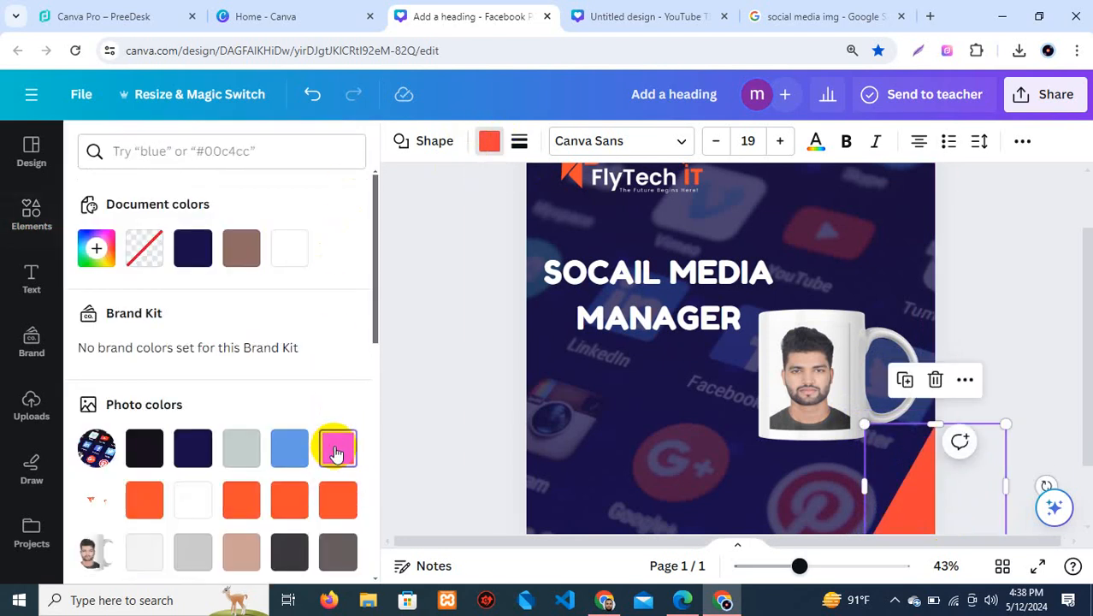
Try placing a copy of the orange-red triangle in the post's bottom-left corner and delete the copy
click(893, 470)
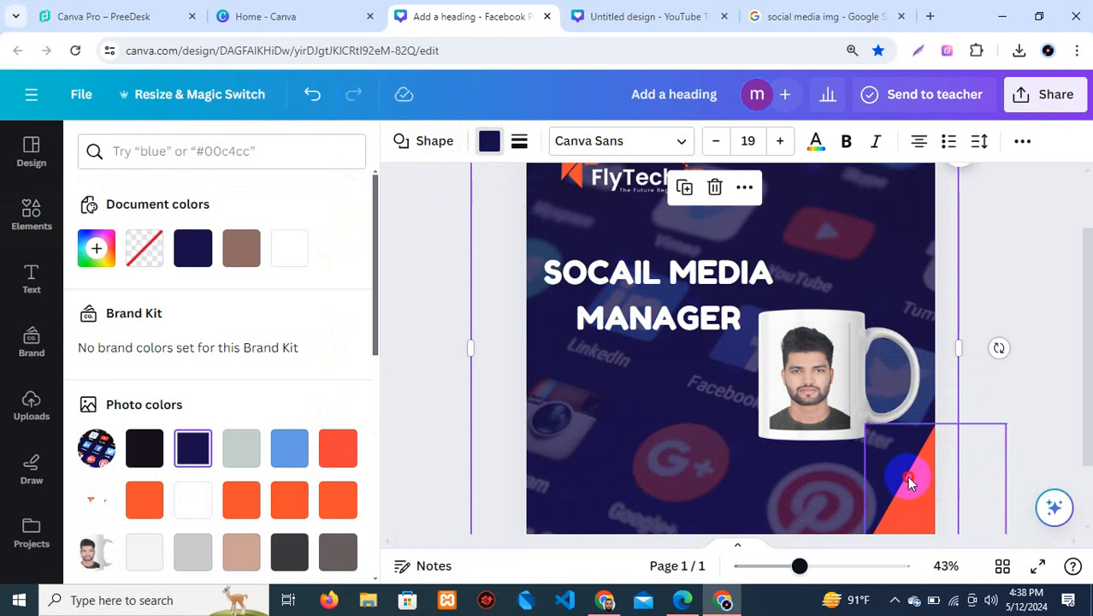
click(909, 483)
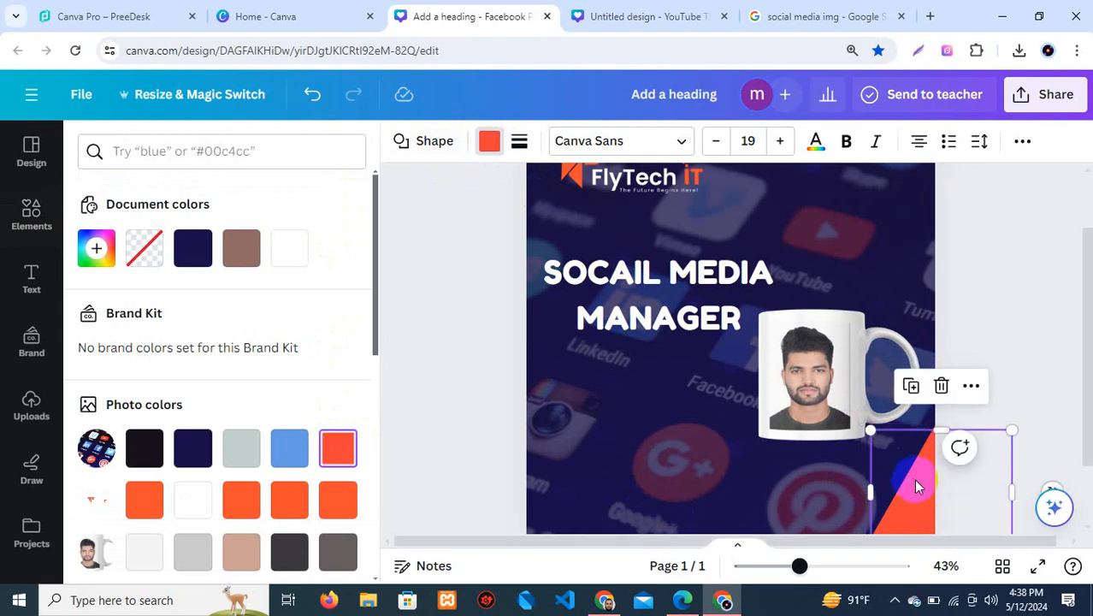
drag(909, 483, 557, 485)
key(Delete)
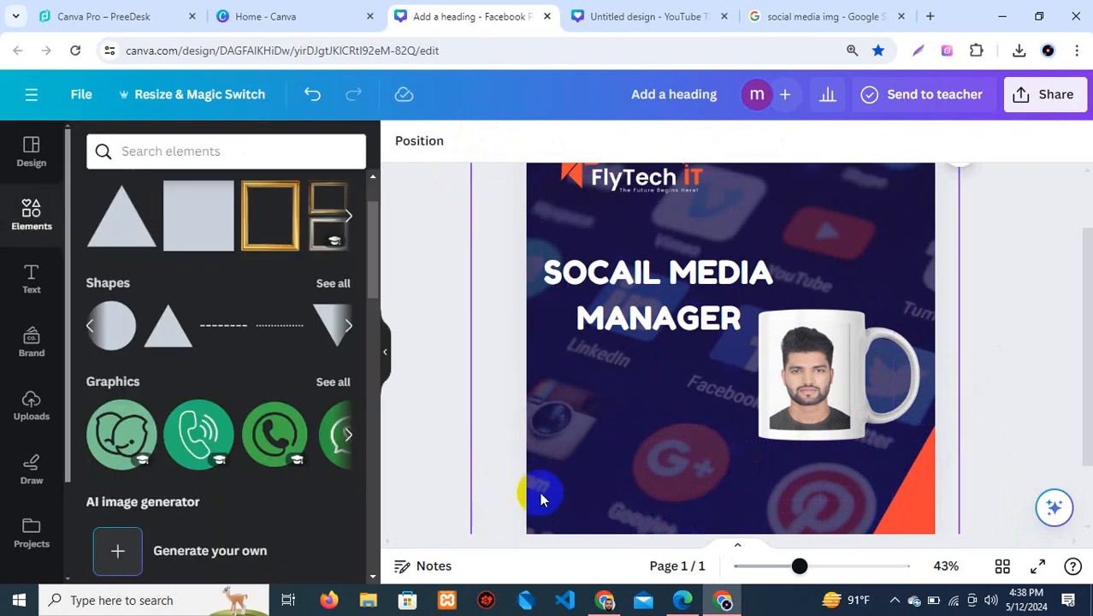
Place an orange-red circle partly off the post's bottom-left corner and replace the bottom-right triangle with a matching circle
click(109, 345)
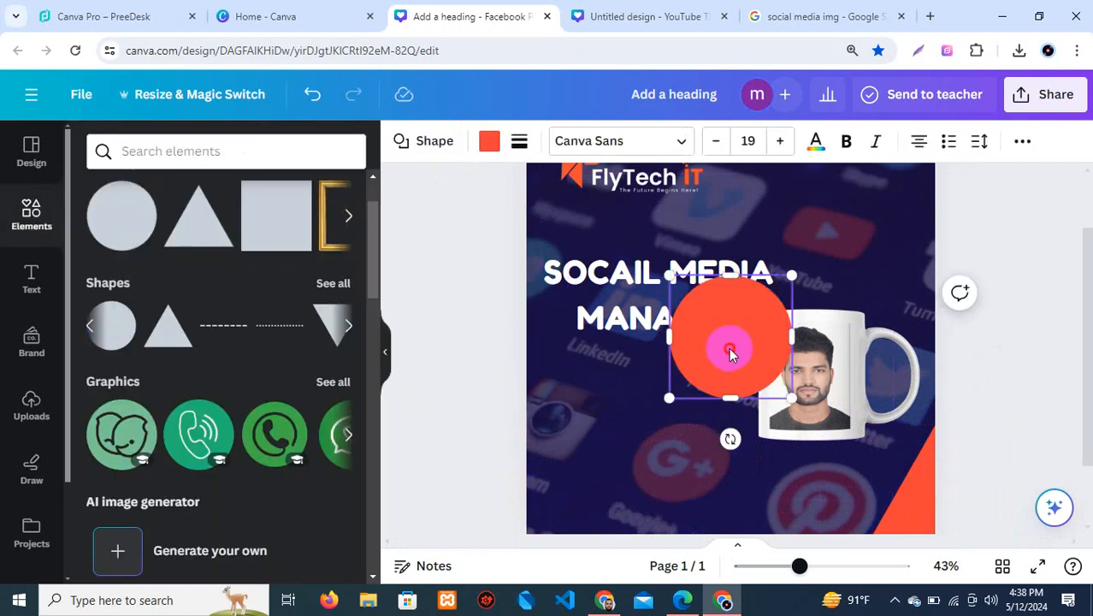
drag(727, 347, 532, 543)
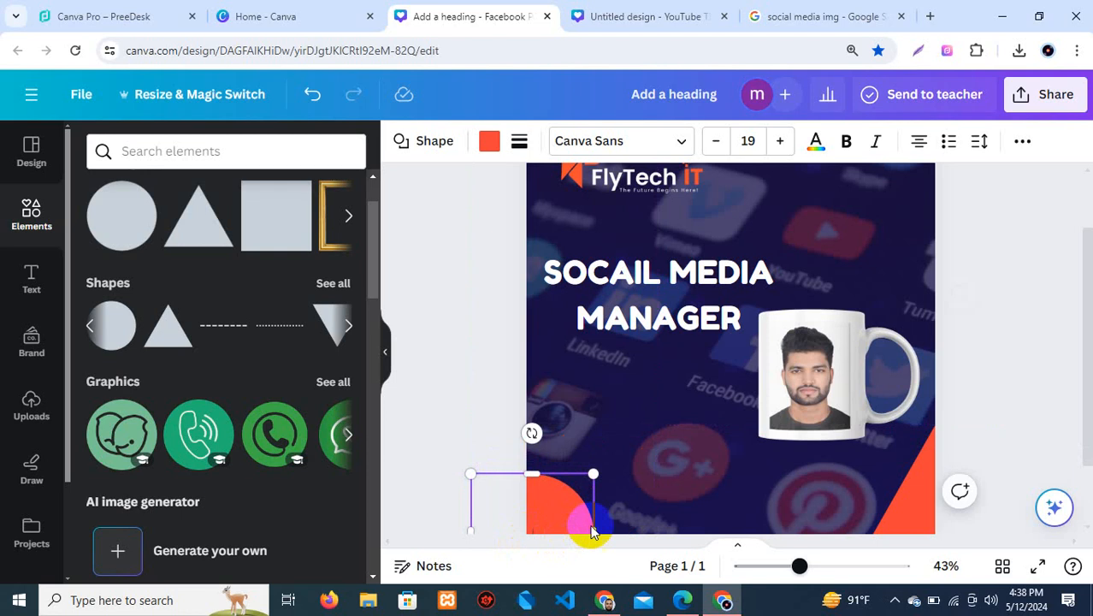
click(898, 504)
drag(898, 505, 968, 501)
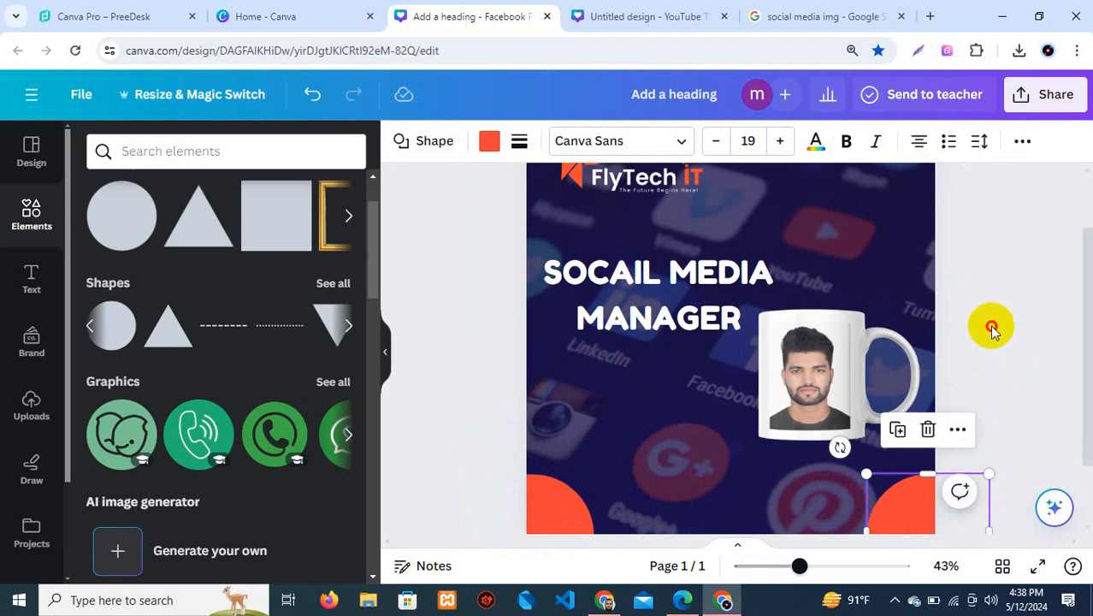
click(956, 324)
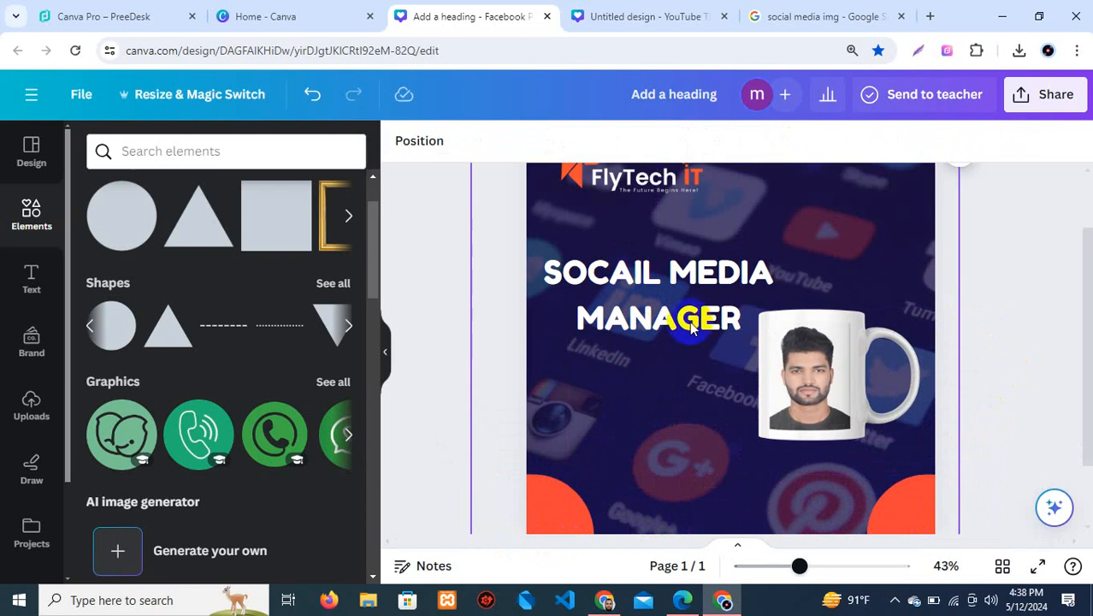
Browse the full shapes collection and add a solid line with an arrowhead at one end to the post
click(345, 216)
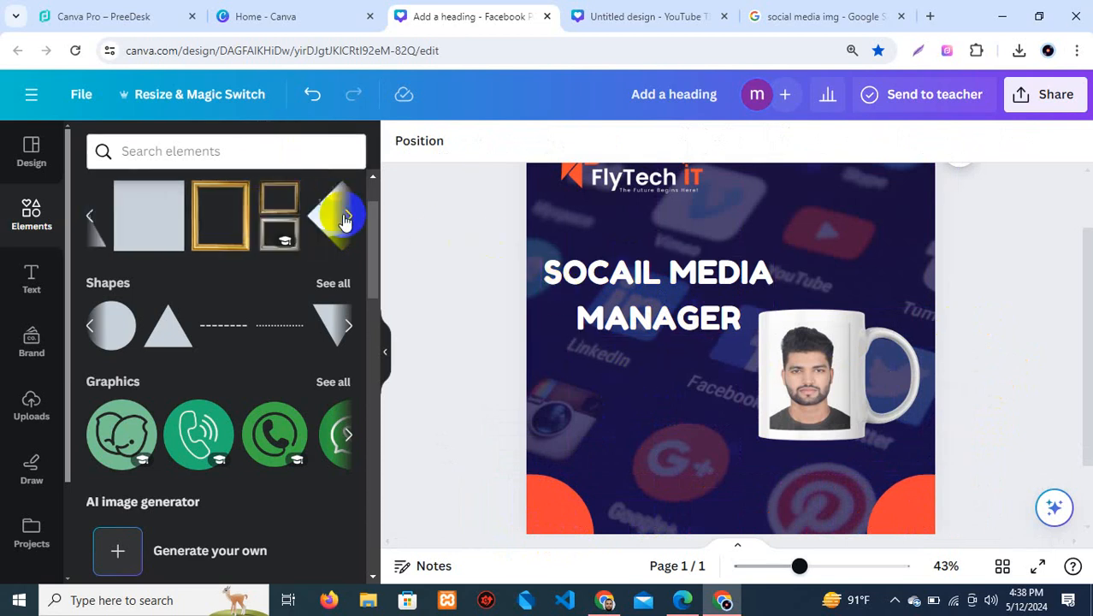
click(345, 215)
click(345, 215)
click(349, 324)
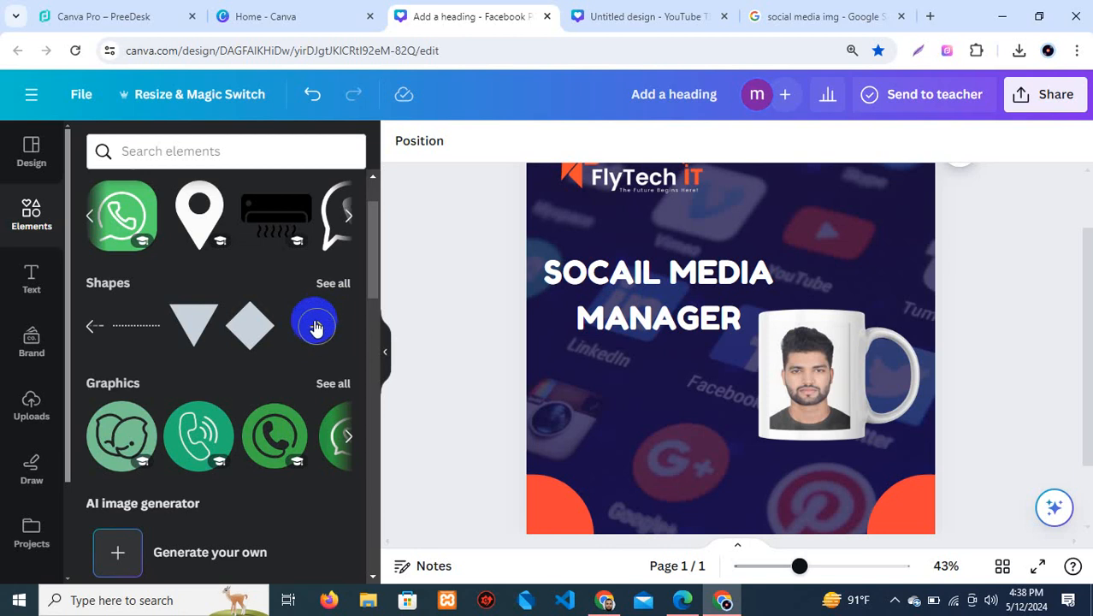
click(317, 329)
scroll(249, 282, down, 3)
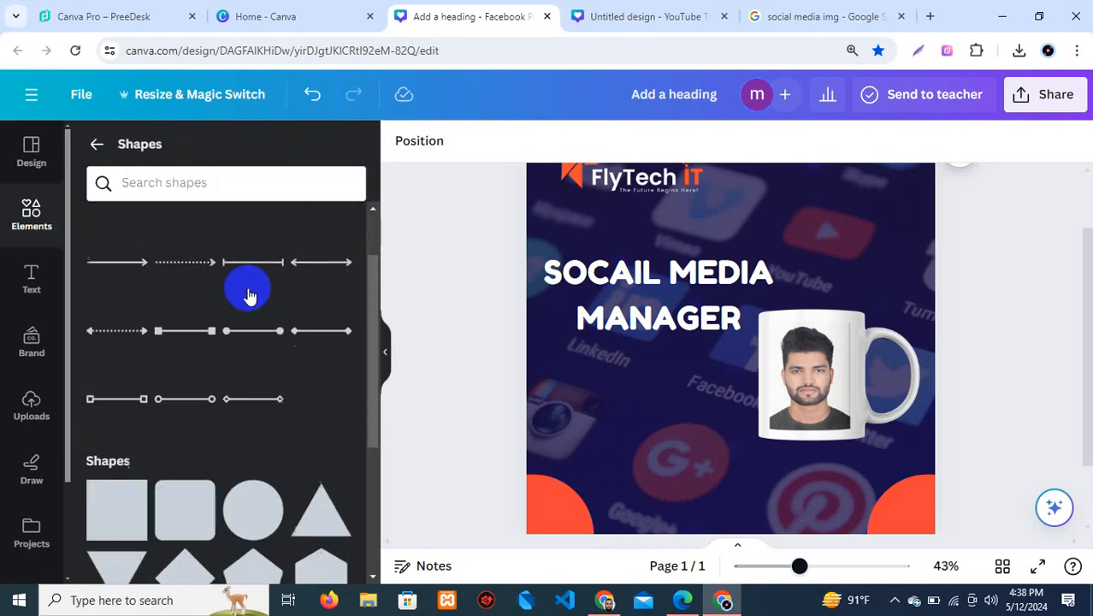
scroll(248, 295, down, 6)
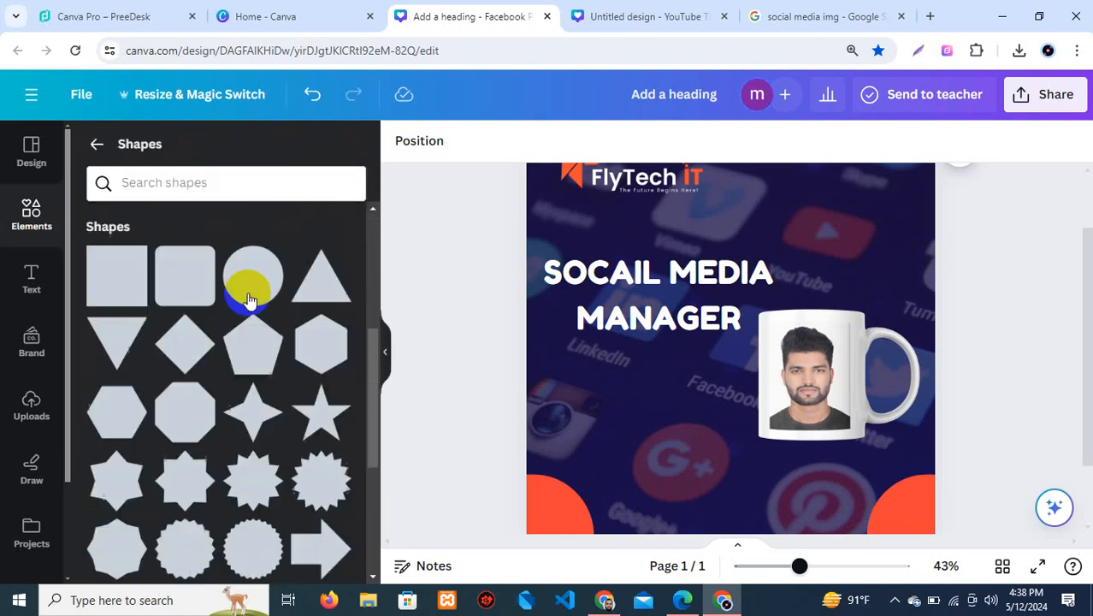
scroll(248, 301, up, 6)
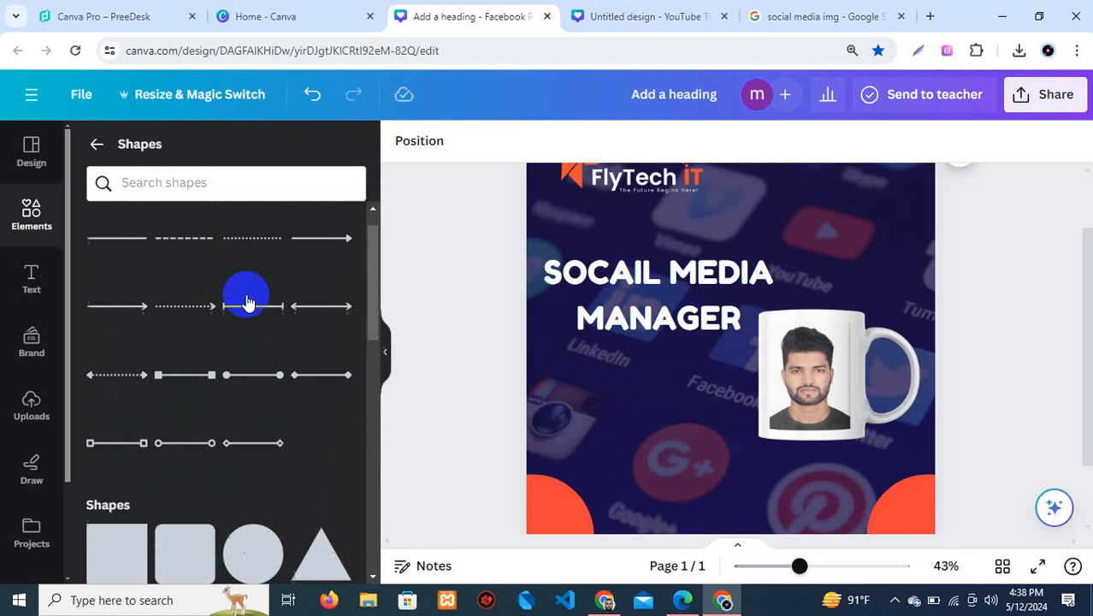
click(123, 306)
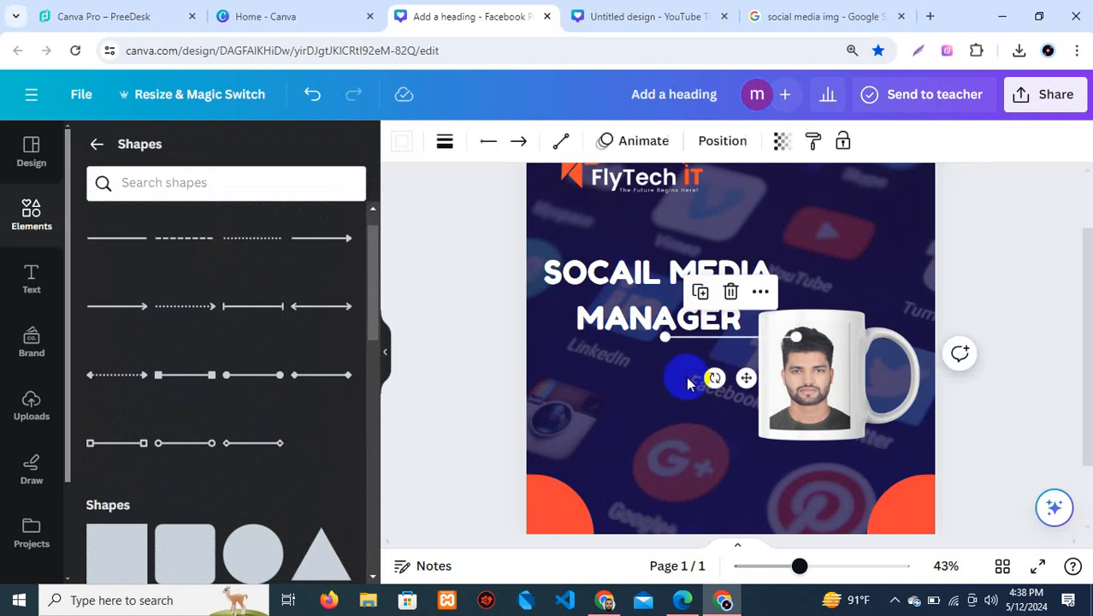
Shorten the arrow to a small horizontal one and place it below the heading, near the heading's left edge
drag(795, 337, 556, 359)
click(611, 379)
click(551, 375)
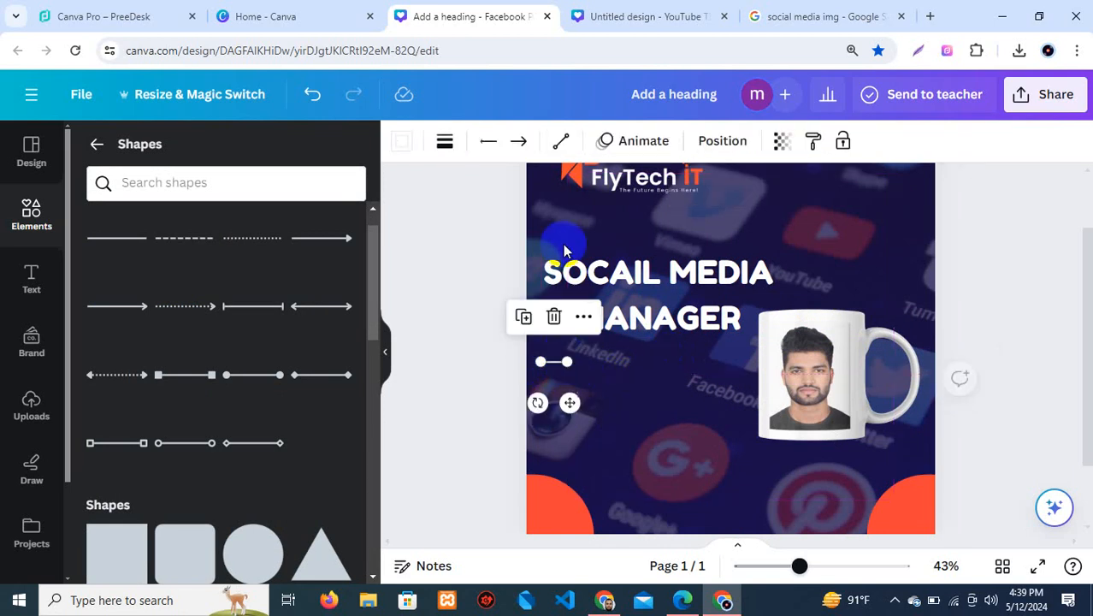
Give the arrow a solid filled arrowhead and set its line weight to 12
click(517, 141)
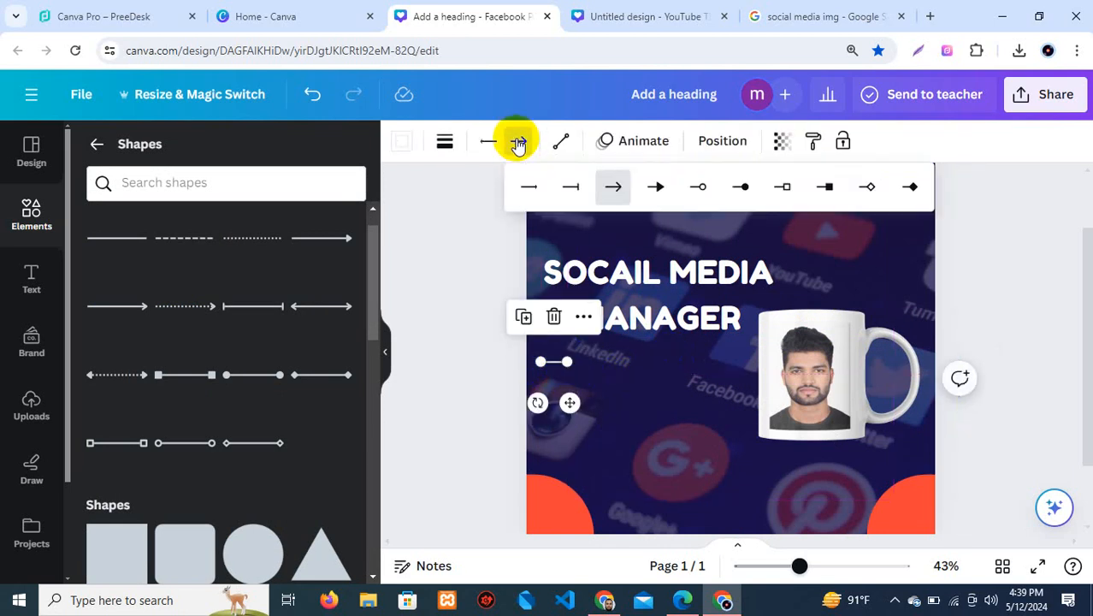
click(655, 187)
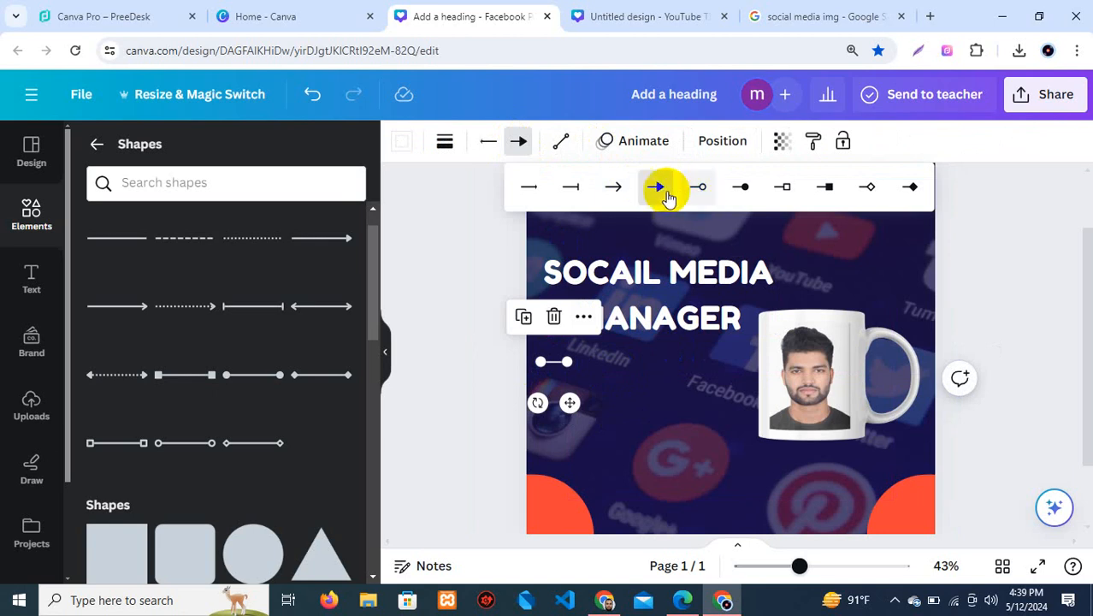
click(658, 191)
click(451, 145)
click(445, 144)
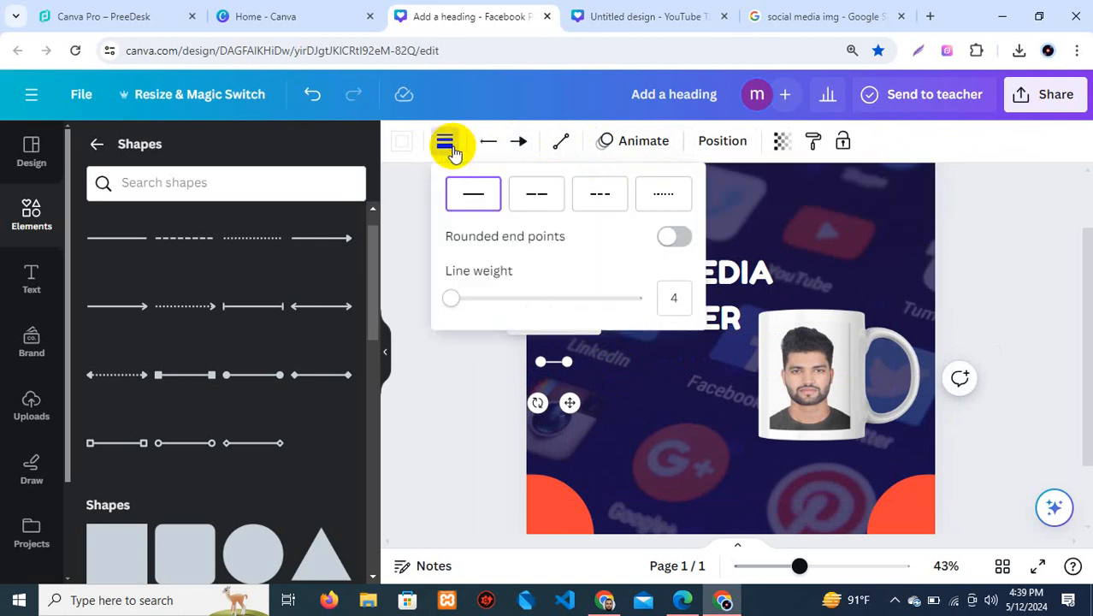
drag(453, 299, 468, 310)
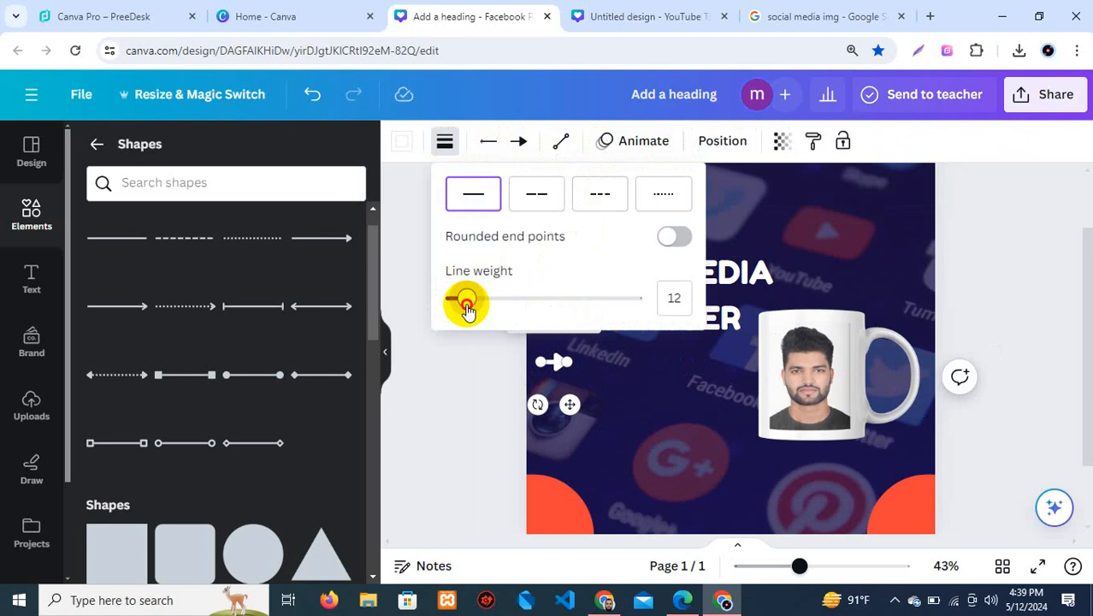
click(689, 413)
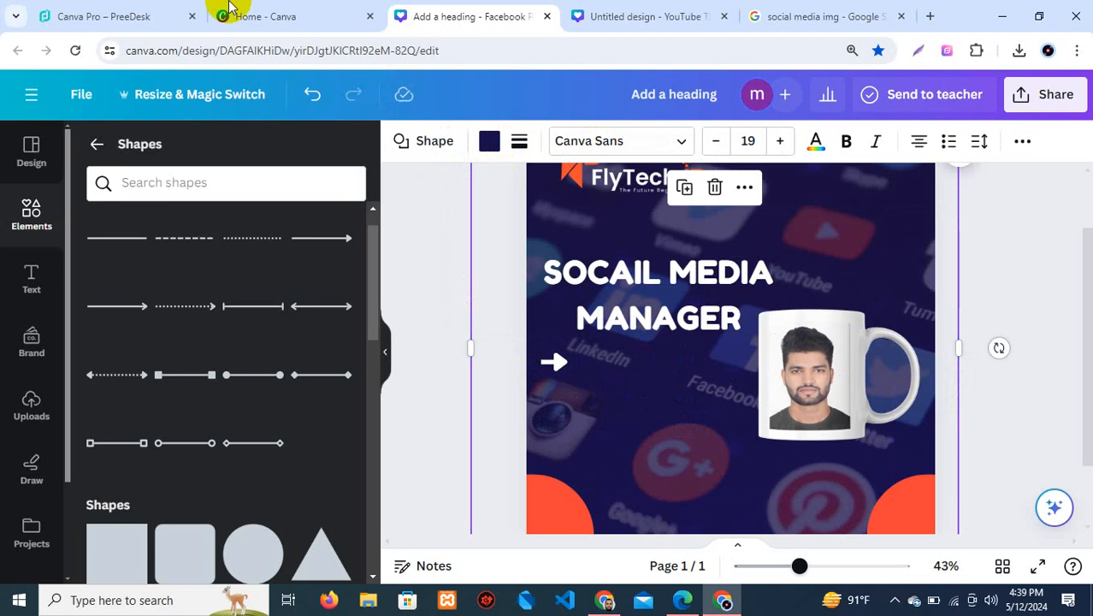
Try to place the text "Content Writing" below the heading, to the right of the arrow
click(38, 283)
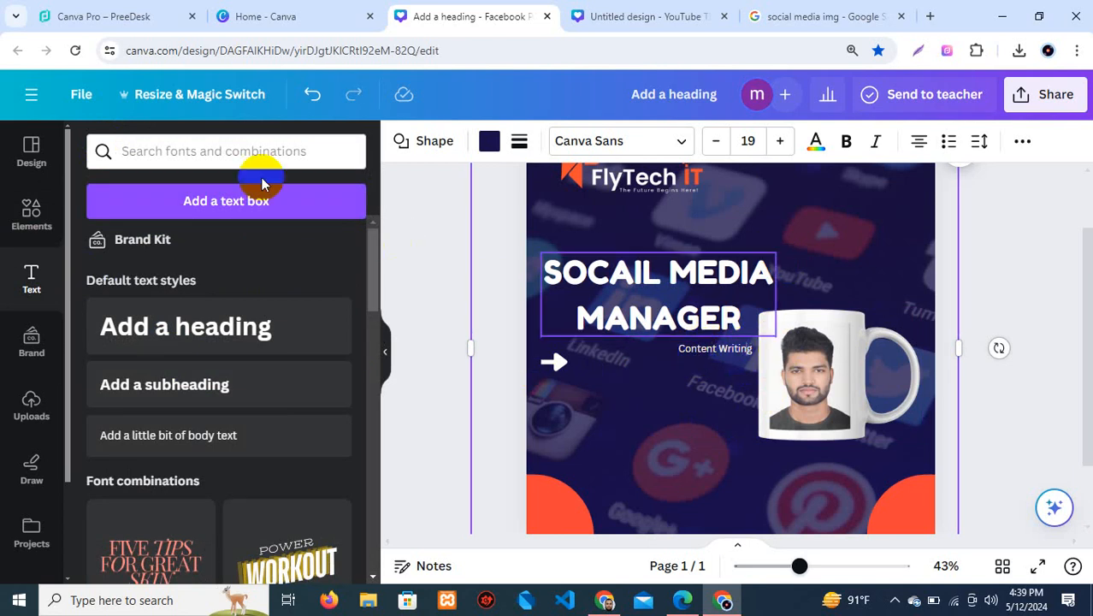
click(30, 150)
click(30, 215)
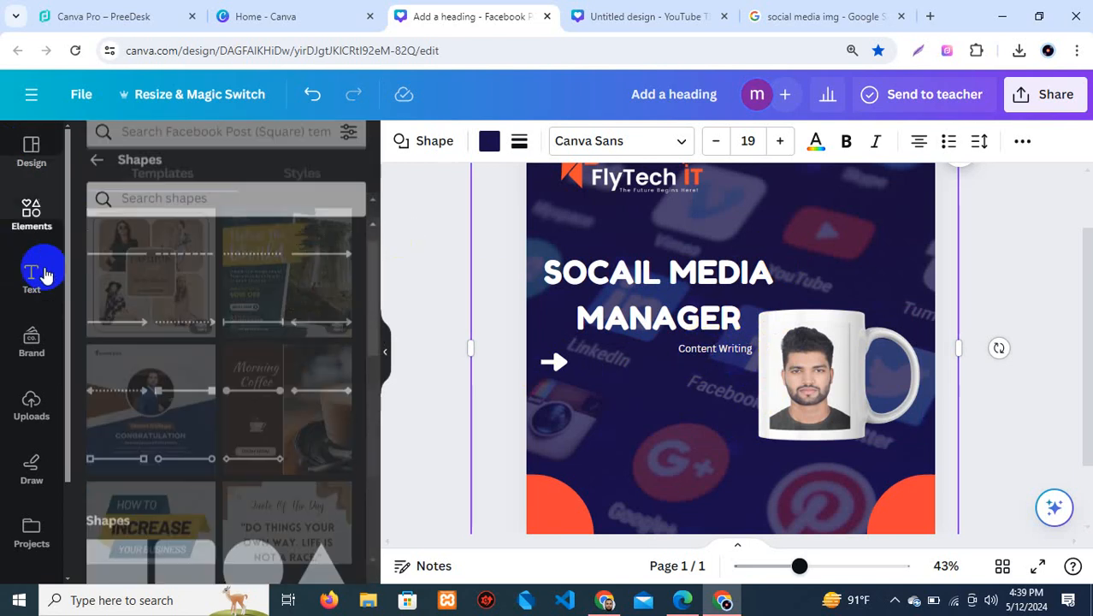
double_click(699, 350)
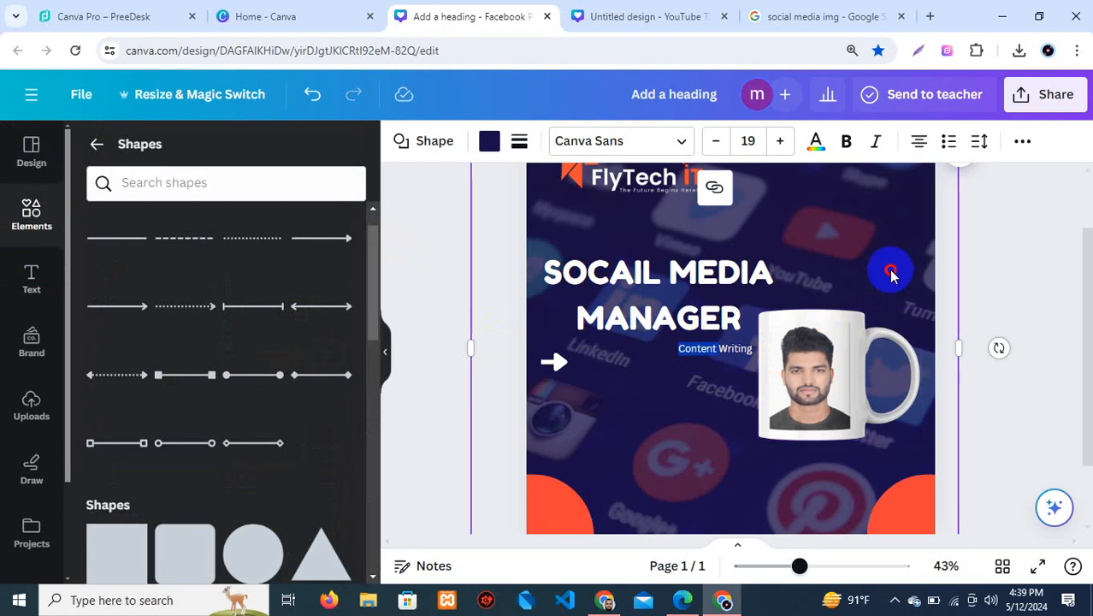
drag(593, 435, 580, 448)
click(569, 476)
click(695, 364)
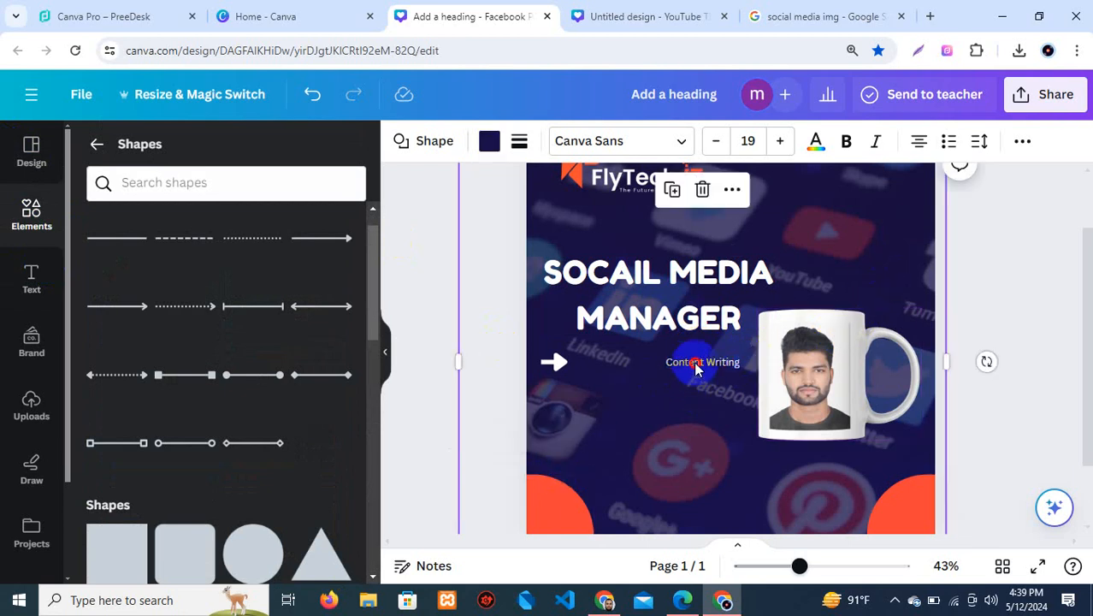
Delete the "Content Writing" text from the full-page background shape
click(699, 362)
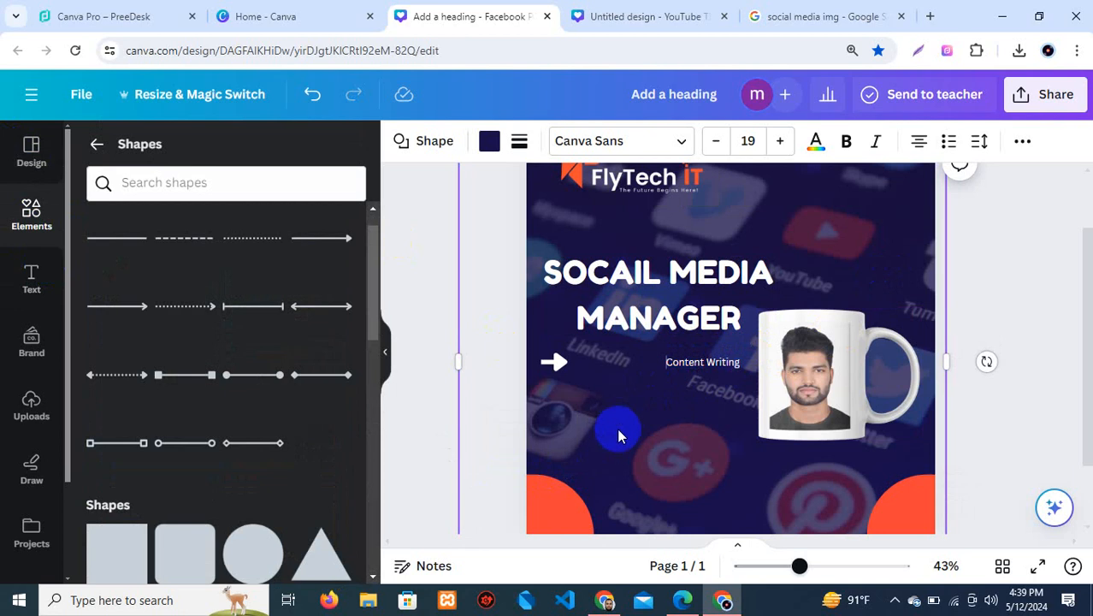
drag(654, 359, 730, 363)
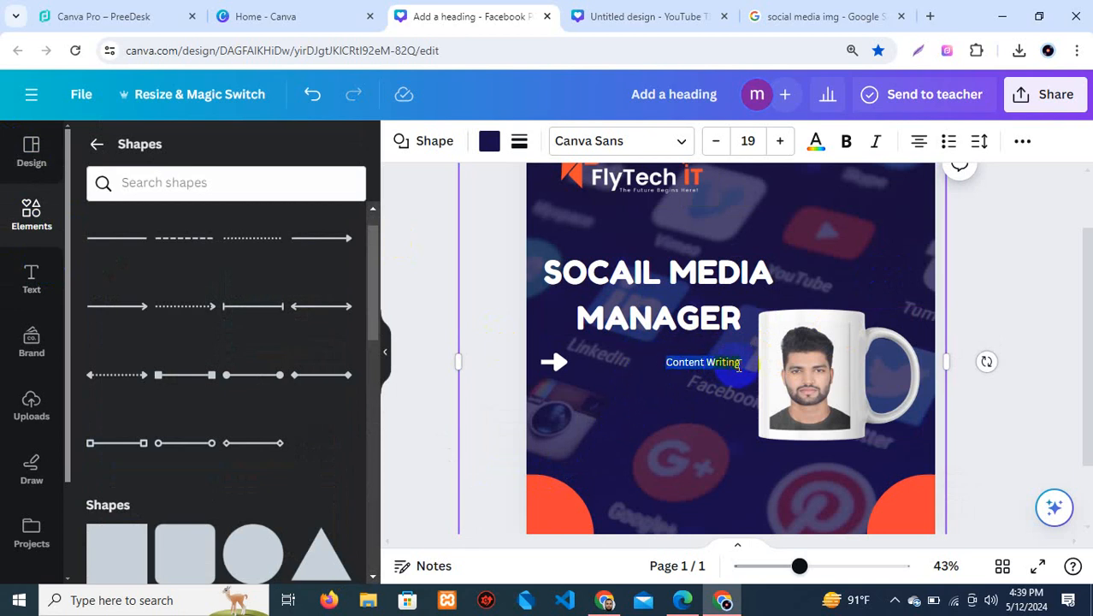
key(BackSpace)
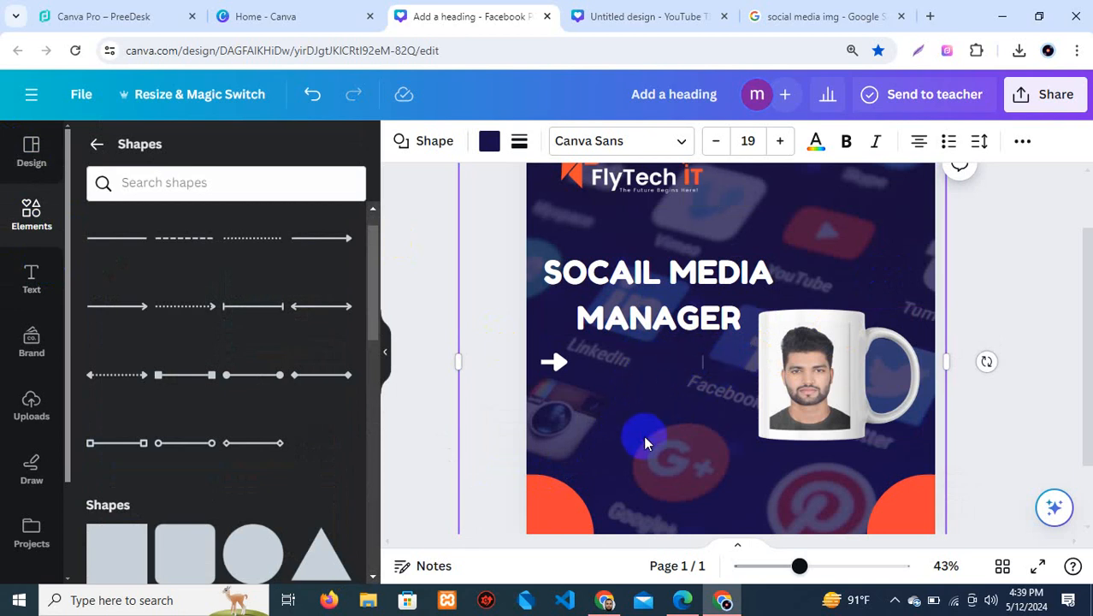
Undo the last changes to the background shape's position and the arrow's heavy line style
click(31, 276)
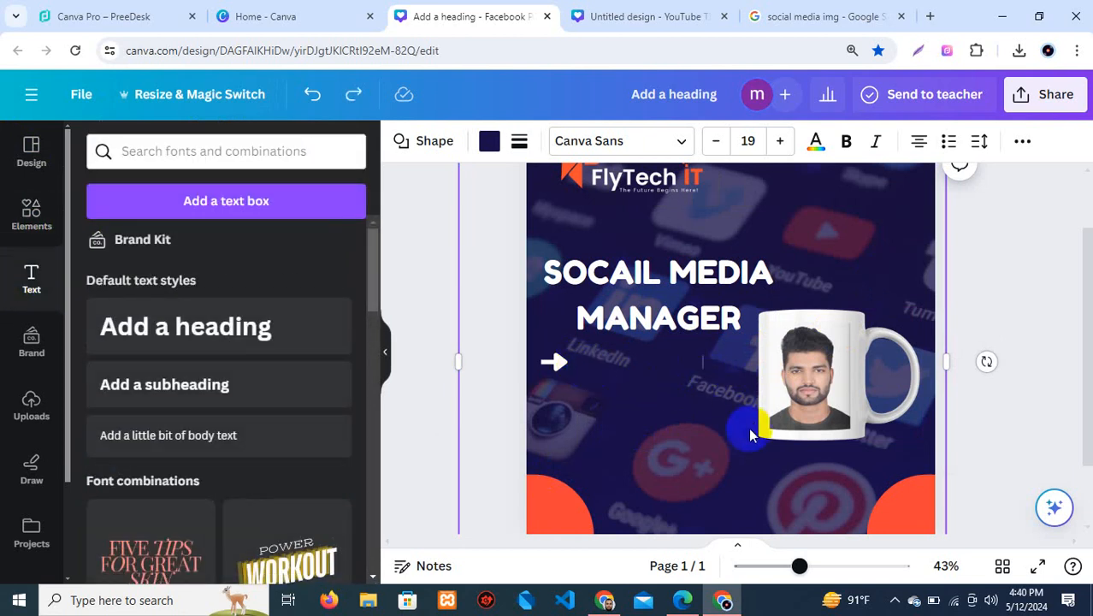
key(ctrl+z)
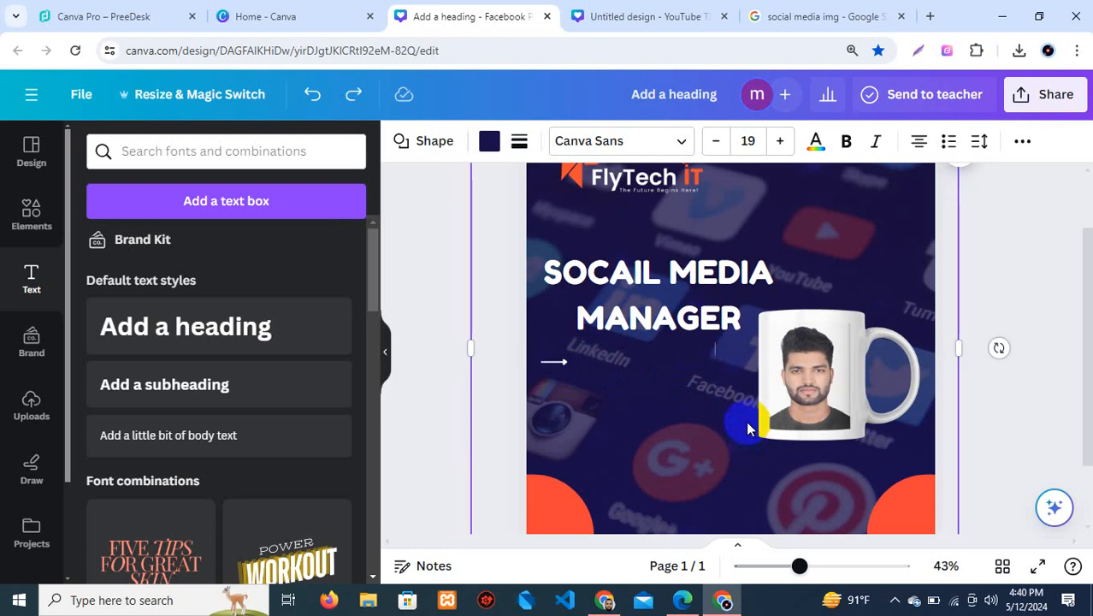
click(554, 362)
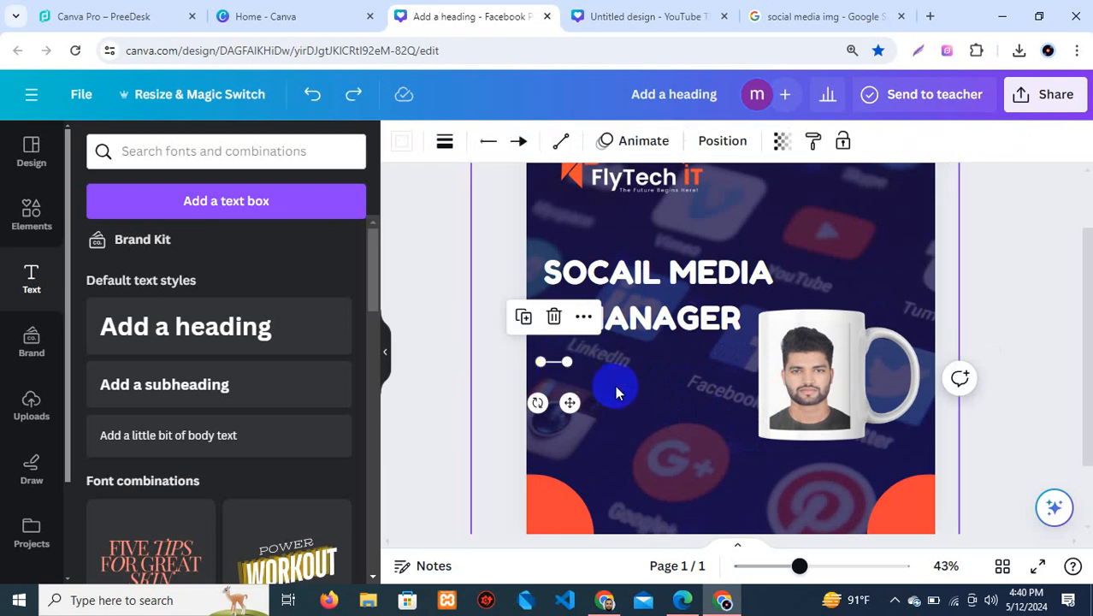
click(616, 386)
click(556, 363)
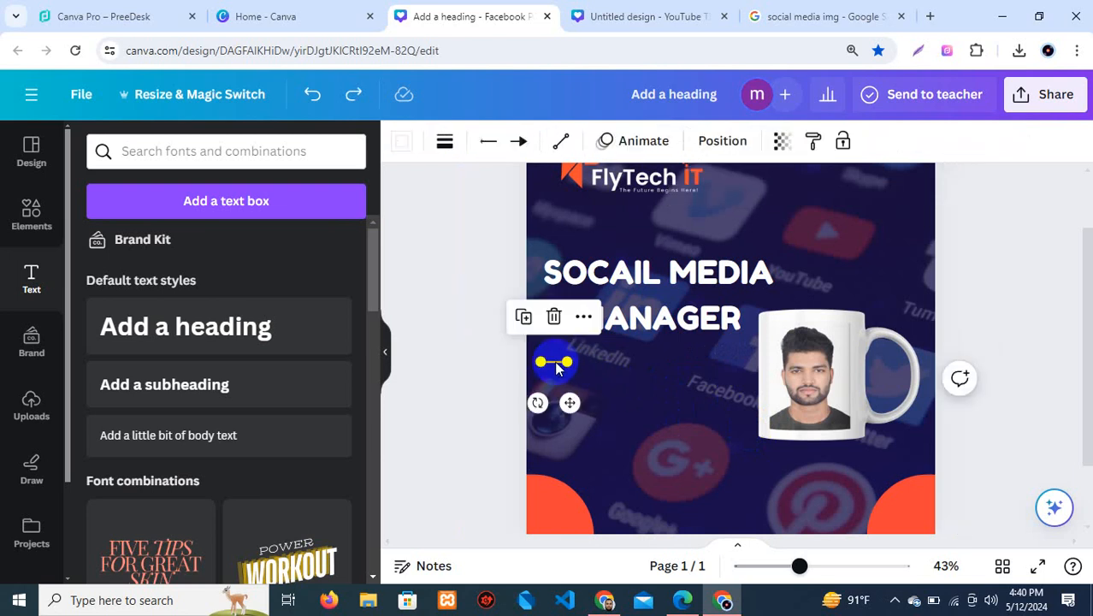
Add a square, reshape it into a small rectangle just right of the arrow, and enter the text "Content Writing" in it
click(31, 286)
click(26, 220)
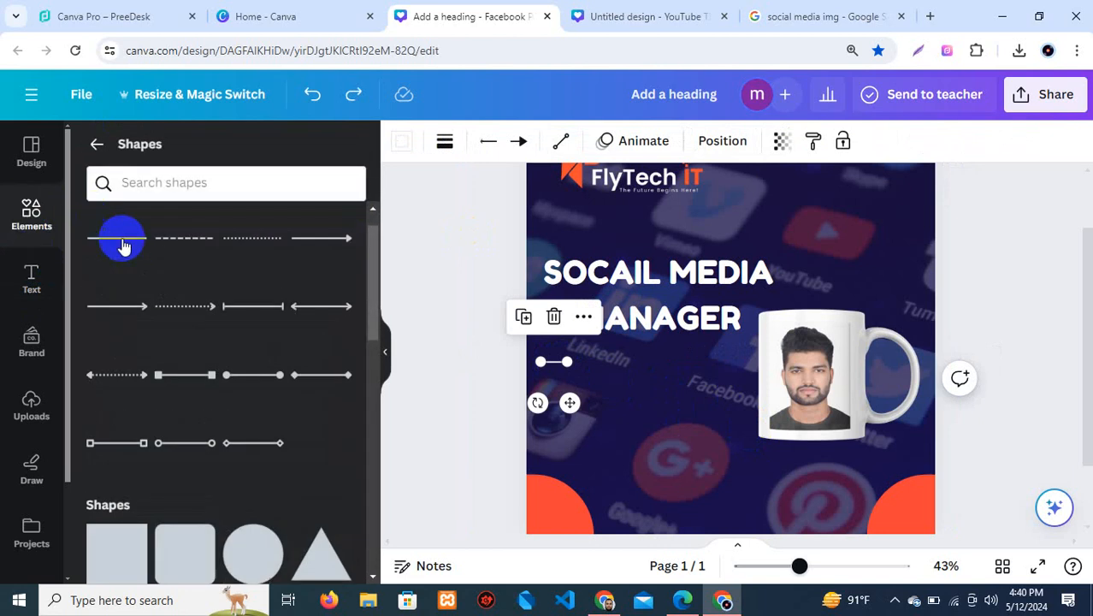
scroll(146, 361, down, 5)
click(115, 310)
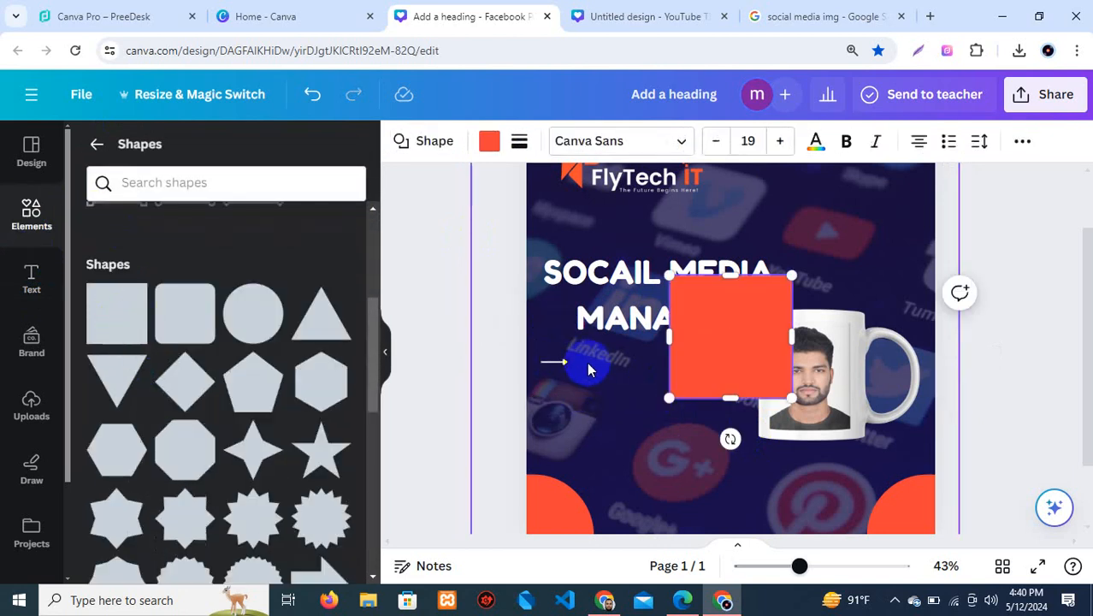
drag(764, 295, 684, 338)
drag(647, 441, 649, 369)
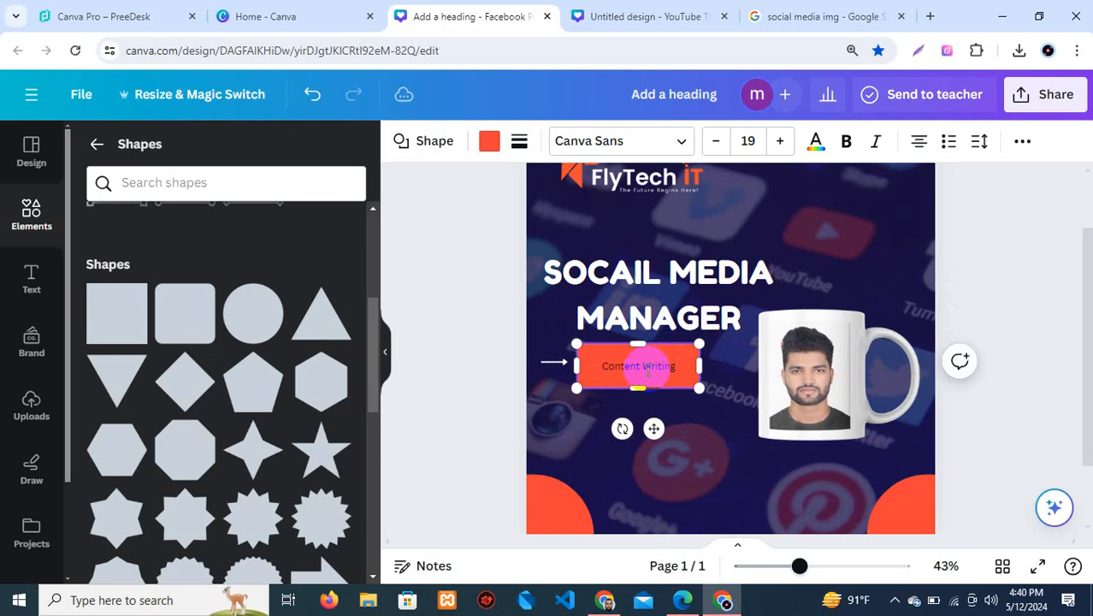
Reduce the height of the "Content Writing" rectangle and set its font size to 28
click(752, 435)
click(644, 368)
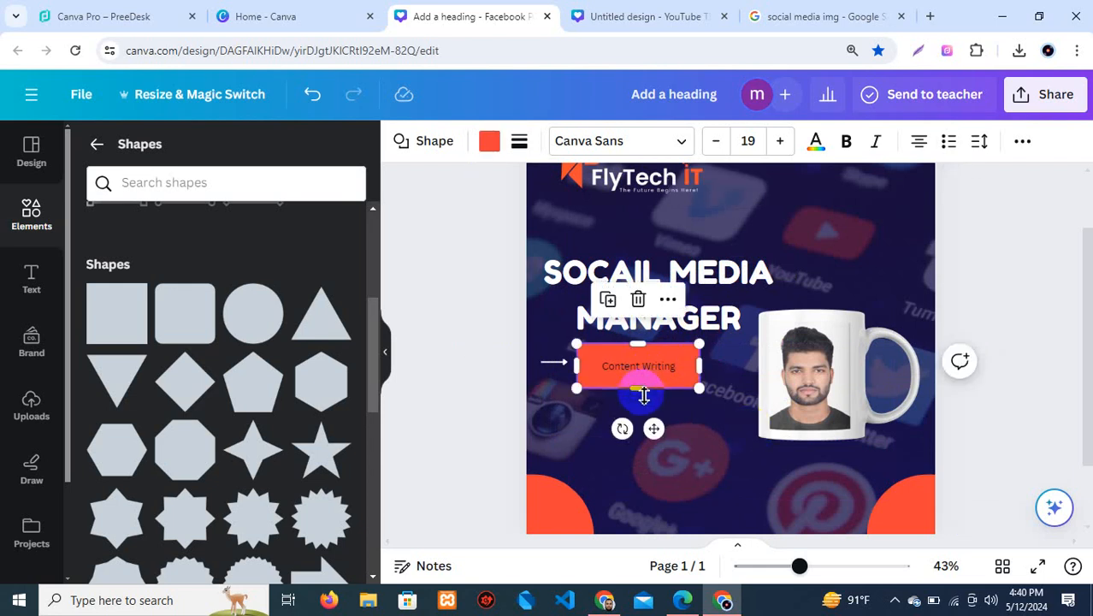
drag(643, 395, 649, 374)
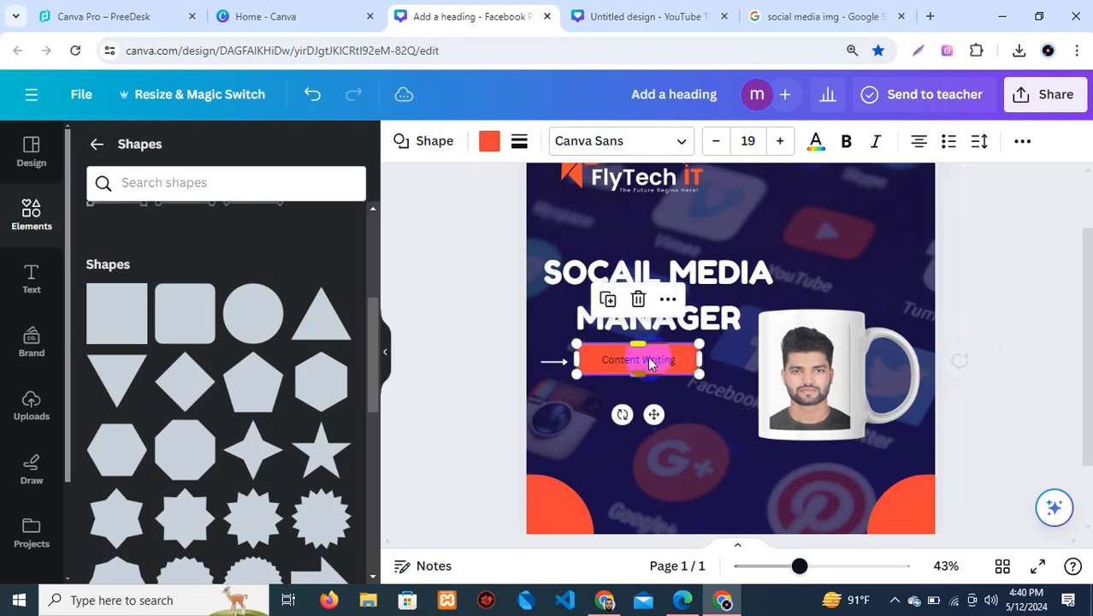
click(779, 141)
click(779, 141)
click(779, 141)
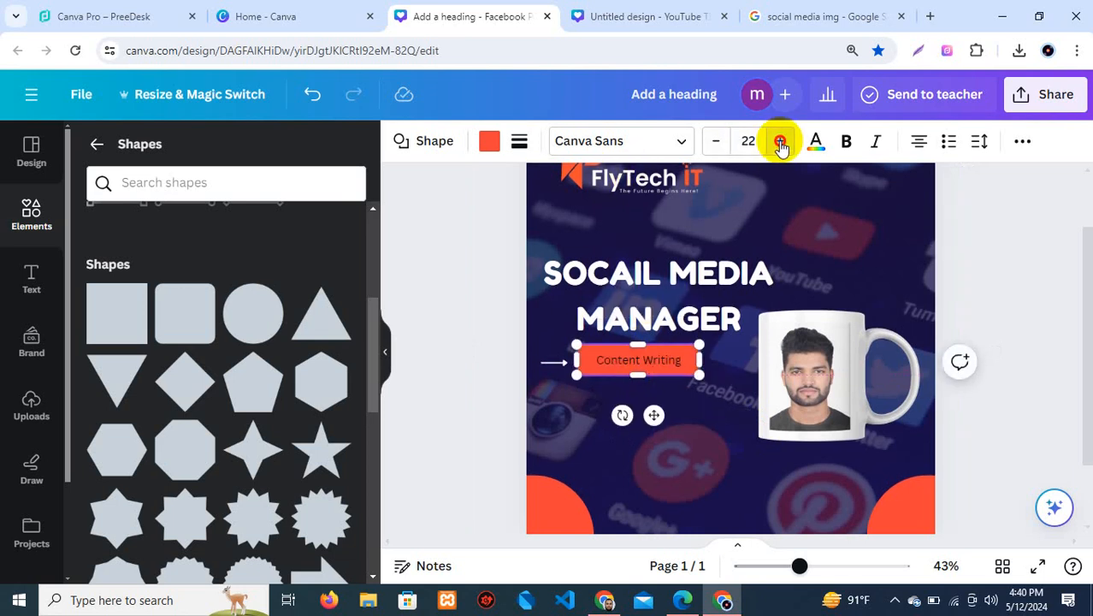
click(779, 141)
click(779, 141)
click(779, 141)
click(779, 141)
click(779, 141)
click(779, 141)
Shift the "Content Writing" rectangle slightly away from the arrow and fill it with white
click(678, 369)
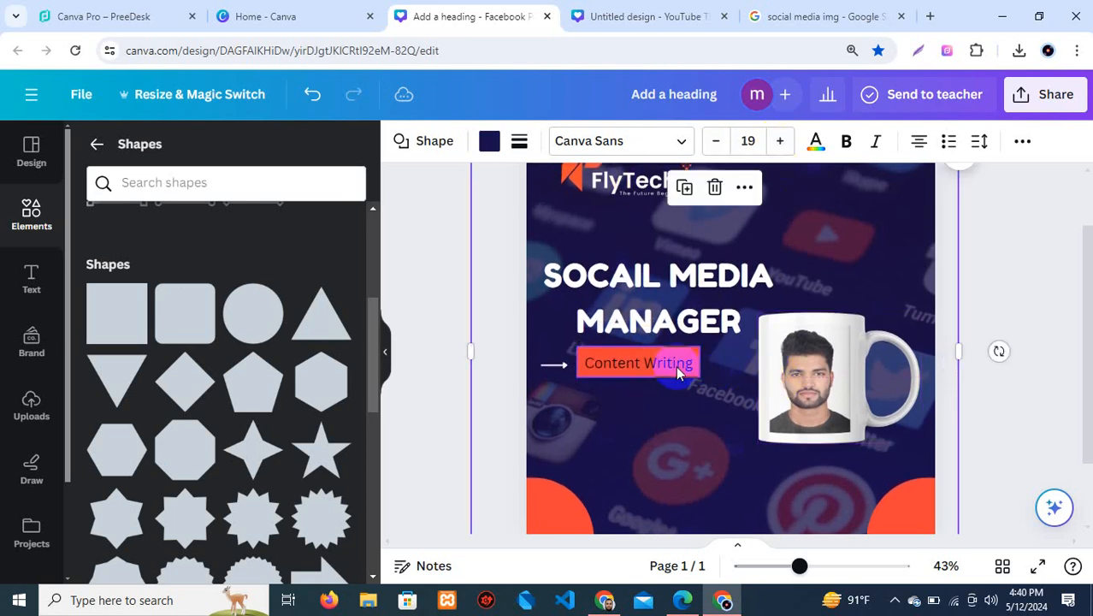
click(671, 367)
drag(666, 367, 664, 367)
click(643, 429)
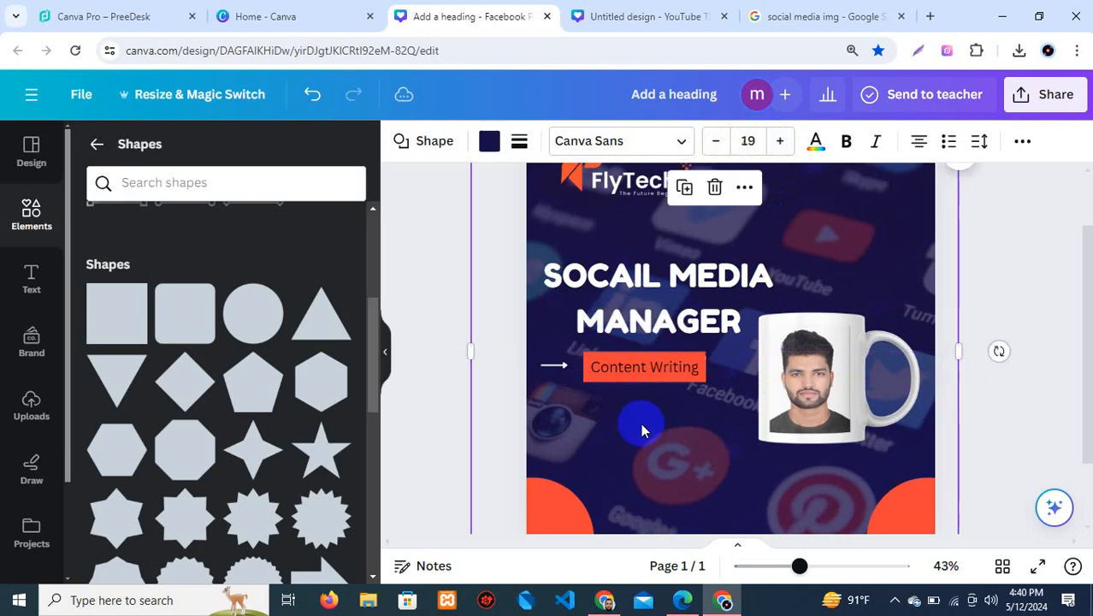
click(665, 369)
click(487, 141)
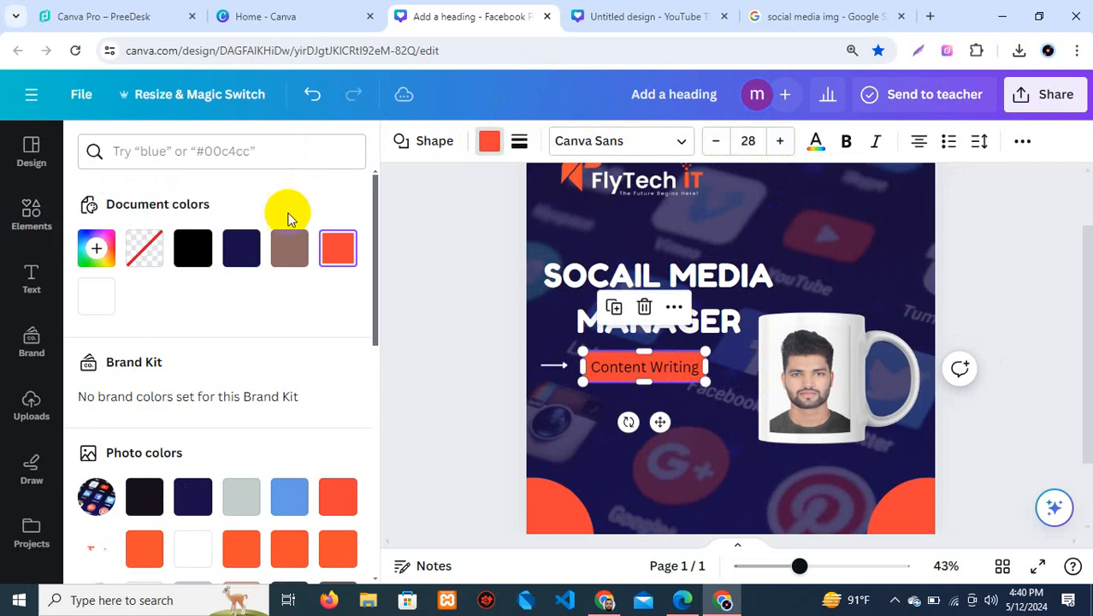
click(98, 299)
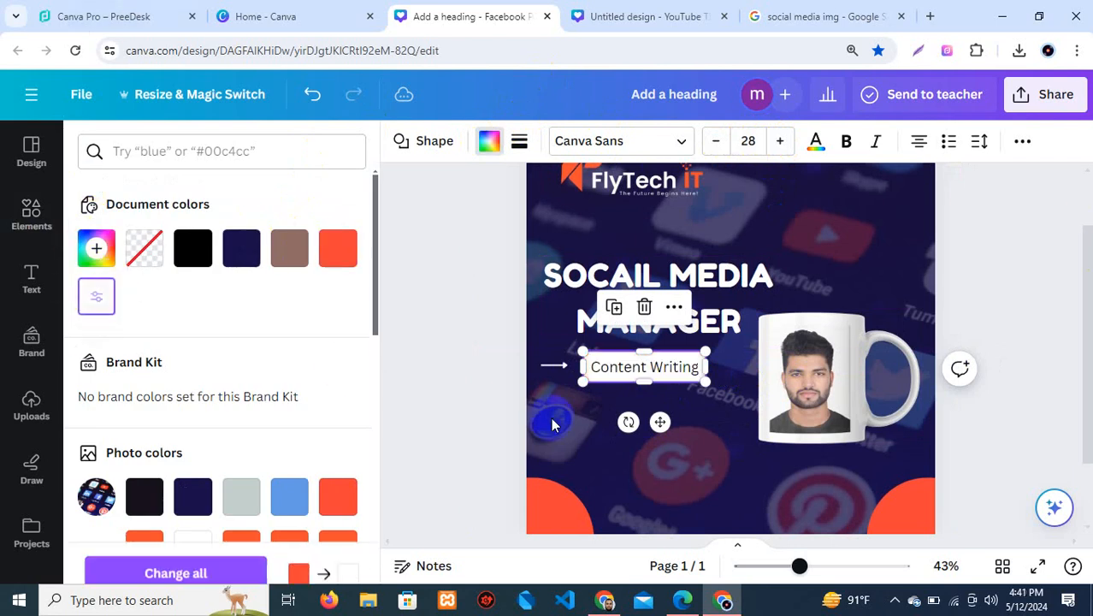
click(731, 428)
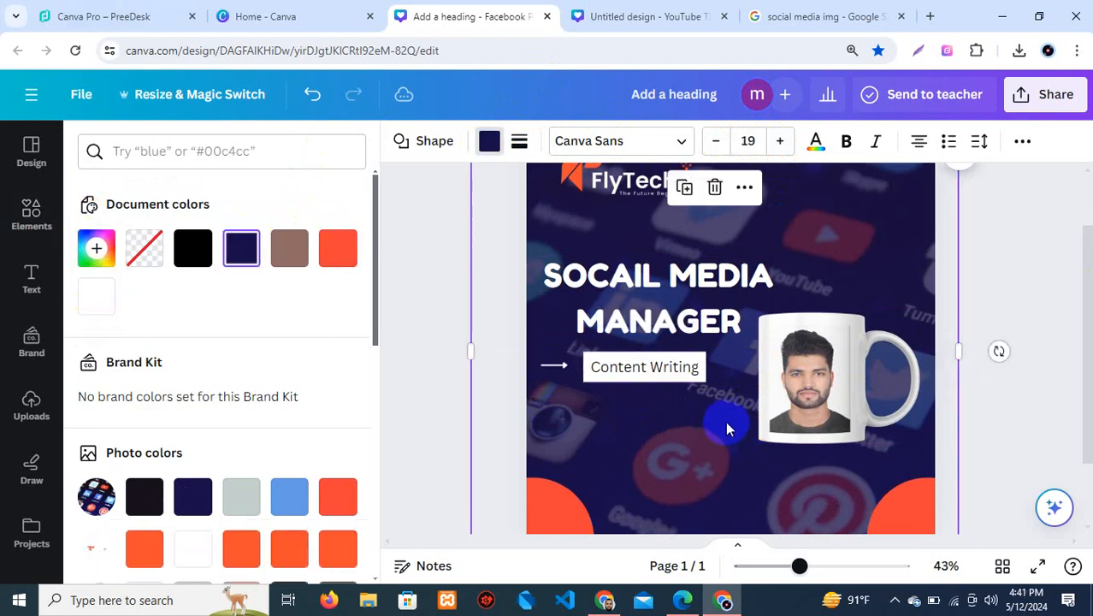
Make the "Content Writing" text bold and change its font to Horizon
click(668, 369)
click(663, 369)
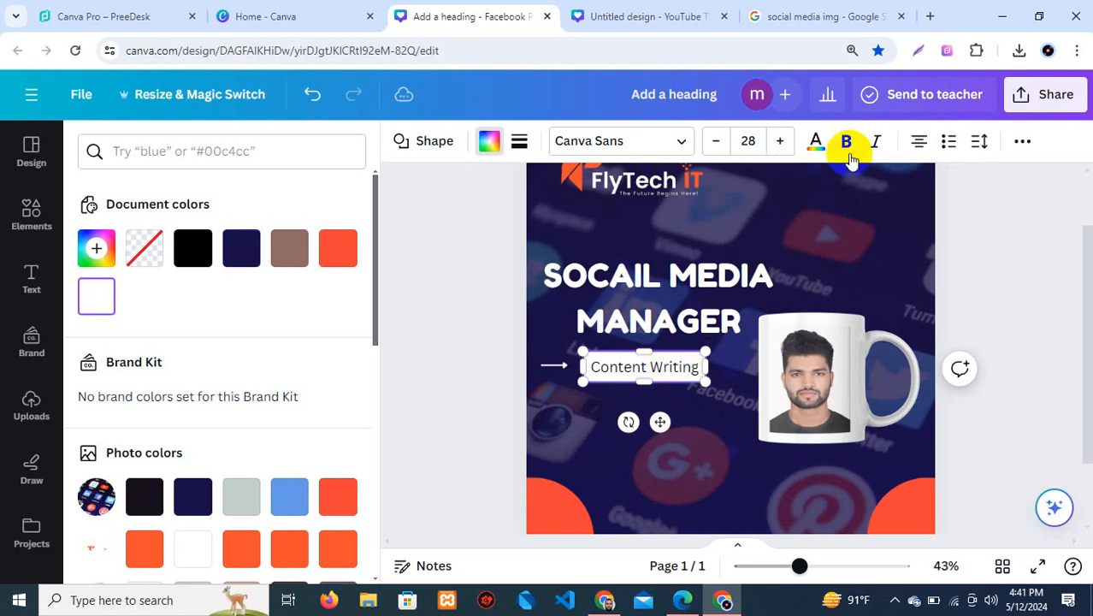
click(746, 427)
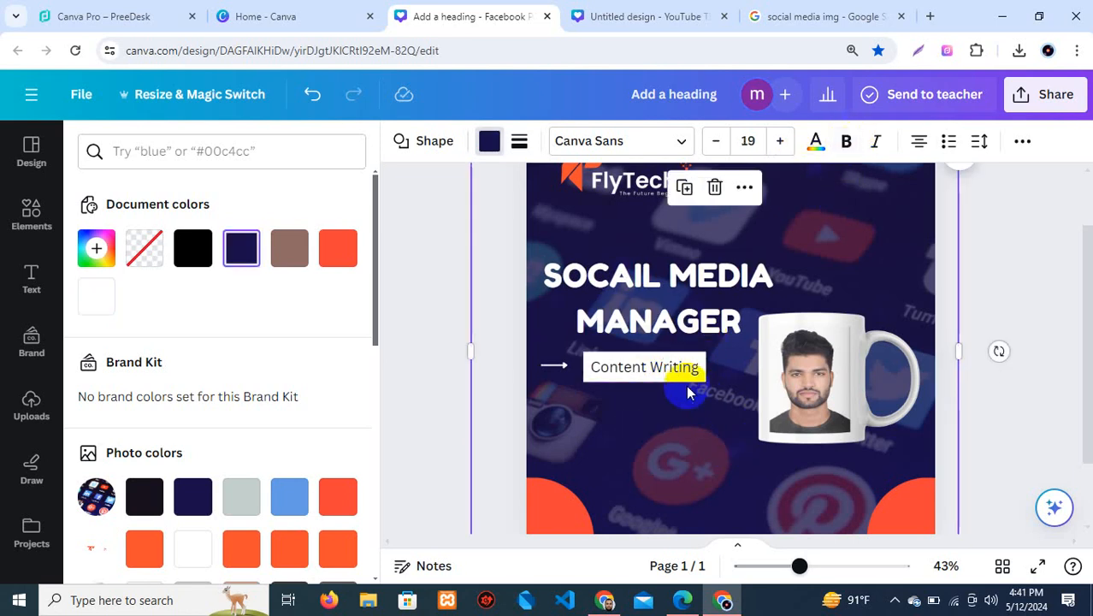
click(676, 366)
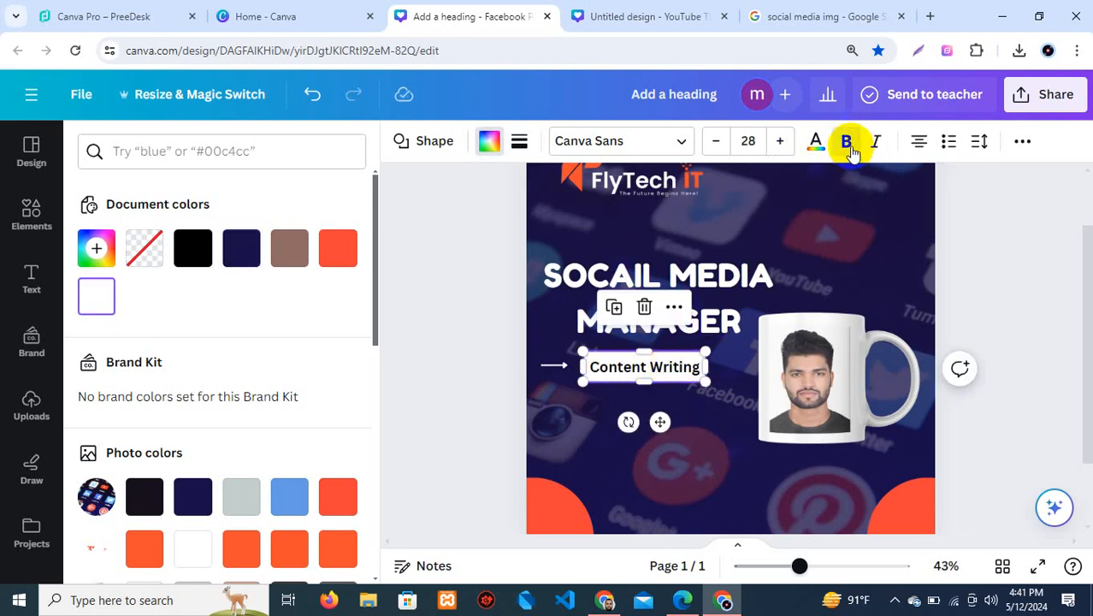
click(676, 145)
click(150, 288)
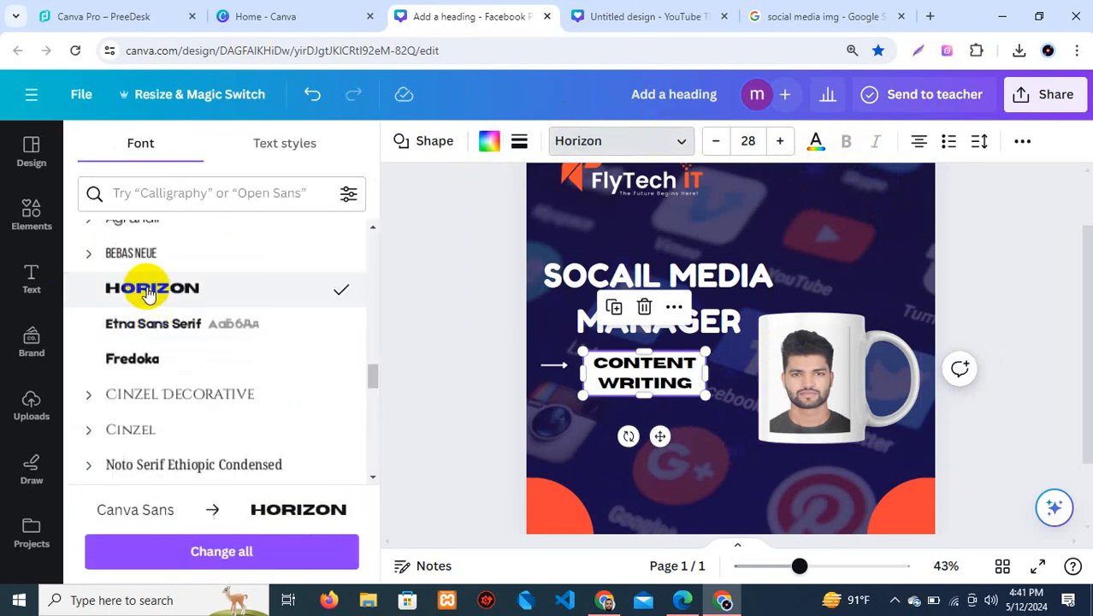
Widen the "Content Writing" rectangle until the text fits on one line and set the font size to 20
drag(707, 373, 731, 373)
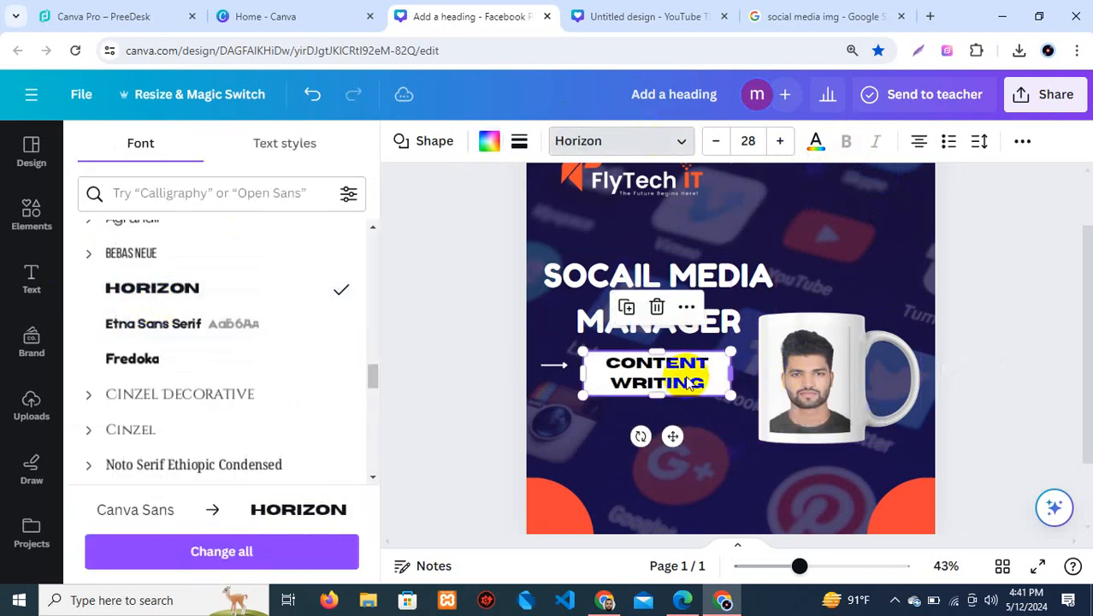
click(715, 141)
click(715, 141)
click(715, 141)
click(715, 141)
drag(731, 373, 775, 367)
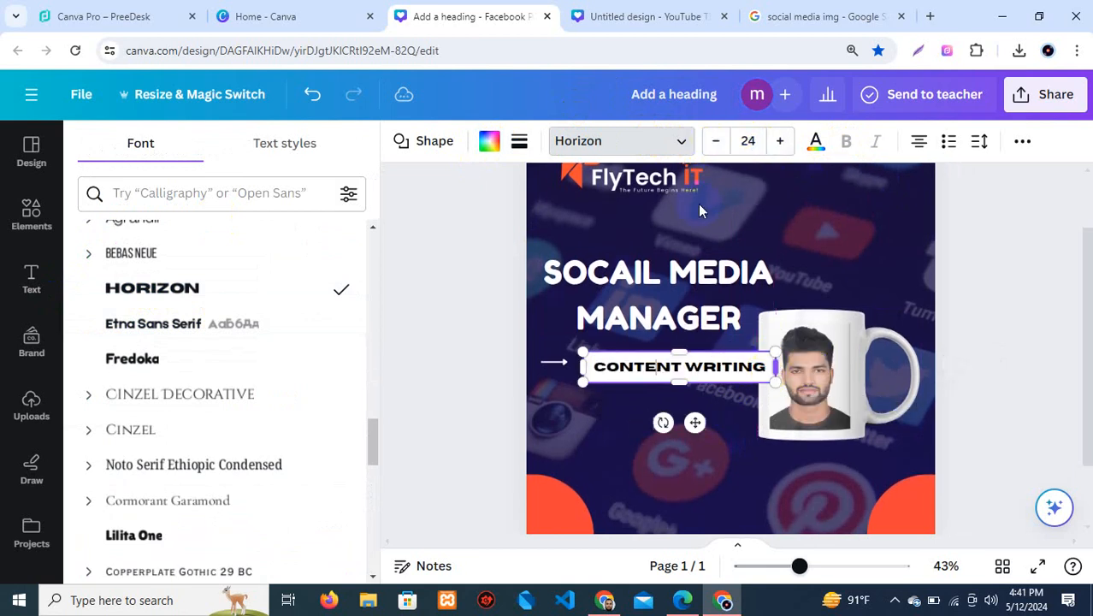
click(715, 141)
click(715, 141)
click(715, 141)
click(715, 141)
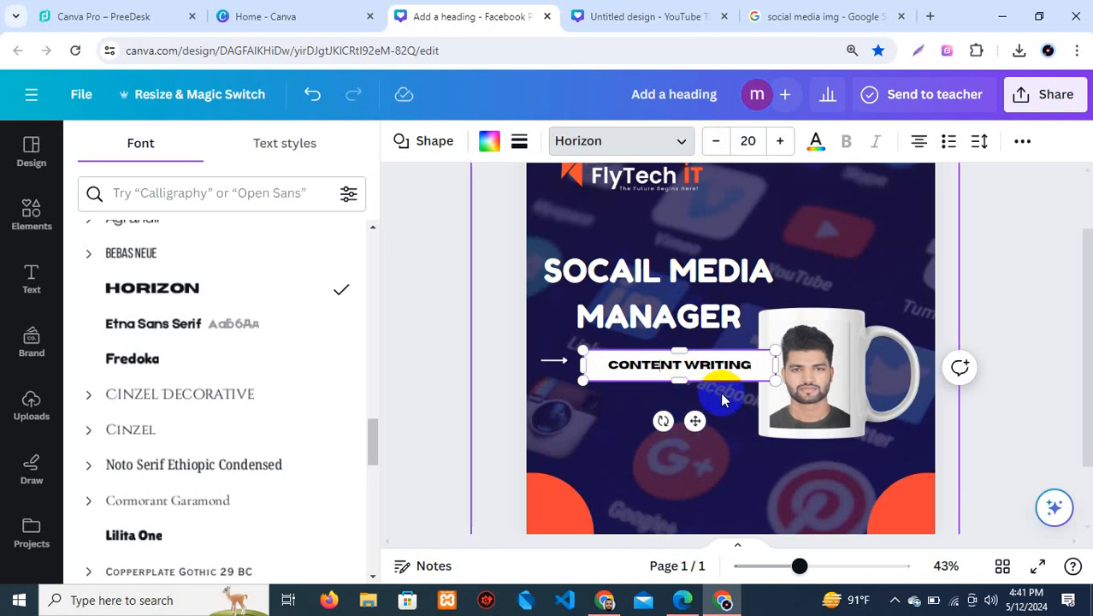
Move the "Content Writing" rectangle slightly up and closer to the arrow
drag(698, 367, 690, 366)
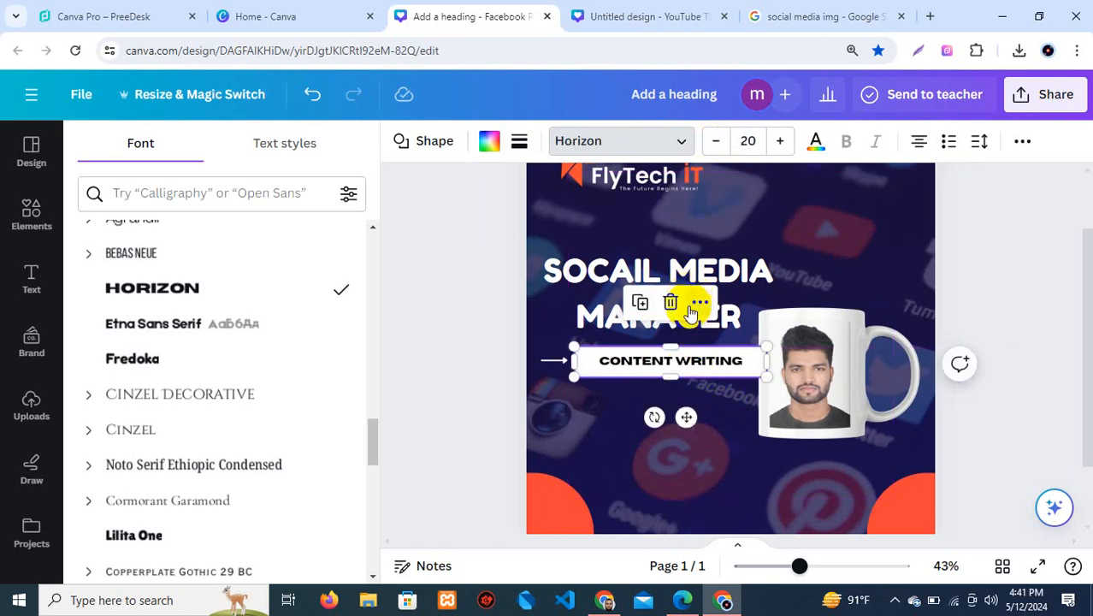
click(619, 425)
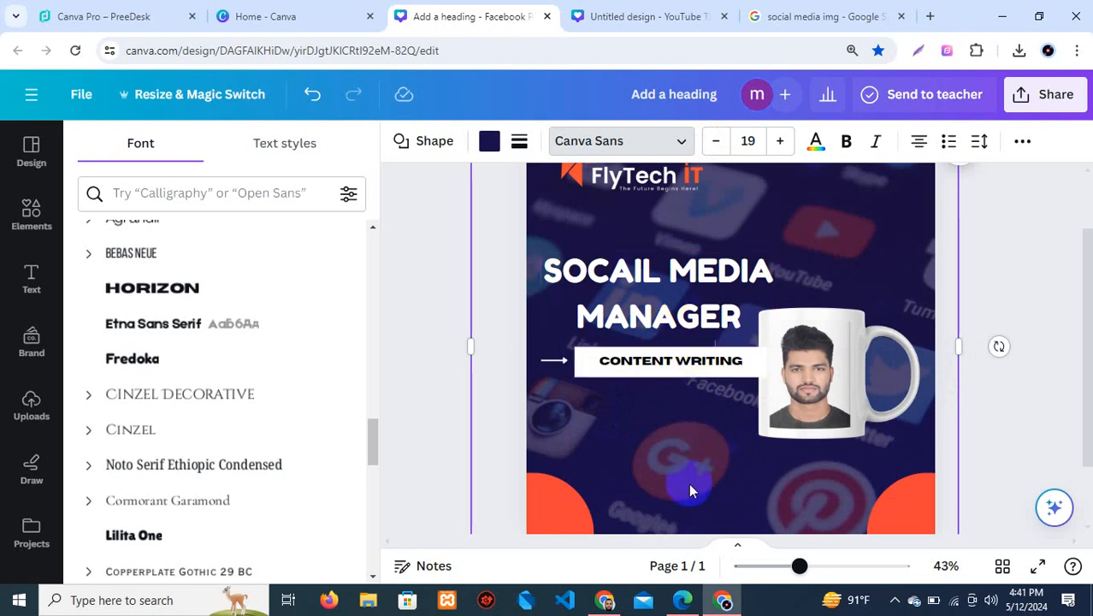
scroll(690, 489, down, 1)
scroll(704, 454, up, 1)
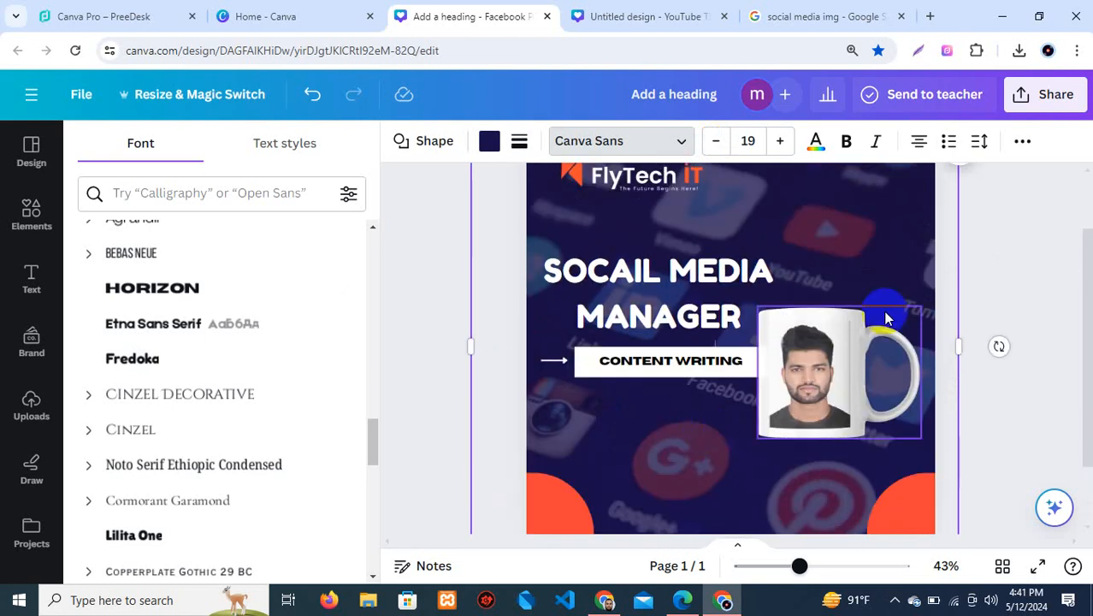
Search the elements for "location icon" and add the red location pin with a ring at its base
click(29, 212)
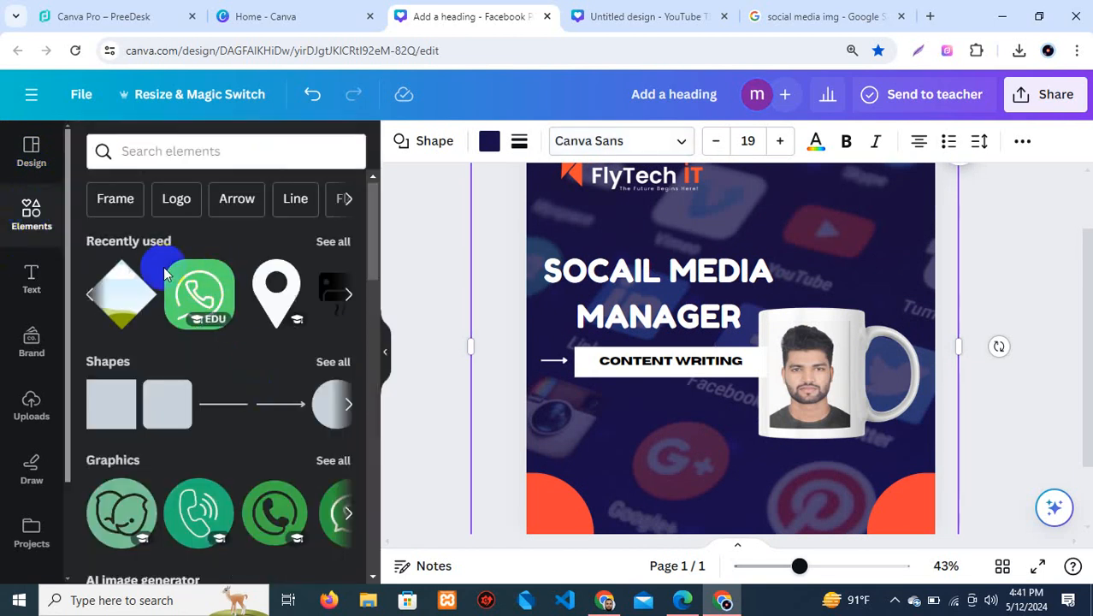
click(218, 154)
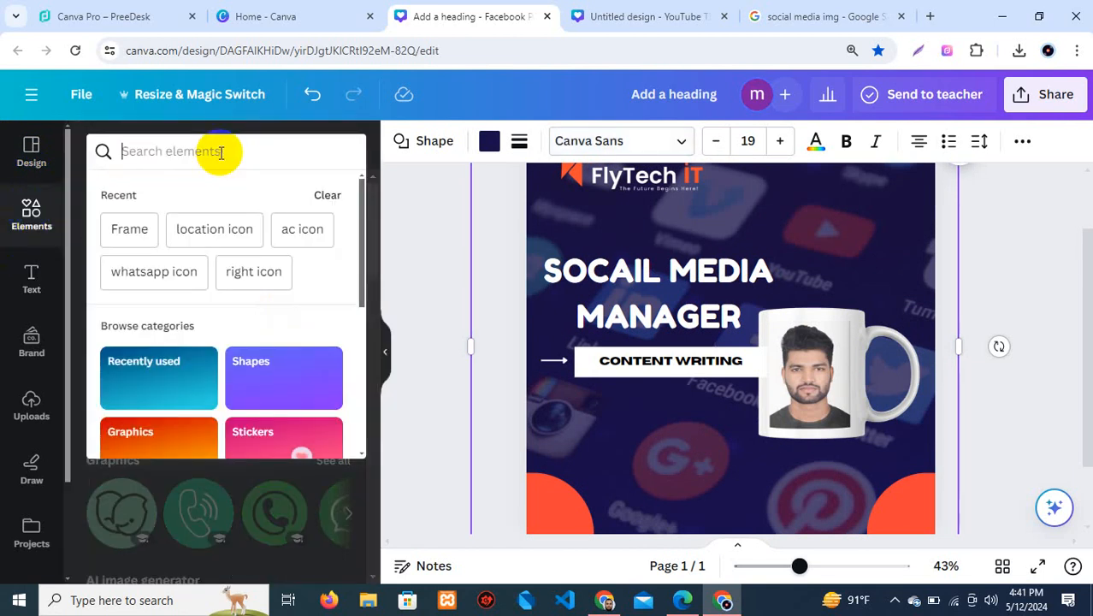
text(location)
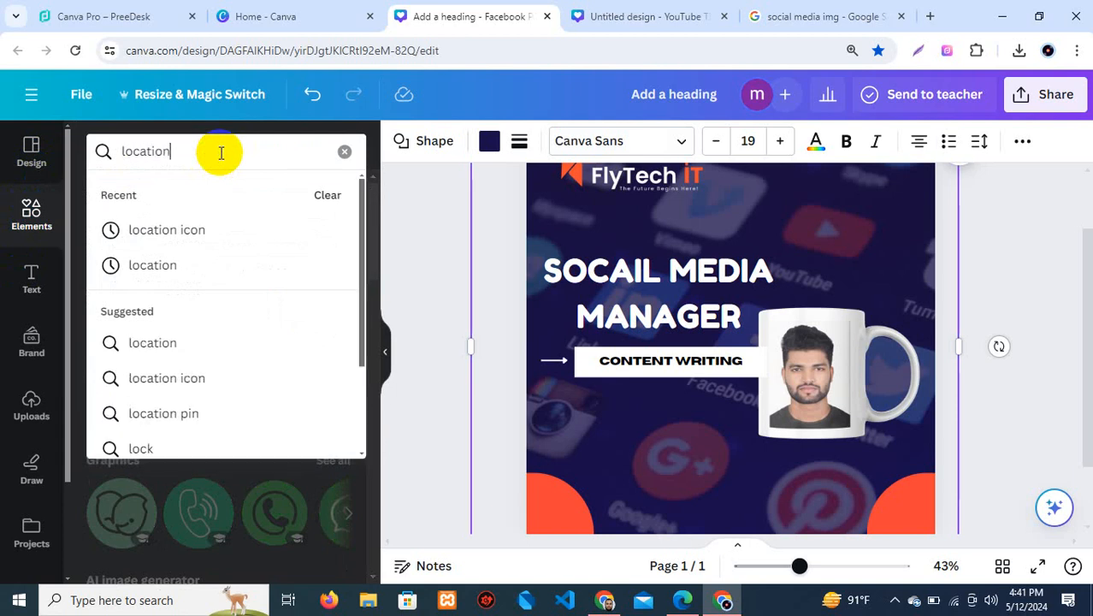
click(186, 231)
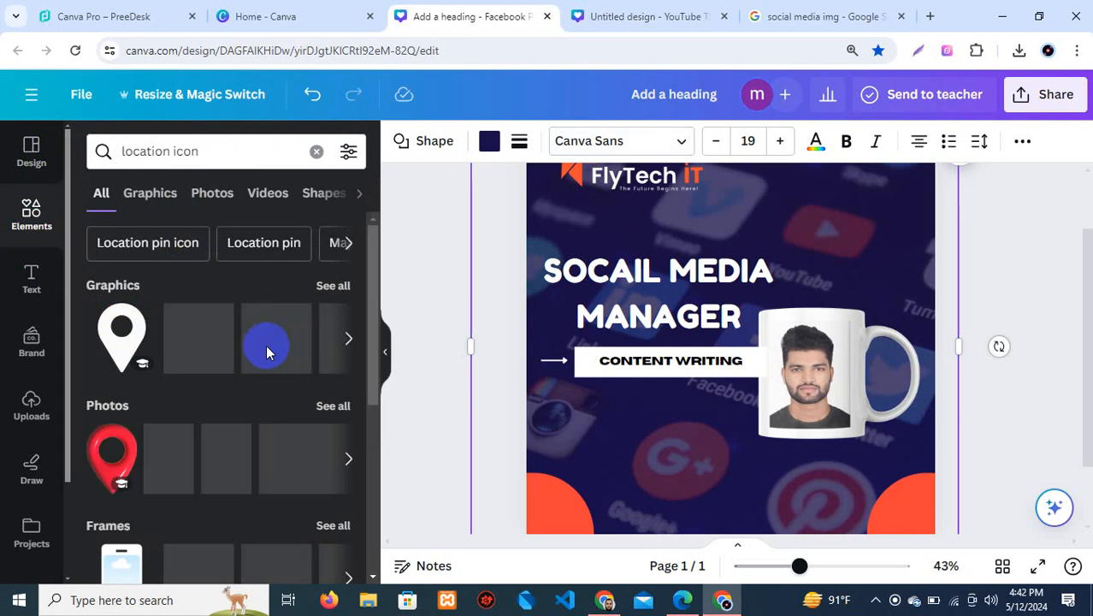
scroll(256, 359, down, 1)
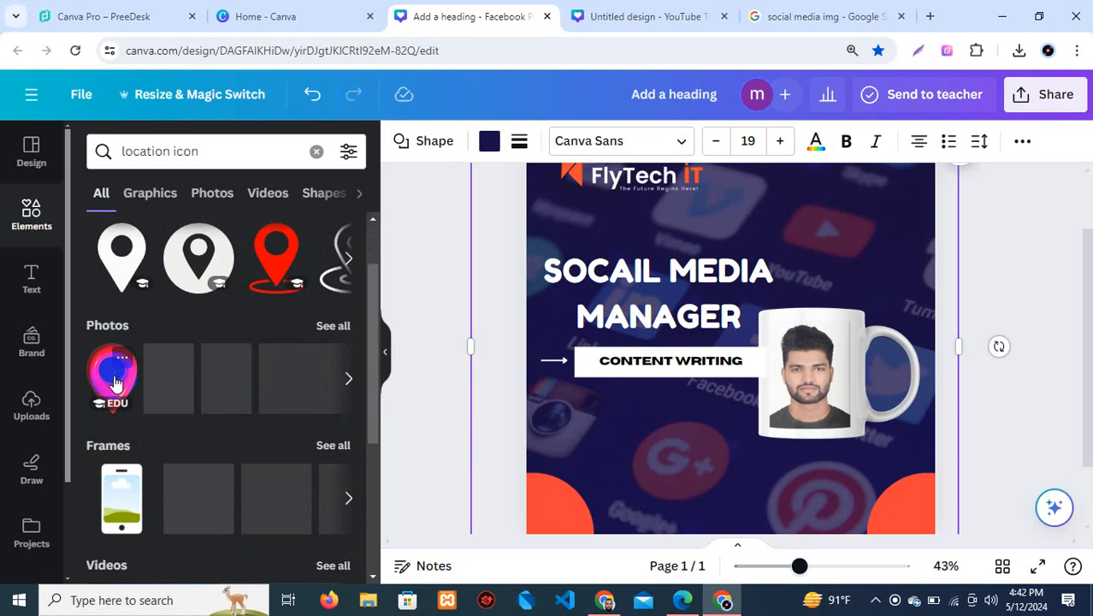
click(279, 259)
Shrink the red location pin and place it near the design's bottom edge, just right of the left corner circle
drag(713, 351, 639, 431)
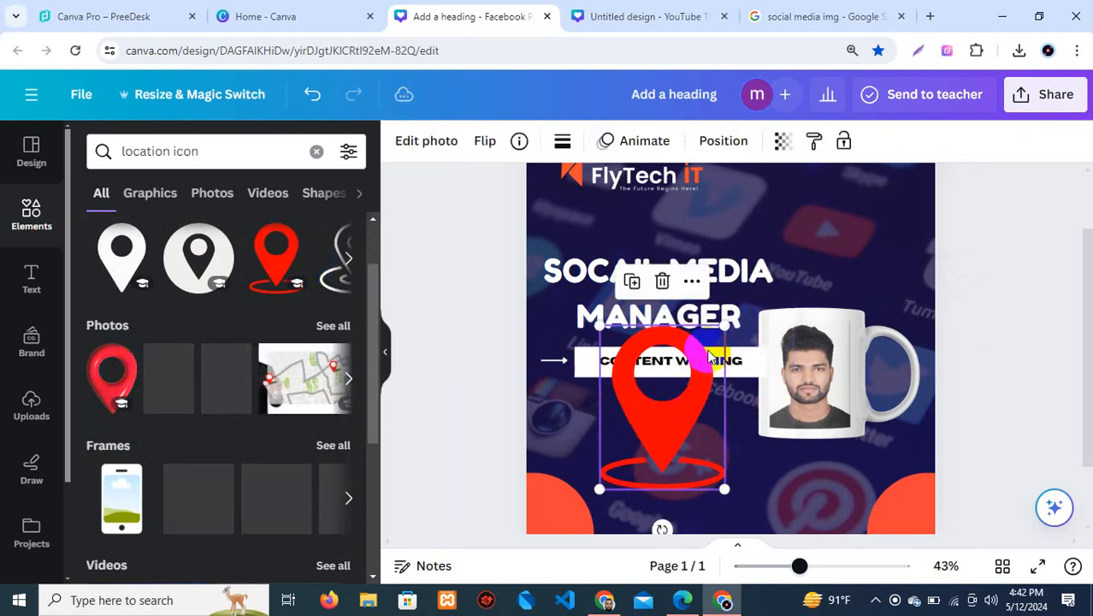
drag(725, 326, 623, 496)
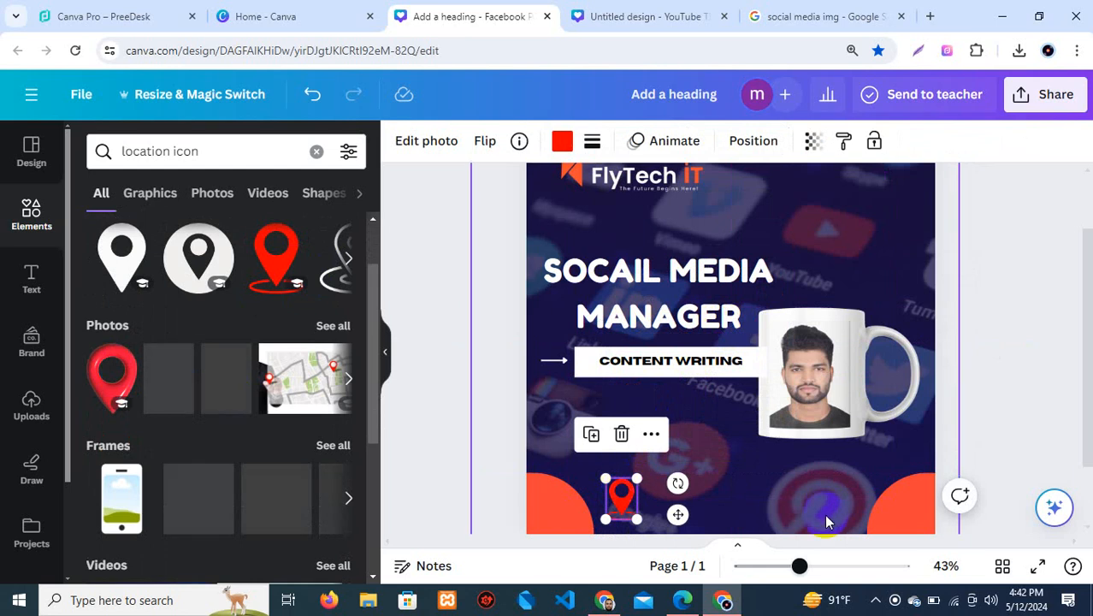
drag(624, 491, 629, 489)
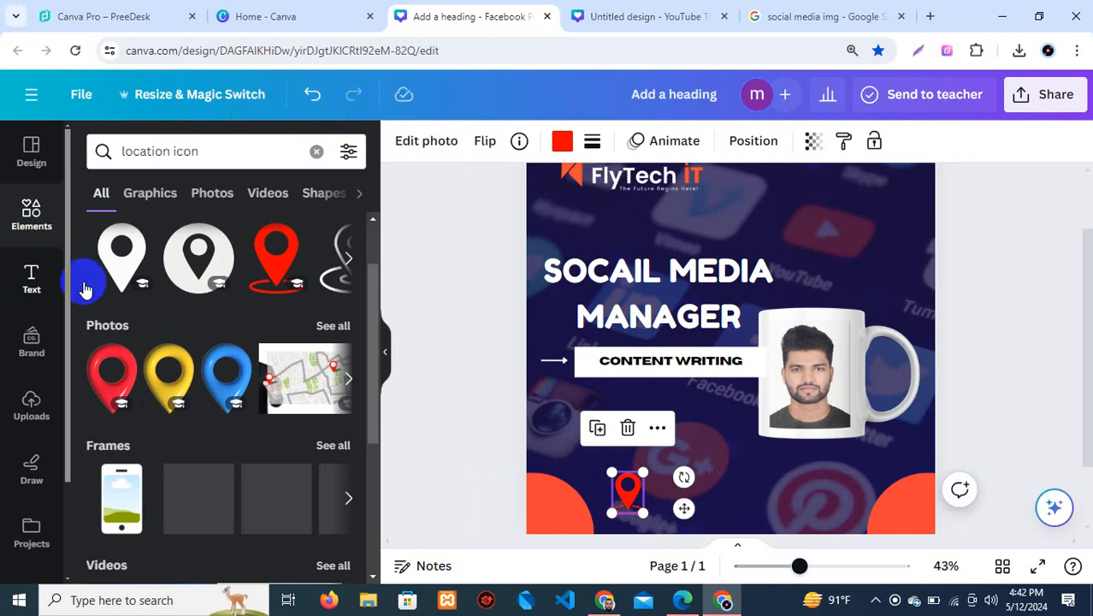
click(31, 278)
click(701, 495)
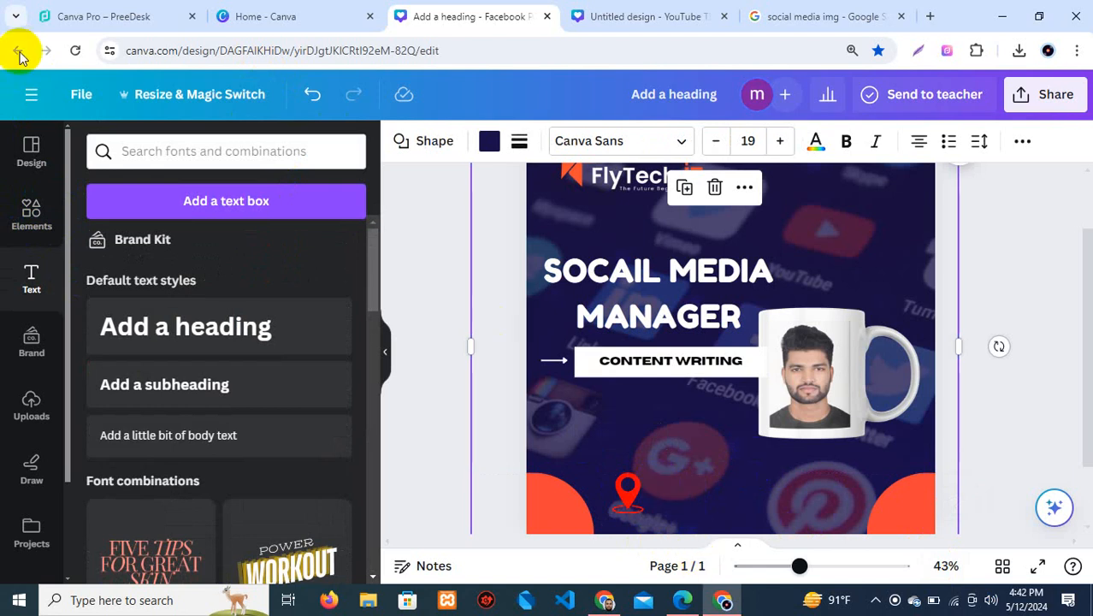
click(29, 277)
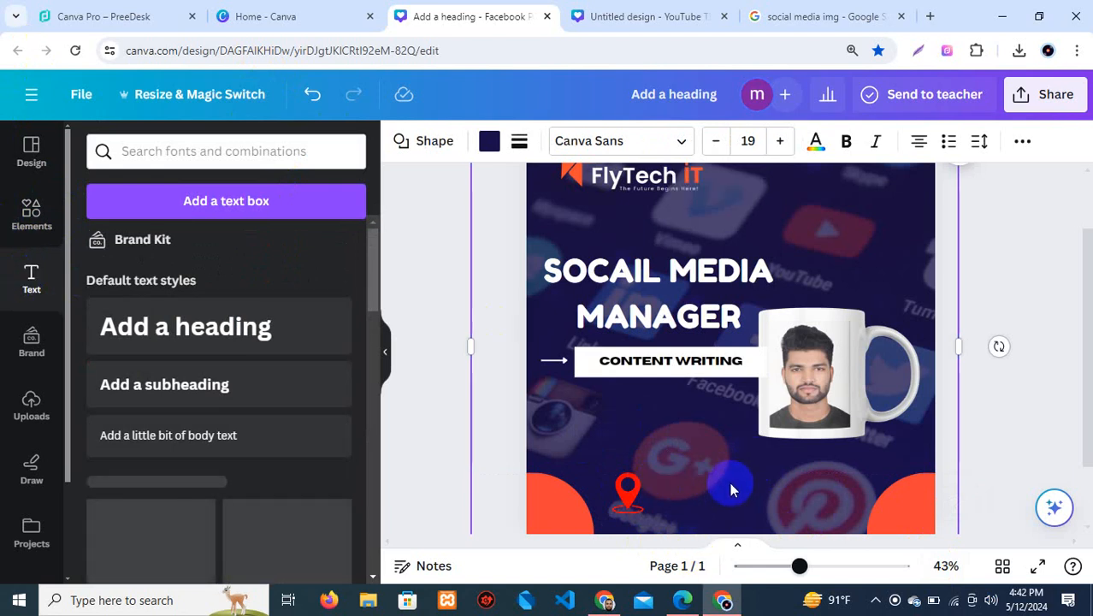
click(51, 219)
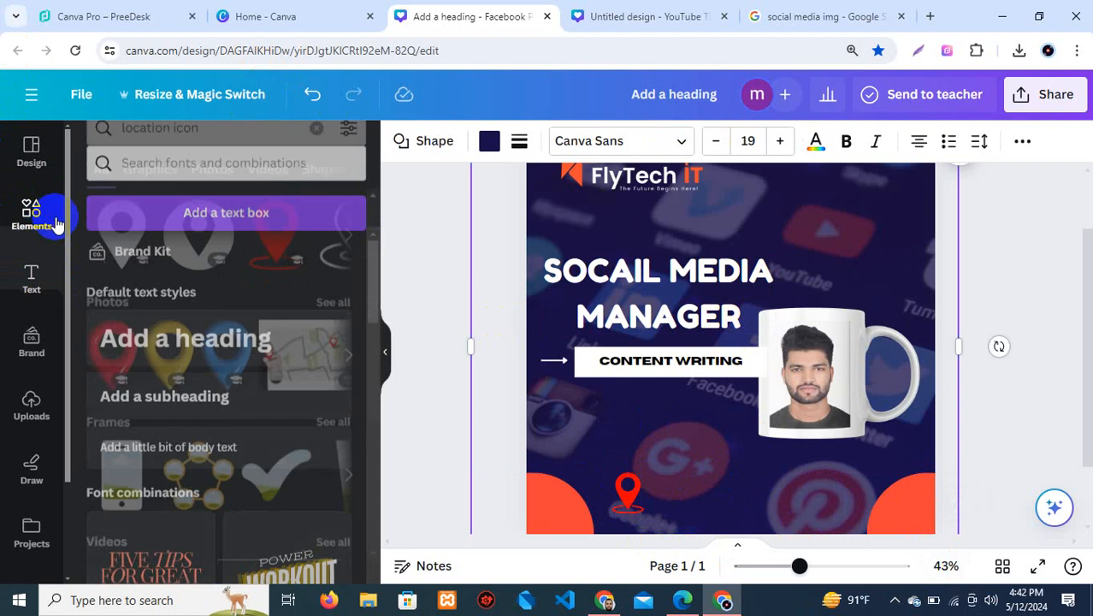
scroll(138, 333, down, 5)
scroll(141, 366, up, 5)
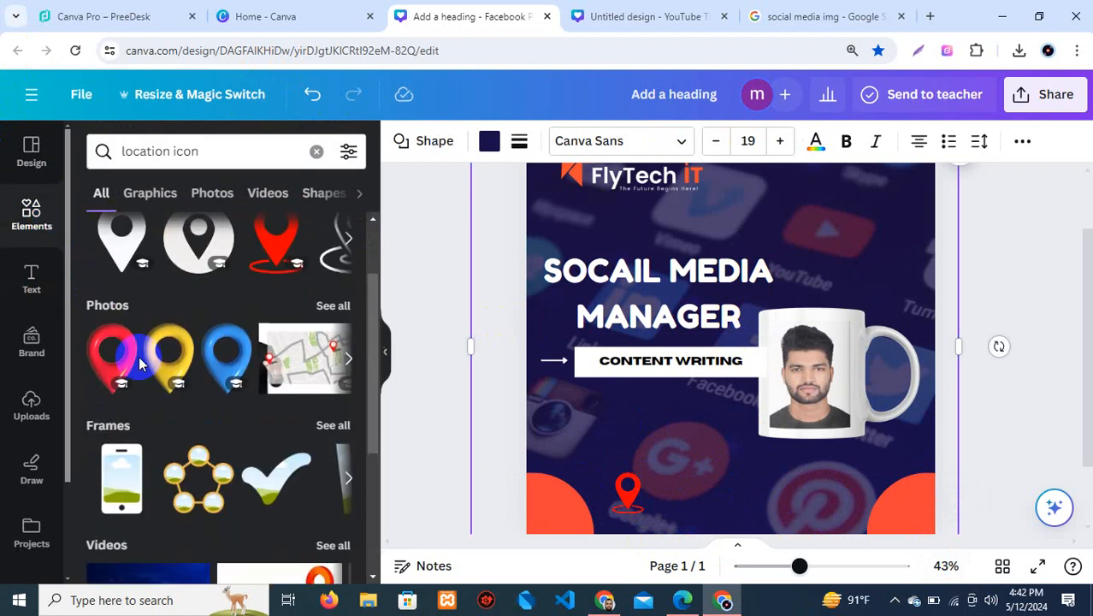
click(147, 192)
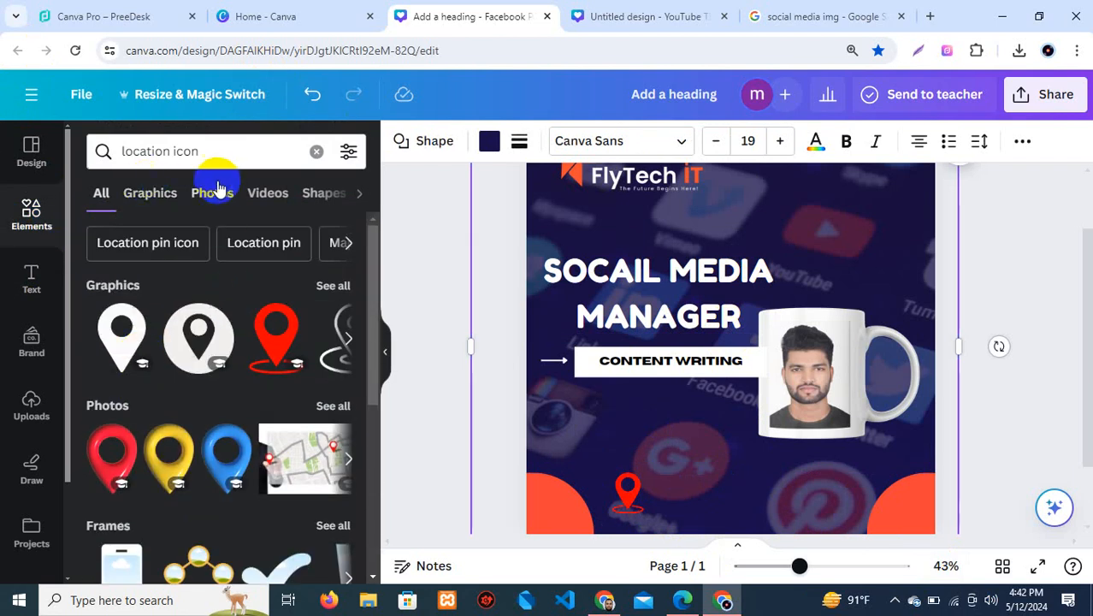
Add a rectangle shape and place it just right of the red location pin
click(191, 151)
text(s)
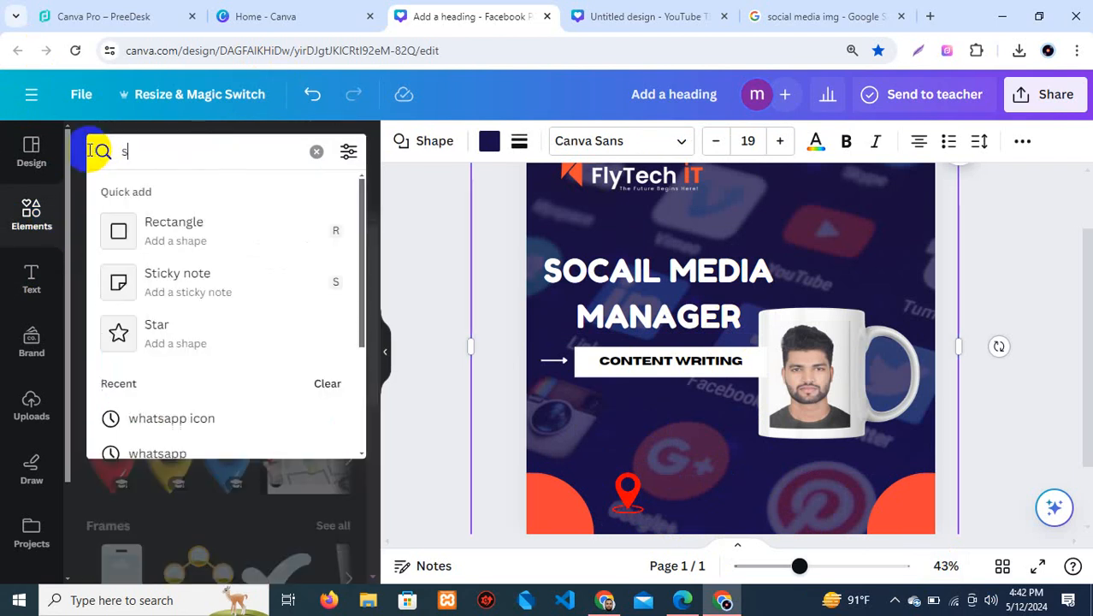
click(135, 230)
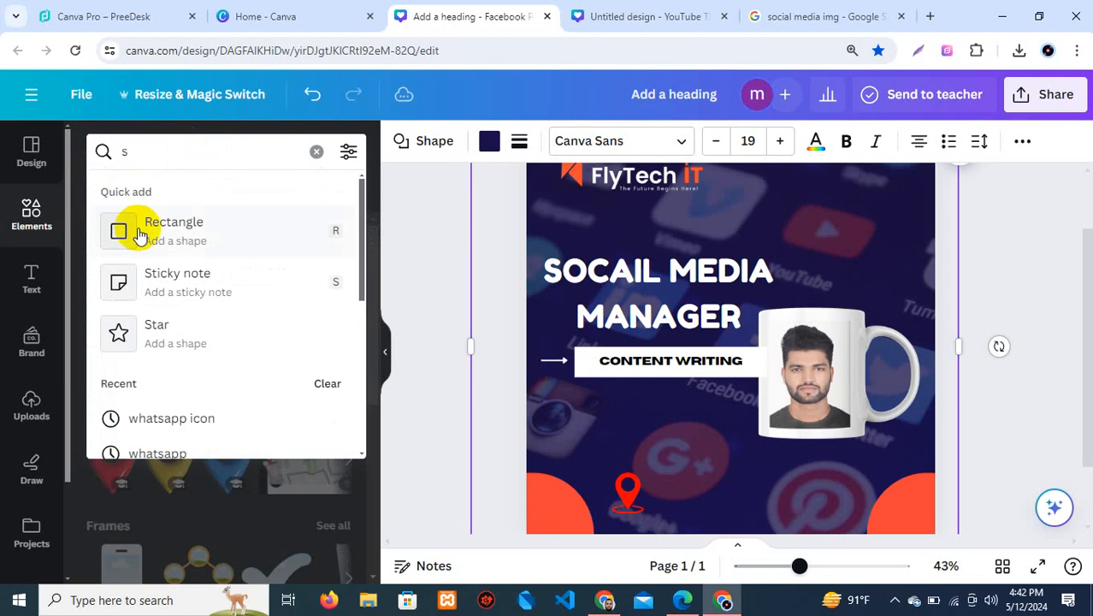
drag(742, 307, 717, 486)
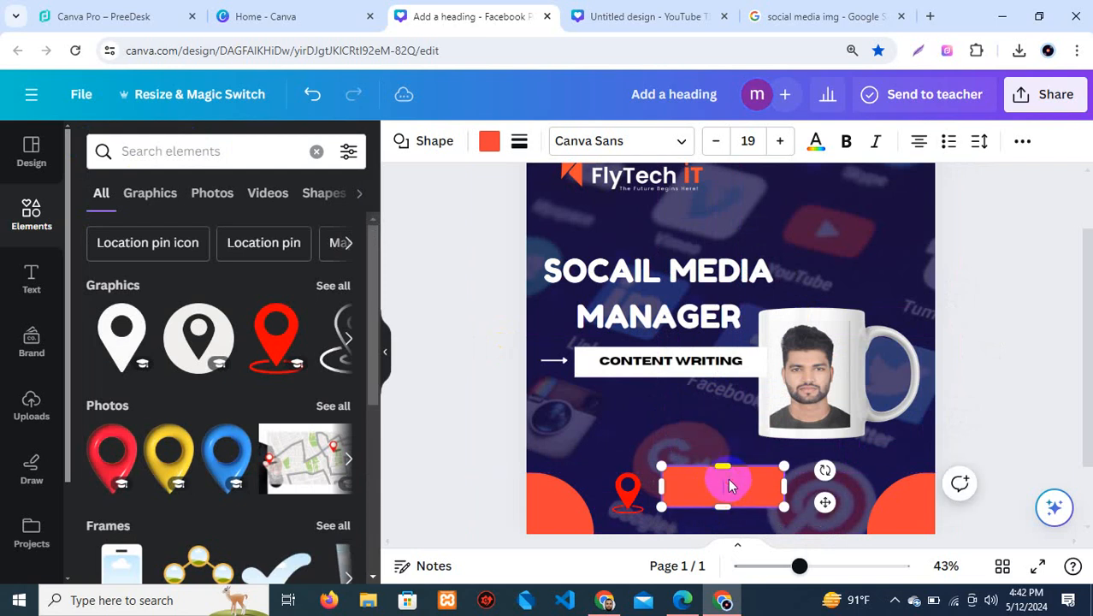
Enter "Sylhet" in the rectangle beside the location pin and make its fill transparent
double_click(728, 485)
text(Sylhet)
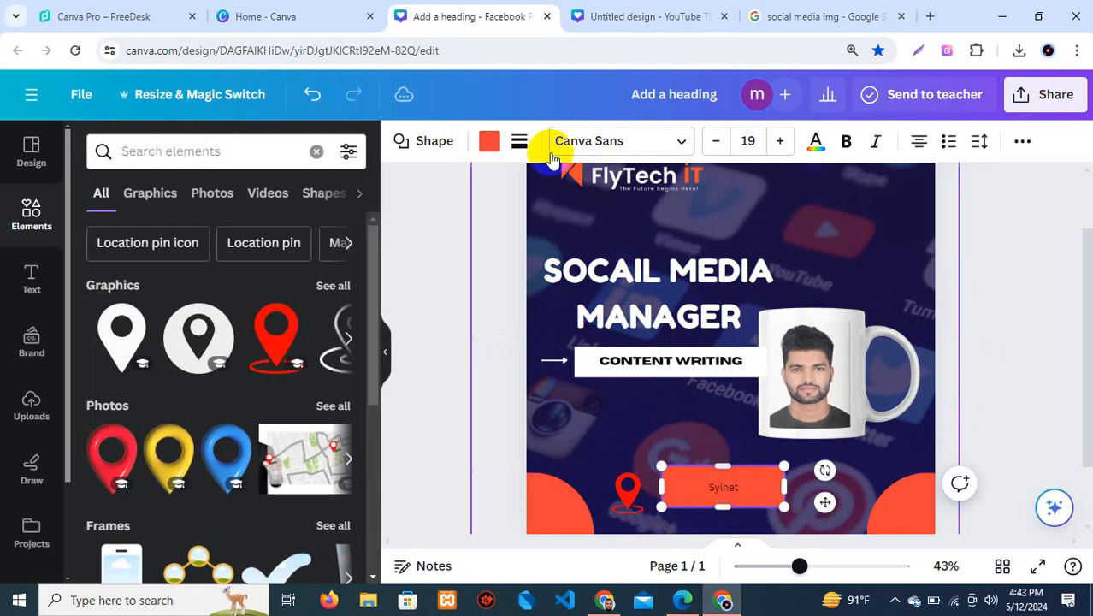
click(488, 144)
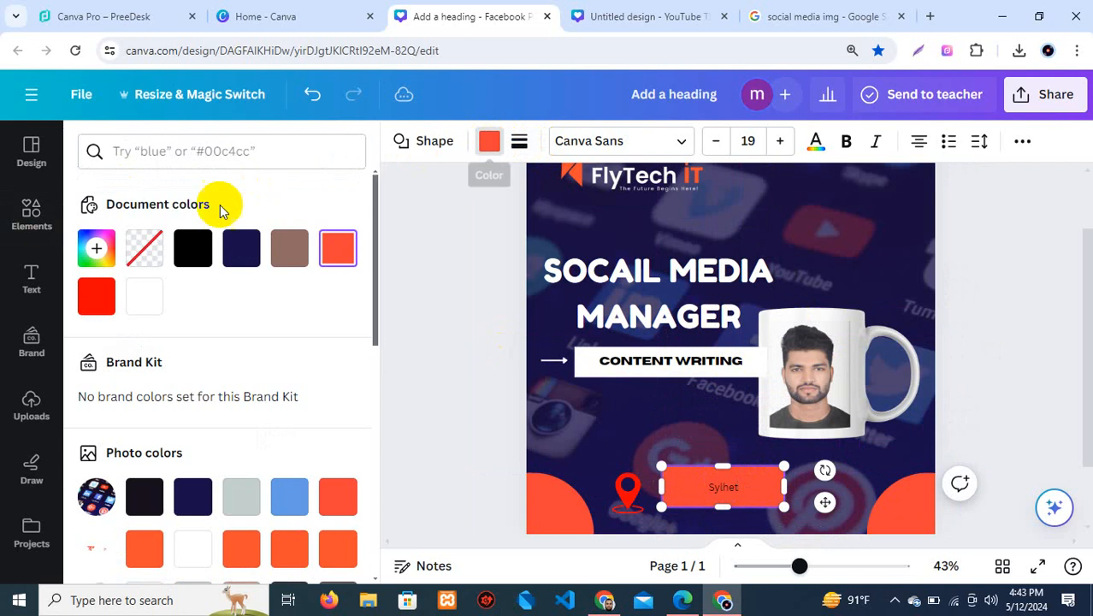
click(145, 249)
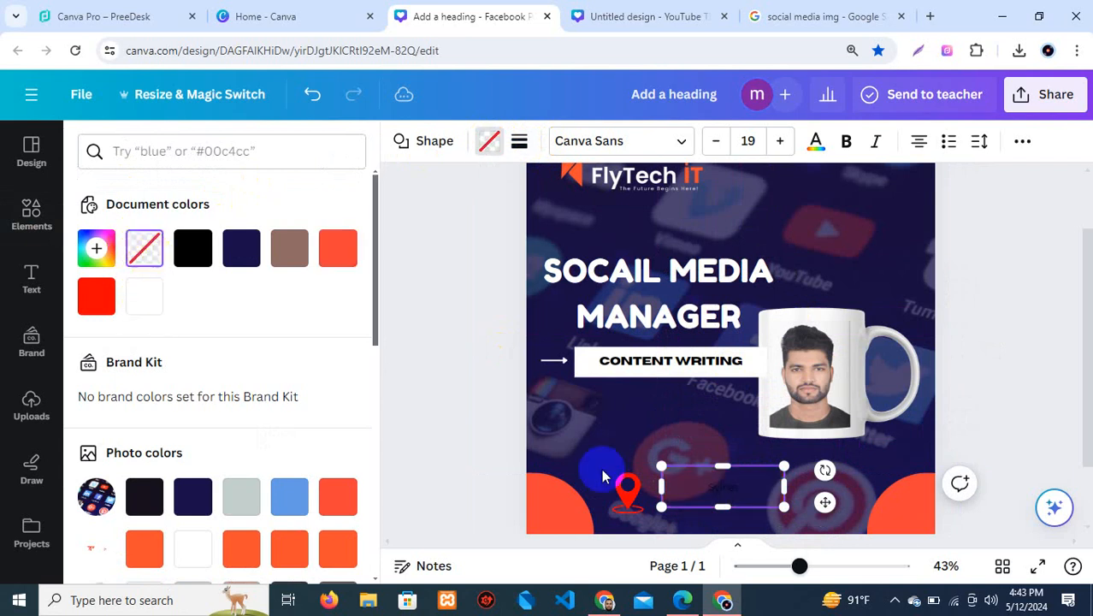
Set the "Sylhet" text to font size 39 and color it white
click(723, 493)
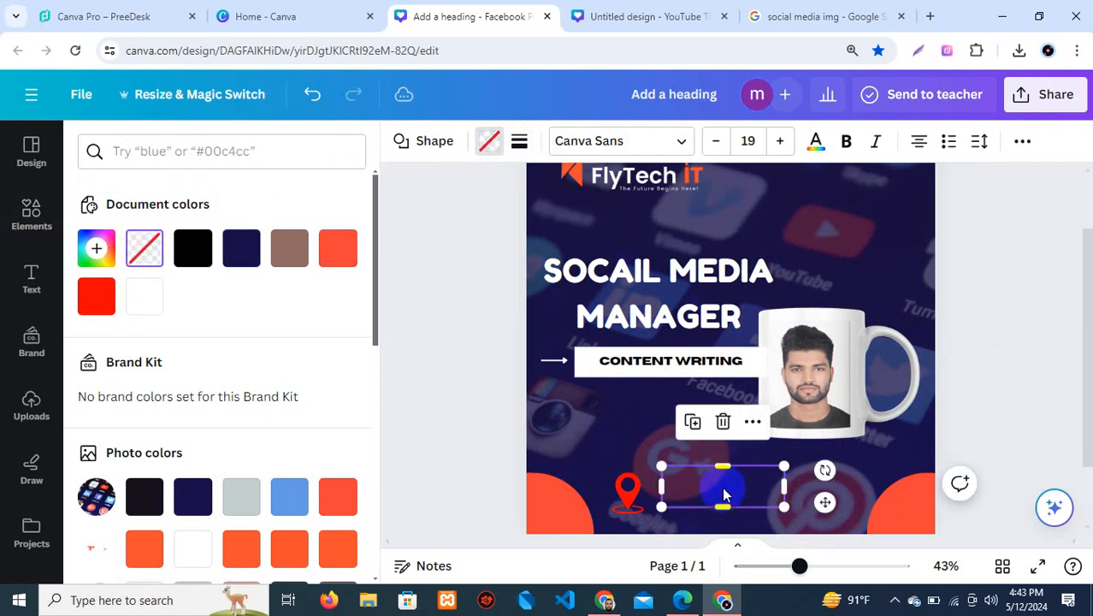
click(784, 143)
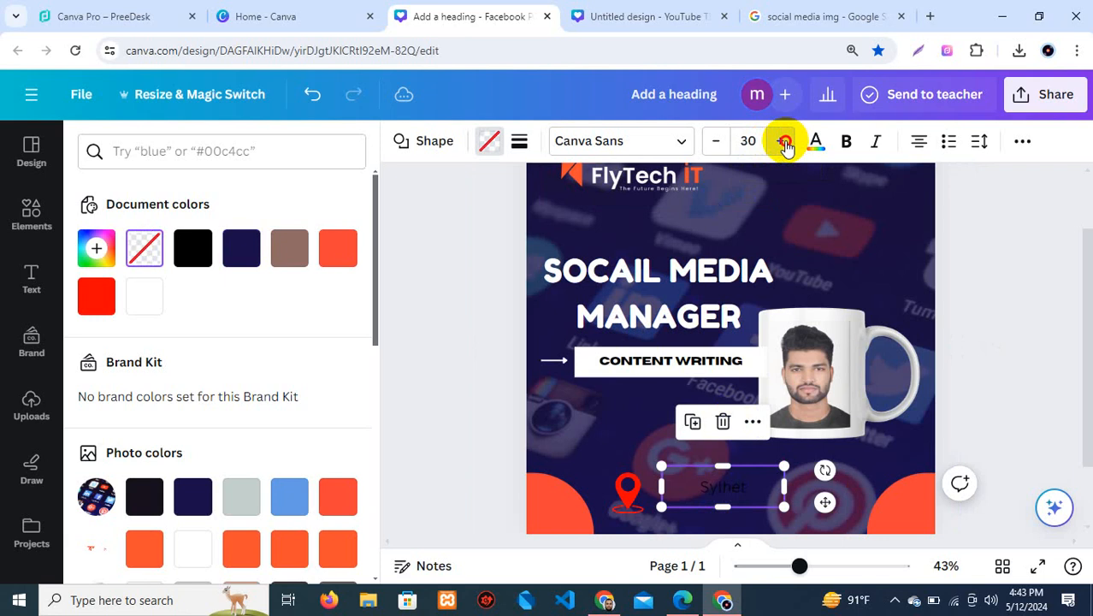
click(813, 142)
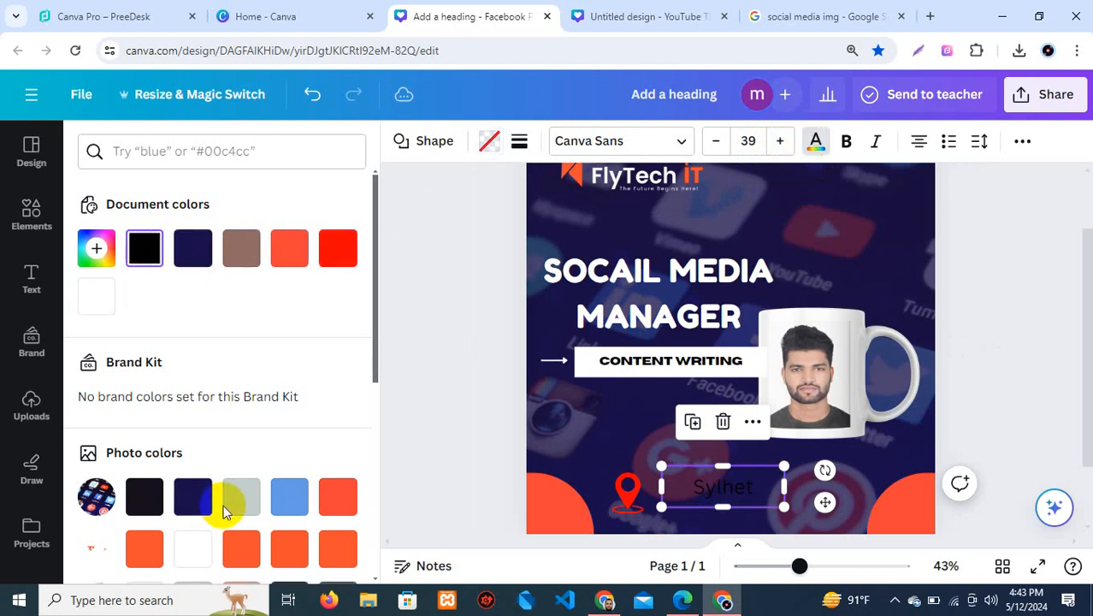
click(94, 295)
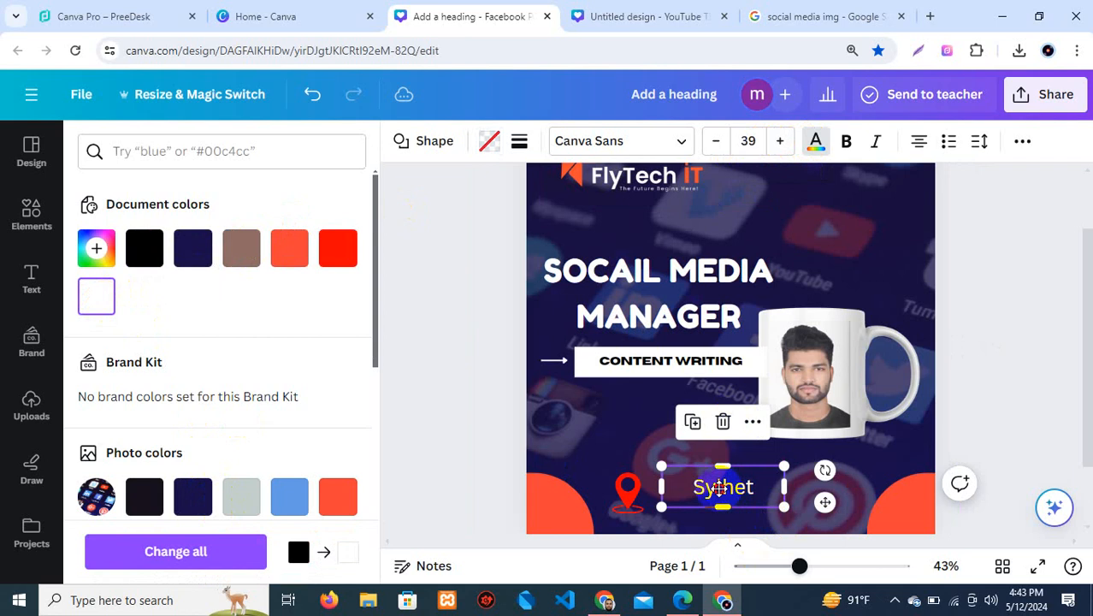
Left-align the "Sylhet" text in its box and adjust the box's position beside the location pin
drag(744, 487, 735, 494)
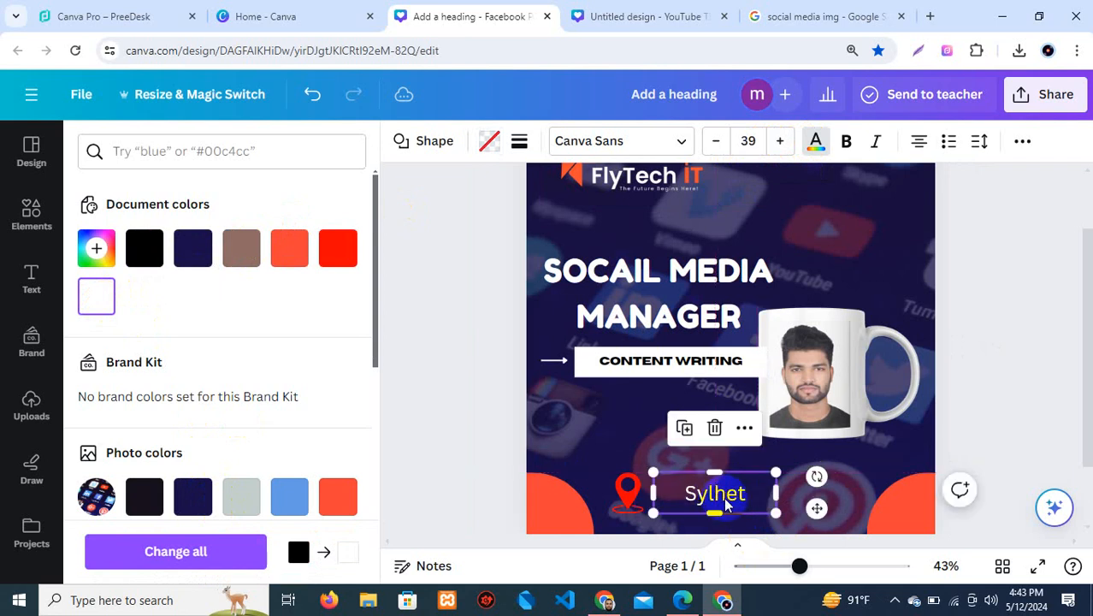
click(918, 141)
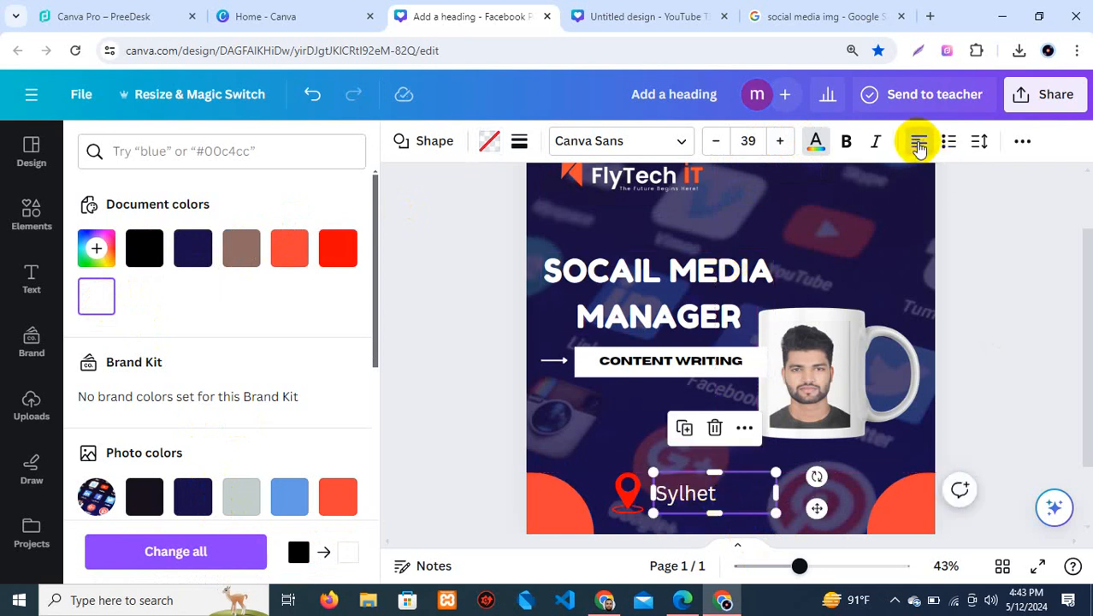
drag(684, 505, 688, 494)
click(589, 443)
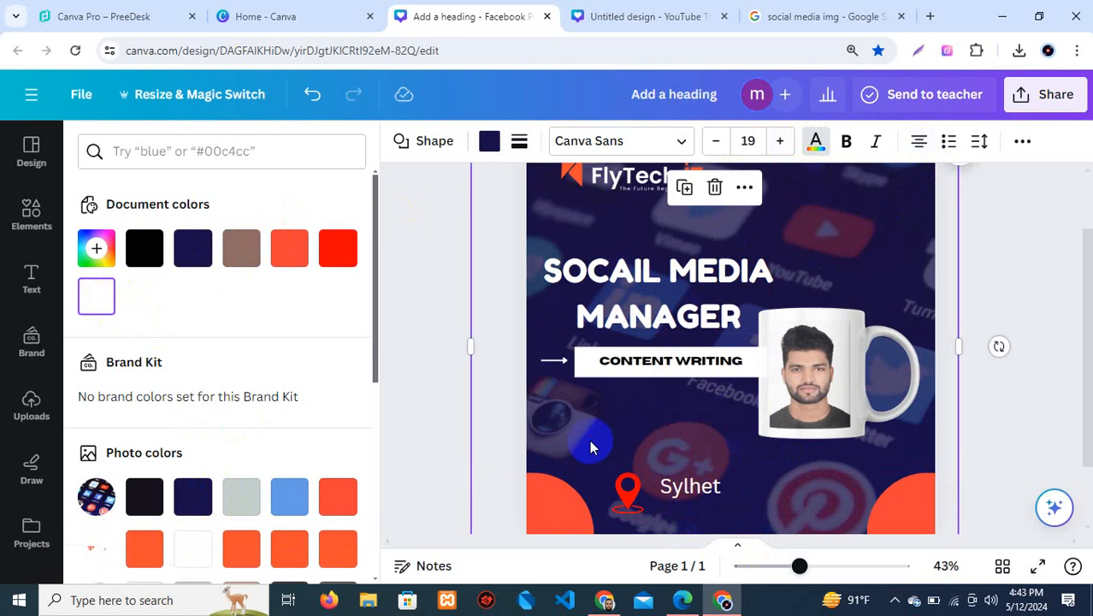
Add the green WhatsApp icon from the recently used elements, shrink it and place it right of the "Sylhet" text
scroll(590, 439, down, 2)
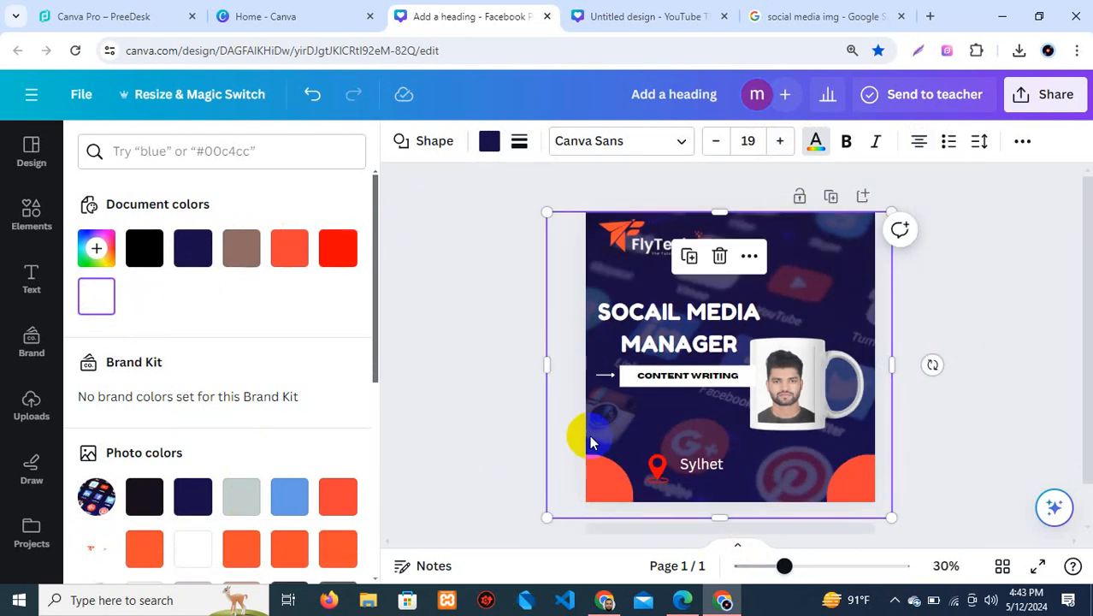
click(31, 209)
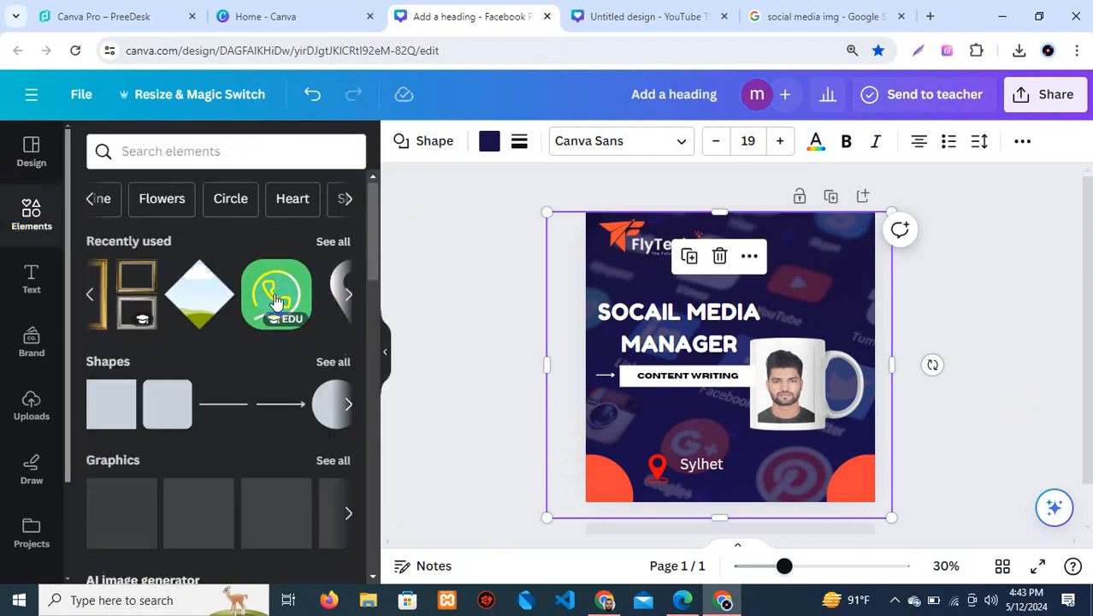
click(282, 299)
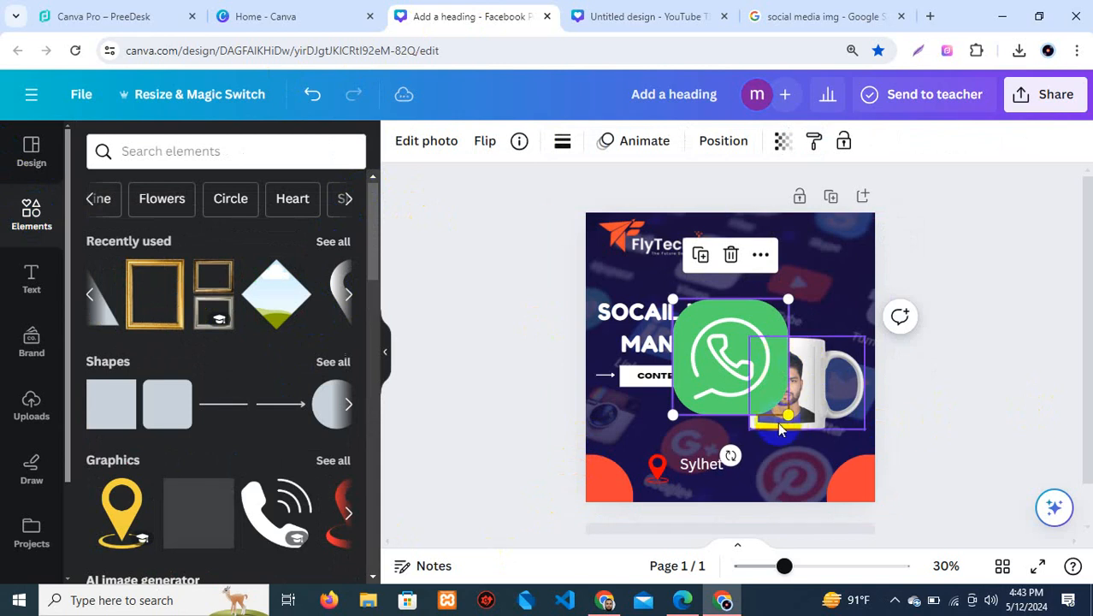
drag(788, 419, 777, 463)
scroll(802, 470, up, 2)
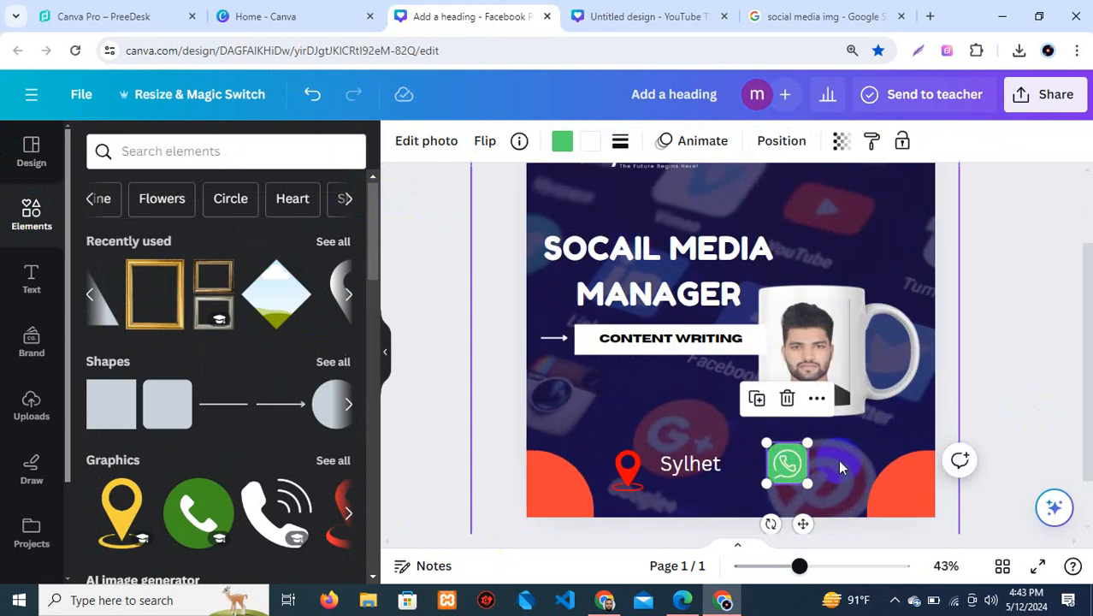
click(838, 459)
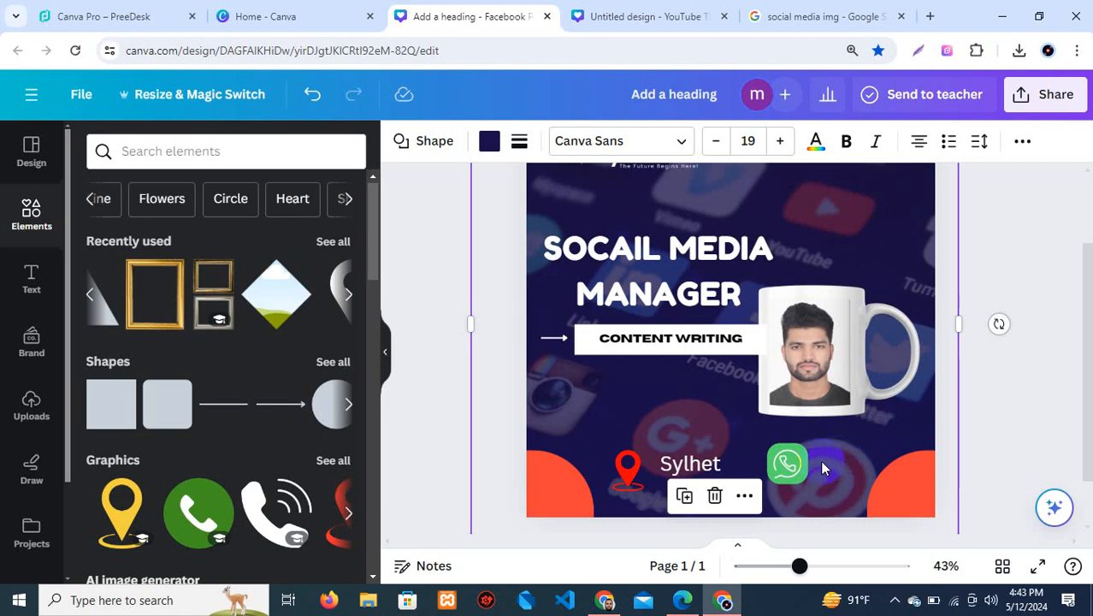
Examine the line weight, line end and line start options of the arrow beside "CONTENT WRITING"
scroll(852, 446, up, 1)
scroll(851, 446, down, 2)
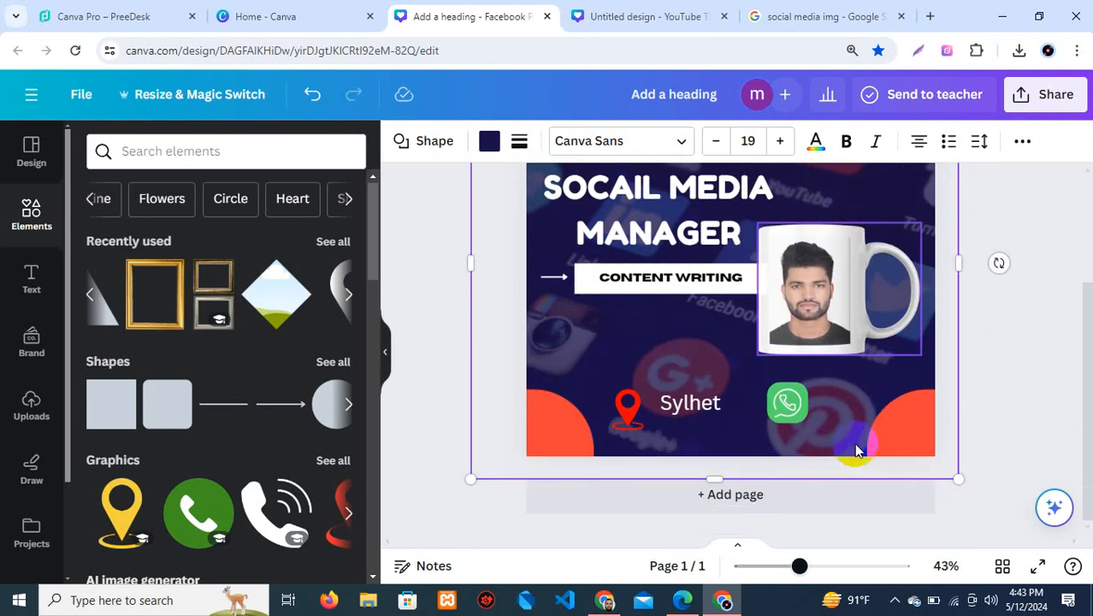
click(552, 283)
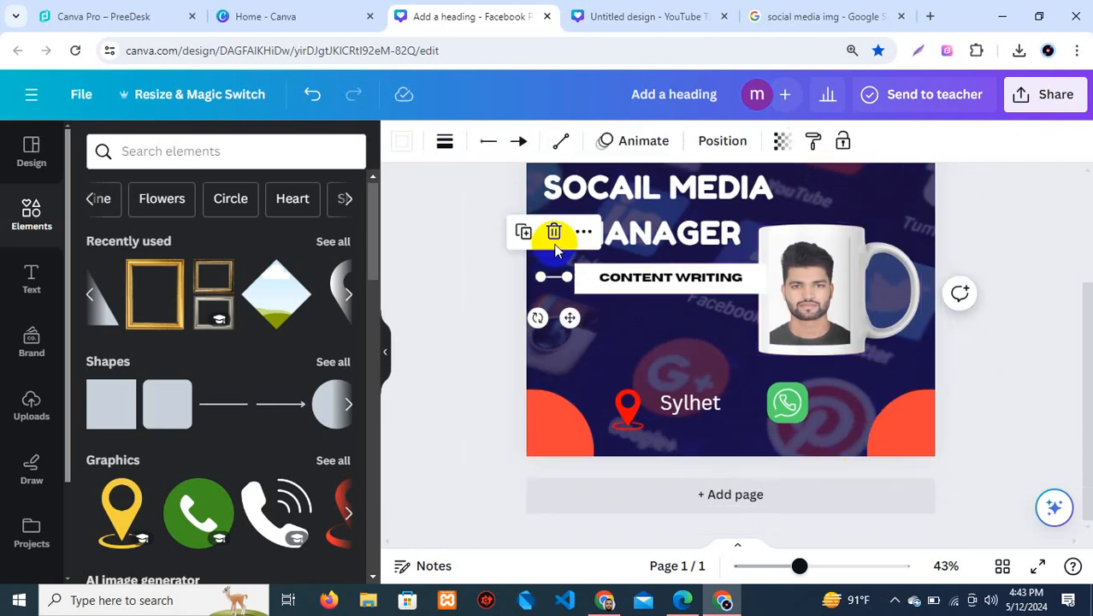
click(444, 144)
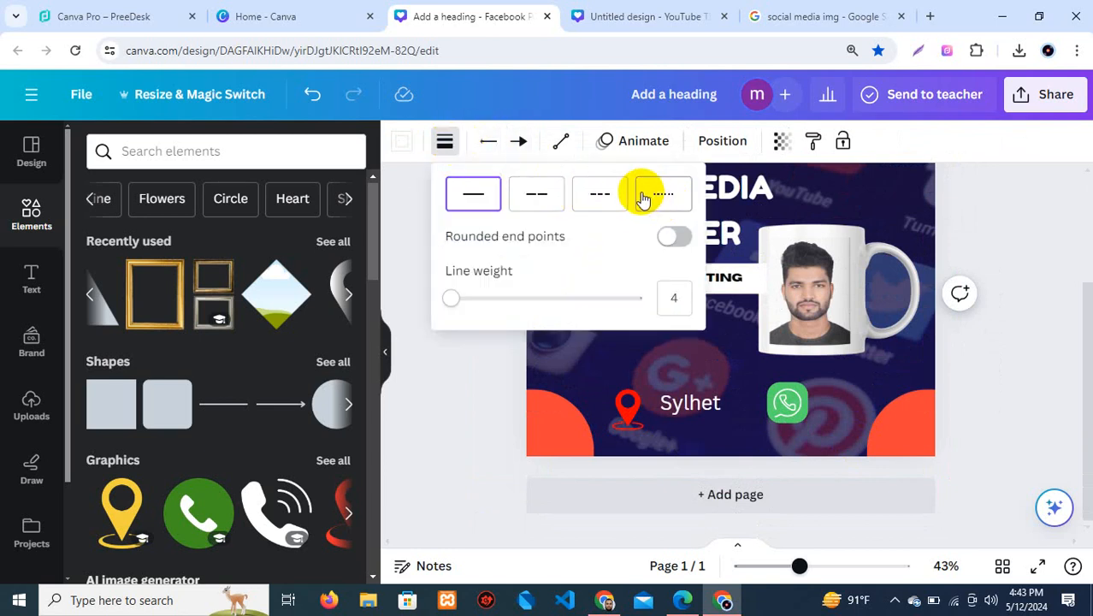
click(517, 139)
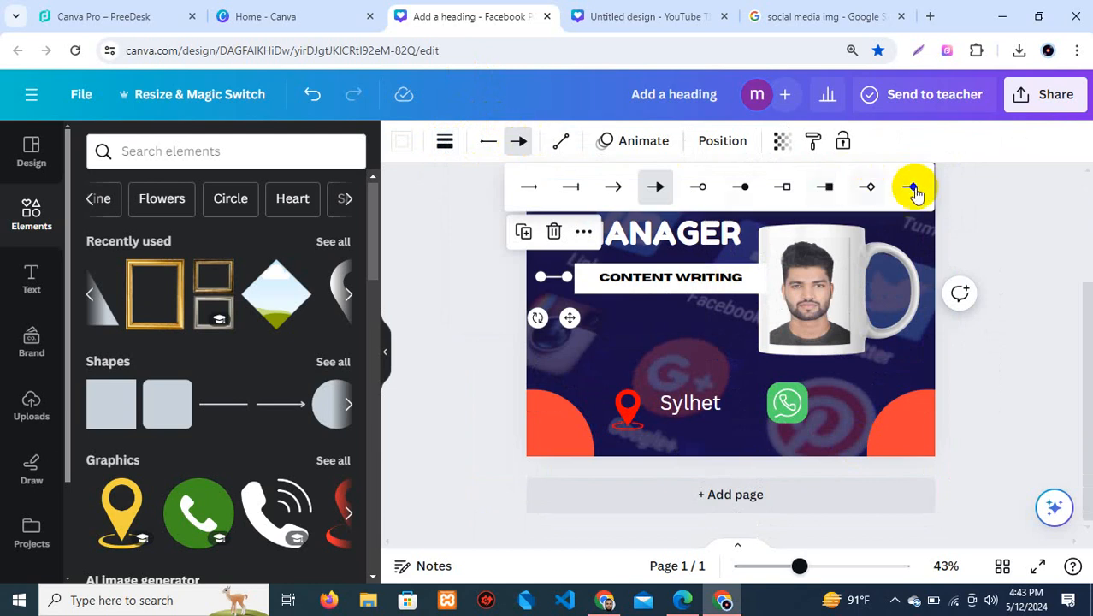
click(488, 143)
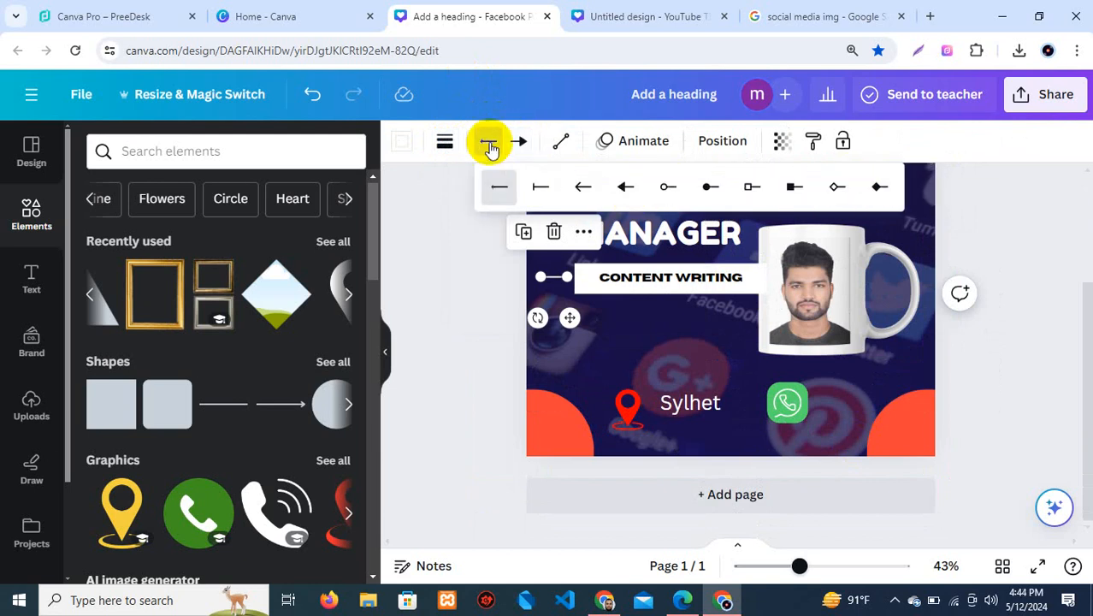
click(669, 346)
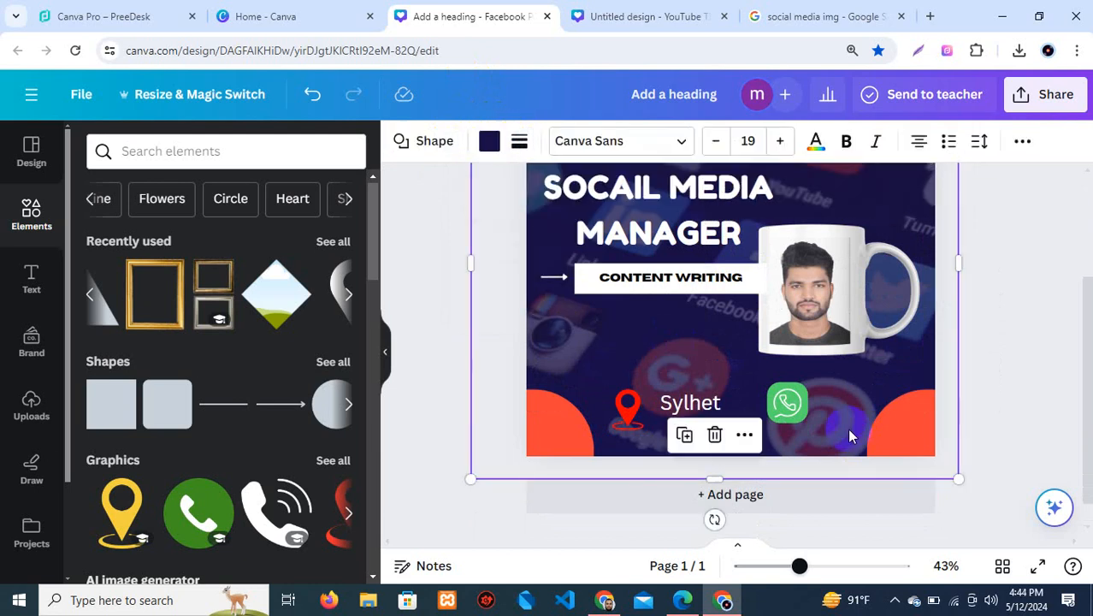
Add a square shape, reshape it into a narrow rectangle beside the WhatsApp icon and enter the contact's phone number in it
click(48, 286)
click(35, 215)
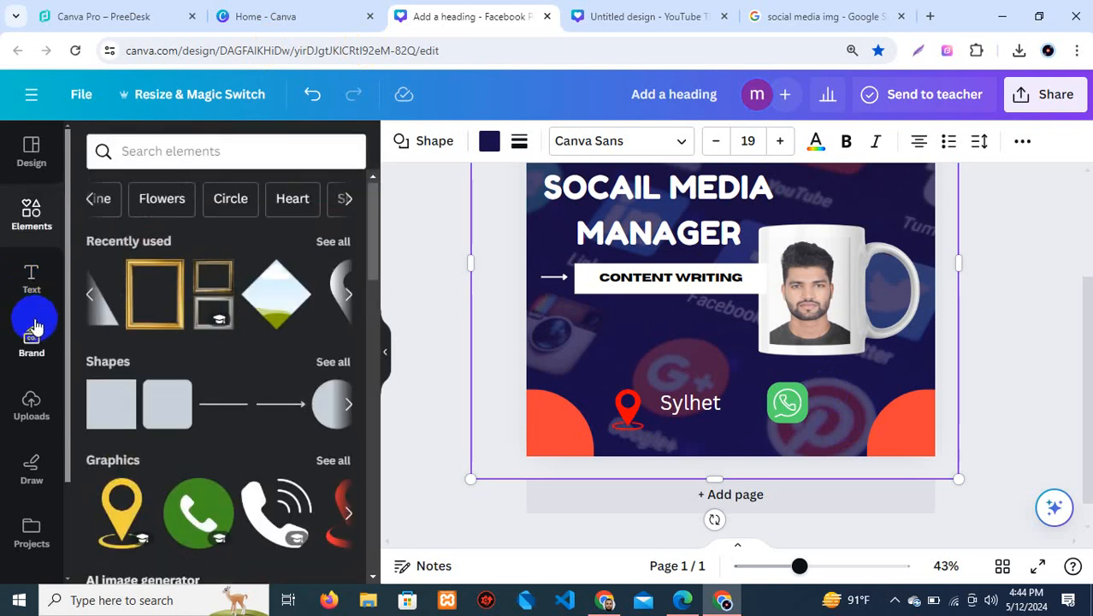
click(32, 218)
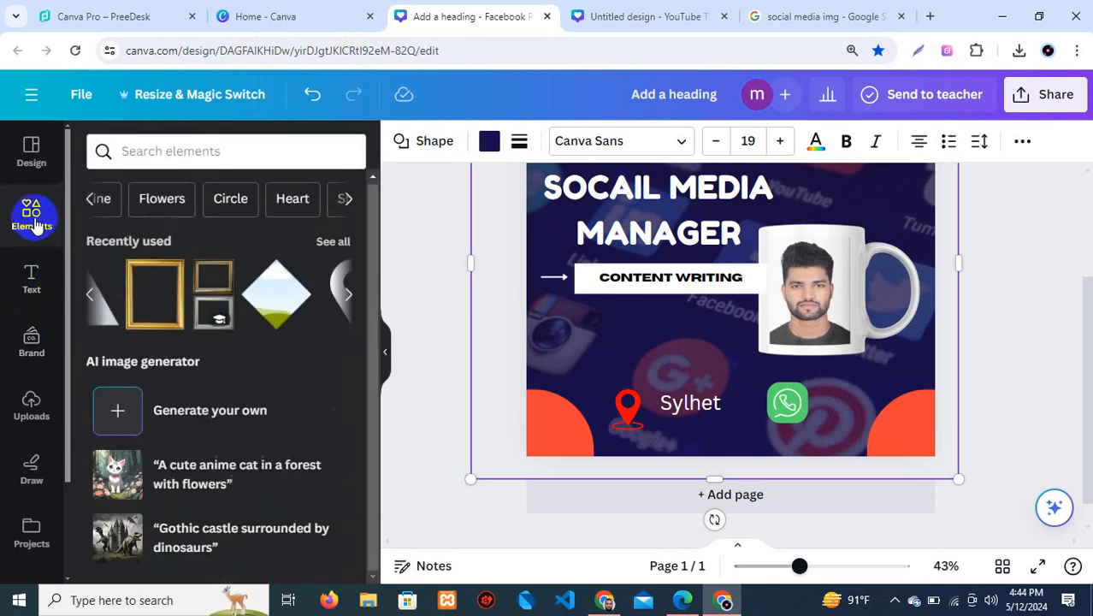
click(111, 403)
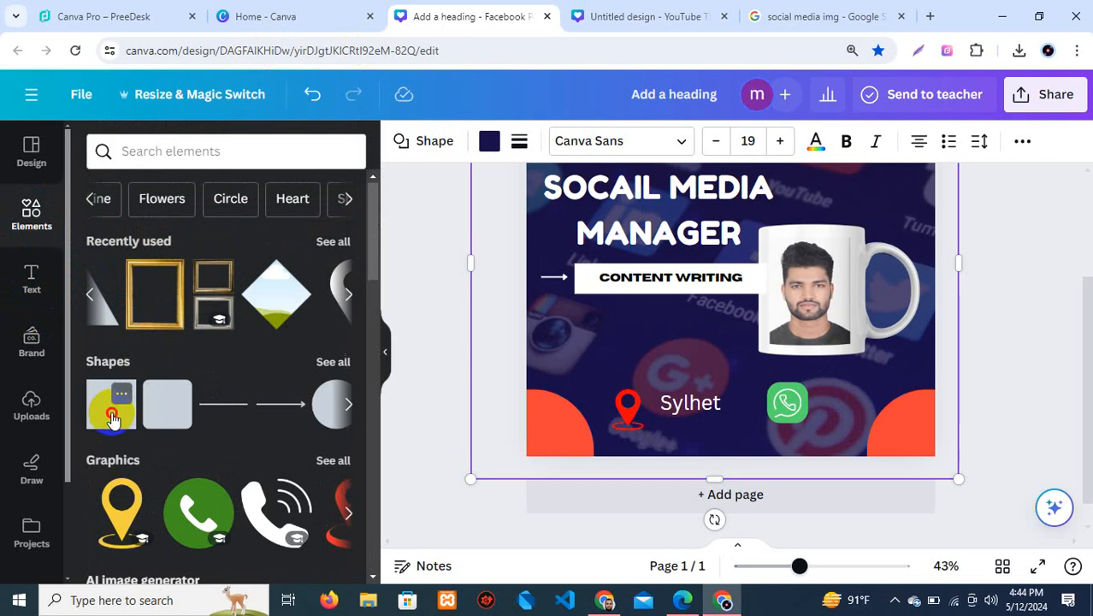
drag(699, 213, 871, 423)
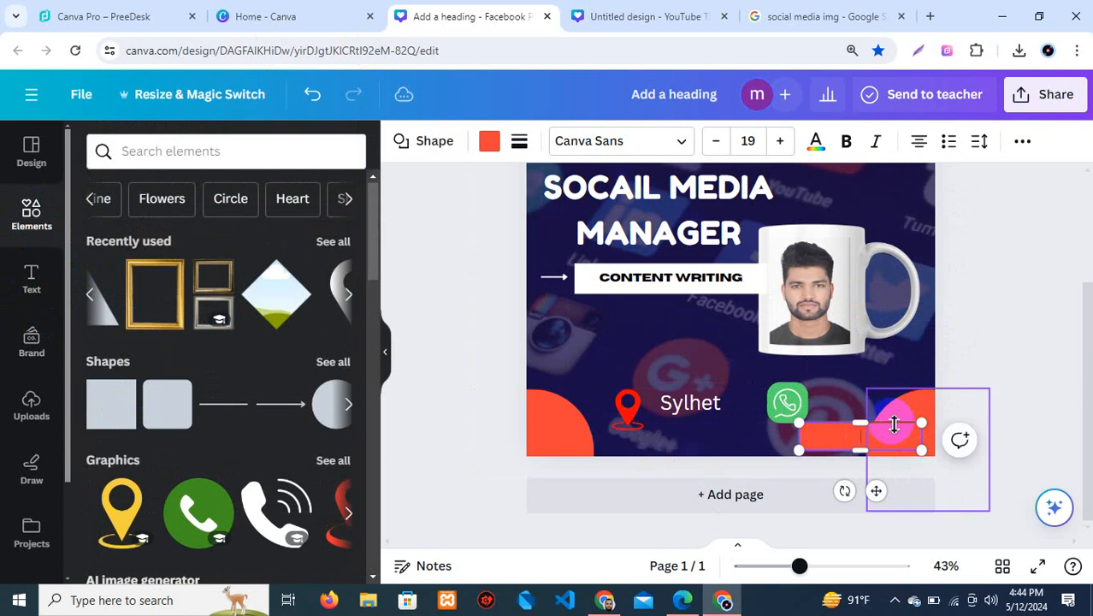
click(885, 431)
drag(873, 432, 885, 395)
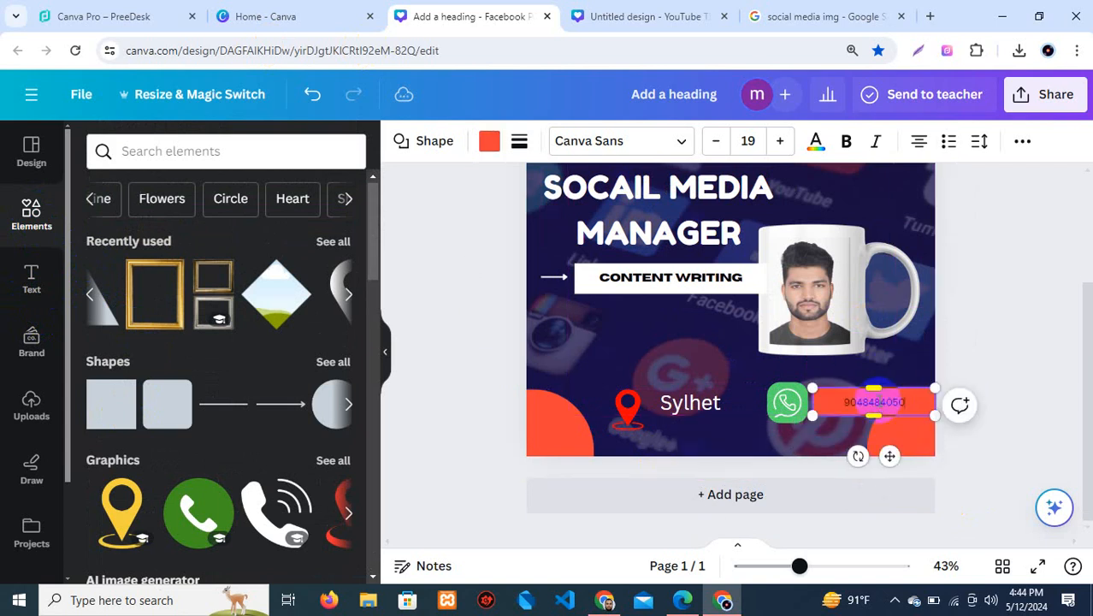
click(884, 407)
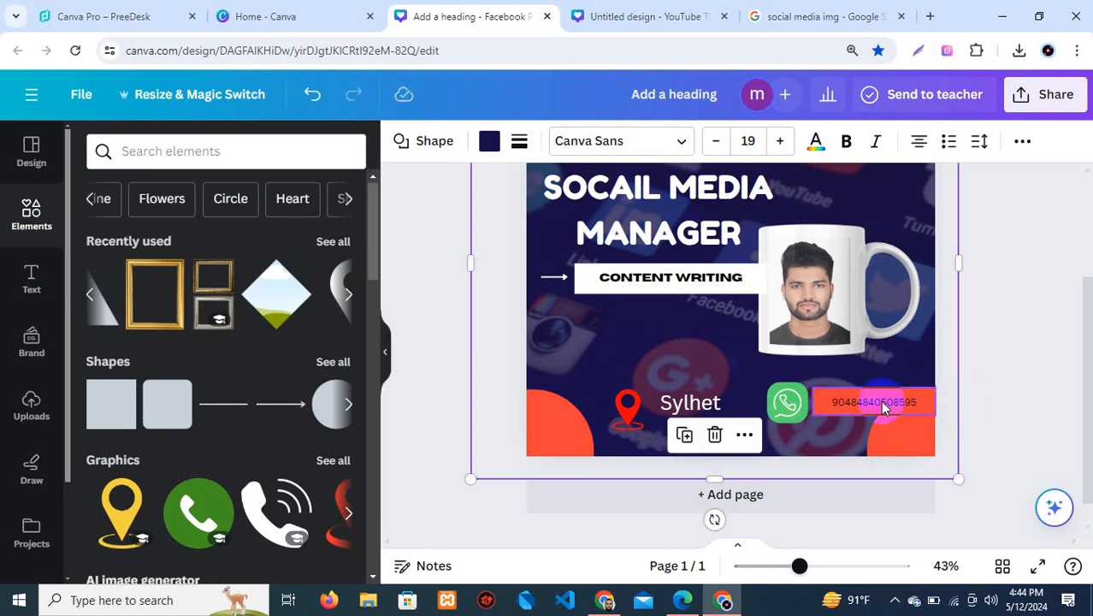
Make the fill of the phone number's rectangle transparent after trying white
click(843, 409)
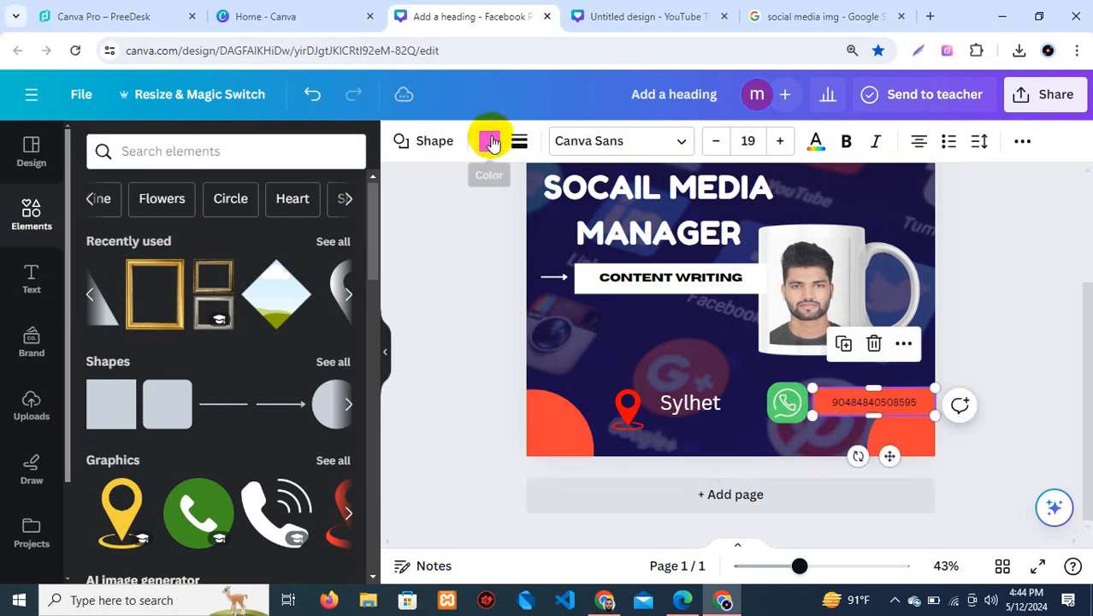
click(489, 141)
click(192, 299)
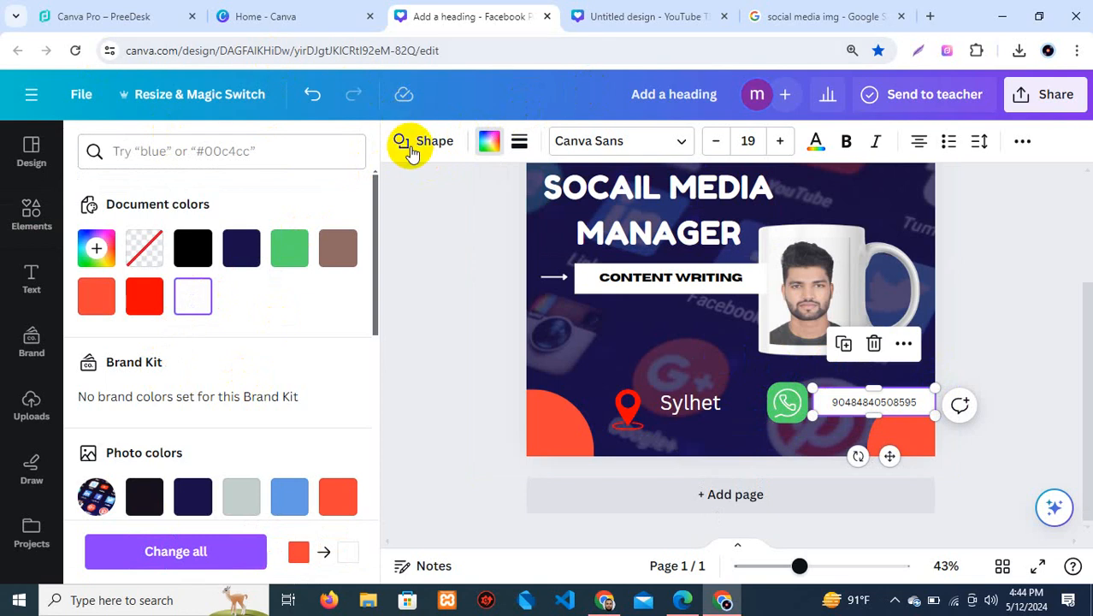
click(489, 141)
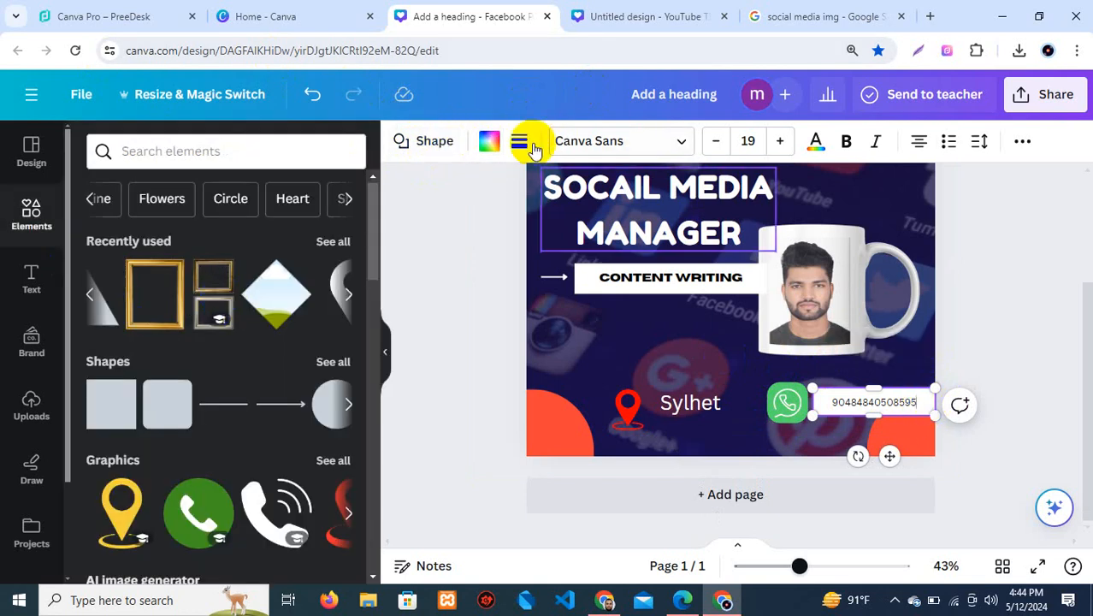
click(489, 141)
click(143, 247)
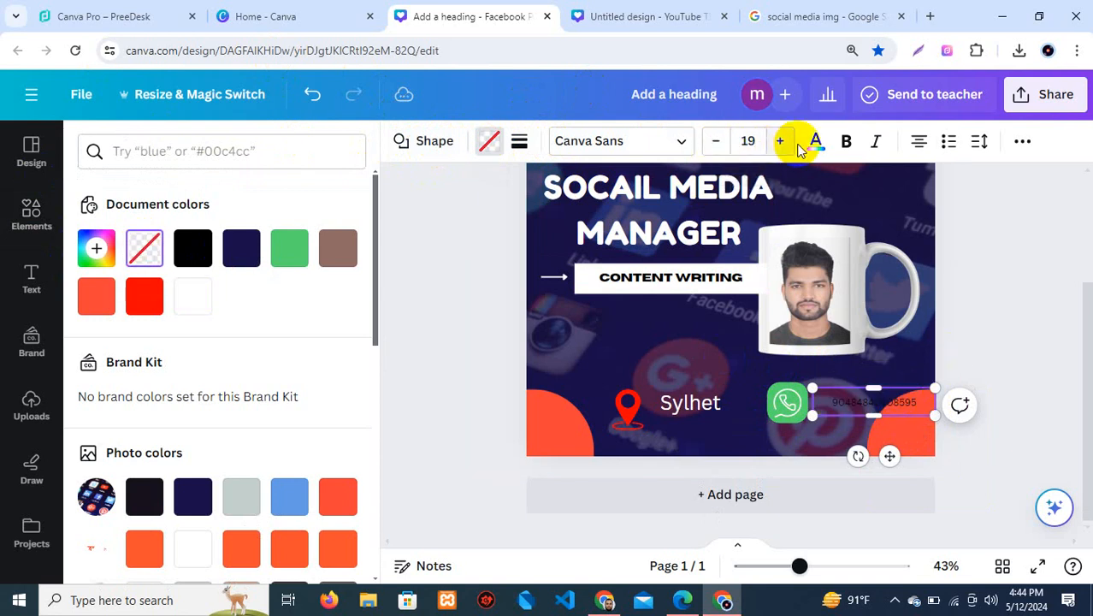
Make the phone number text beside the WhatsApp icon bold and set its color to white
click(846, 141)
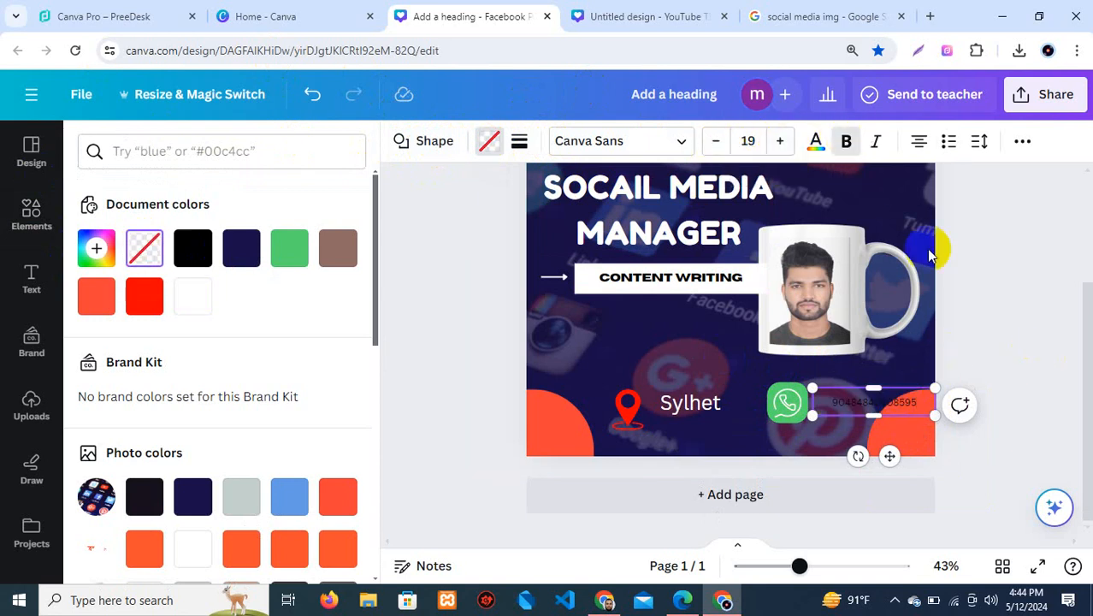
click(819, 146)
click(819, 145)
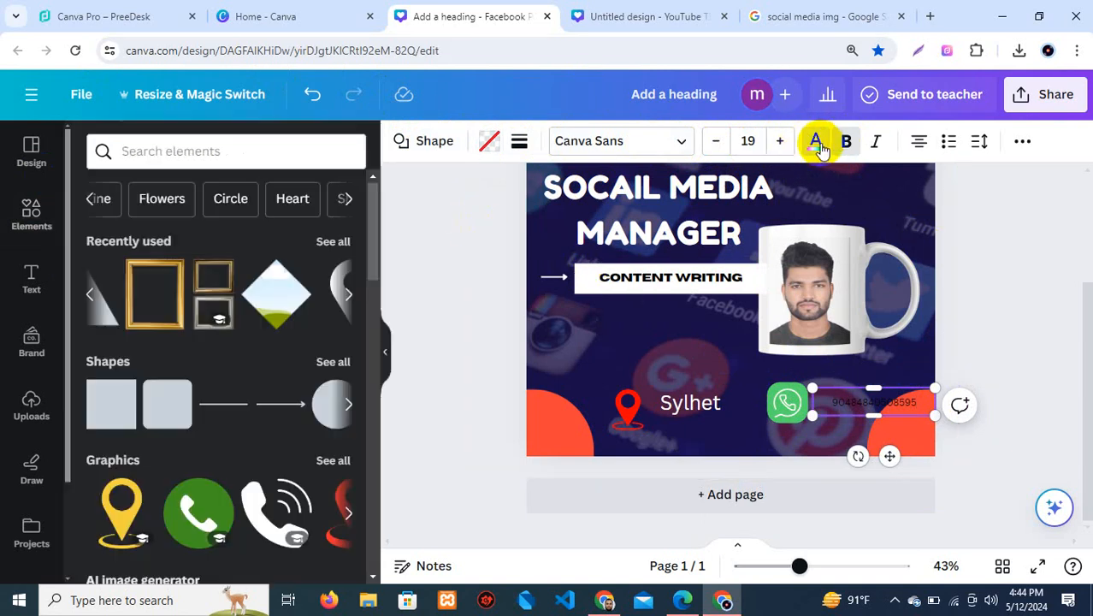
click(819, 146)
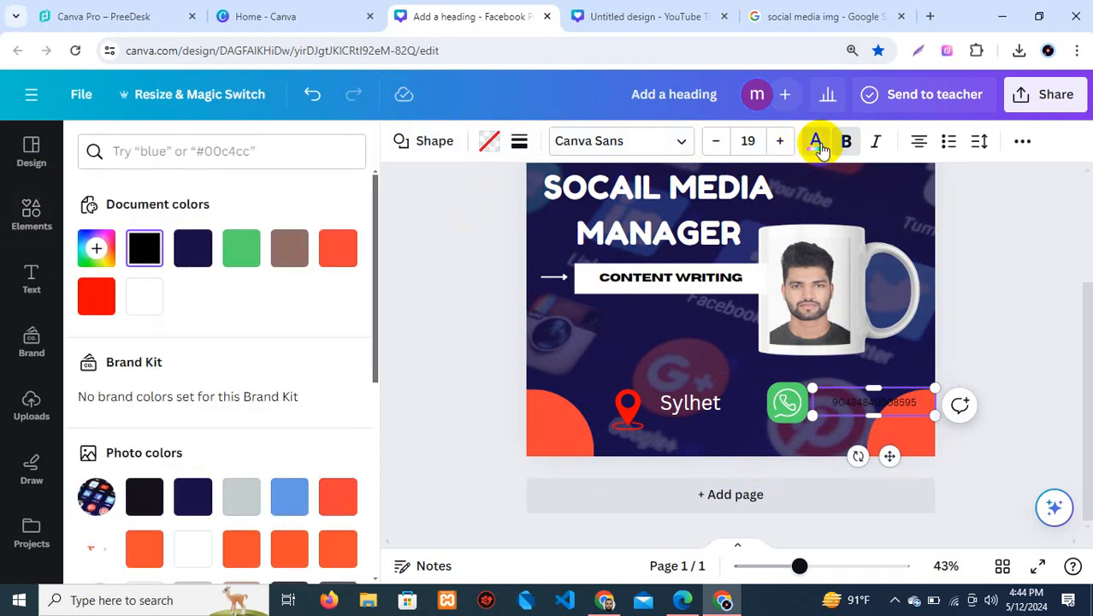
click(144, 296)
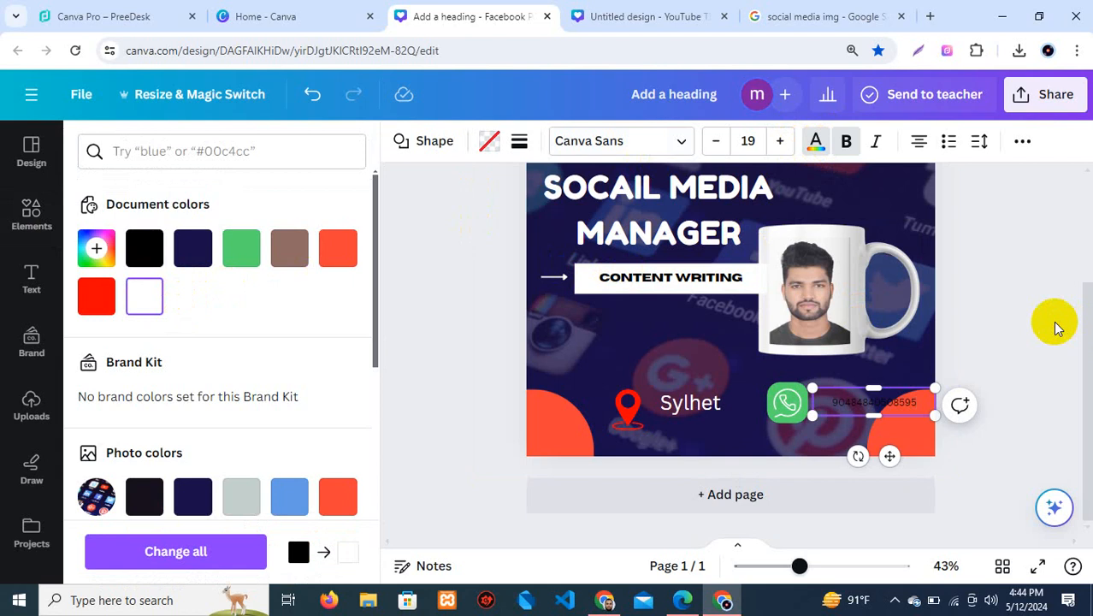
scroll(1057, 327, up, 2)
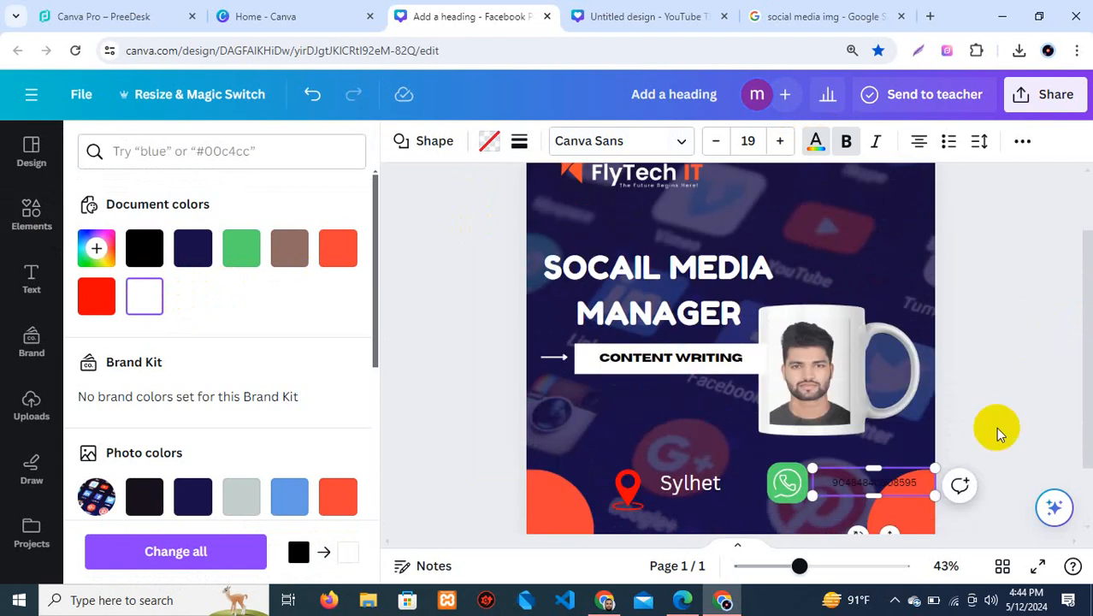